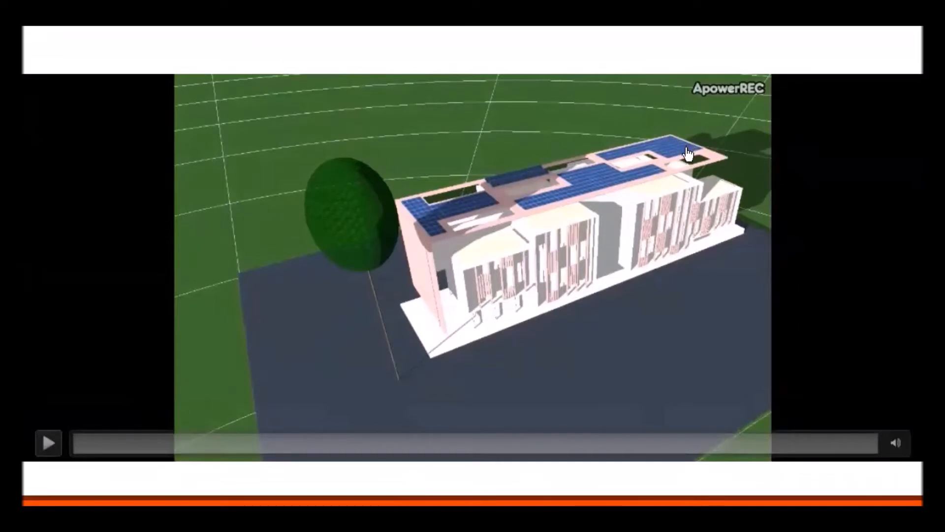
# - End the slideshow after the shading slide and switch to PV*SOL premium
pyautogui.click(117, 496)
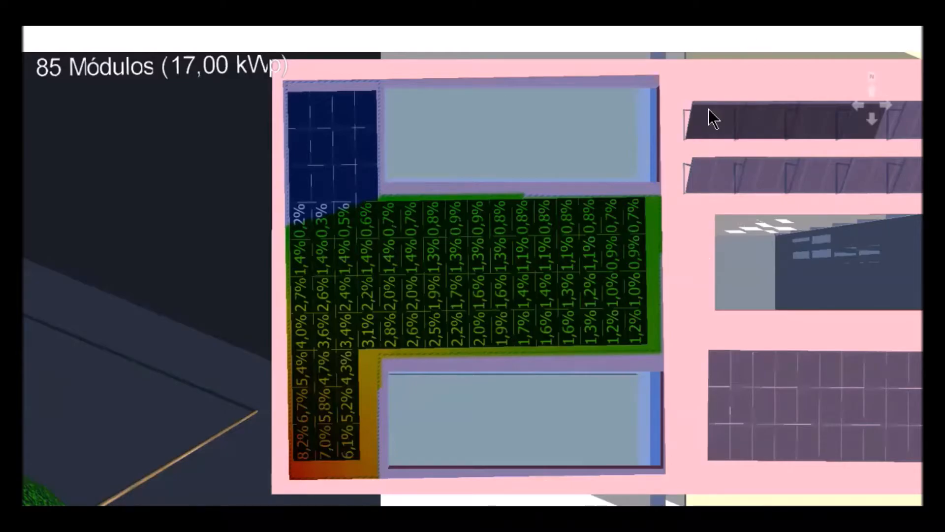
pyautogui.press('Escape')
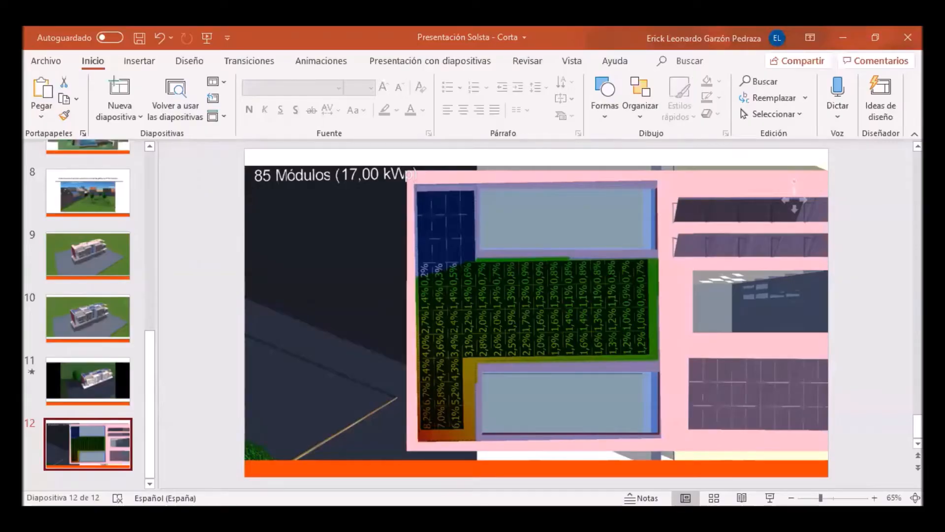
pyautogui.hotkey('alt', 'Tab')
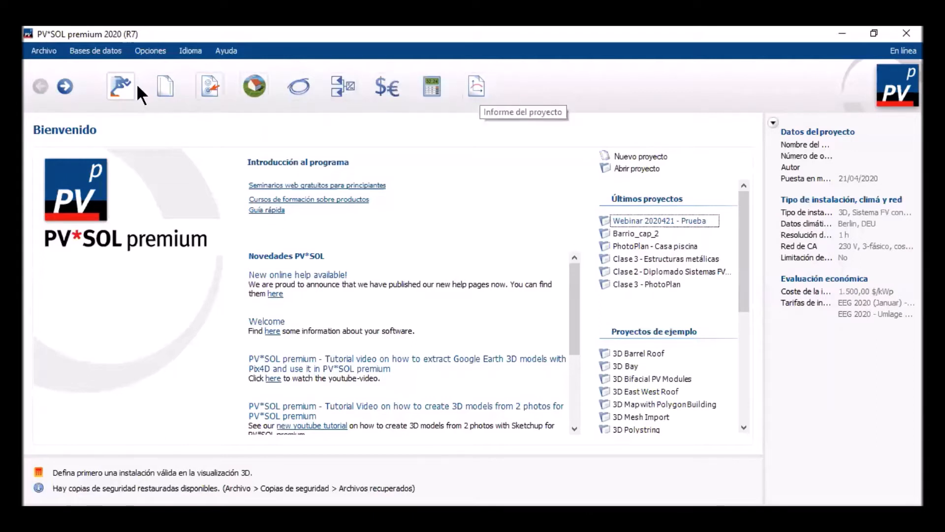
# - Create a new project and enter Webinar 20200421 as the project name
pyautogui.click(43, 51)
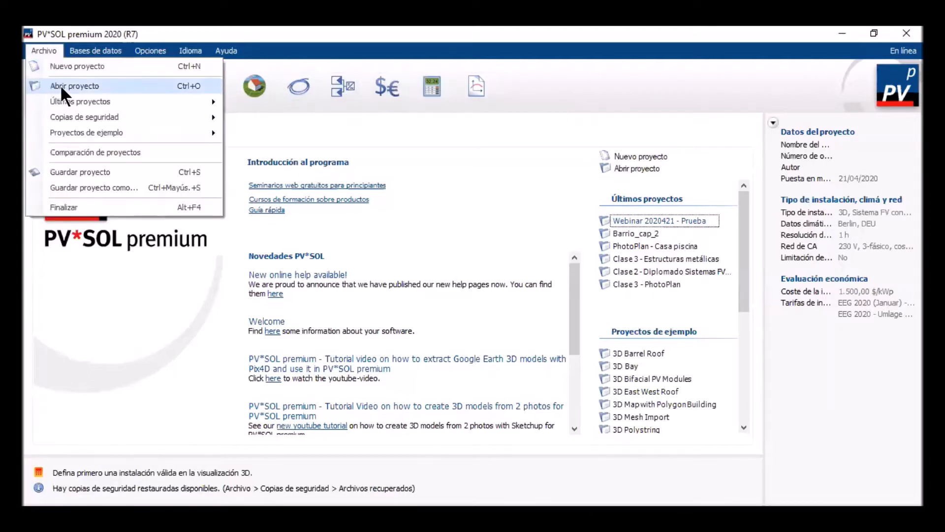
pyautogui.click(77, 66)
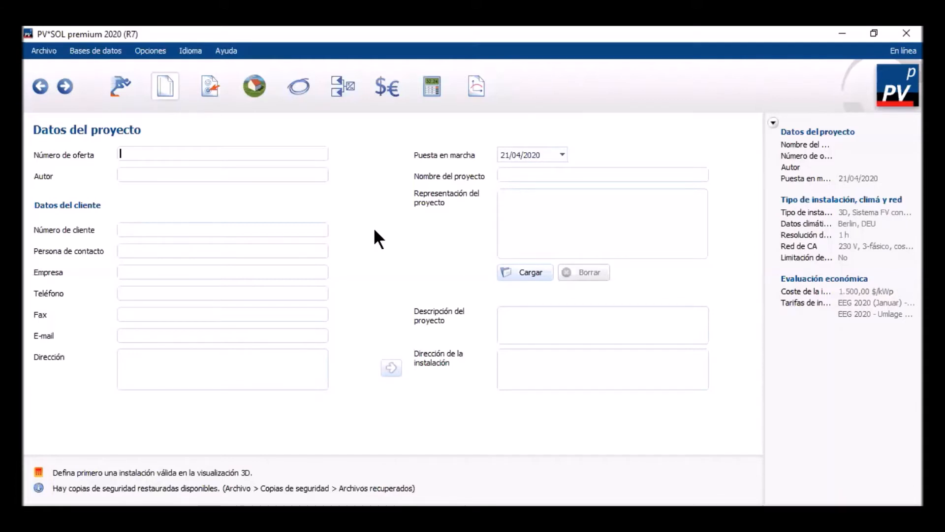
pyautogui.click(531, 171)
pyautogui.write('Webinar 20200421')
pyautogui.click(127, 176)
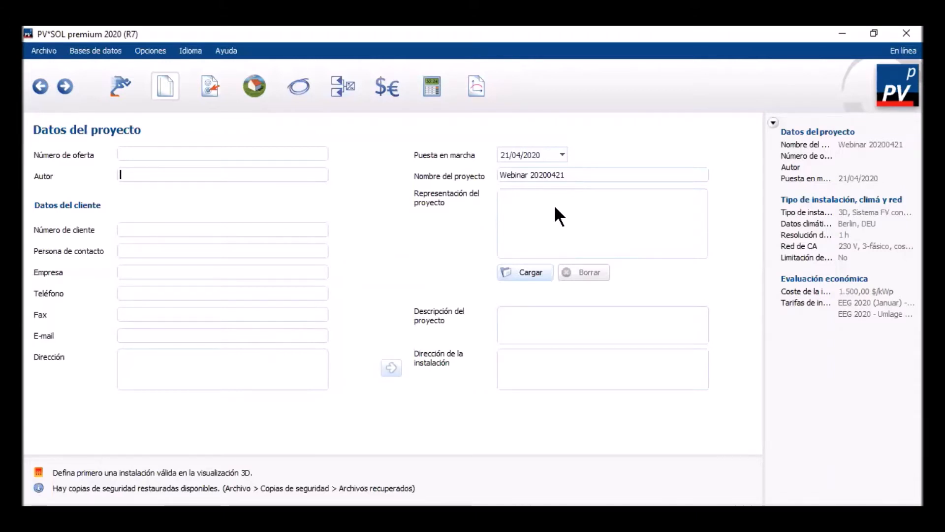
pyautogui.click(538, 340)
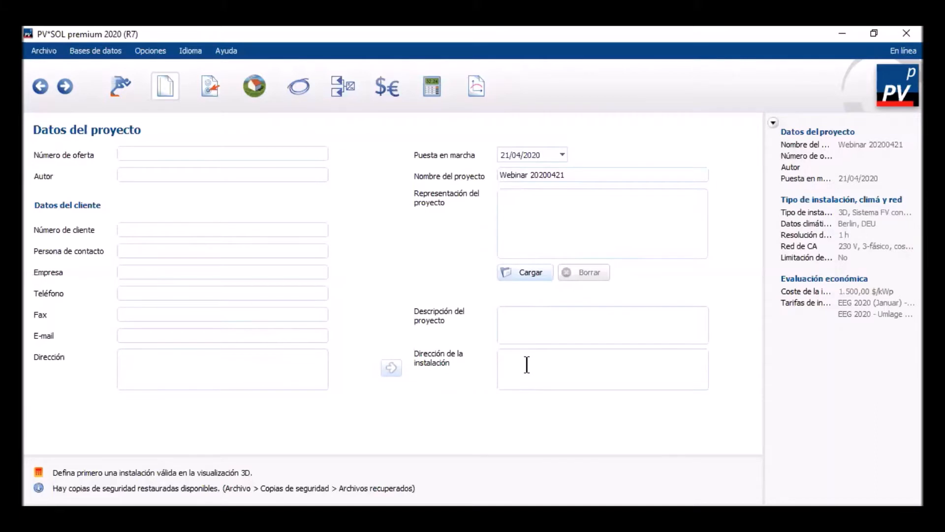
# - Go to the installation type, climate and grid page and choose the type "3D, Sistema FV conectado a la red"
pyautogui.click(64, 86)
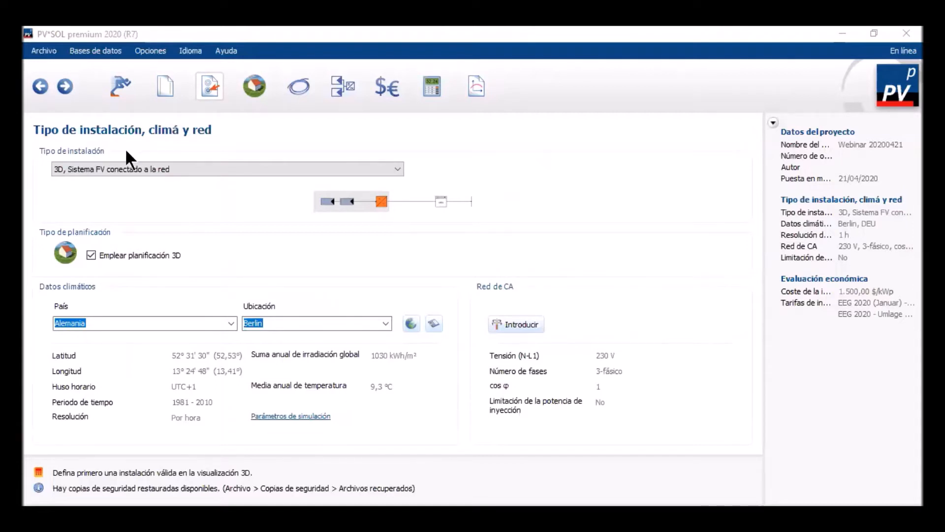
pyautogui.click(395, 168)
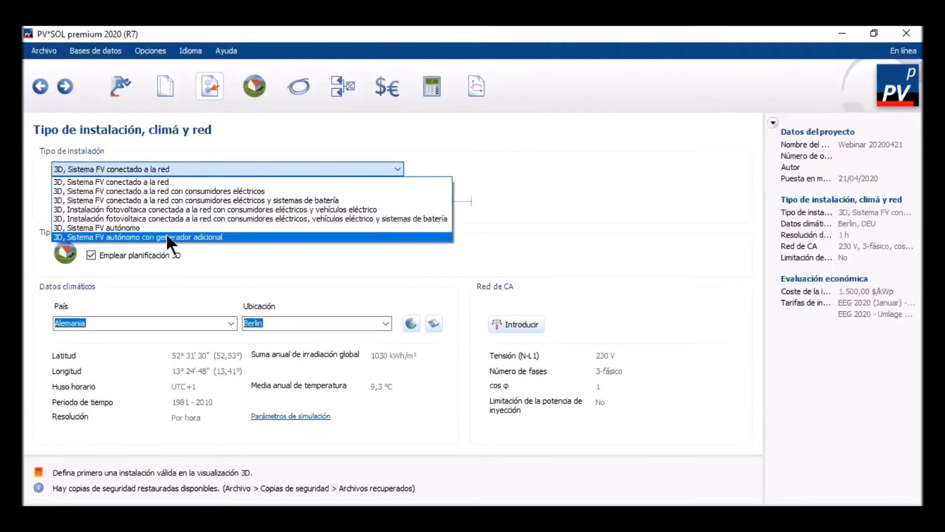
pyautogui.click(155, 180)
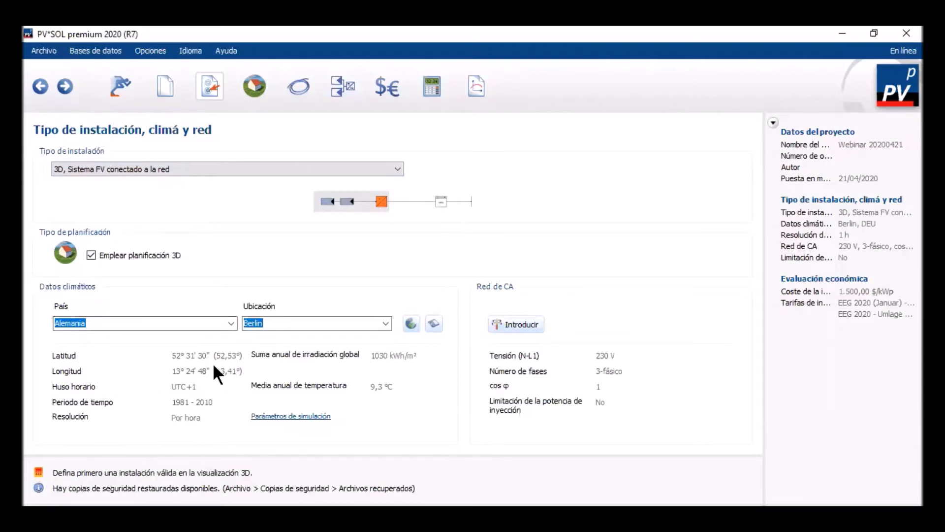
# - Set the climate data country to Colombia and accept the automatic project corrections for that country
pyautogui.click(230, 324)
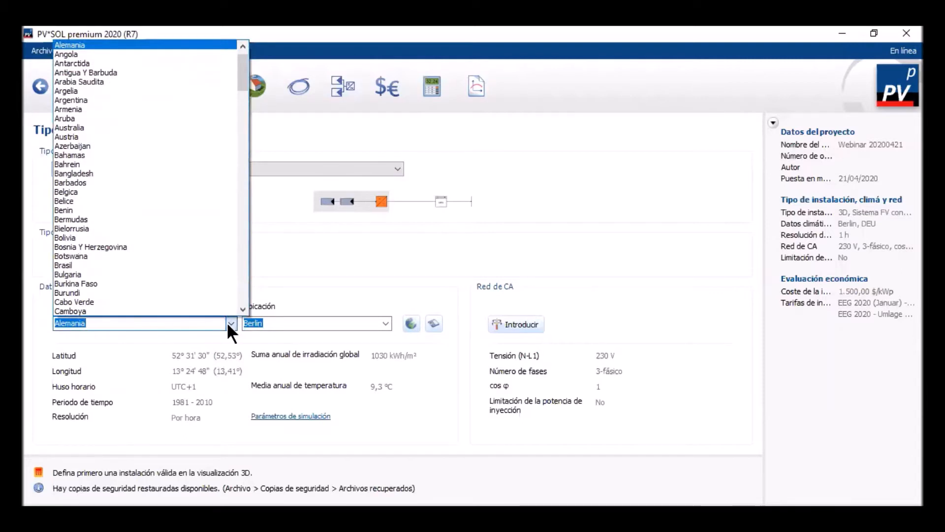
pyautogui.write('colo')
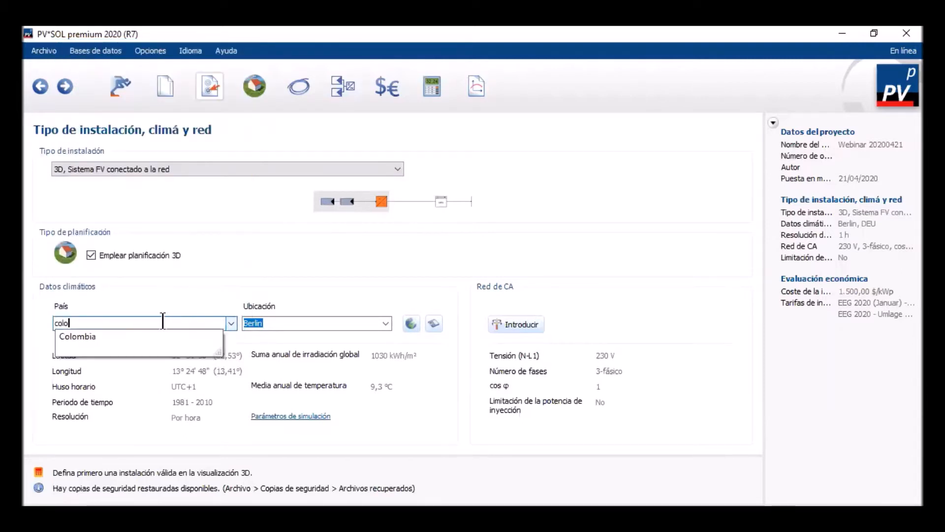
pyautogui.click(167, 334)
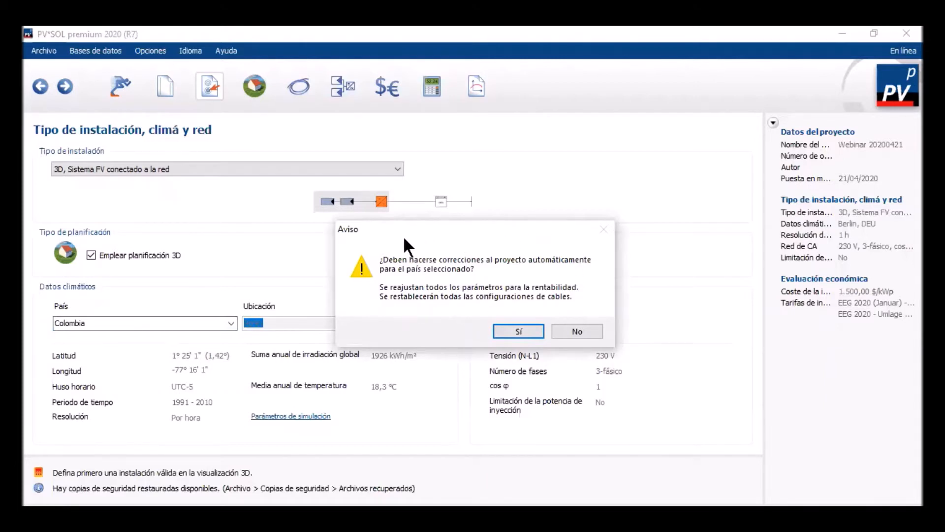
pyautogui.click(508, 330)
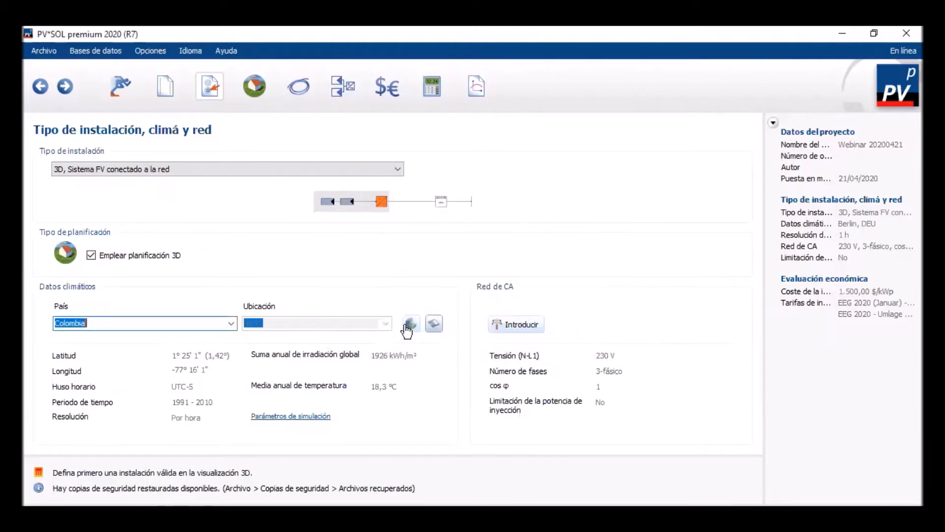
# - Set the climate data location to Bogota/Eldorado
pyautogui.click(386, 308)
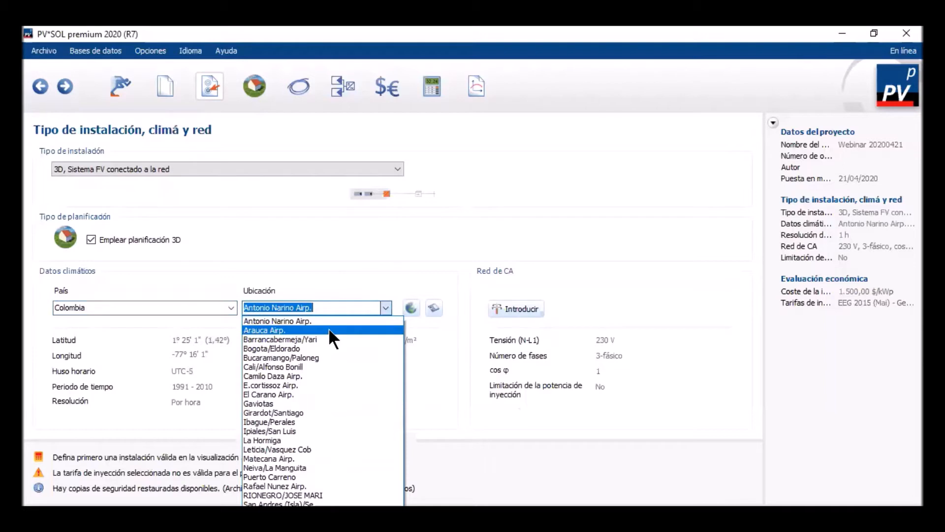
pyautogui.write('bogota/Eldorado')
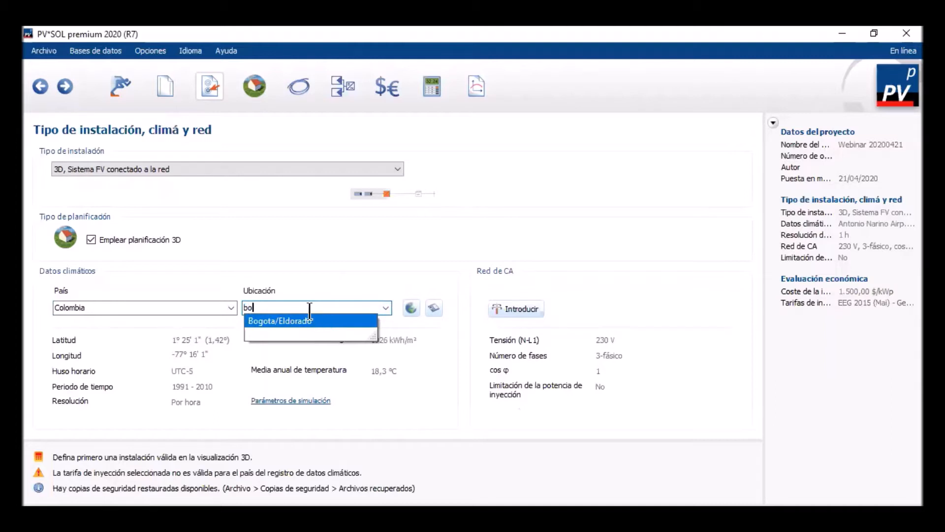
pyautogui.click(319, 321)
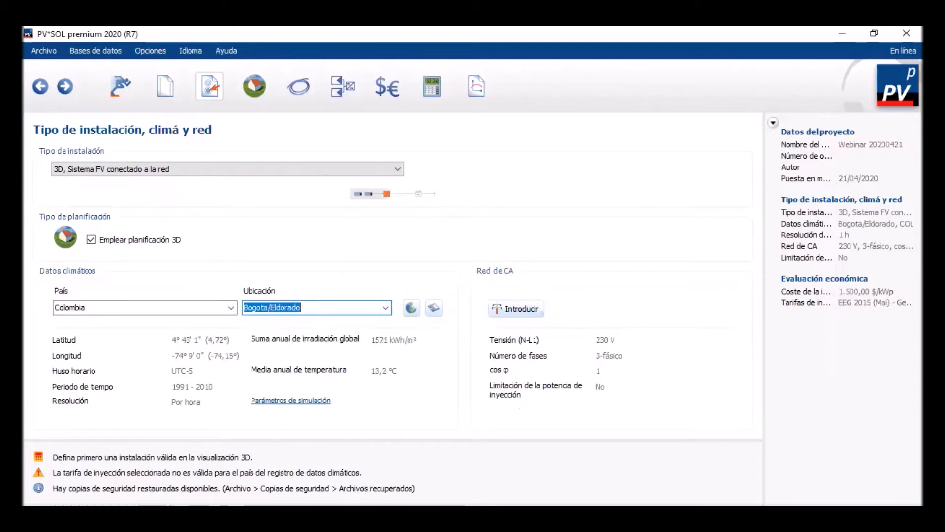
pyautogui.click(152, 506)
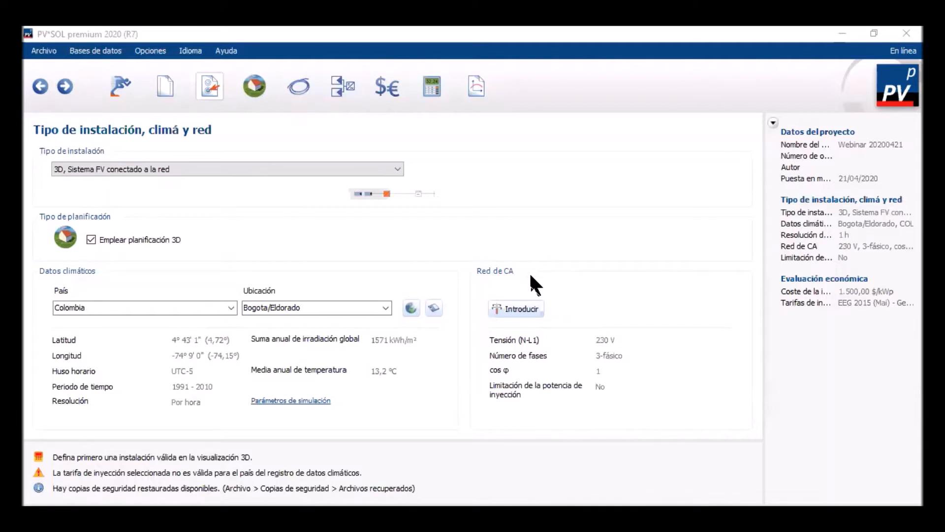
# - Configure the AC grid with a phase-to-neutral voltage of 120 V and 1-fásico, and accept the options
pyautogui.click(518, 311)
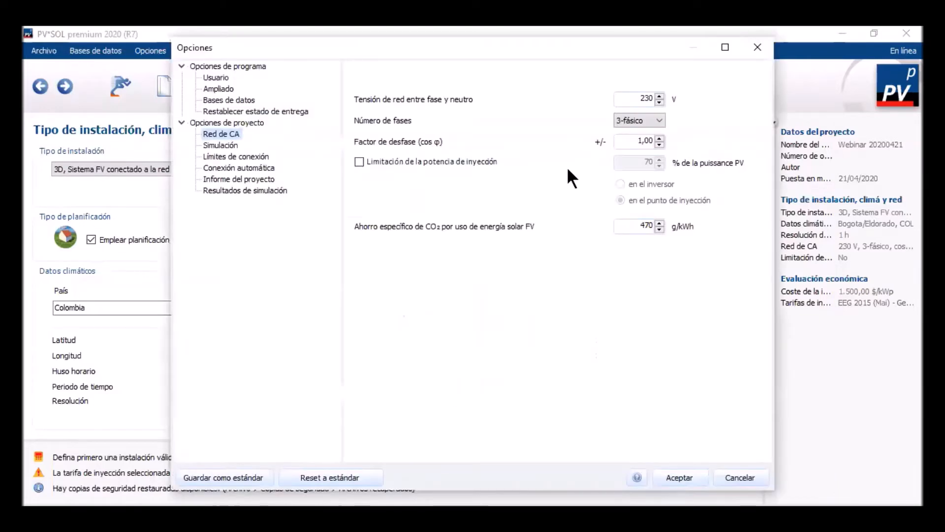
pyautogui.doubleClick(638, 97)
pyautogui.write('120')
pyautogui.click(651, 118)
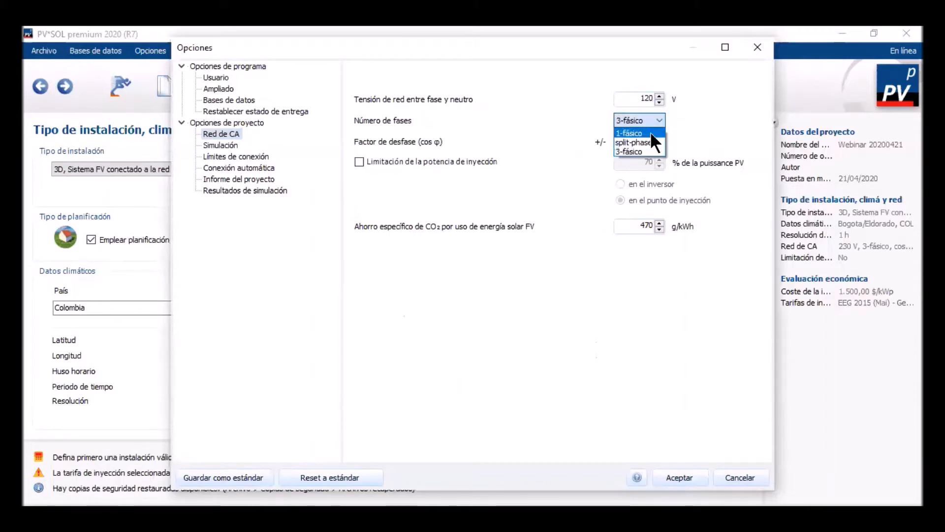
pyautogui.click(650, 133)
pyautogui.click(658, 123)
pyautogui.click(646, 97)
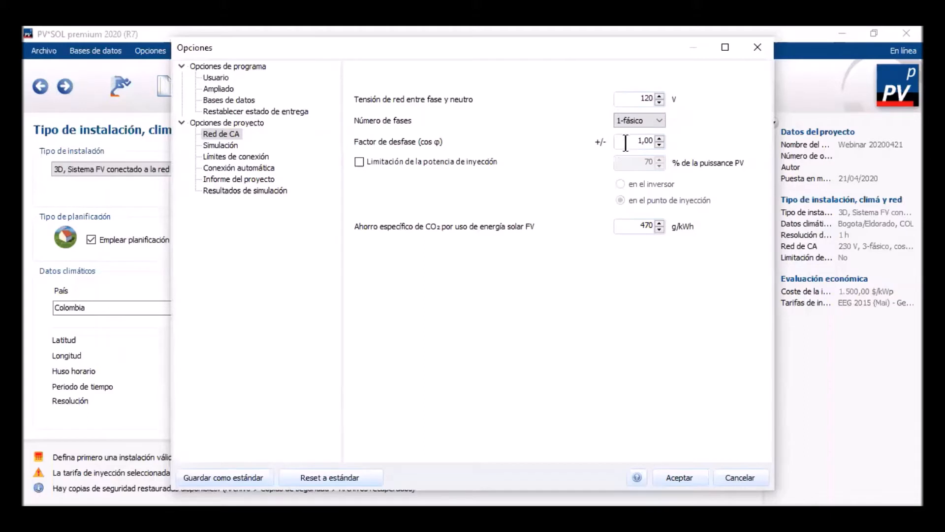
pyautogui.click(679, 478)
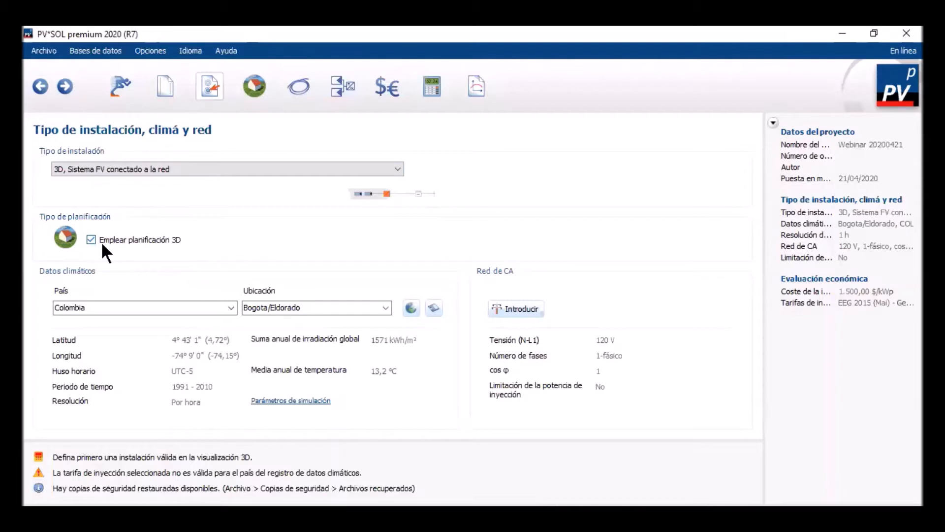
# - Start a new 3D system from the 3D planning page and choose Fragmento del mapa as the object to occupy
pyautogui.click(66, 88)
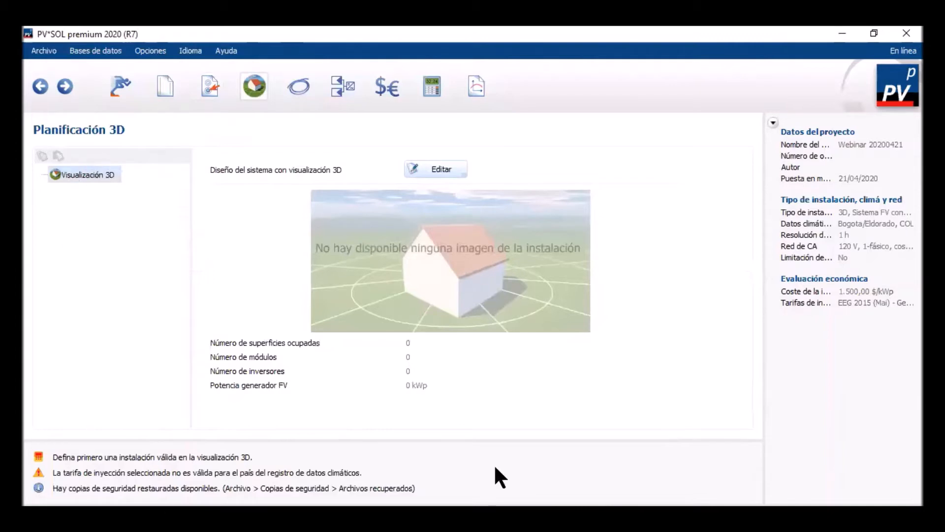
pyautogui.click(440, 256)
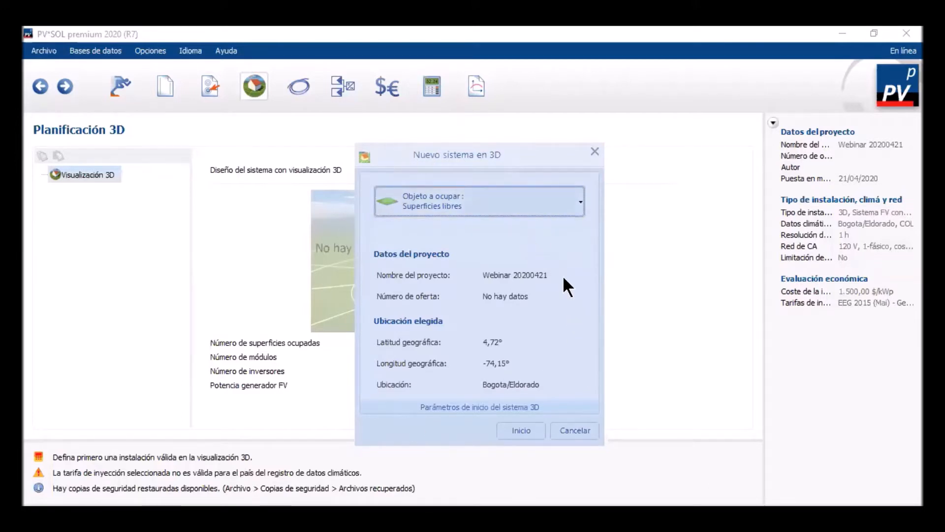
pyautogui.click(548, 204)
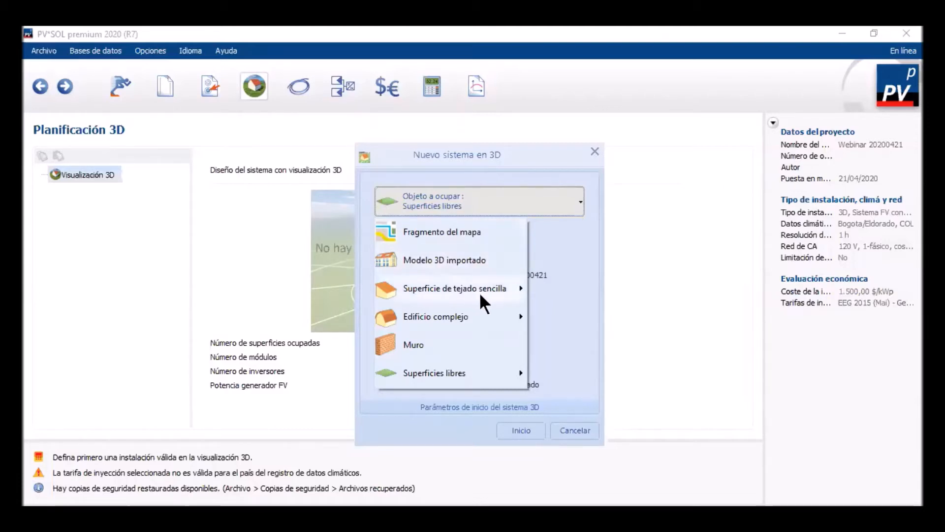
pyautogui.moveTo(489, 291)
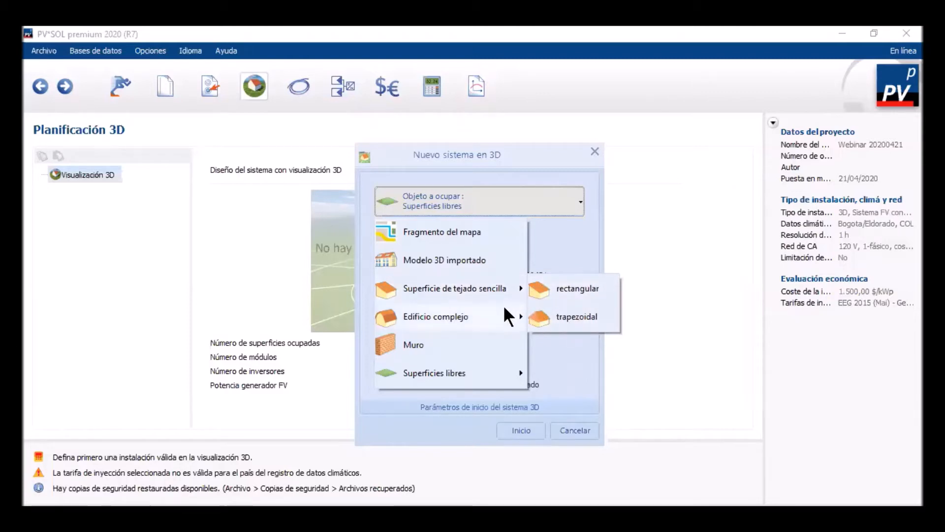
pyautogui.moveTo(504, 308)
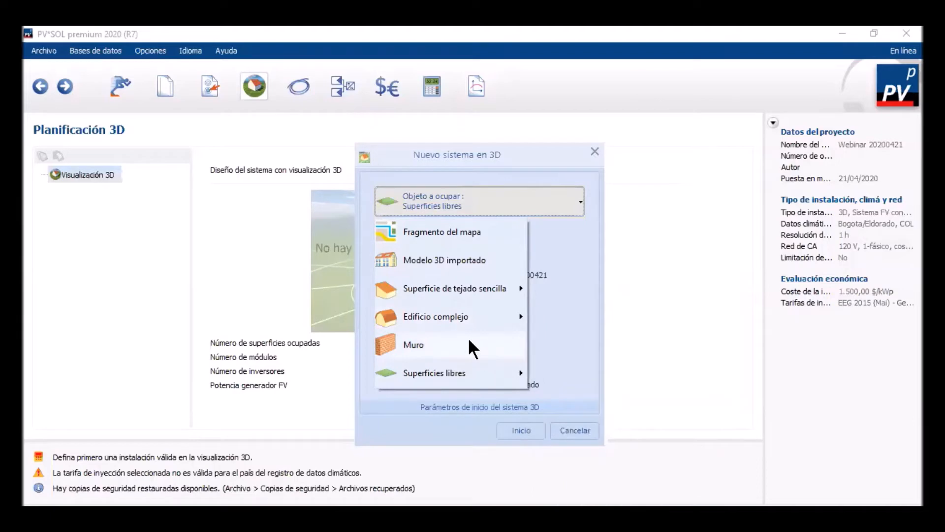
pyautogui.moveTo(476, 379)
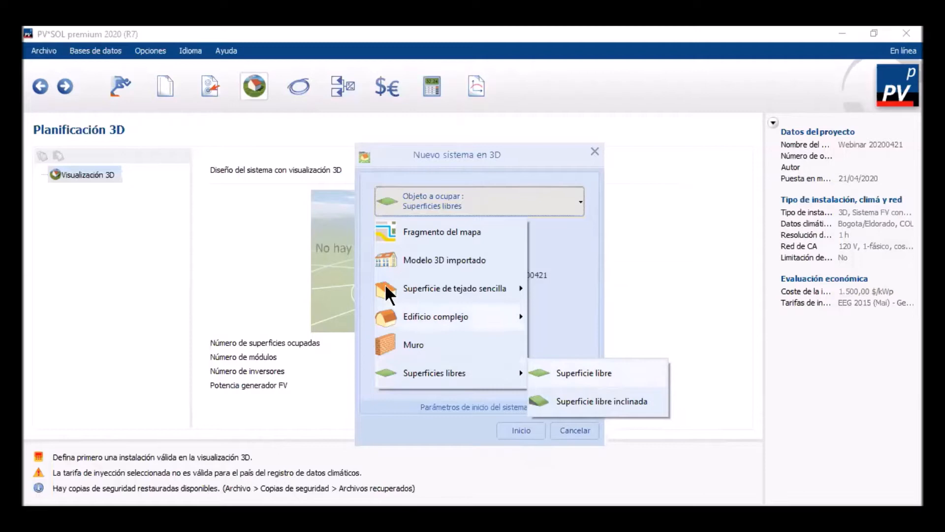
pyautogui.click(439, 231)
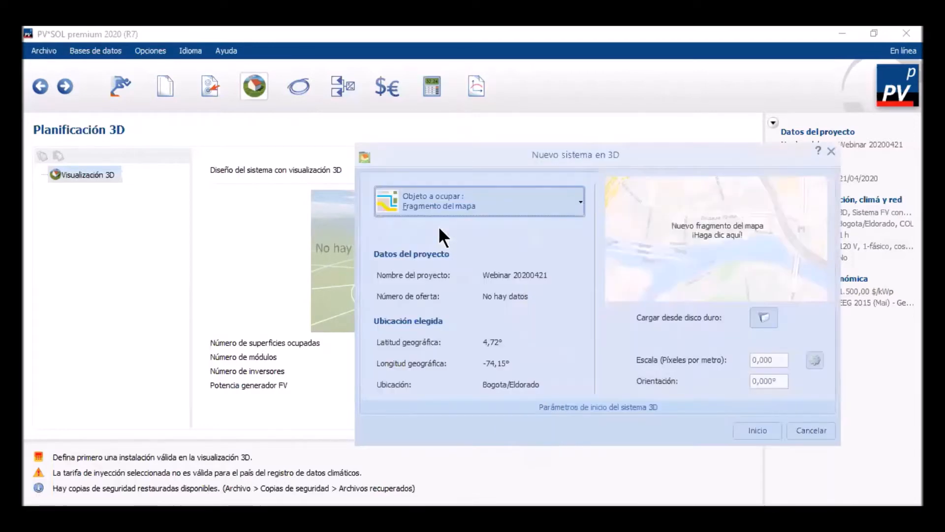
# - Open the satellite map selection for a new map fragment and enlarge its window to full screen
pyautogui.moveTo(656, 146); pyautogui.dragTo(468, 114)
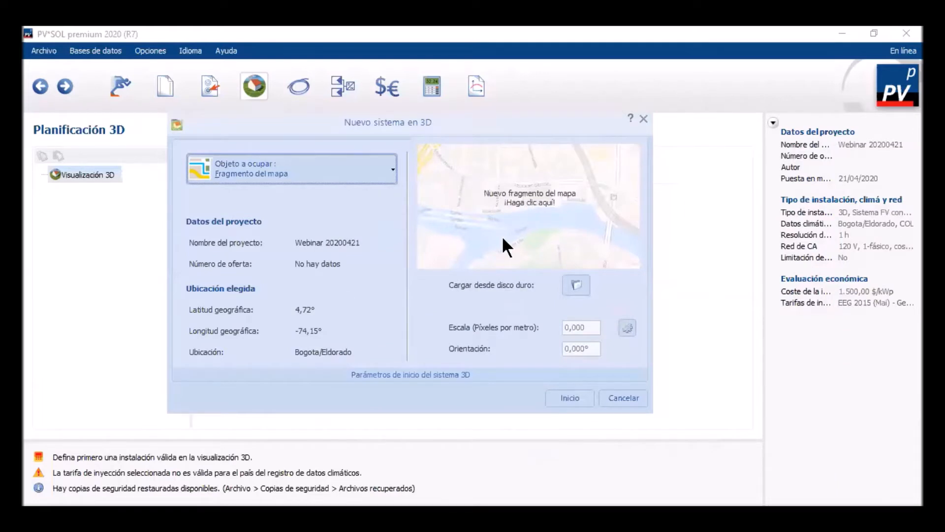
pyautogui.click(529, 201)
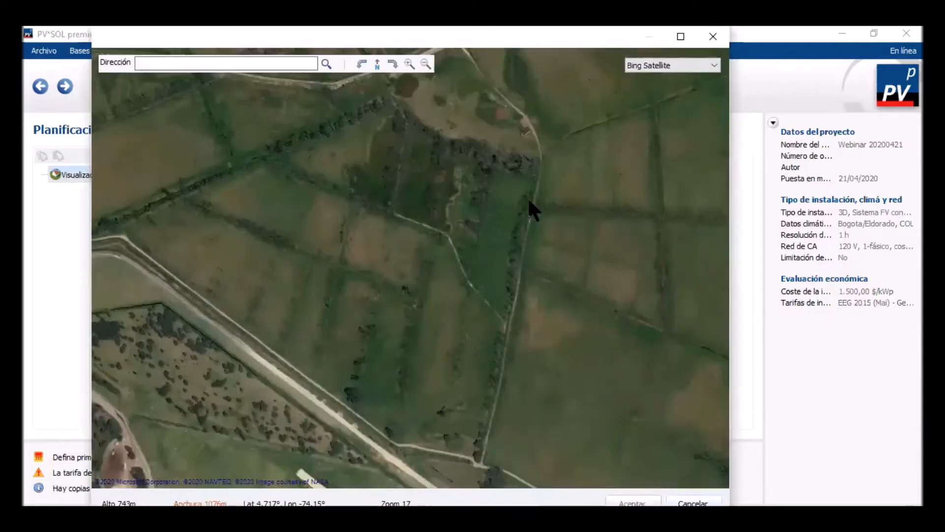
pyautogui.click(681, 36)
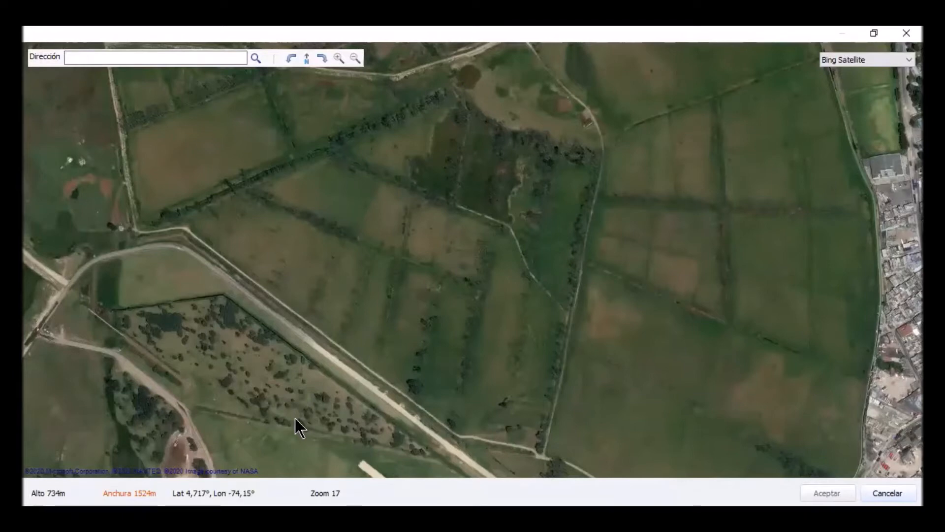
pyautogui.doubleClick(153, 38)
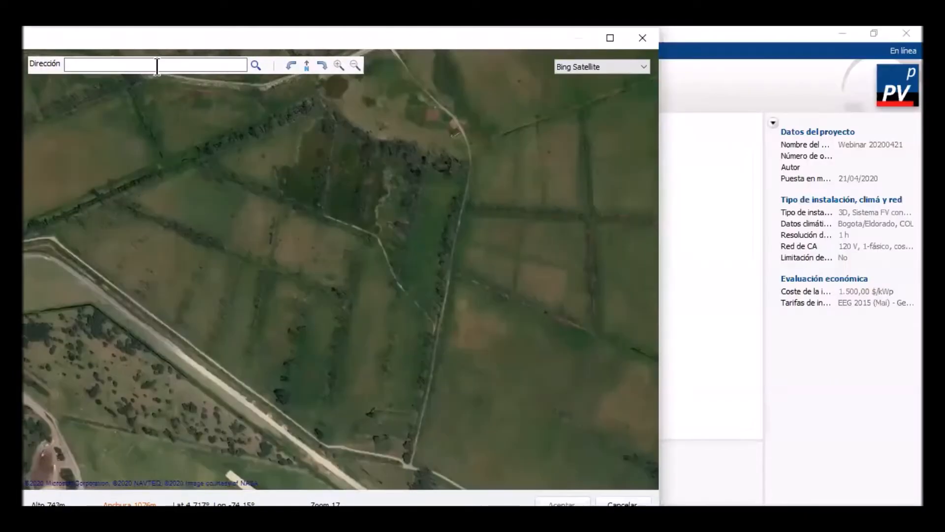
pyautogui.click(610, 38)
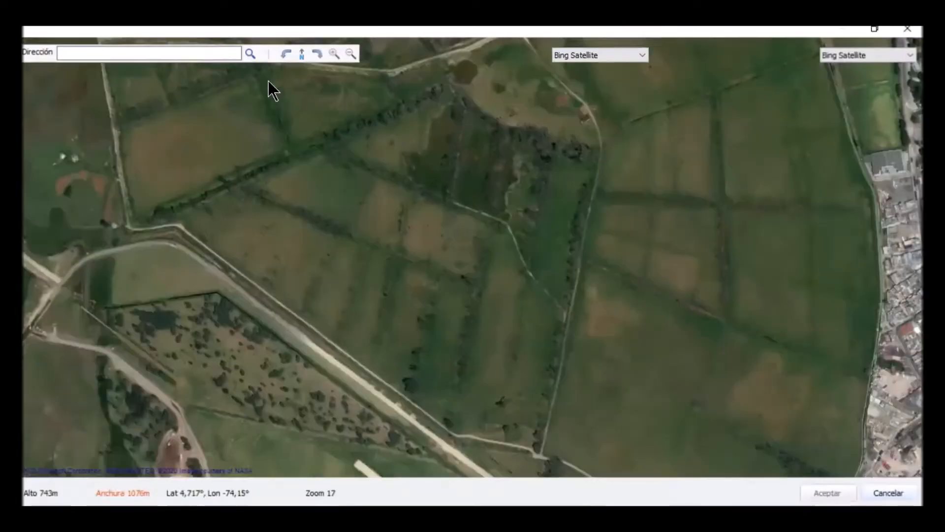
# - Look up the address Bogota on the map and keep Bing Satellite as the imagery source
pyautogui.write('Bogota')
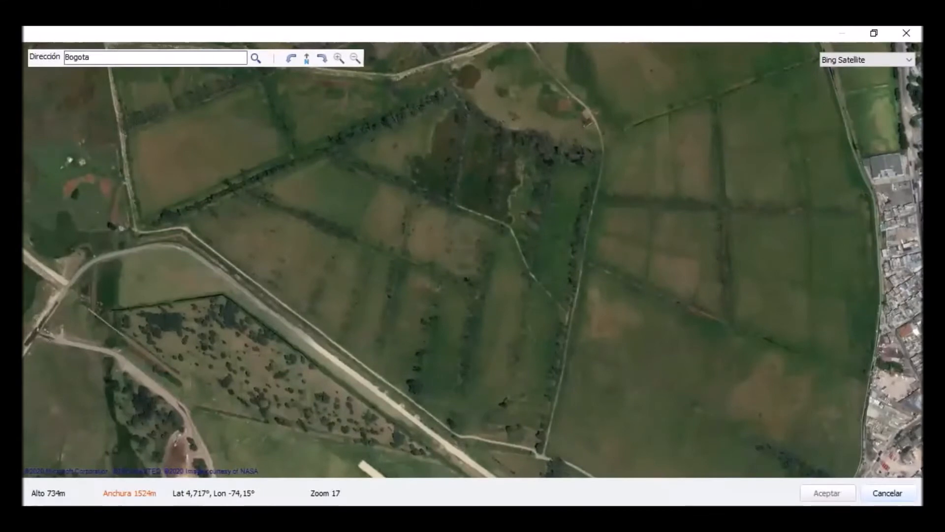
pyautogui.press('Return')
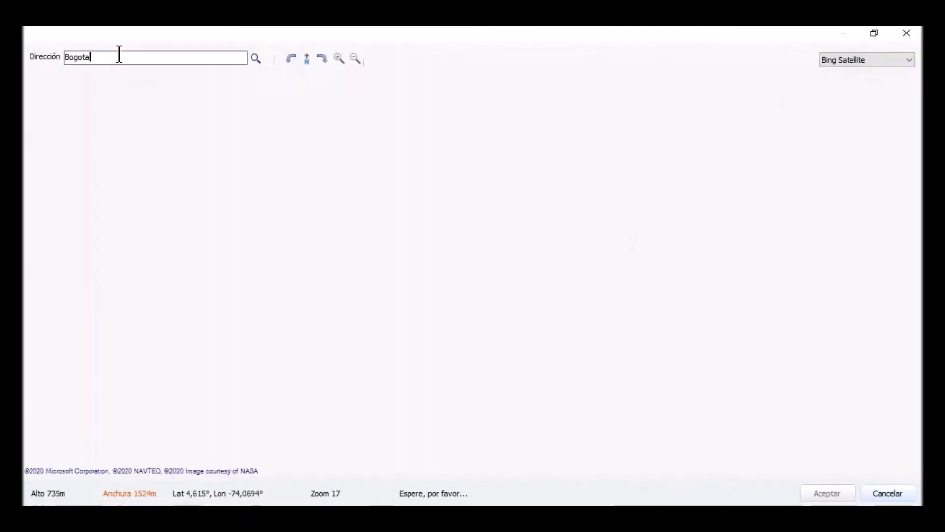
pyautogui.scroll(-2, 473, 259)
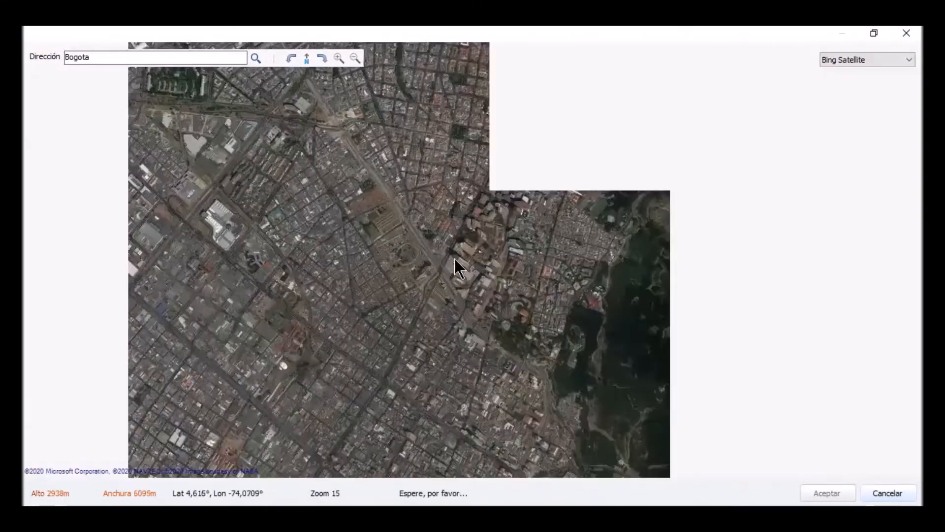
pyautogui.scroll(1, 418, 263)
pyautogui.click(901, 60)
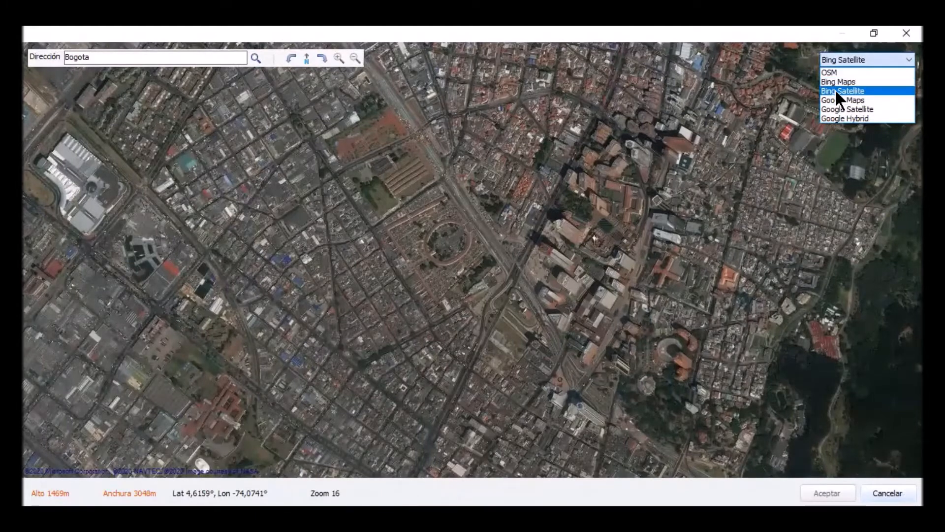
pyautogui.click(835, 90)
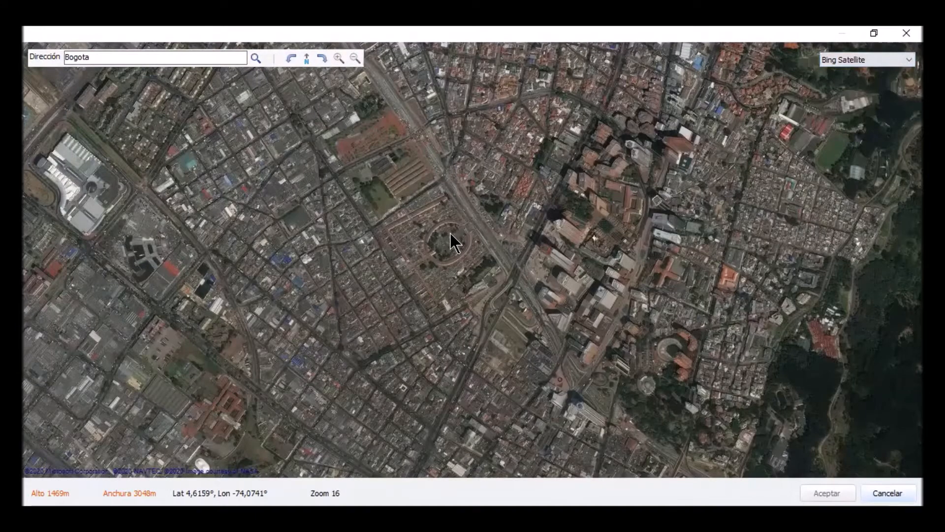
# - Survey the satellite imagery of central Bogotá for an area with suitable buildings
pyautogui.scroll(1, 472, 260)
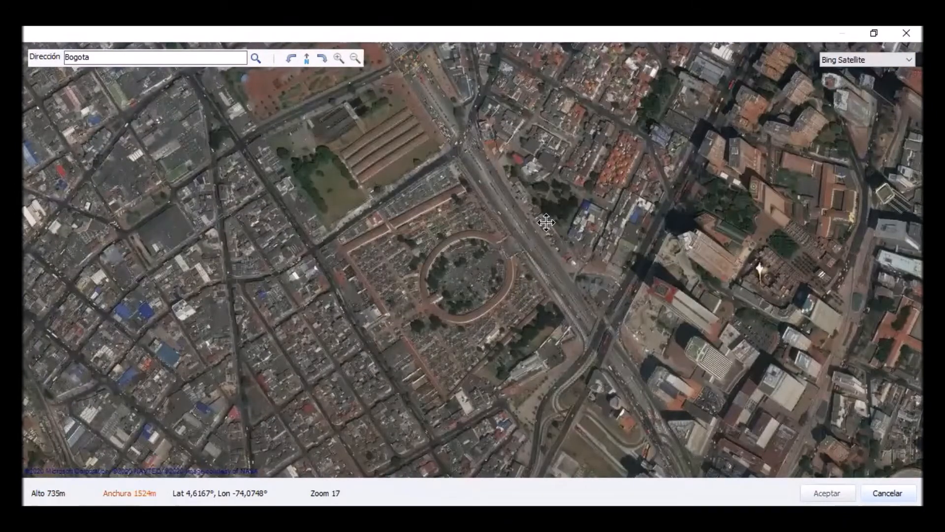
pyautogui.moveTo(548, 213); pyautogui.dragTo(553, 359)
pyautogui.moveTo(515, 226); pyautogui.dragTo(627, 364)
pyautogui.moveTo(528, 202); pyautogui.dragTo(556, 374)
pyautogui.moveTo(481, 134); pyautogui.dragTo(479, 133)
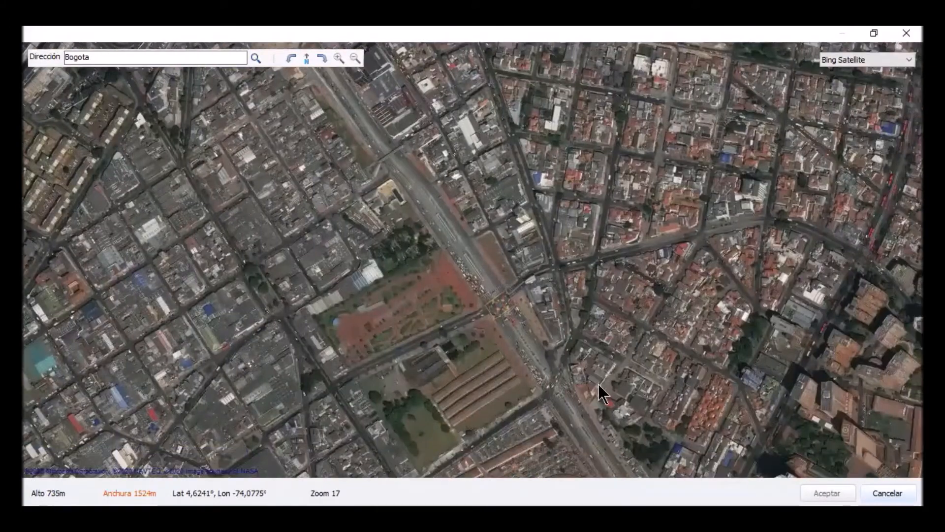
pyautogui.moveTo(597, 390); pyautogui.dragTo(529, 126)
pyautogui.moveTo(544, 391); pyautogui.dragTo(694, 203)
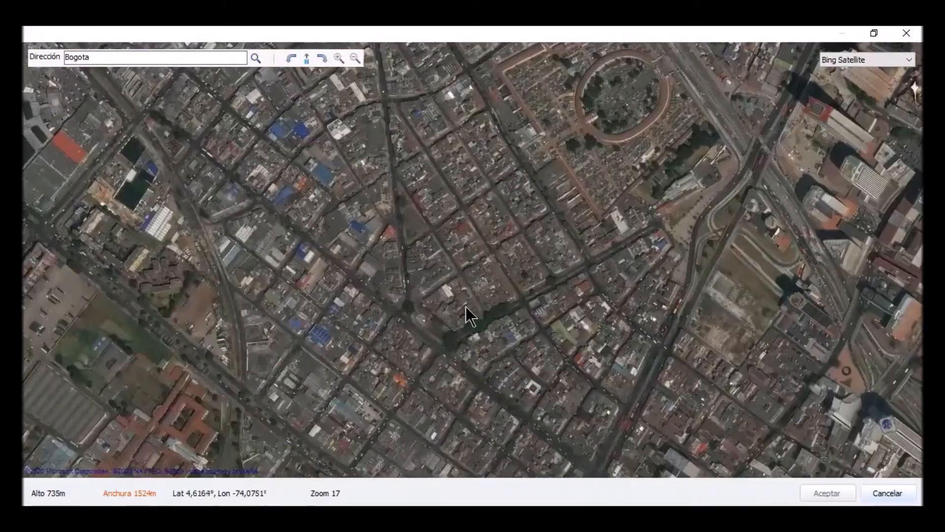
pyautogui.scroll(-2, 606, 295)
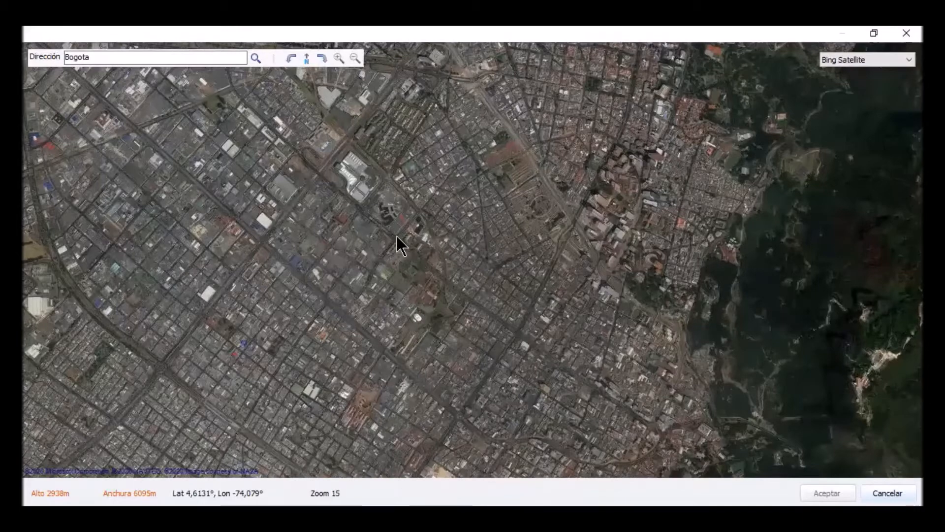
pyautogui.moveTo(392, 203); pyautogui.dragTo(359, 382)
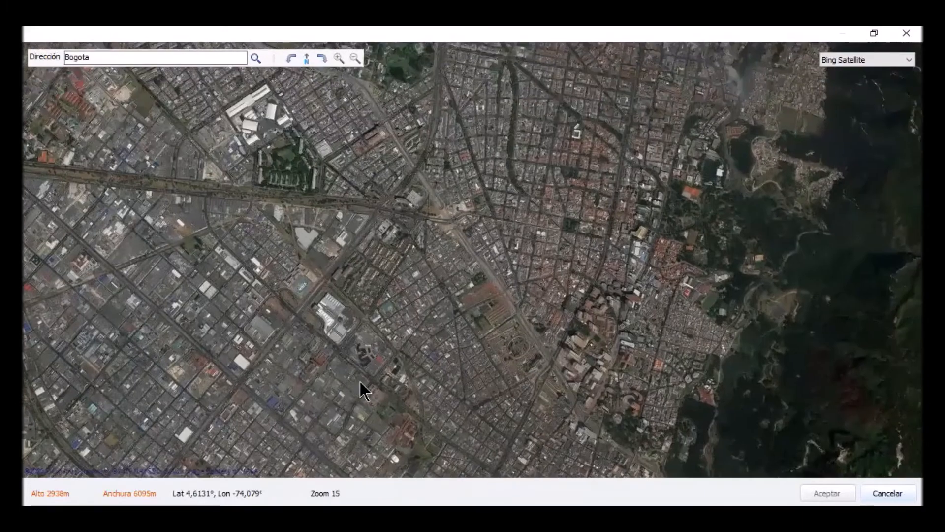
pyautogui.moveTo(422, 228); pyautogui.dragTo(388, 373)
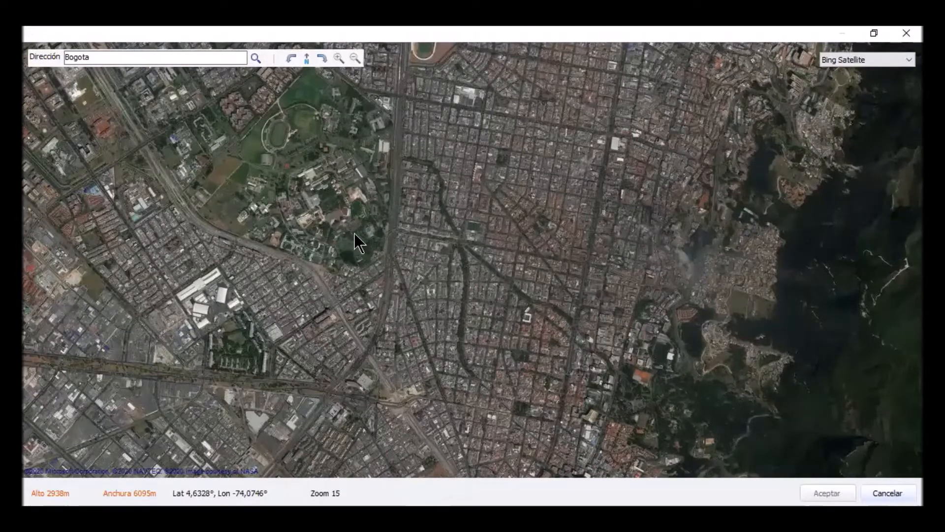
# - Examine the building block beside the wide avenue with the bus station, south of the green campus, at zoom 20
pyautogui.scroll(3, 354, 233)
pyautogui.scroll(-2, 454, 271)
pyautogui.moveTo(303, 288); pyautogui.dragTo(433, 295)
pyautogui.scroll(1, 353, 284)
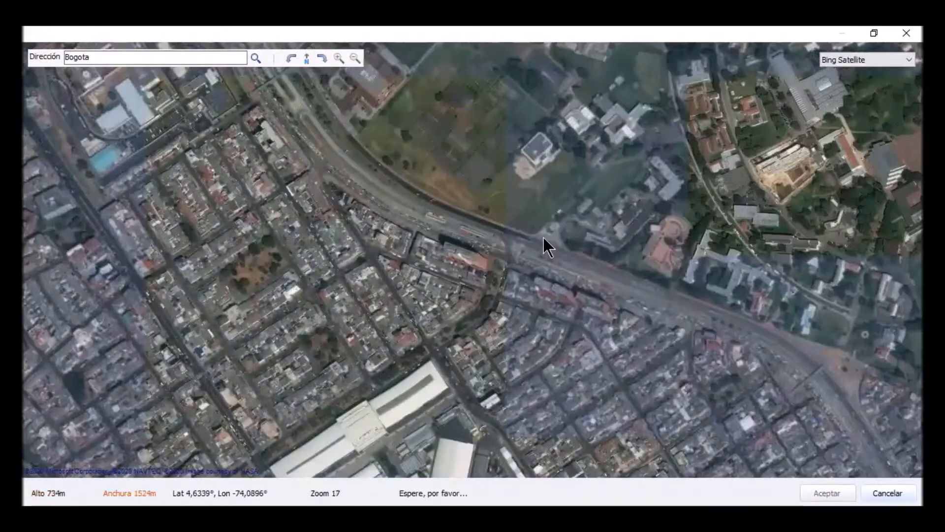
pyautogui.scroll(1, 544, 232)
pyautogui.scroll(1, 297, 294)
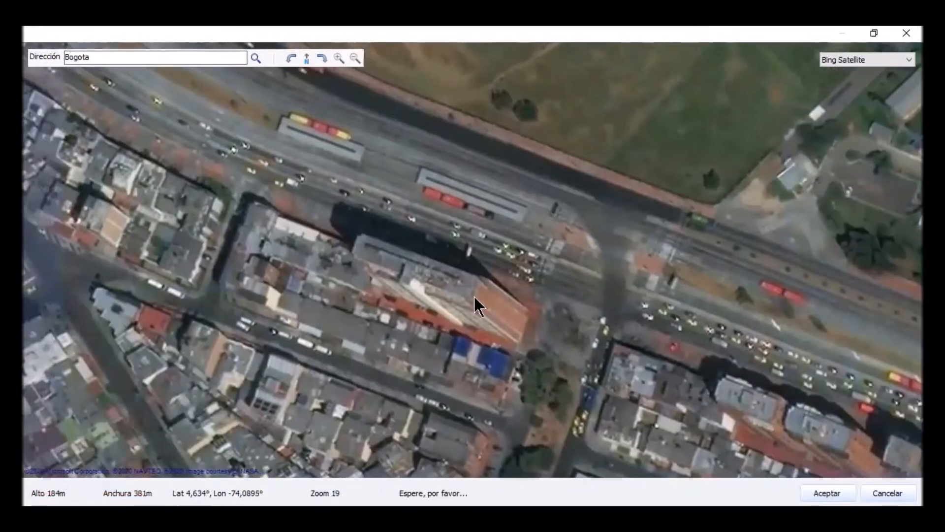
pyautogui.scroll(1, 474, 295)
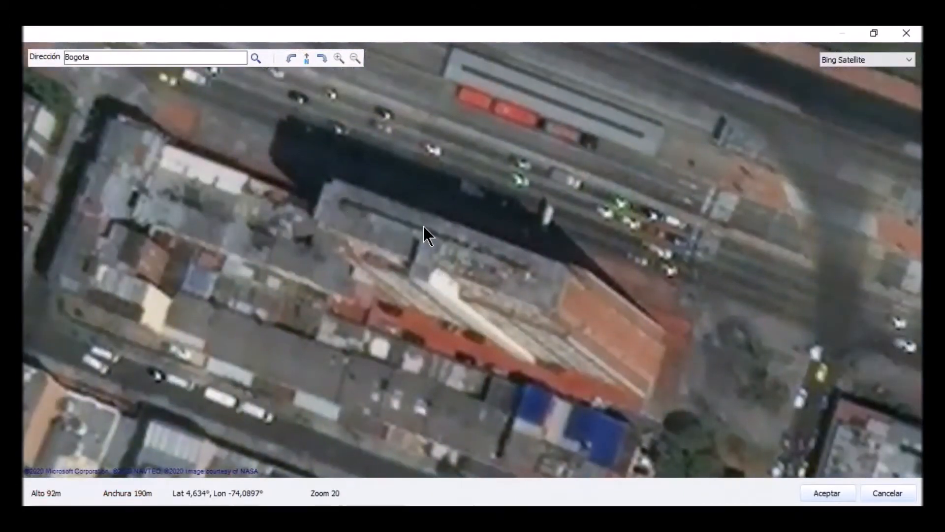
pyautogui.moveTo(411, 363); pyautogui.dragTo(431, 358)
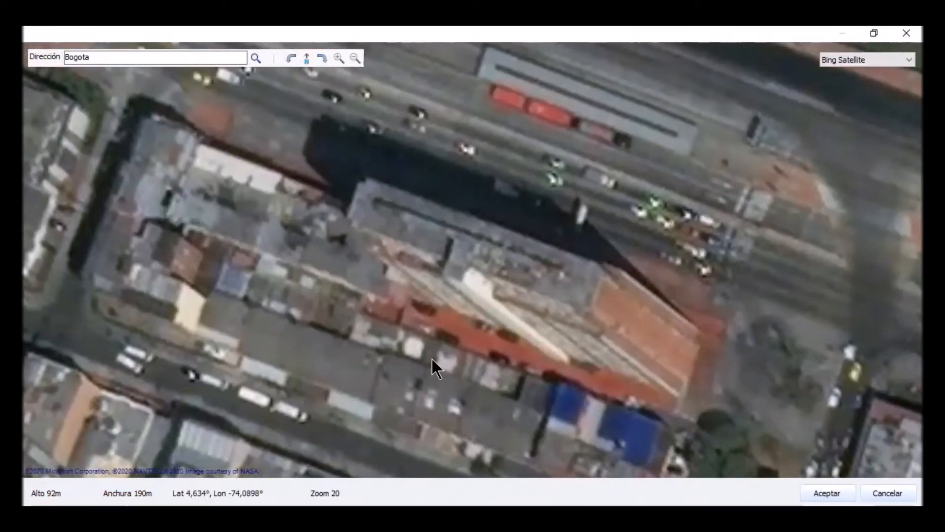
# - Frame the avenue-side block with the tall building and small blue roofs at zoom 20 and accept it as the map fragment
pyautogui.scroll(-2, 471, 256)
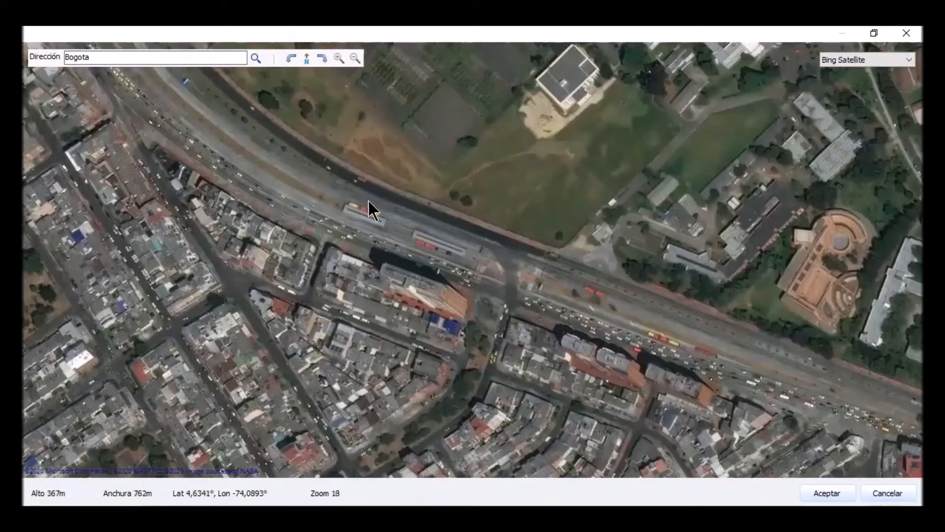
pyautogui.scroll(1, 471, 256)
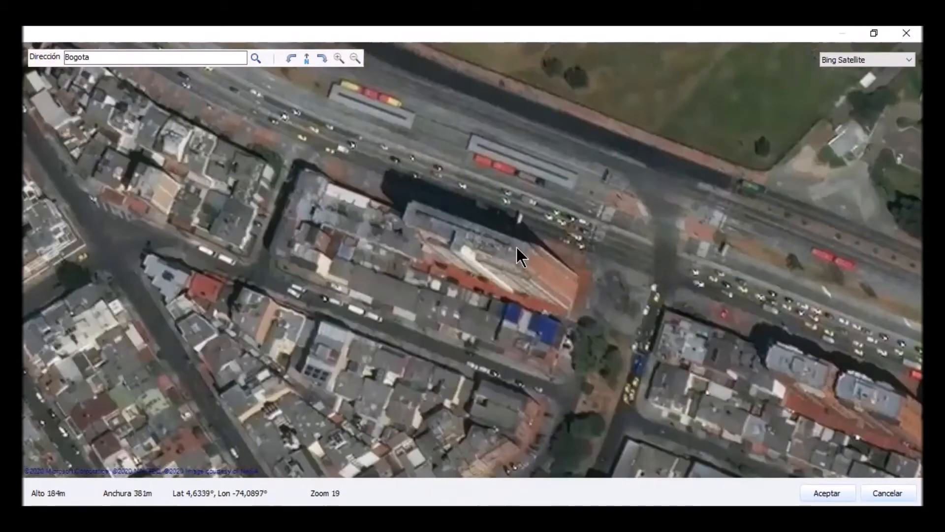
pyautogui.scroll(1, 471, 256)
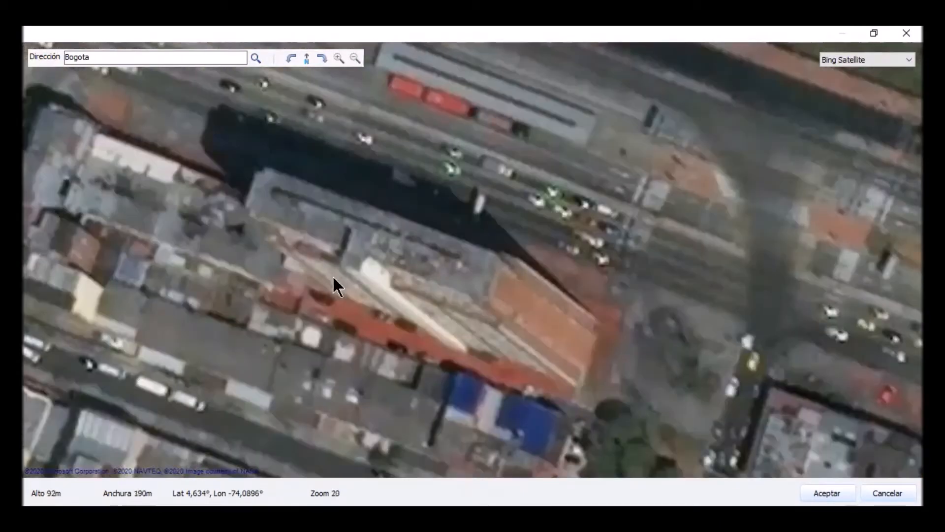
pyautogui.moveTo(333, 279); pyautogui.dragTo(443, 312)
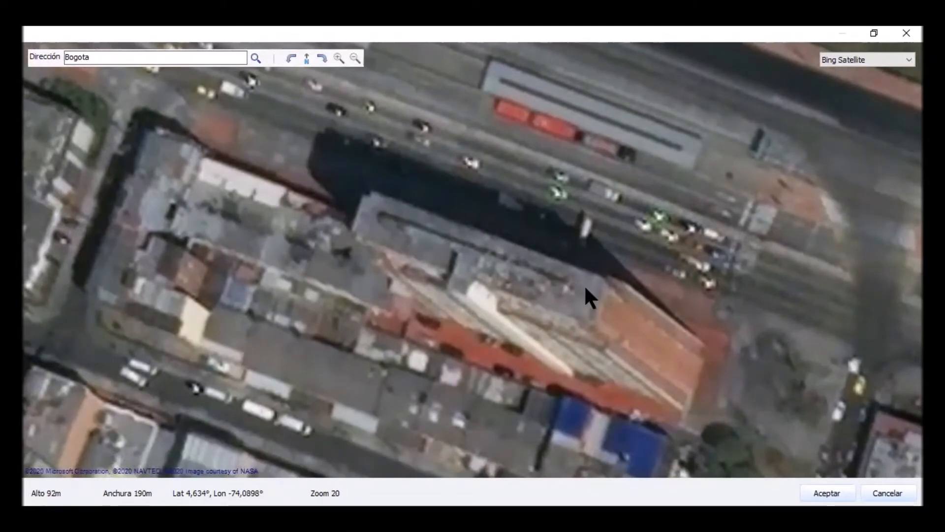
pyautogui.moveTo(555, 313); pyautogui.dragTo(534, 308)
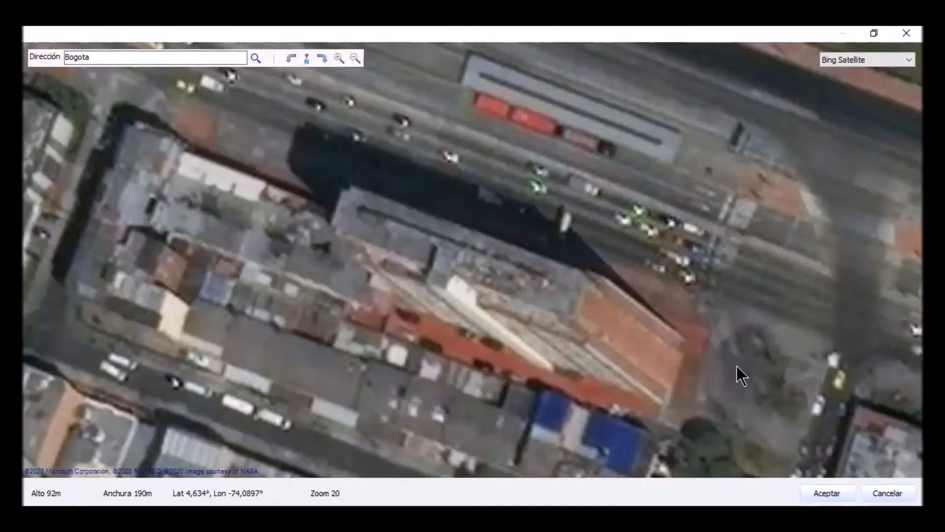
pyautogui.scroll(-1, 584, 332)
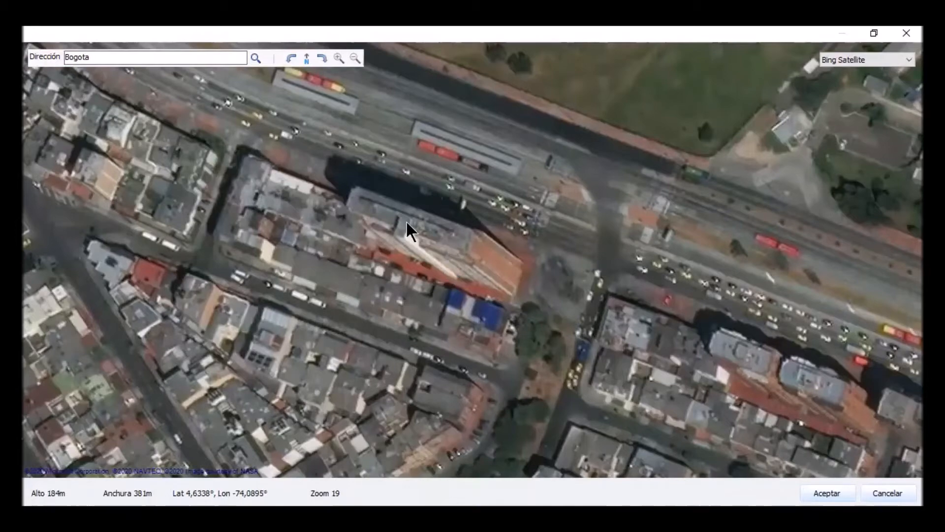
pyautogui.scroll(1, 430, 238)
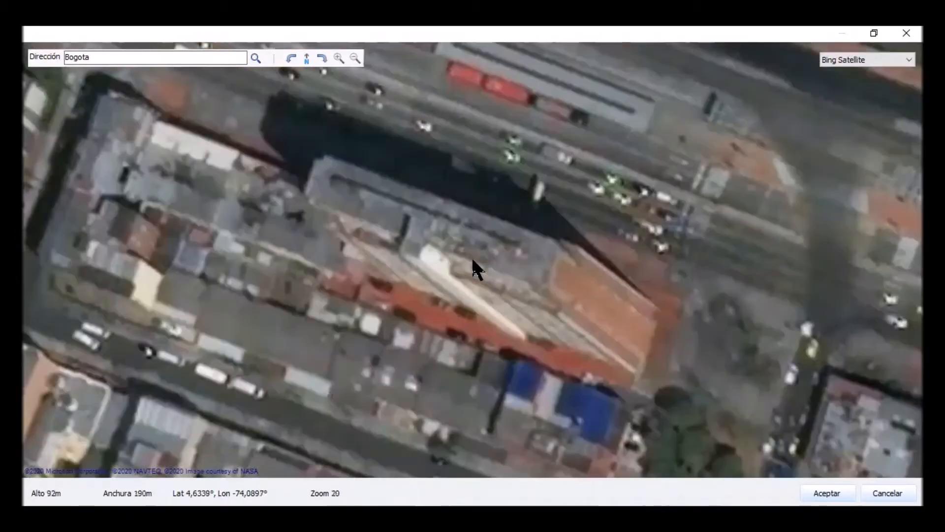
pyautogui.moveTo(475, 269); pyautogui.dragTo(539, 274)
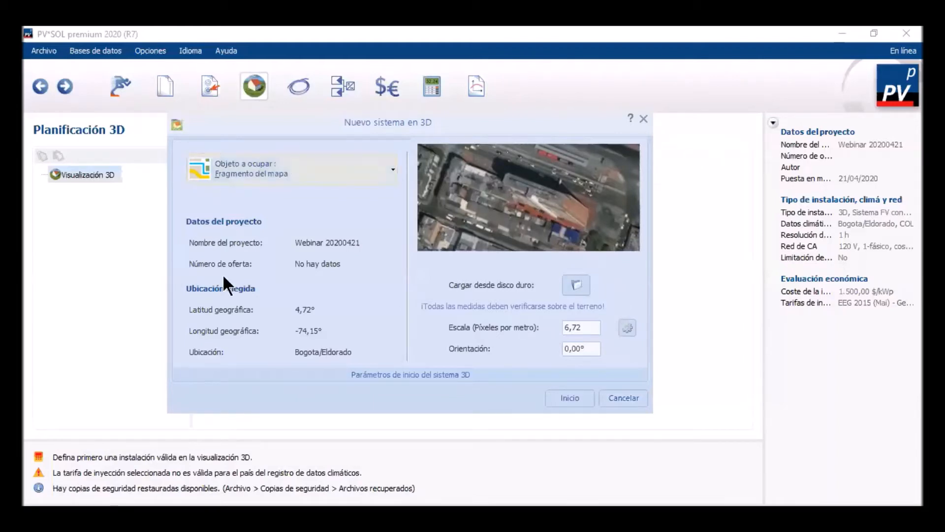
# - Start the 3D visualization with the chosen map fragment and bring its window to full screen
pyautogui.click(580, 397)
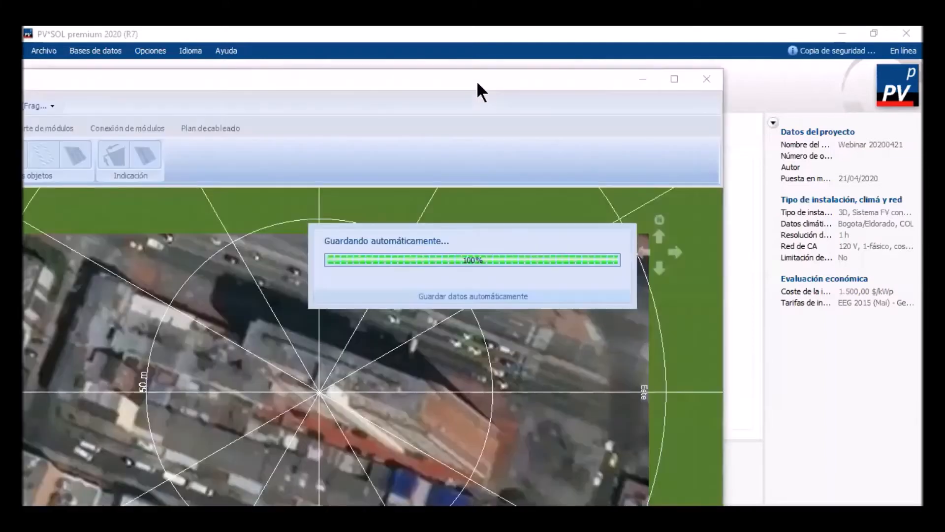
pyautogui.moveTo(468, 78); pyautogui.dragTo(22, 78)
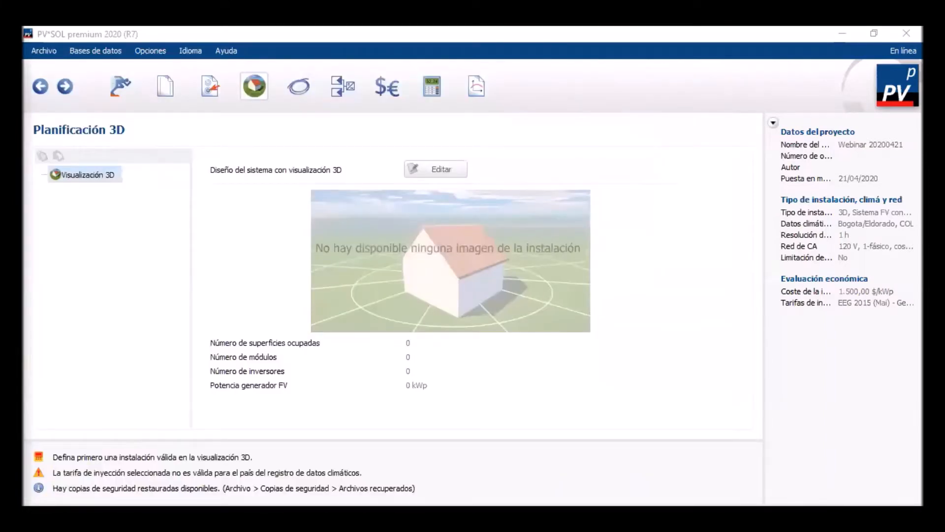
pyautogui.hotkey('alt', 'Tab')
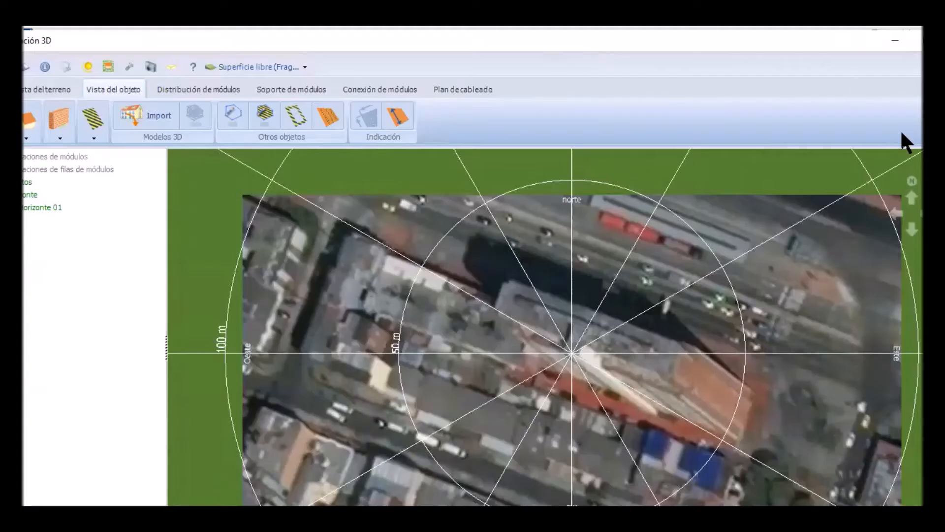
pyautogui.doubleClick(643, 42)
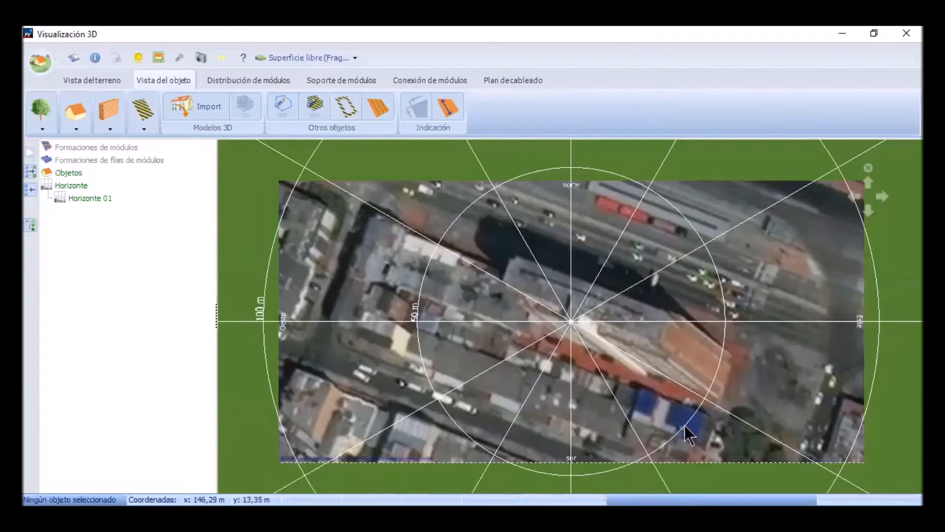
# - Trace the L-shaped blue roof at the block's east end as a polygon and extrude it into an irregular building 6 m high
pyautogui.click(282, 105)
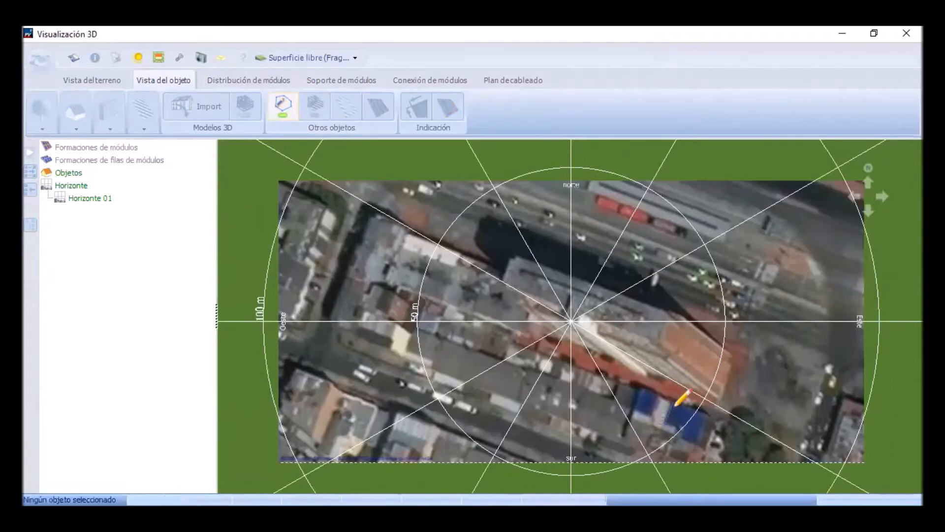
pyautogui.click(704, 413)
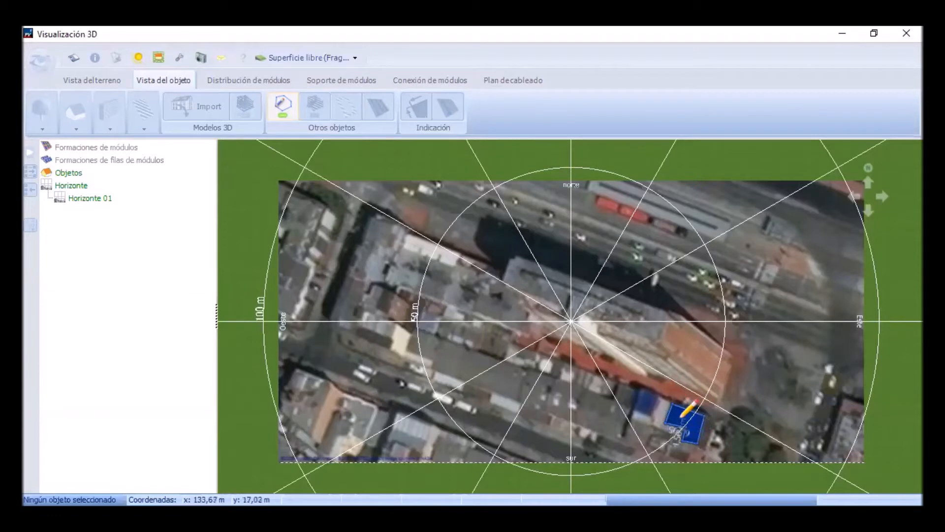
pyautogui.click(681, 414)
pyautogui.rightClick(701, 427)
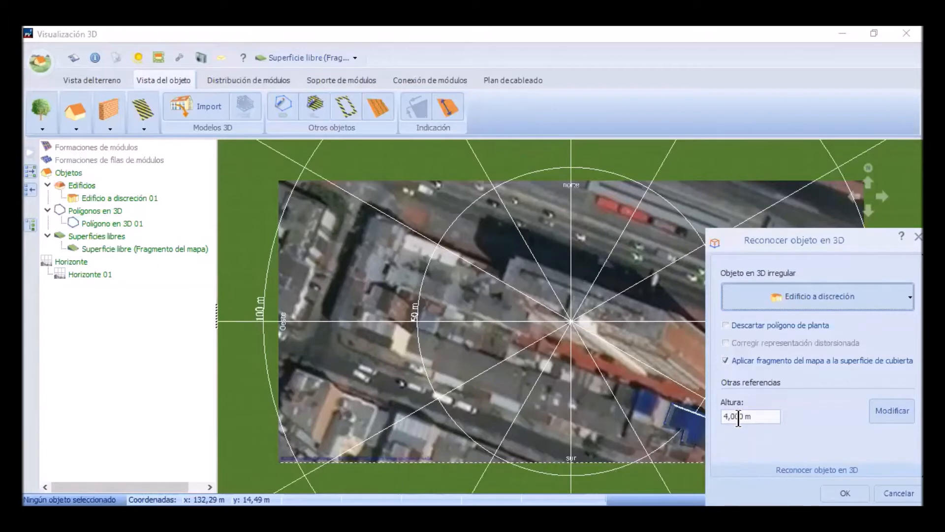
pyautogui.doubleClick(734, 418)
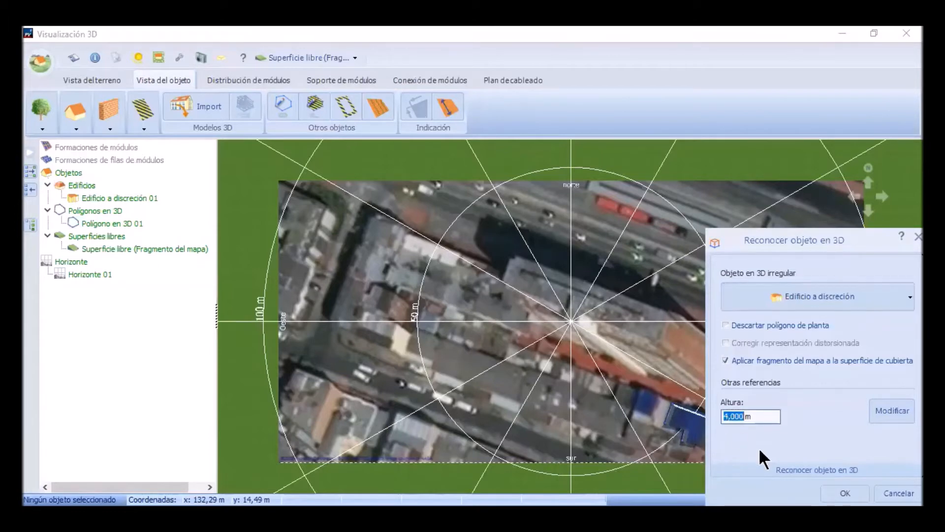
pyautogui.write('6')
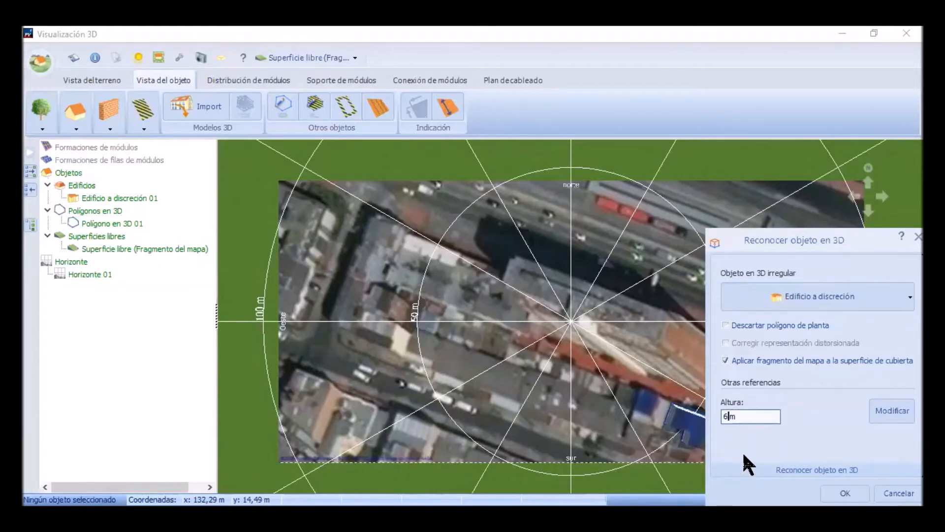
pyautogui.click(842, 492)
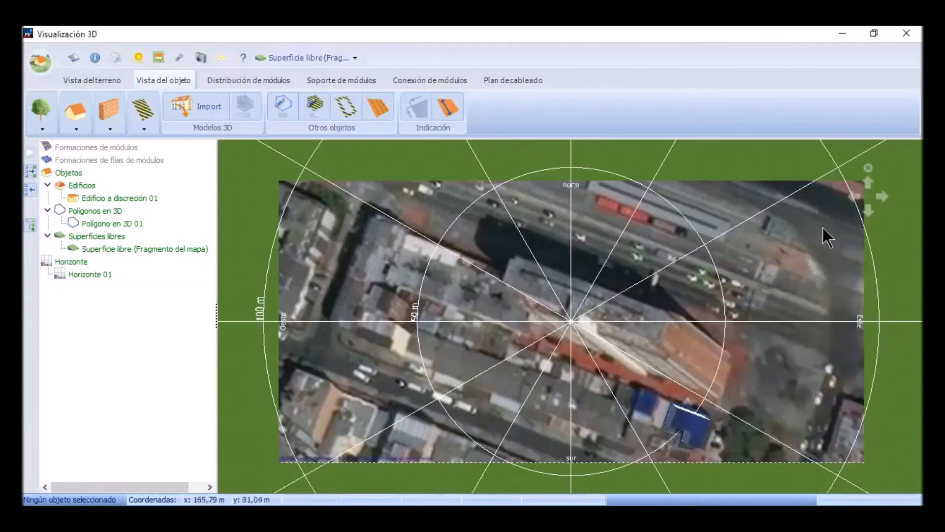
# - Examine the extruded blue-roofed building and its surroundings on the map fragment from different angles and distances
pyautogui.scroll(1, 620, 362)
pyautogui.moveTo(619, 357); pyautogui.dragTo(451, 156, button='middle')
pyautogui.moveTo(548, 307); pyautogui.dragTo(550, 327, button='middle')
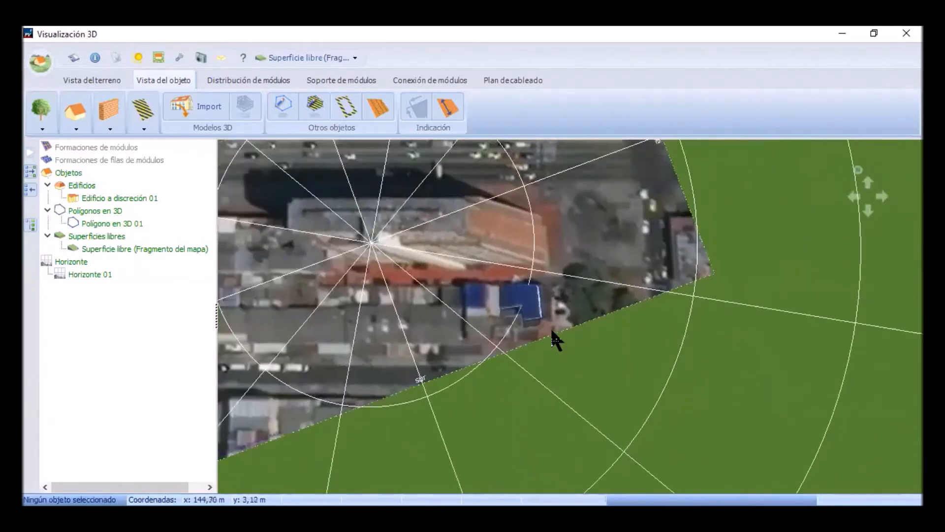
pyautogui.click(868, 211)
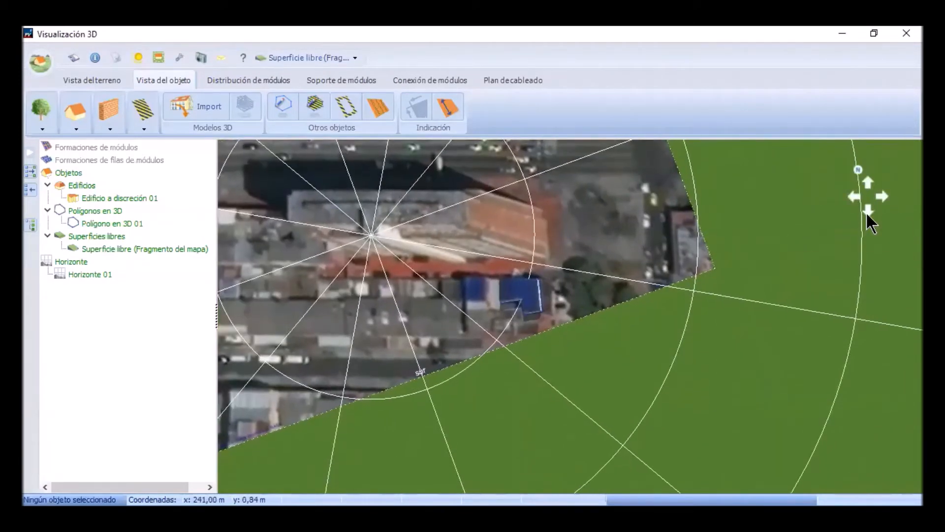
pyautogui.click(868, 183)
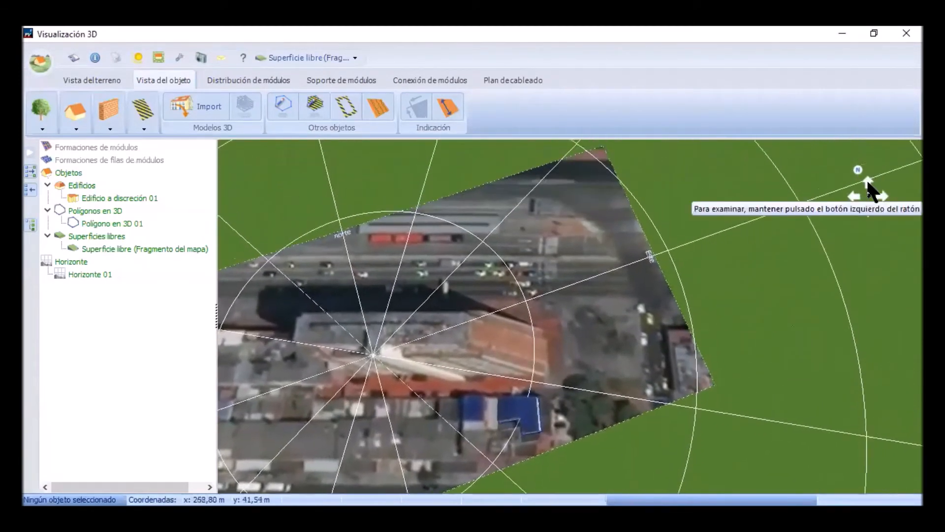
pyautogui.moveTo(836, 223); pyautogui.dragTo(863, 178)
pyautogui.moveTo(671, 412); pyautogui.dragTo(645, 310)
pyautogui.scroll(1, 600, 482)
pyautogui.scroll(5, 608, 421)
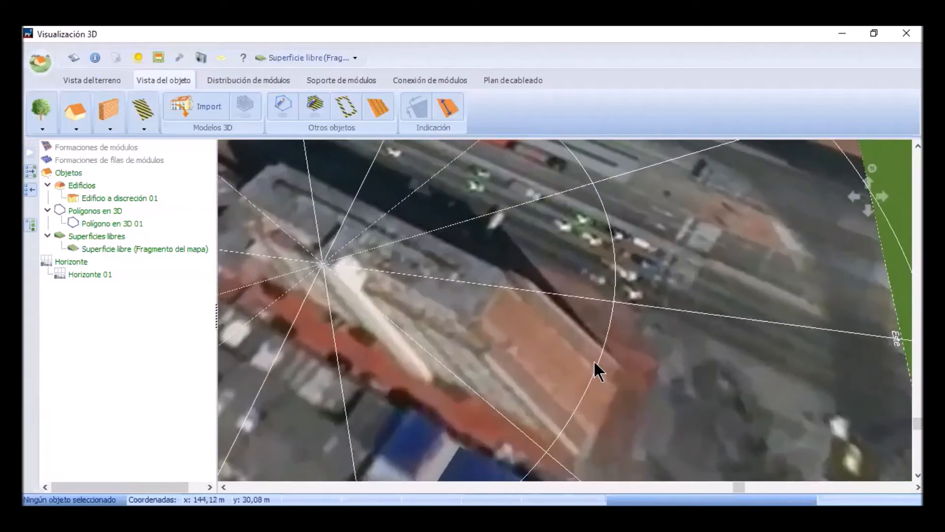
pyautogui.moveTo(598, 372); pyautogui.dragTo(570, 291)
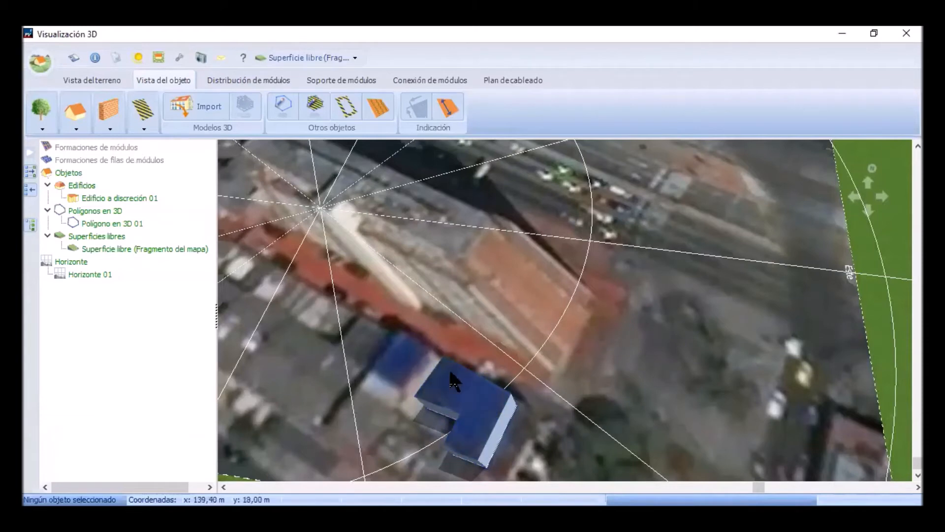
# - Activate the irregular building's roof surface and place a roof chimney in its narrower arm, near the inner corner
pyautogui.rightClick(506, 416)
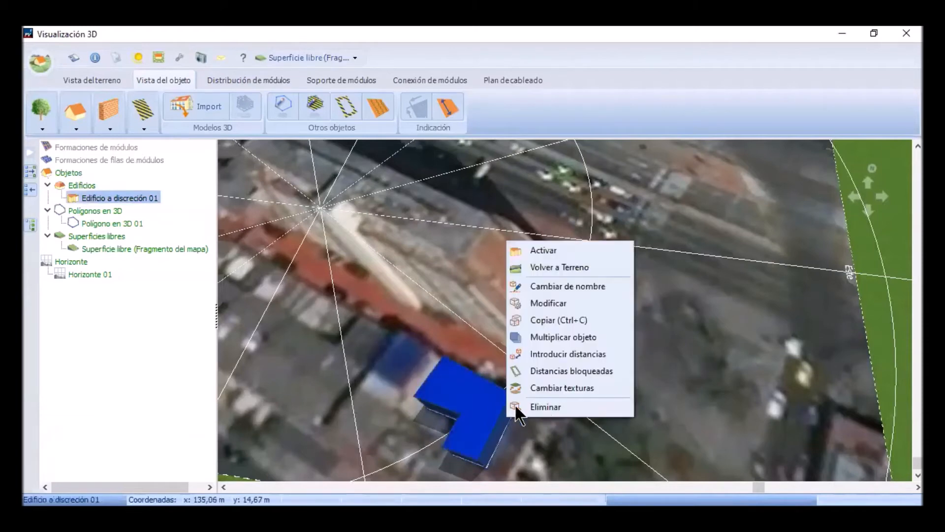
pyautogui.click(556, 249)
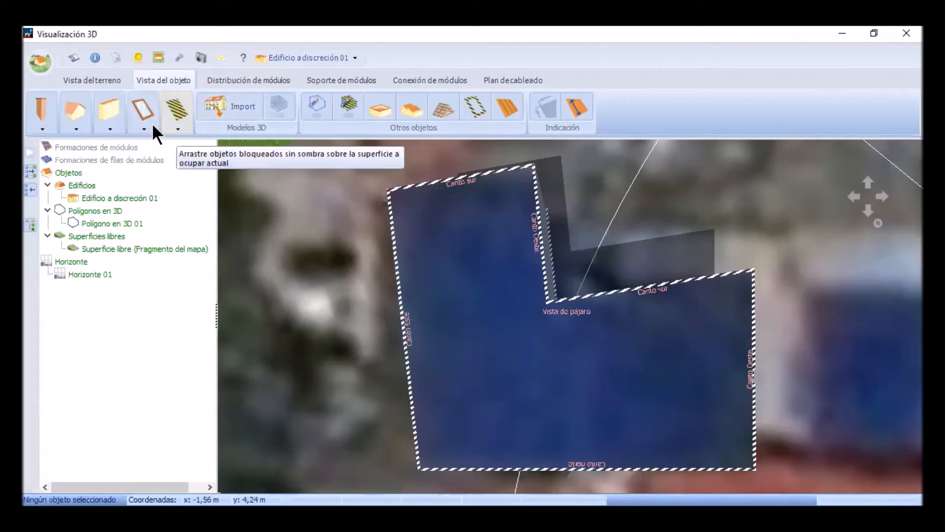
pyautogui.click(38, 129)
pyautogui.click(43, 149)
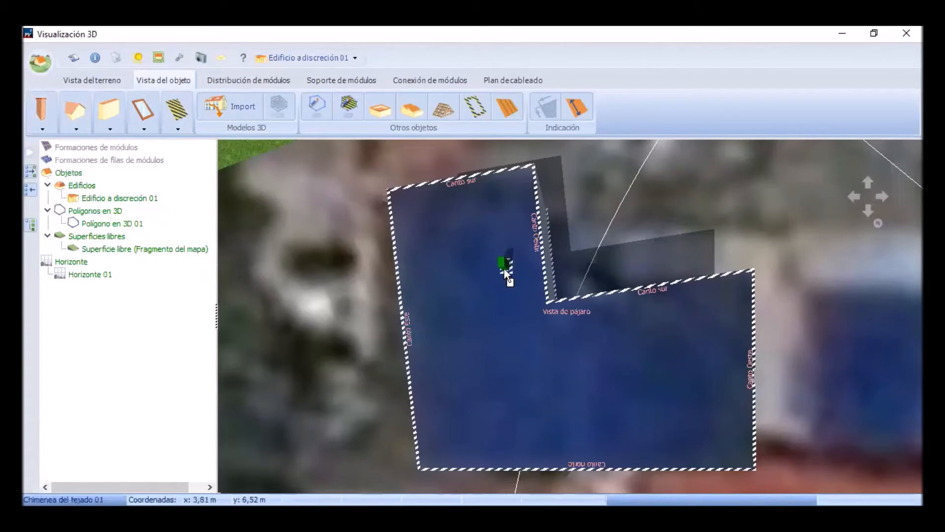
pyautogui.click(507, 263)
# - Set the roof chimney to 1 m wide, 1 m deep and 2 m high, and shift it slightly toward the east edge
pyautogui.rightClick(512, 266)
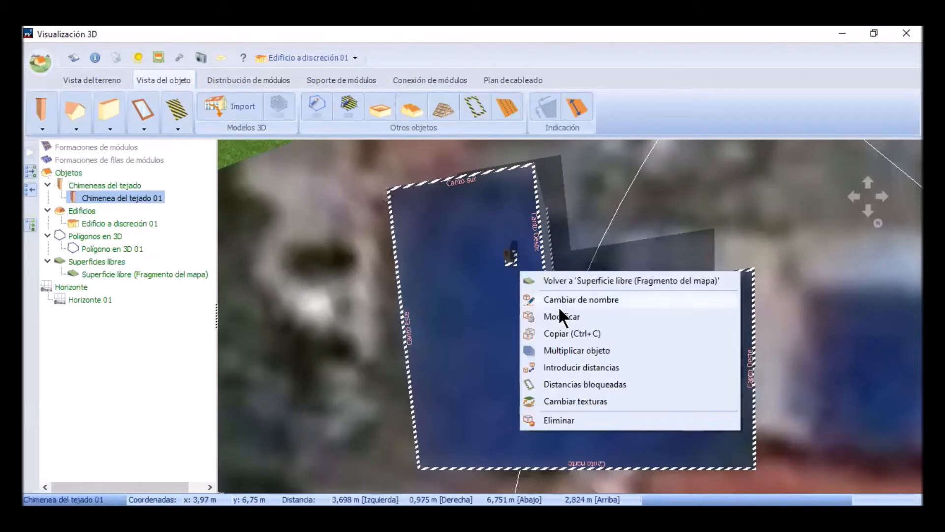
pyautogui.click(566, 318)
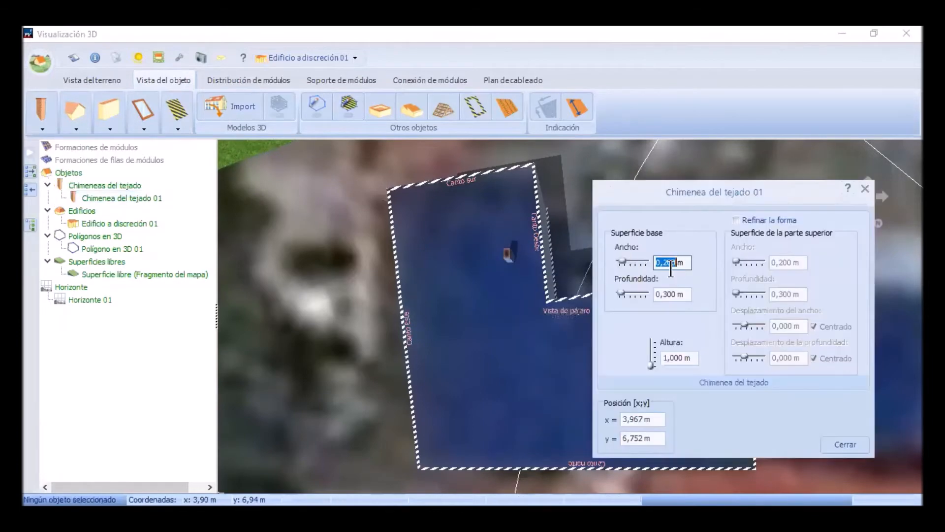
pyautogui.write('1')
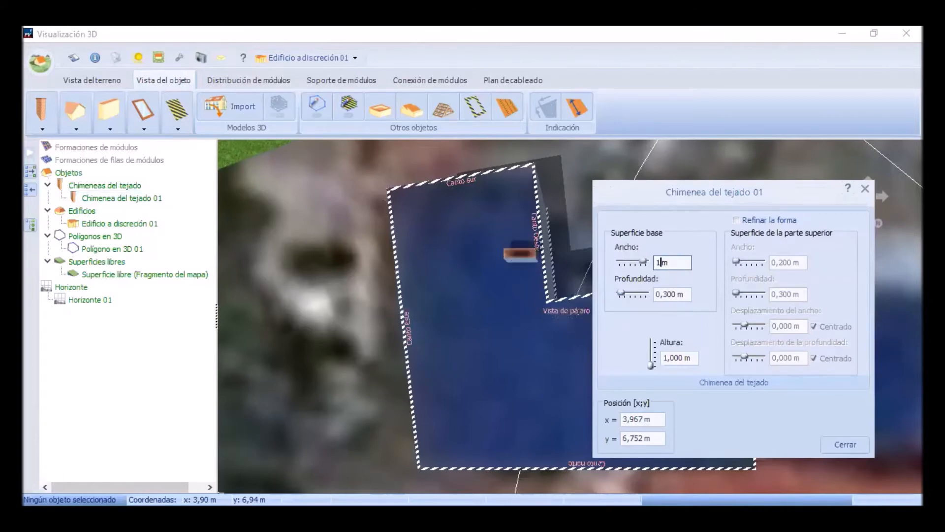
pyautogui.press('Tab')
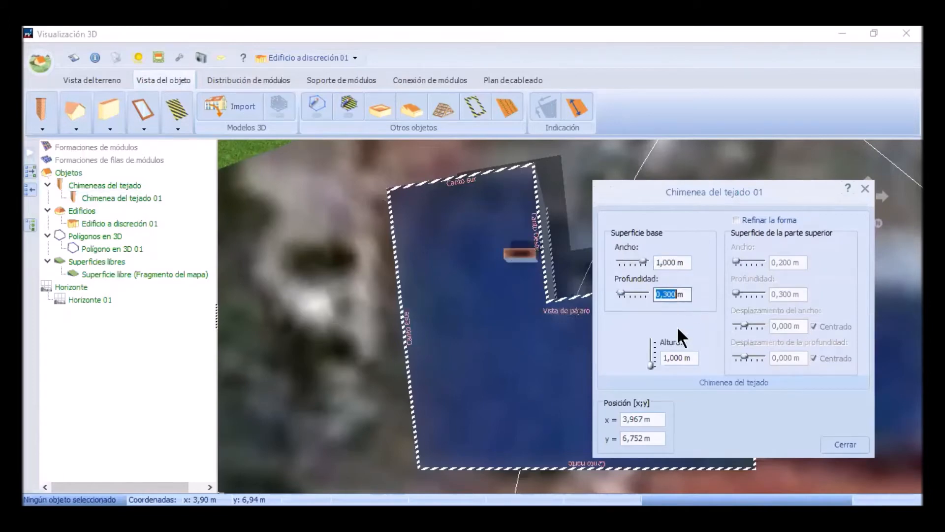
pyautogui.write('1')
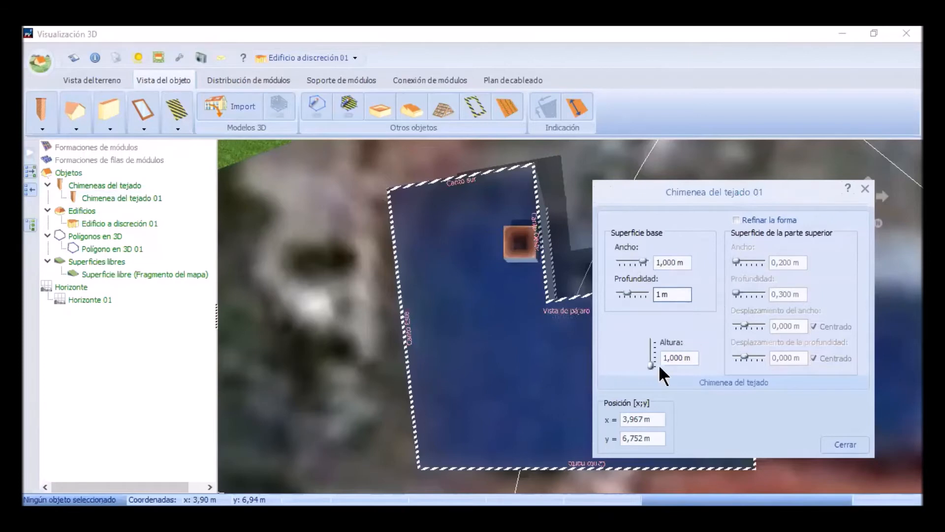
pyautogui.press('Tab')
pyautogui.write('2')
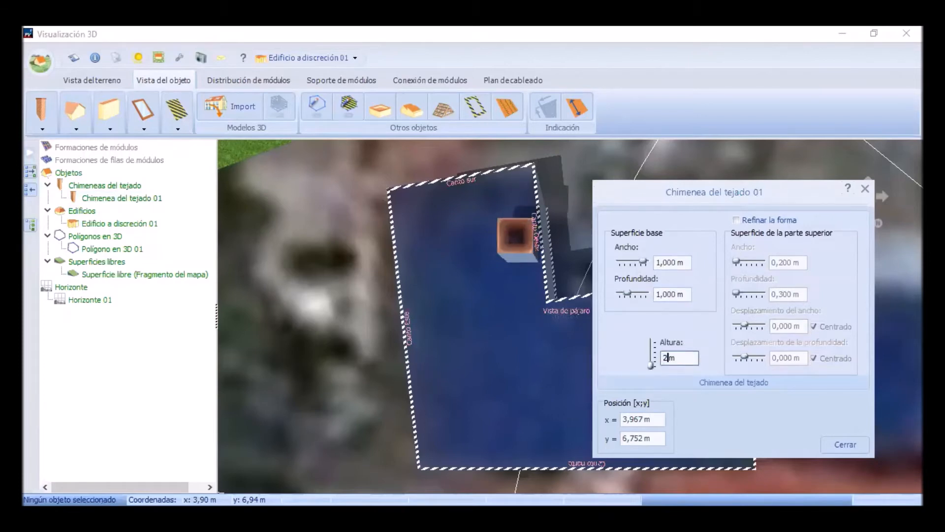
pyautogui.press('Return')
pyautogui.moveTo(513, 257); pyautogui.dragTo(487, 249)
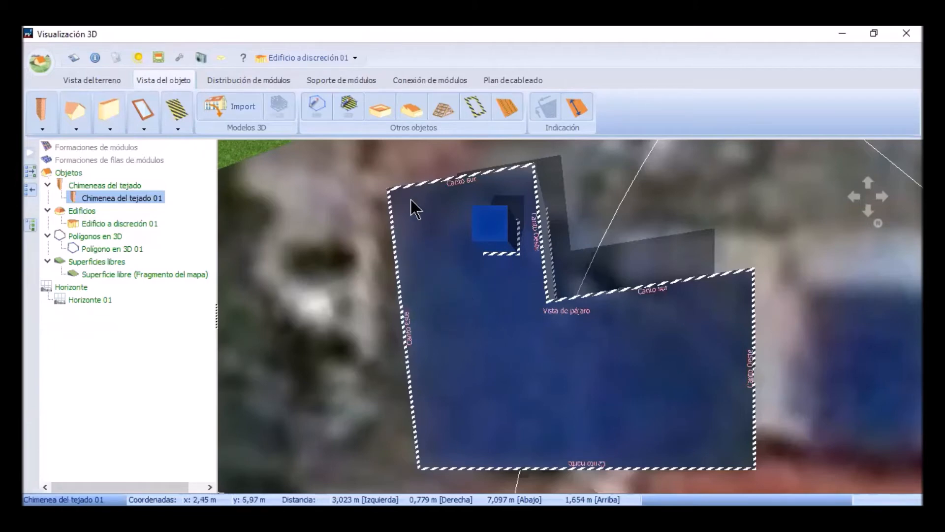
# - Place a rectangular blocked surface on the roof near the corner of the east and north edges
pyautogui.click(181, 121)
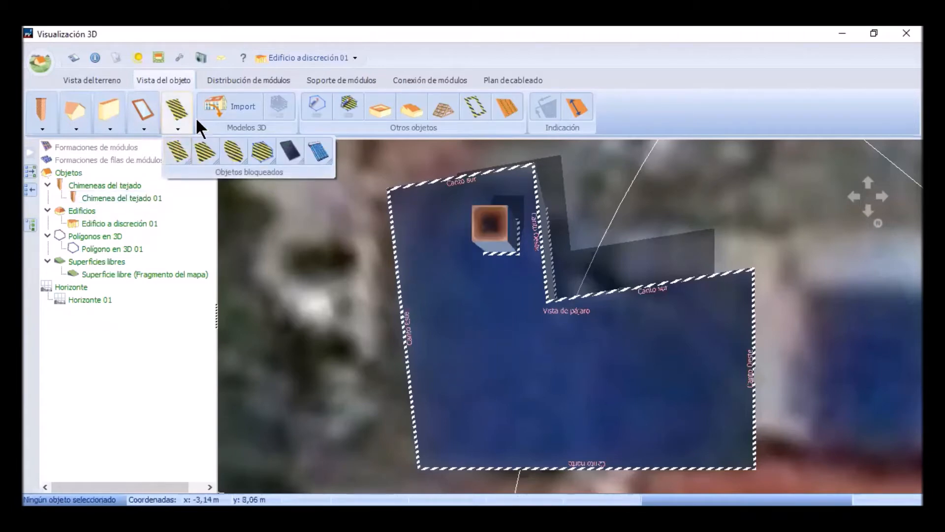
pyautogui.click(175, 151)
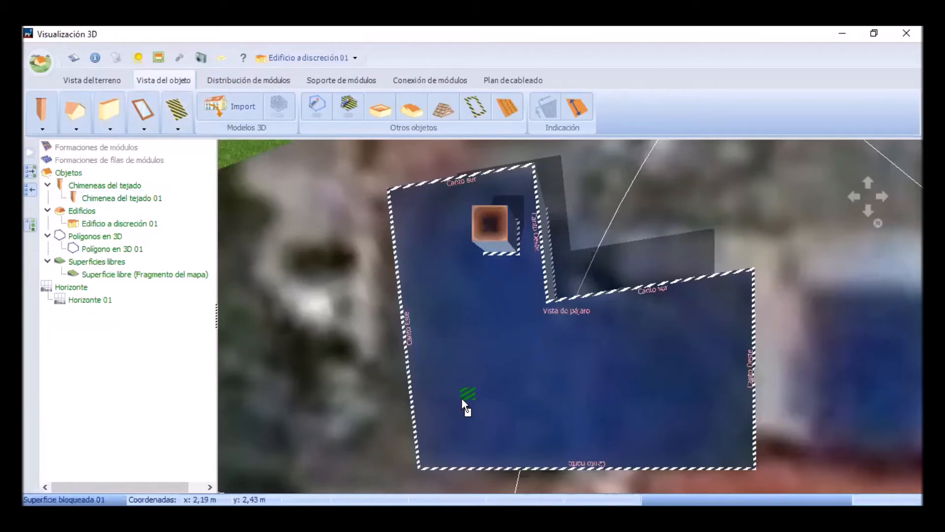
pyautogui.click(463, 397)
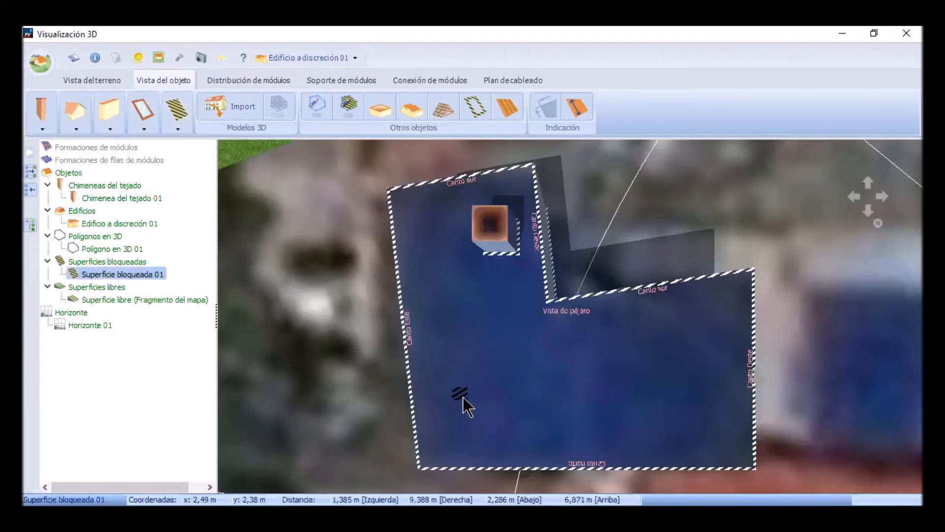
# - Resize the blocked surface to a strip 9,8 m wide and 0,5 m high that reaches the roof's west edge
pyautogui.rightClick(463, 397)
pyautogui.click(537, 308)
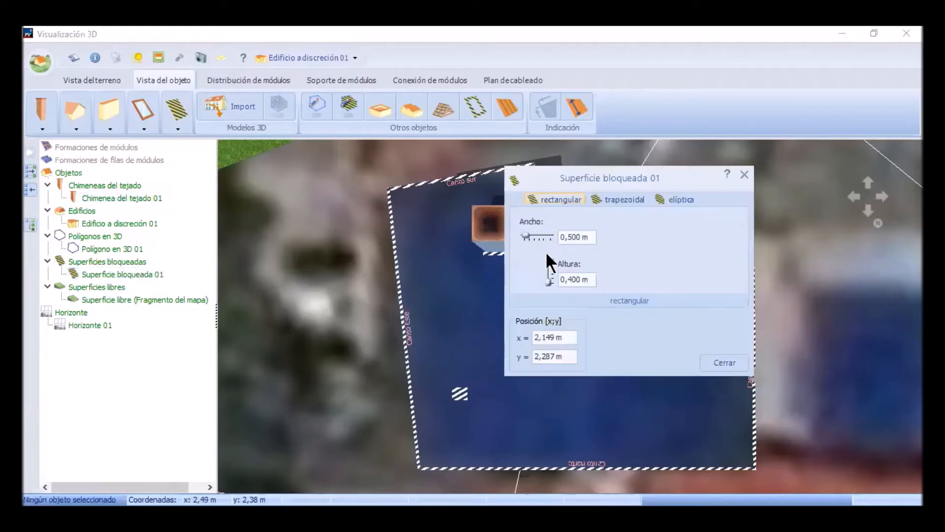
pyautogui.moveTo(526, 236); pyautogui.dragTo(553, 239)
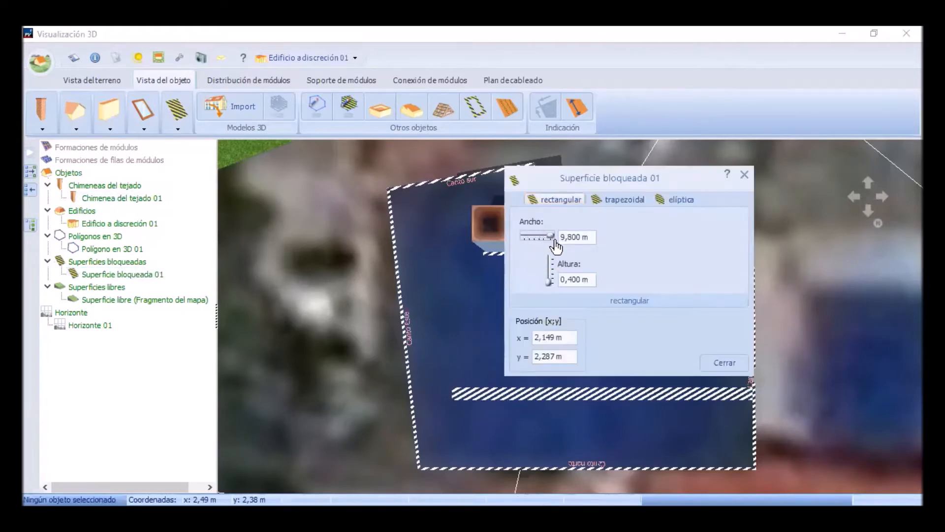
pyautogui.doubleClick(571, 279)
pyautogui.write('0,5')
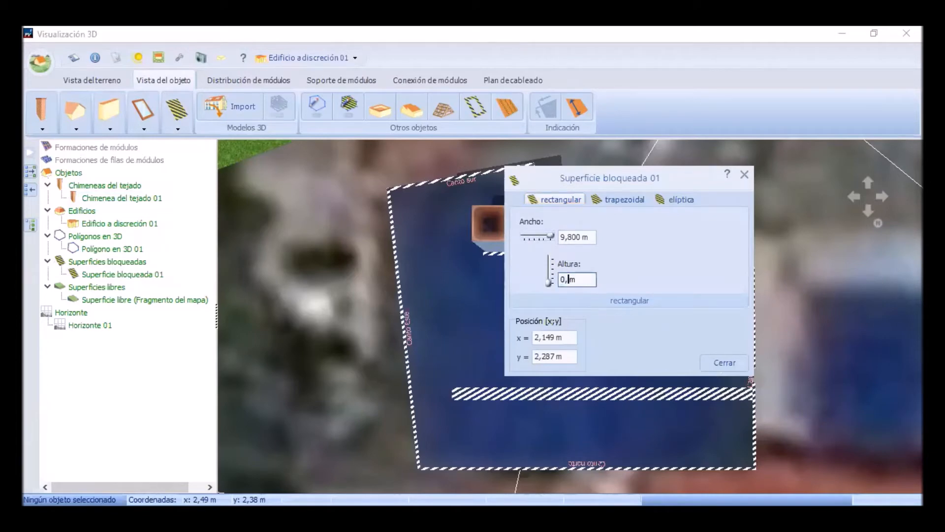
pyautogui.click(725, 361)
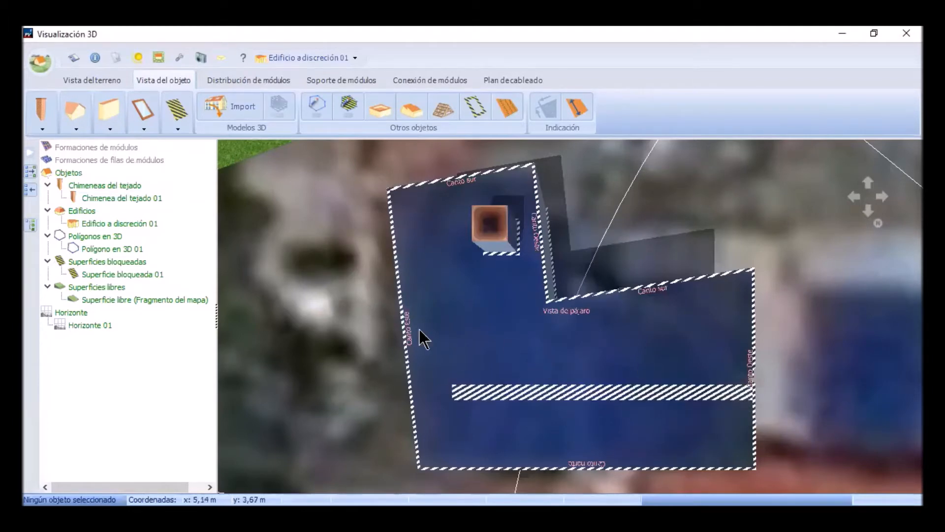
# - Return to the map fragment's free surface and load the 3D object file Edificio for import
pyautogui.rightClick(335, 279)
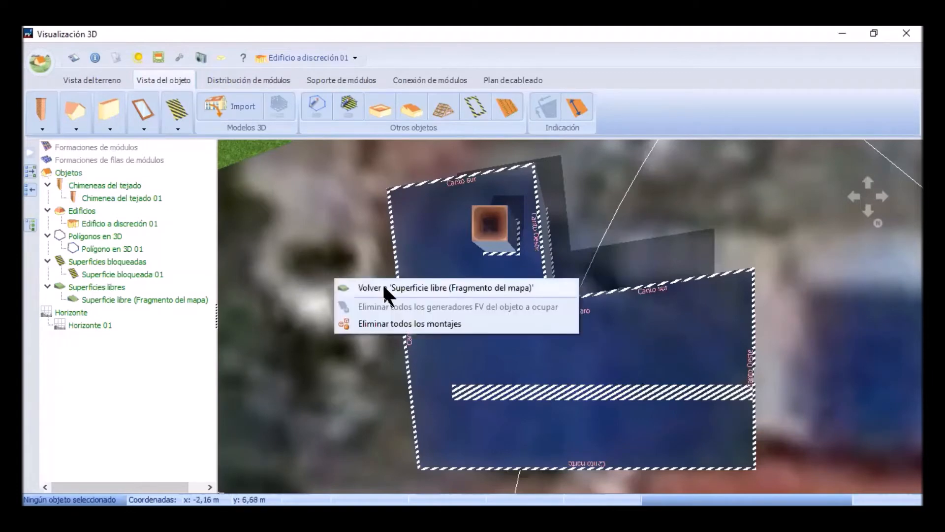
pyautogui.click(382, 284)
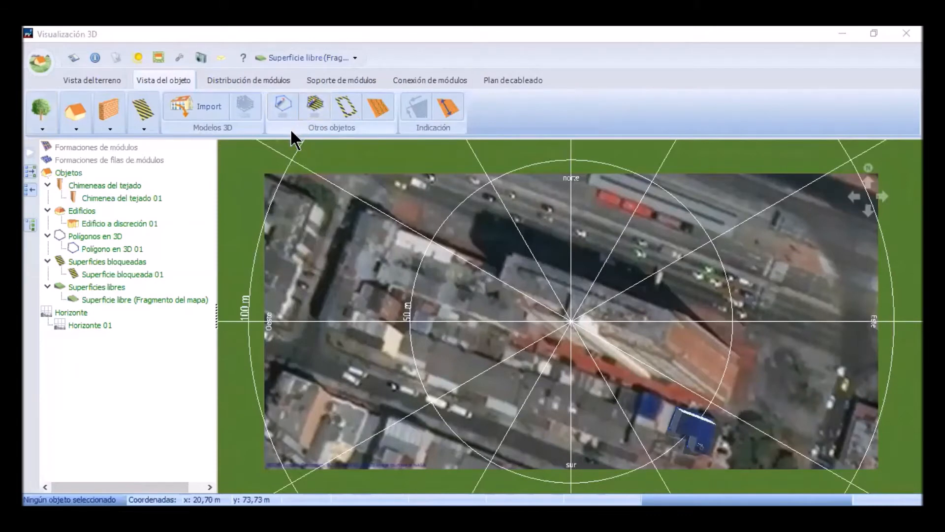
pyautogui.click(206, 106)
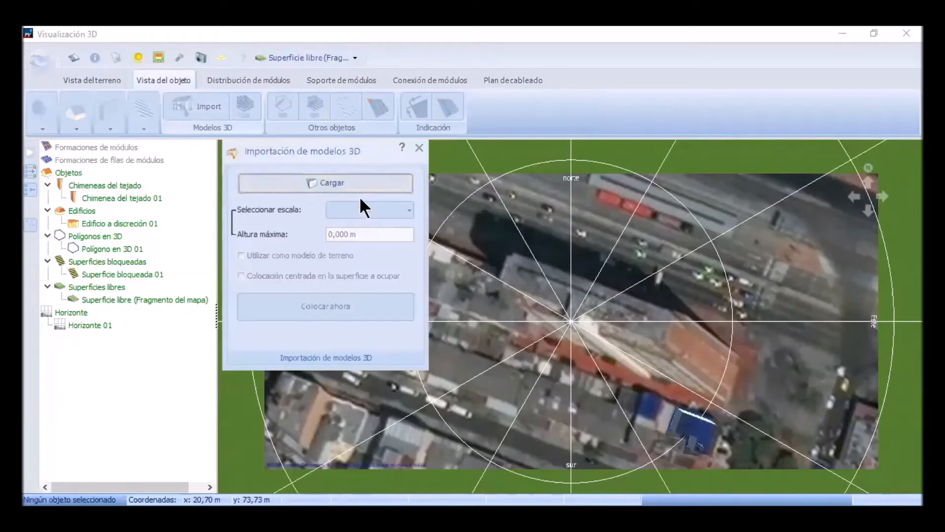
pyautogui.click(340, 180)
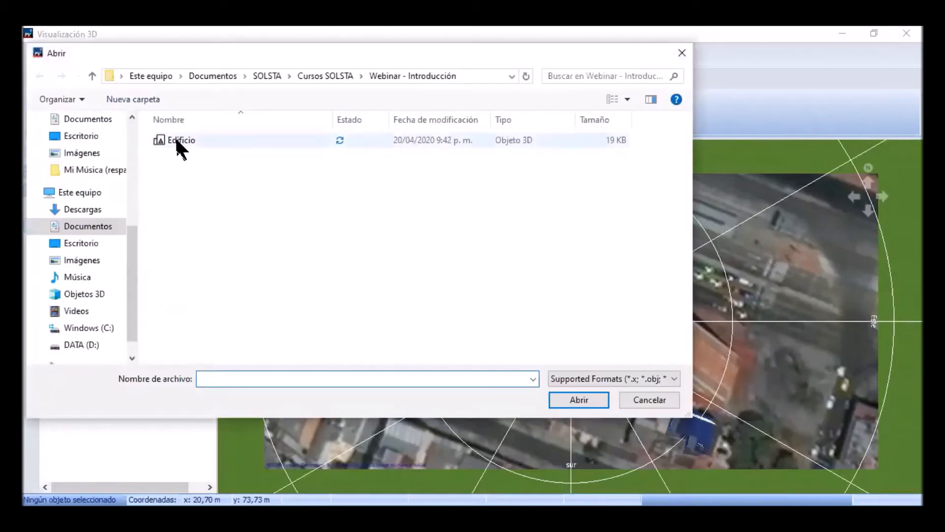
pyautogui.click(175, 137)
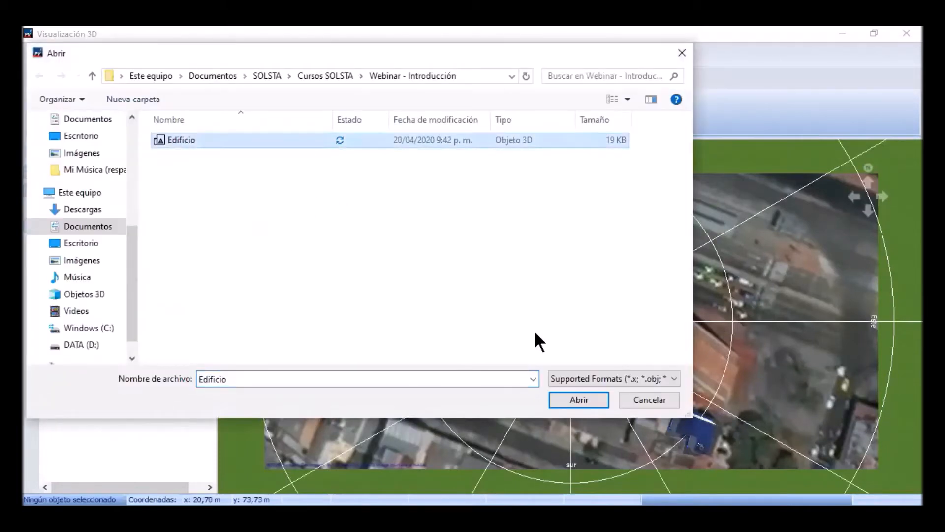
pyautogui.click(563, 399)
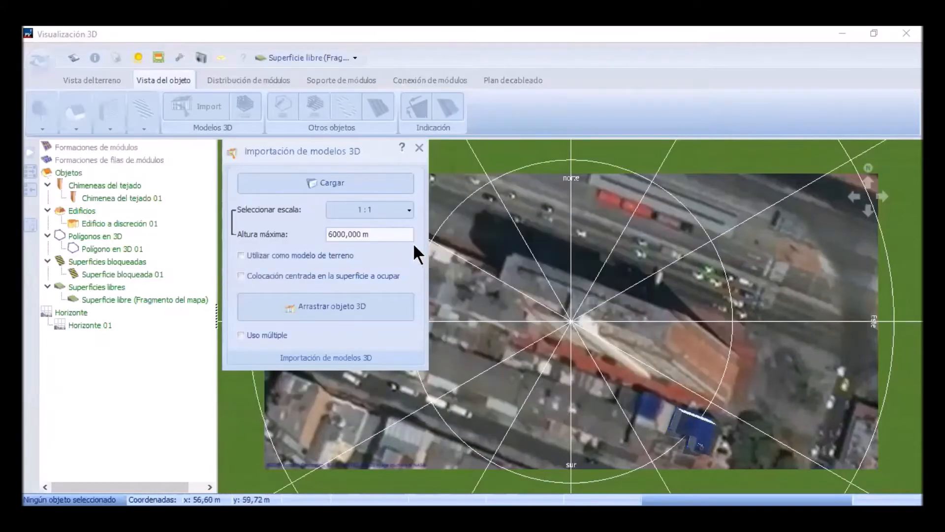
# - Set the imported 3D model's maximum height to 57 m and place it near the centre of the map, closing the scale help
pyautogui.doubleClick(344, 235)
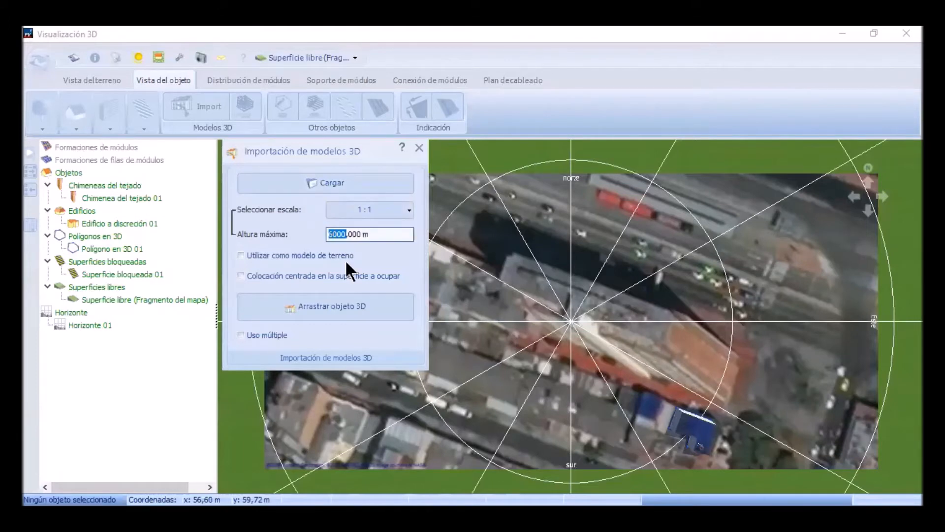
pyautogui.write('57')
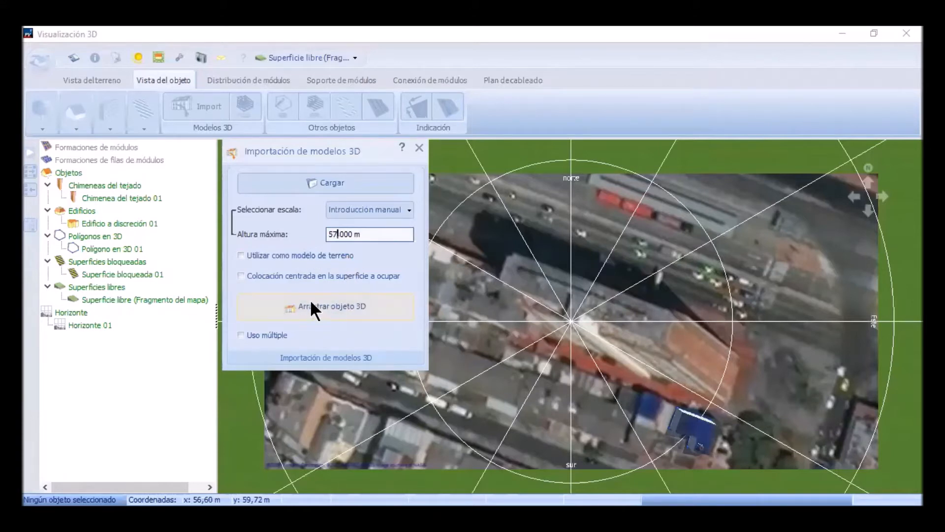
pyautogui.moveTo(310, 301); pyautogui.dragTo(617, 238)
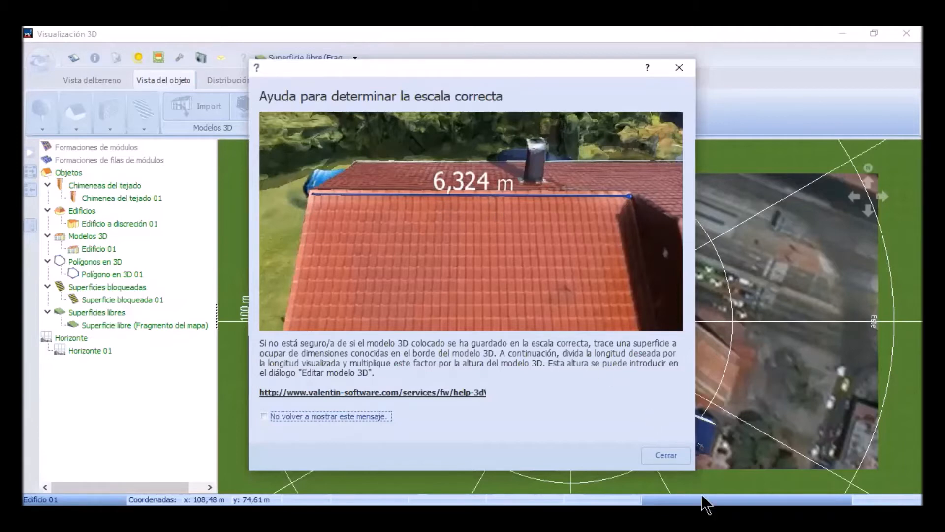
pyautogui.click(667, 454)
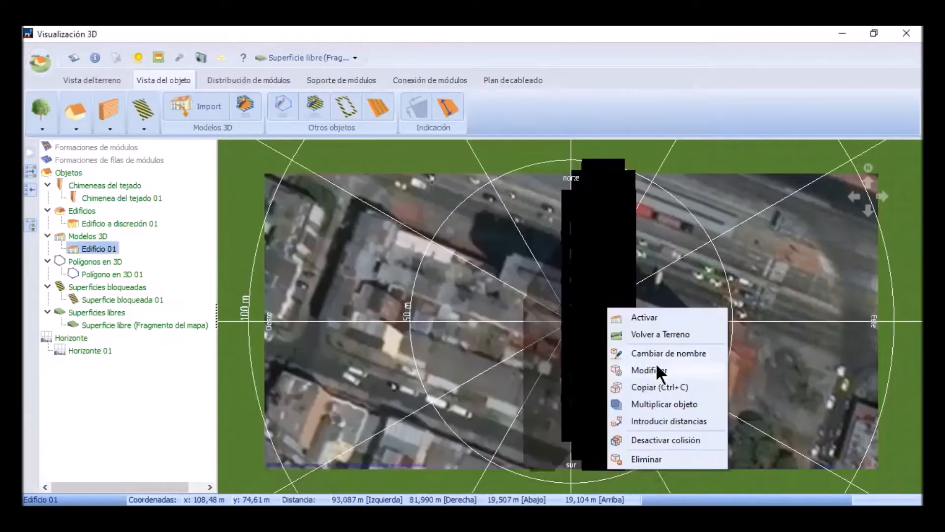
pyautogui.click(509, 355)
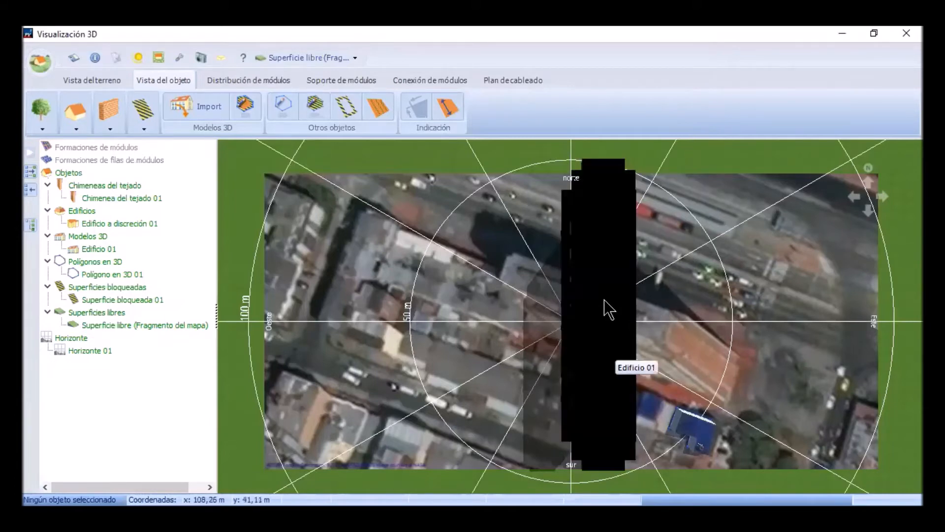
# - Set the imported building's orientation to 111° so it runs parallel to the building on the satellite map
pyautogui.click(608, 313)
pyautogui.rightClick(608, 313)
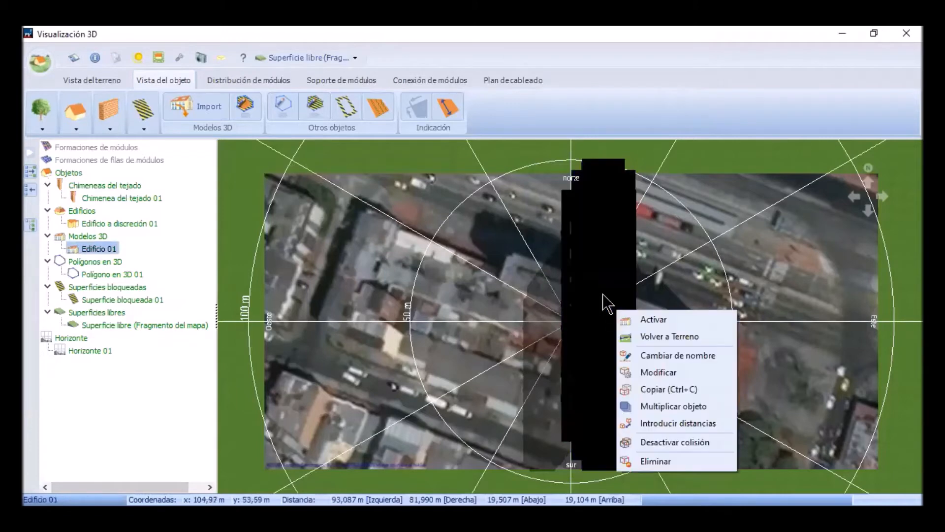
pyautogui.click(668, 372)
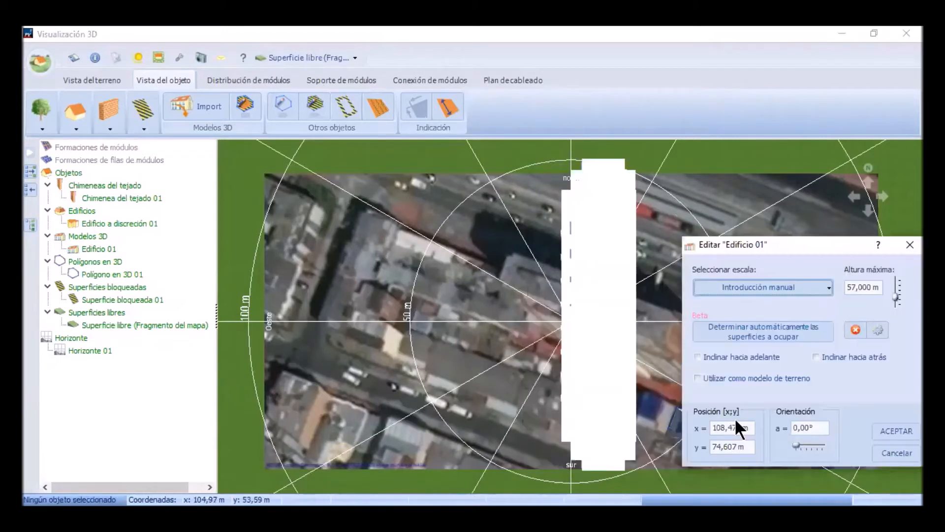
pyautogui.click(798, 449)
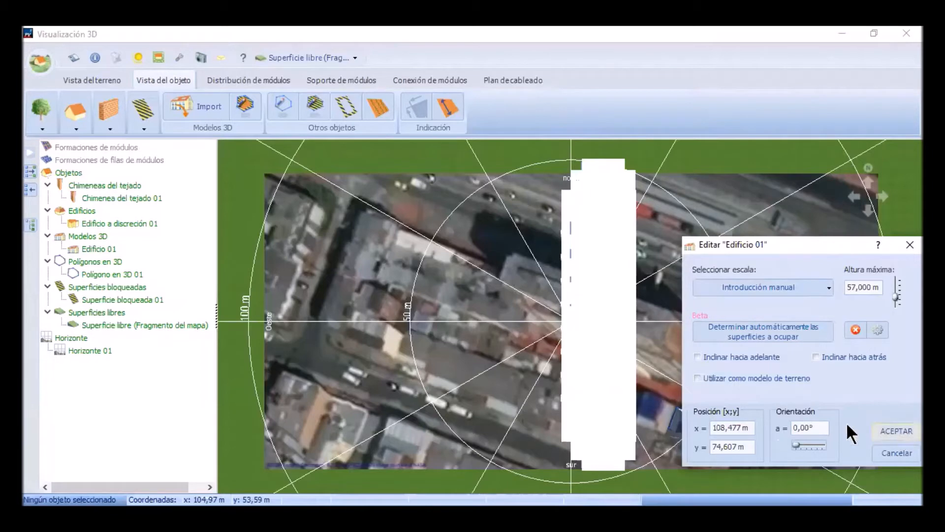
pyautogui.moveTo(798, 449); pyautogui.dragTo(804, 451)
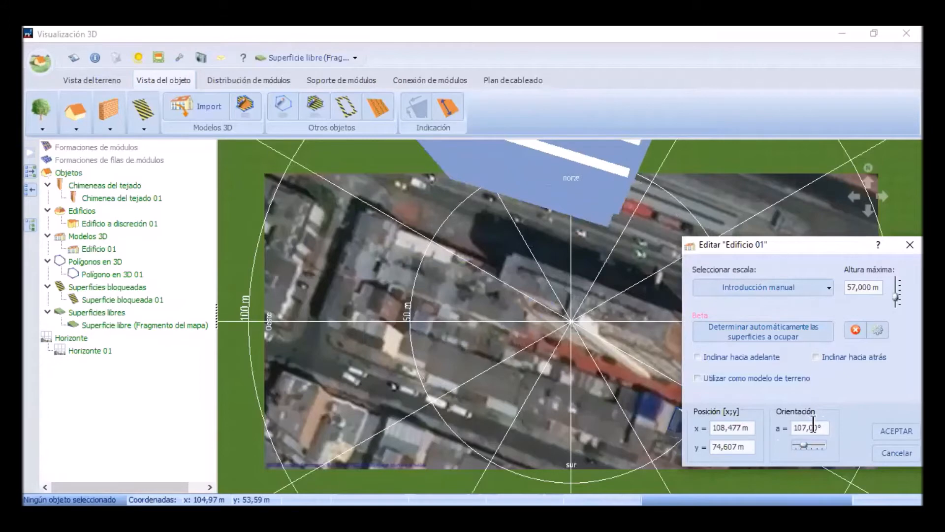
pyautogui.doubleClick(807, 426)
pyautogui.write('111')
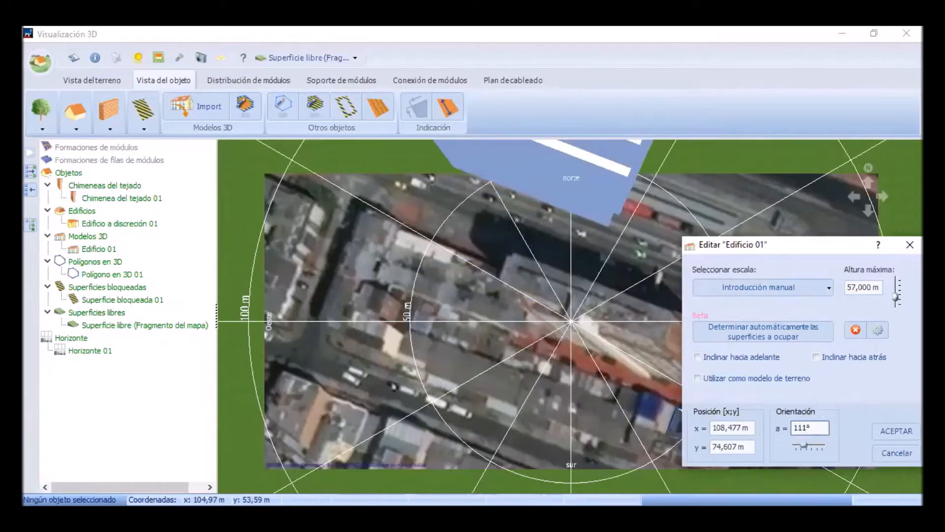
pyautogui.click(896, 430)
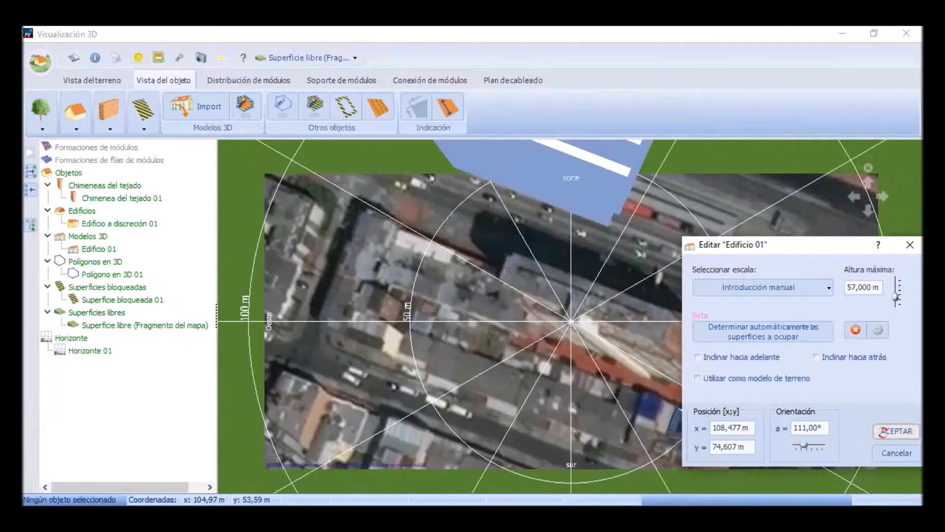
# - Move the imported building over its footprint on the map, about 78 m from the west edge and 28 m from the south edge
pyautogui.click(580, 182)
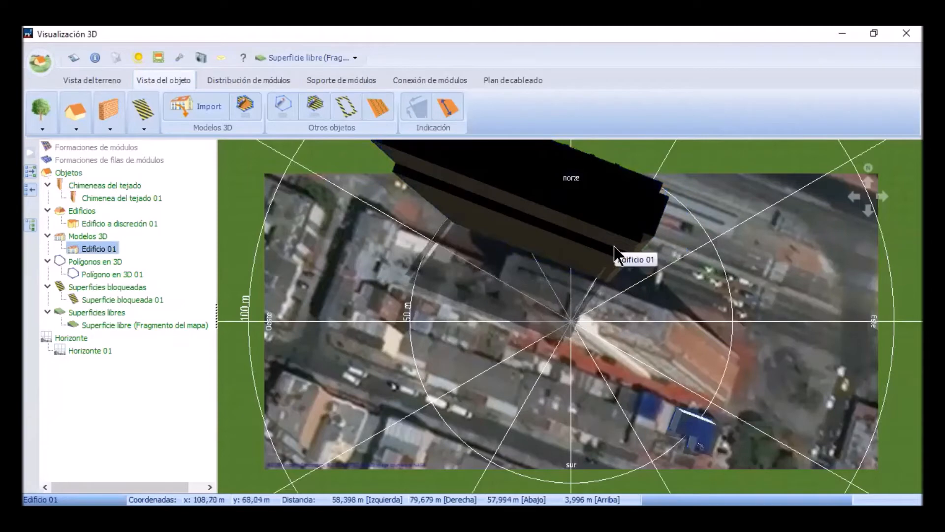
pyautogui.moveTo(616, 253); pyautogui.dragTo(653, 319)
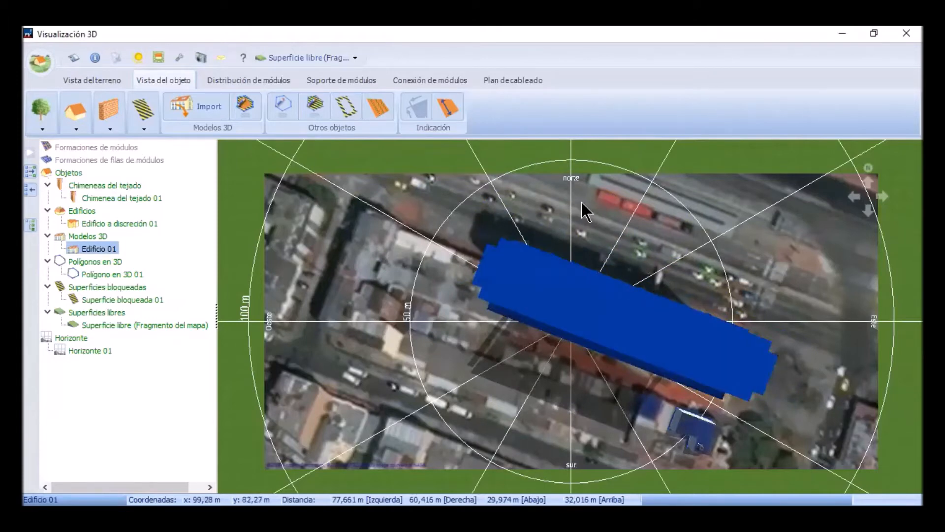
pyautogui.moveTo(701, 357); pyautogui.dragTo(697, 382)
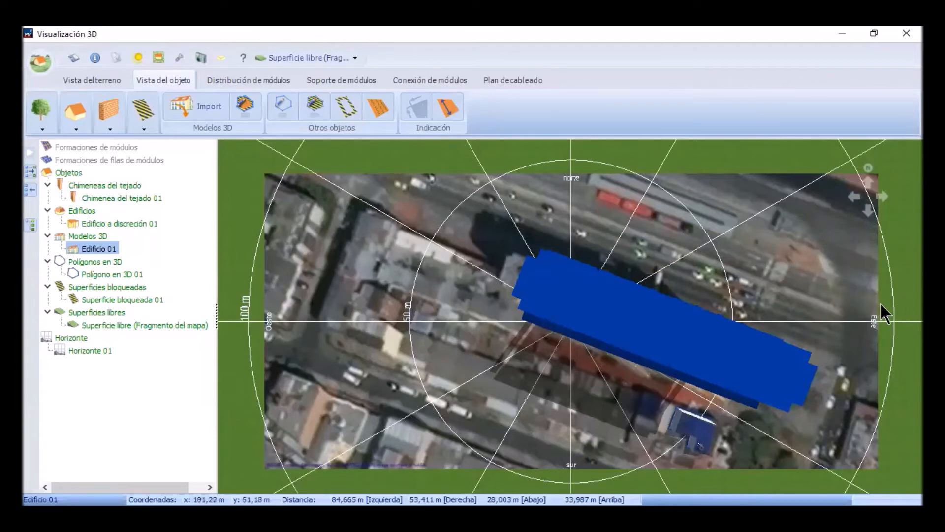
pyautogui.click(762, 361)
pyautogui.moveTo(761, 365); pyautogui.dragTo(677, 380)
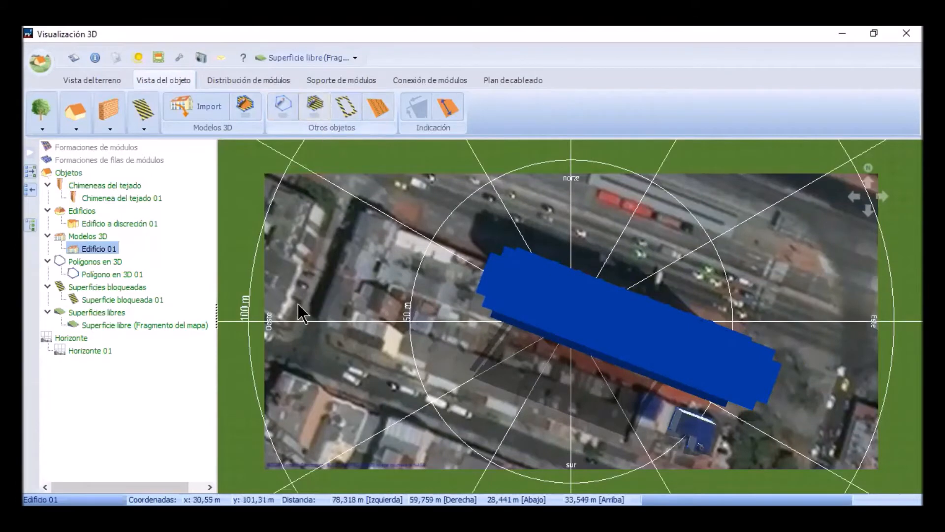
# - Trace a four-corner mounting surface about 51 m long over the imported building's roof and activate that surface
pyautogui.click(244, 105)
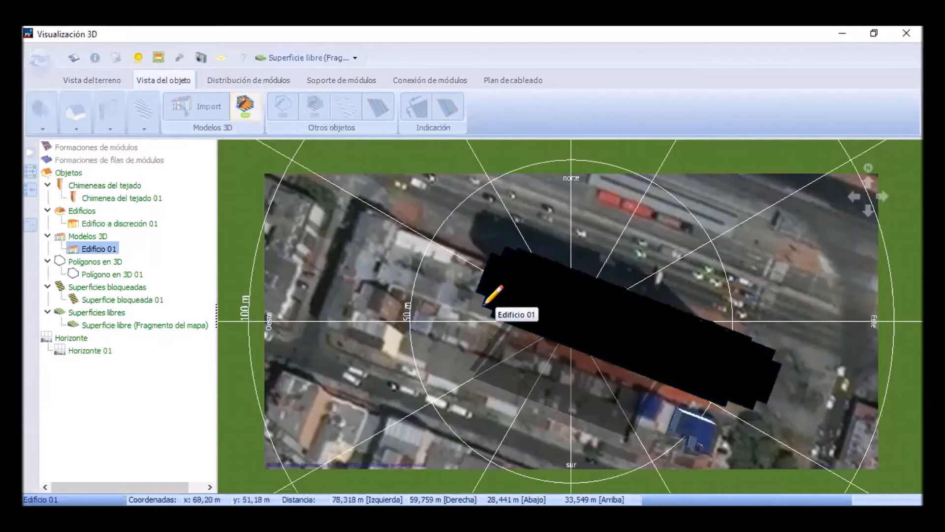
pyautogui.click(485, 303)
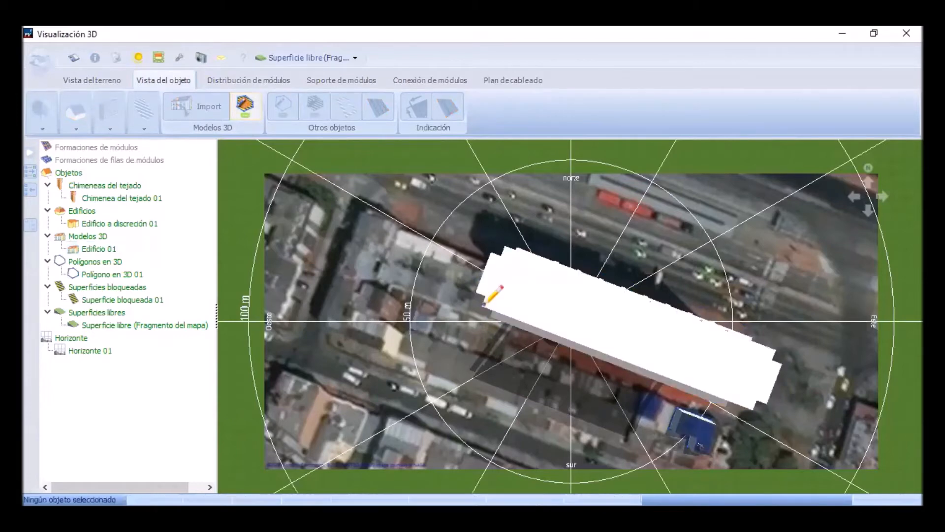
pyautogui.click(505, 248)
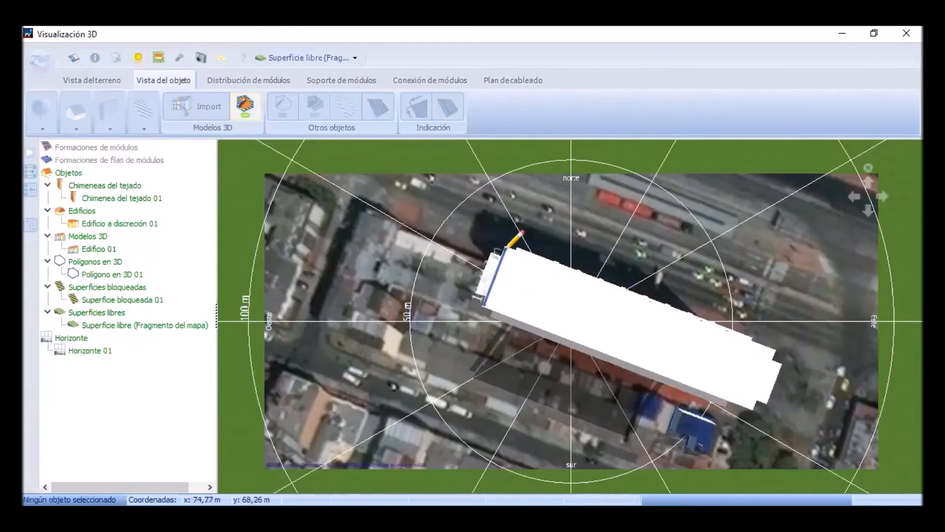
pyautogui.click(775, 351)
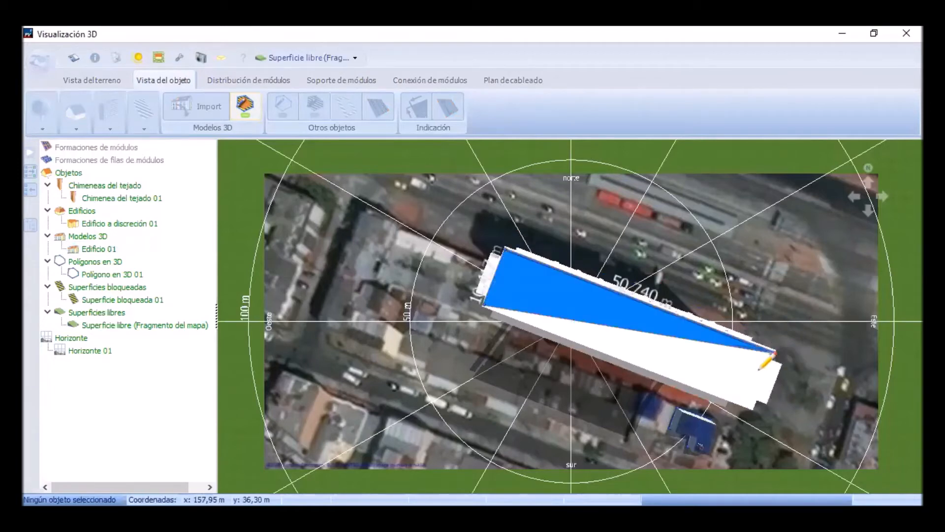
pyautogui.click(752, 404)
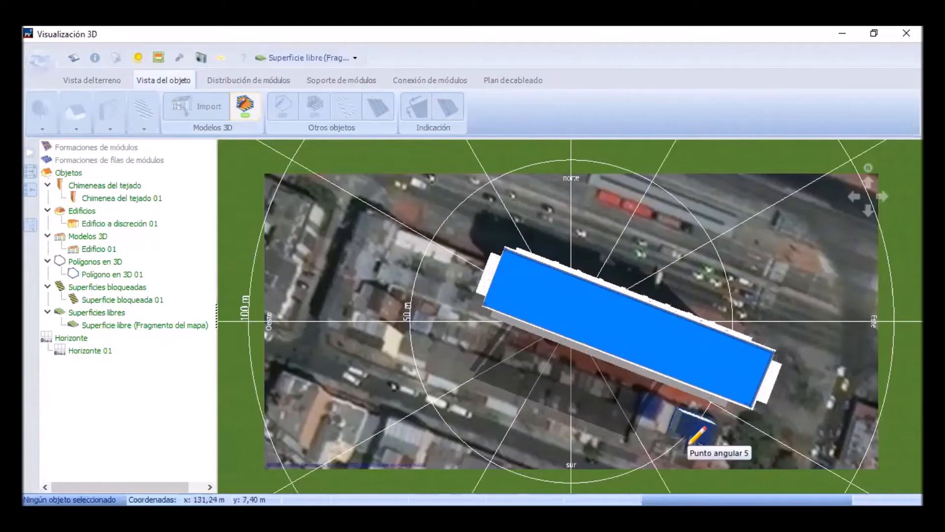
pyautogui.click(584, 317)
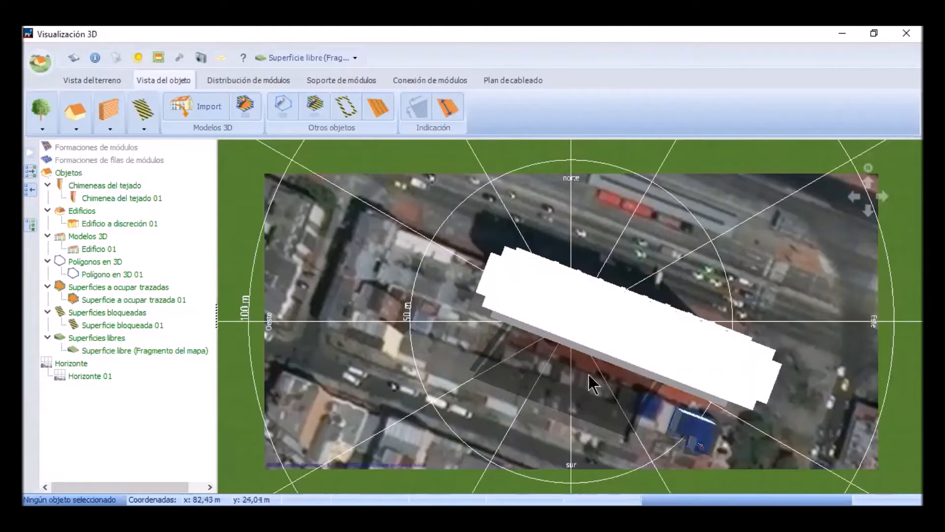
pyautogui.rightClick(570, 293)
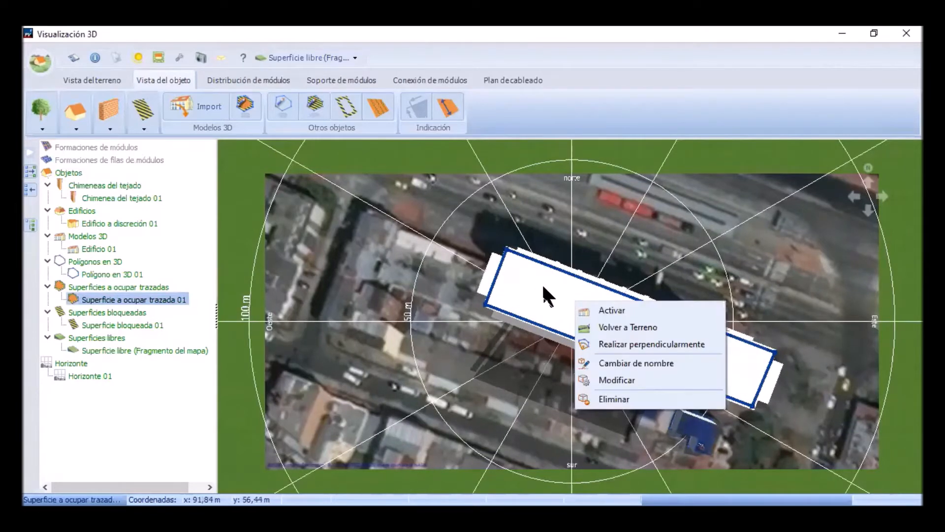
pyautogui.click(612, 310)
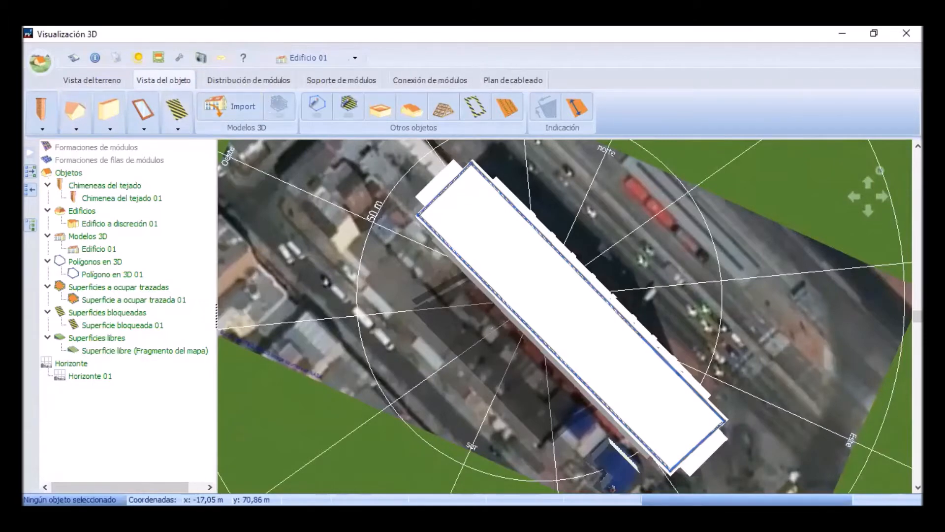
# - Start adding a reference PV module for the module distribution and browse the list of manufacturers, keeping Example
pyautogui.click(253, 78)
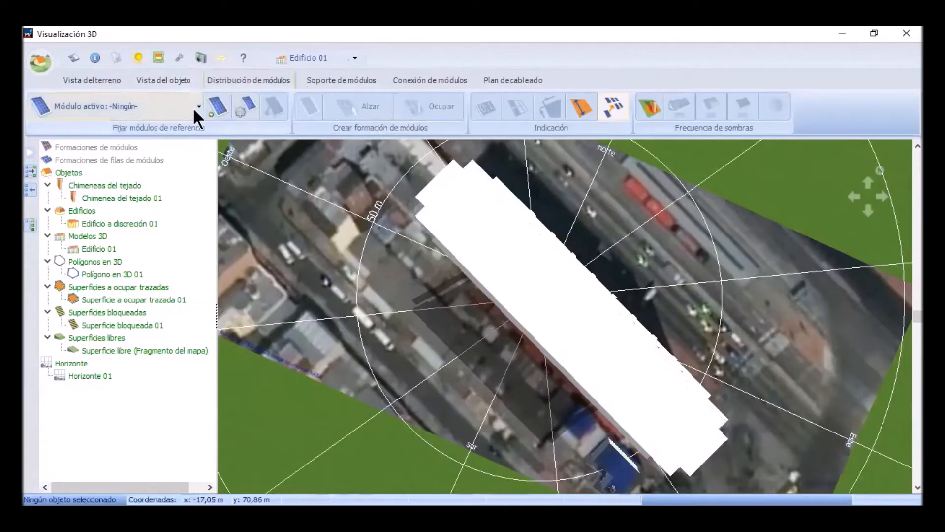
pyautogui.click(219, 111)
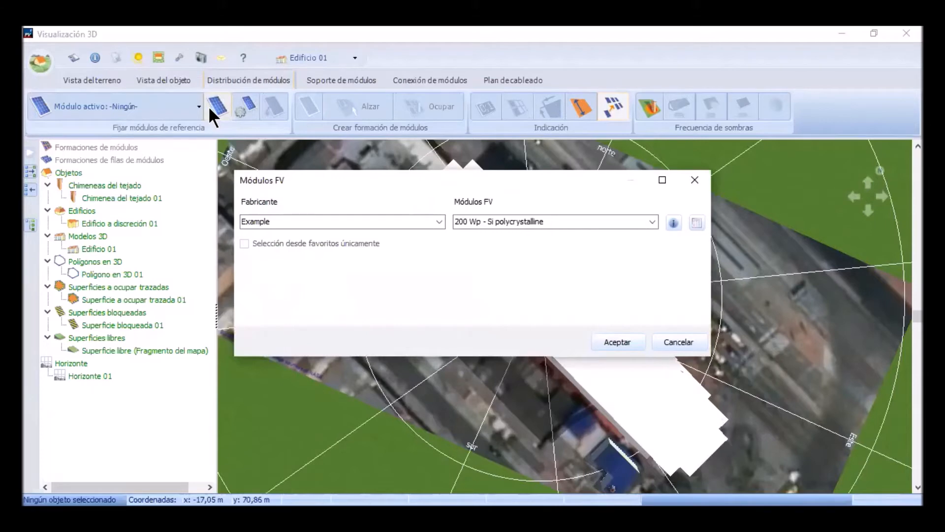
pyautogui.click(439, 221)
pyautogui.scroll(-8, 388, 269)
pyautogui.scroll(-20, 369, 305)
pyautogui.scroll(-20, 347, 387)
pyautogui.scroll(-11, 348, 393)
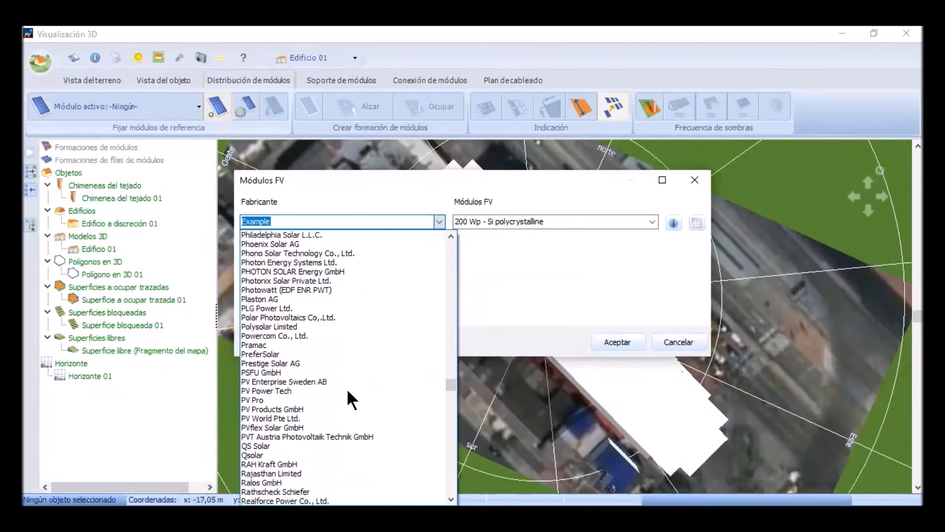
pyautogui.moveTo(453, 380); pyautogui.dragTo(457, 226)
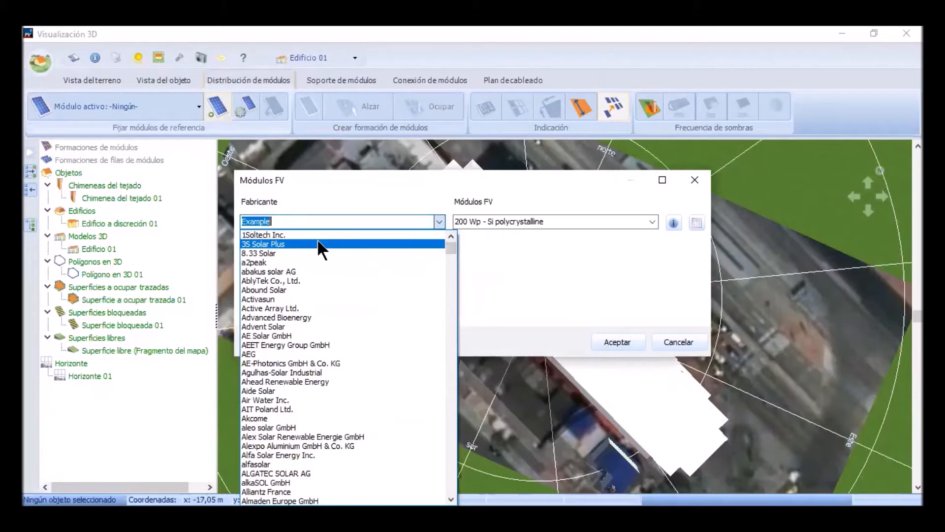
pyautogui.click(298, 219)
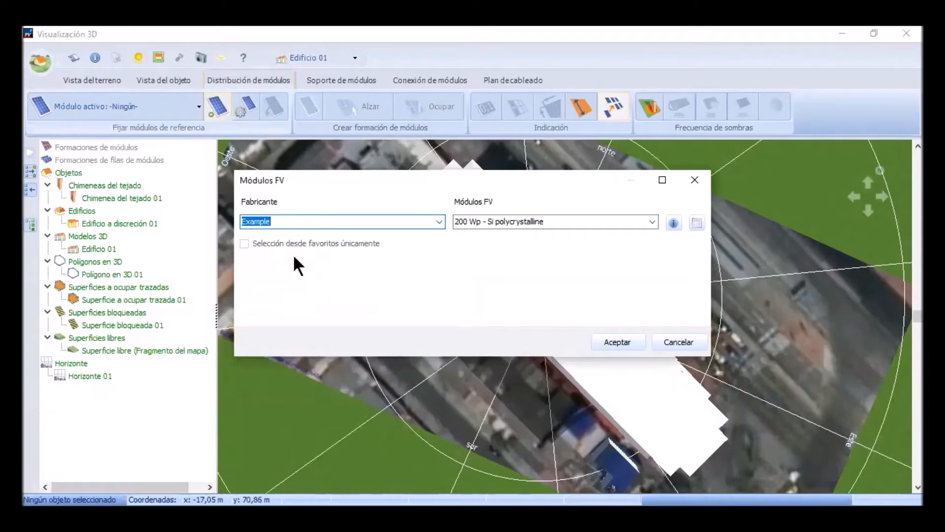
pyautogui.click(266, 221)
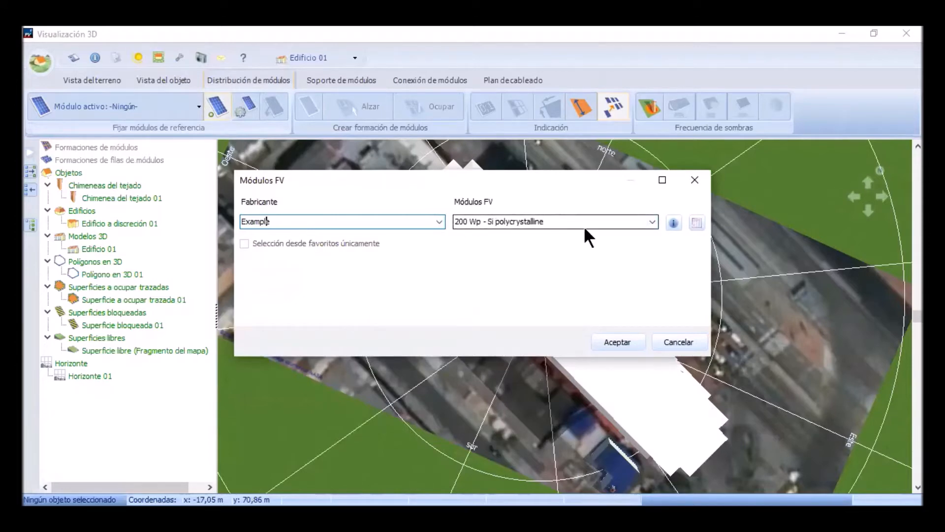
# - Add the Example manufacturer's 200 Wp - Si monocrystalline module as the active reference module
pyautogui.click(651, 222)
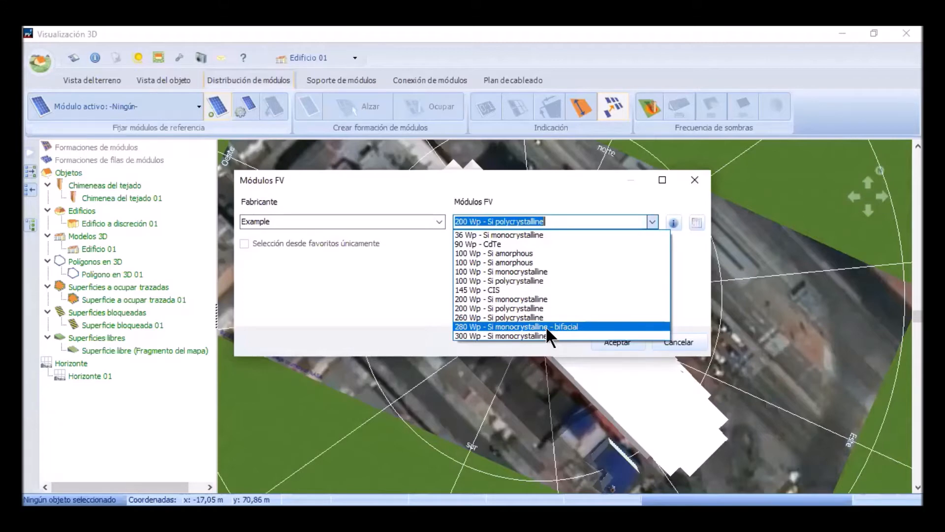
pyautogui.click(519, 299)
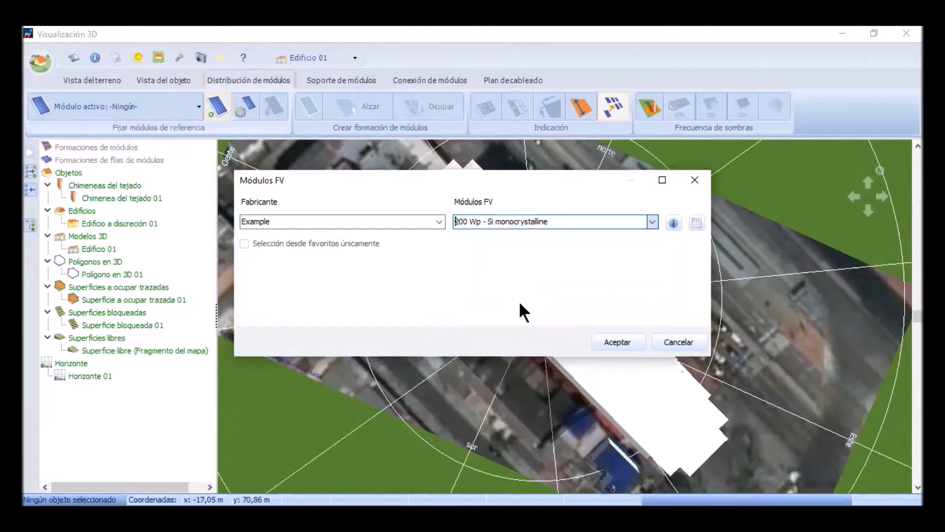
pyautogui.click(618, 342)
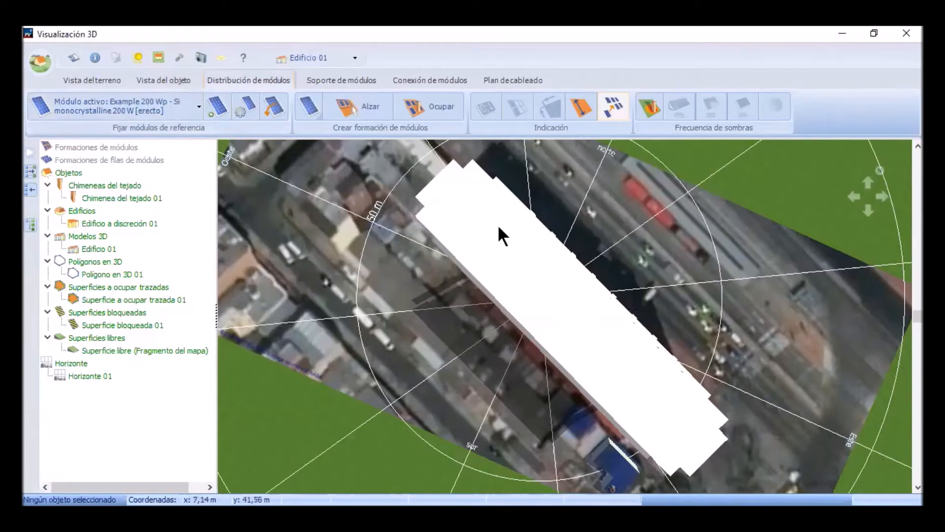
# - Switch the active module's mounting to lying (acostado) and return it to upright (erecto)
pyautogui.click(276, 105)
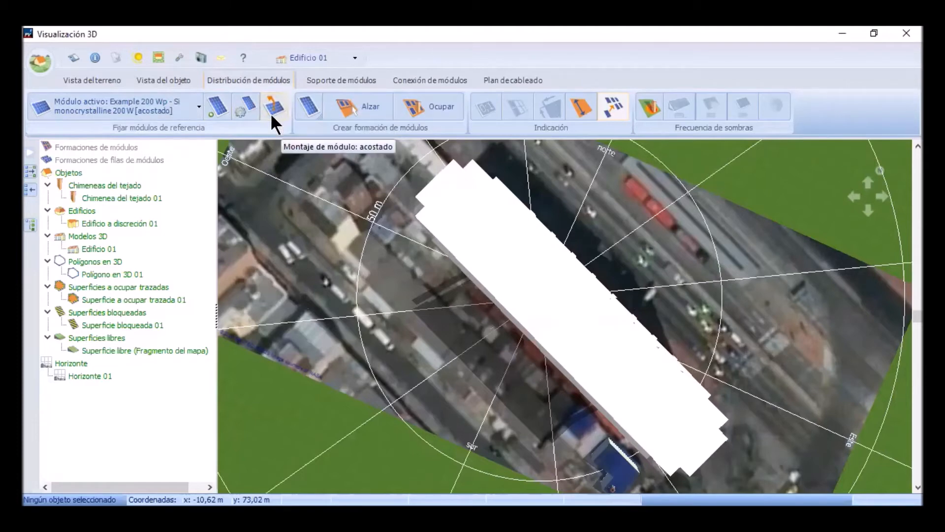
pyautogui.click(275, 109)
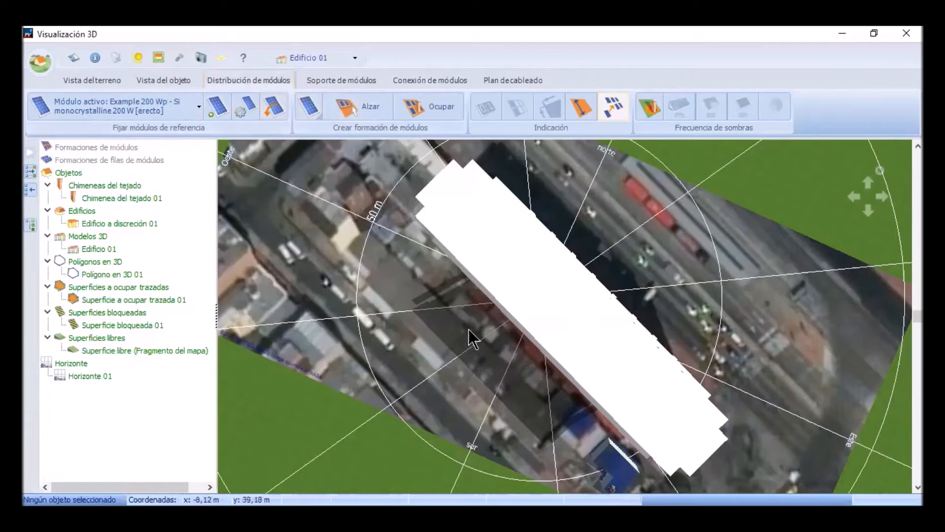
pyautogui.scroll(2, 558, 285)
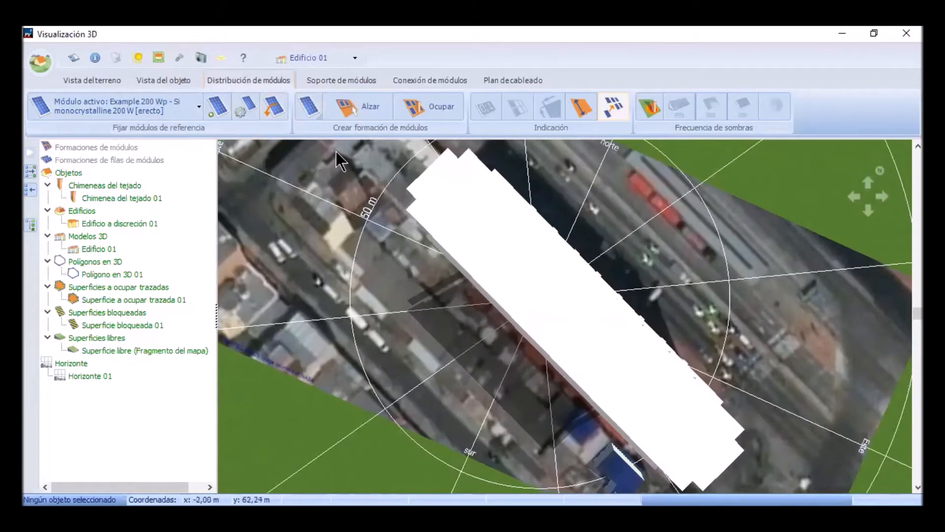
# - Place four single modules in a row along the roof's southwest edge, starting near its northwest end
pyautogui.click(306, 101)
pyautogui.click(452, 234)
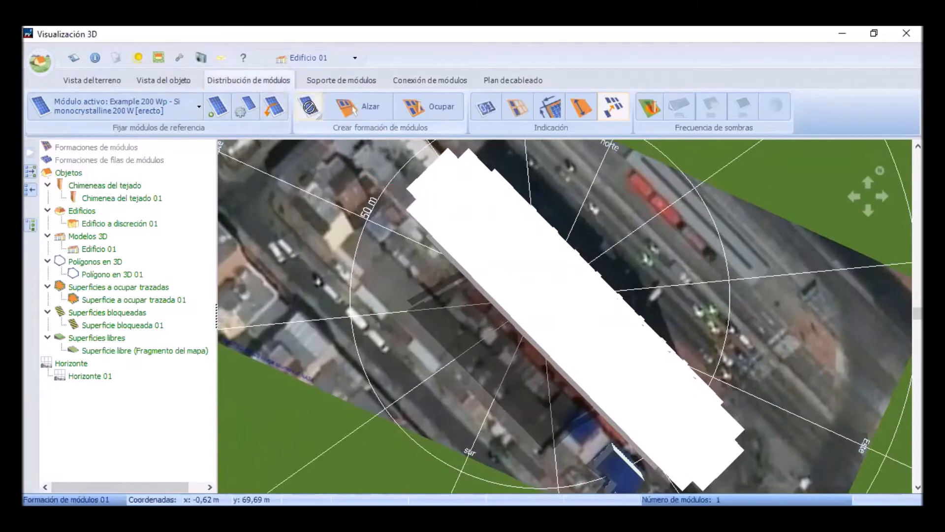
pyautogui.click(423, 212)
pyautogui.click(306, 102)
pyautogui.click(446, 234)
pyautogui.click(439, 231)
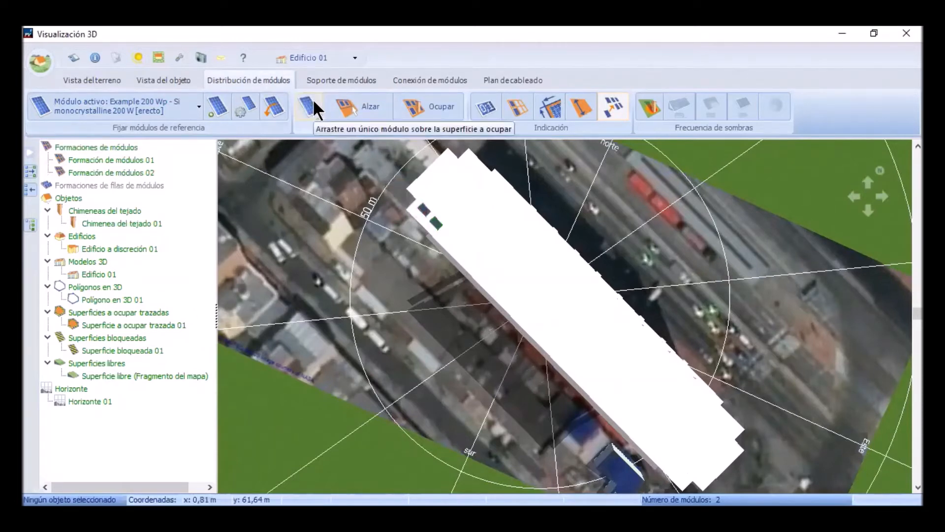
pyautogui.moveTo(309, 103); pyautogui.dragTo(448, 233)
pyautogui.moveTo(309, 106); pyautogui.dragTo(468, 257)
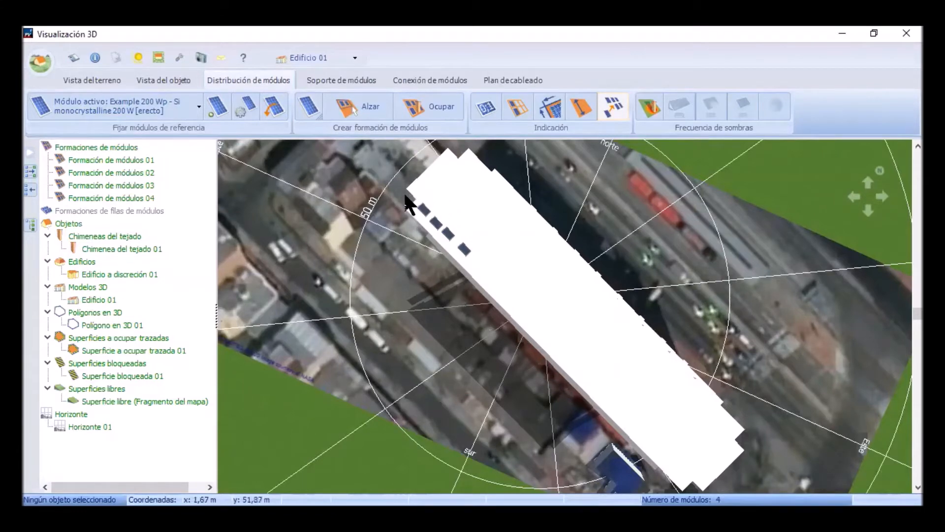
# - Select the four individually placed modules and delete them from the roof
pyautogui.click(486, 263)
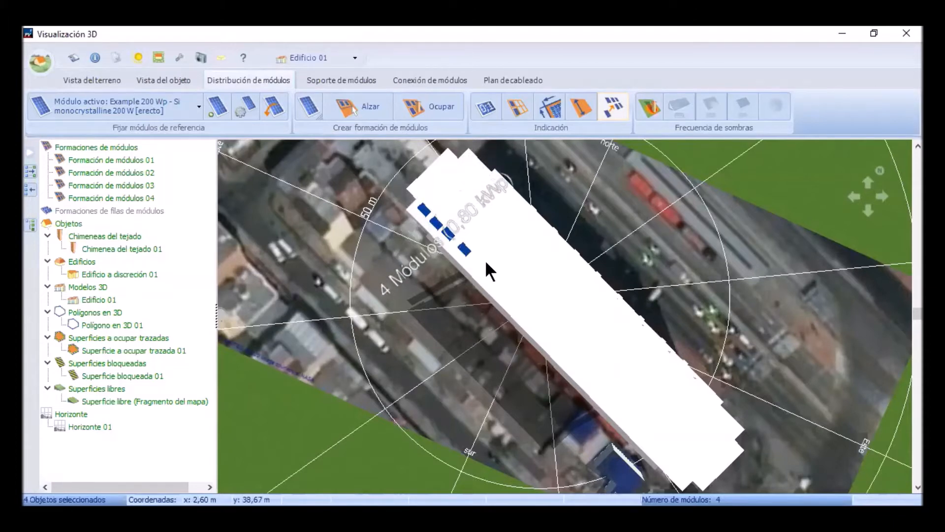
pyautogui.press('Delete')
pyautogui.press('Return')
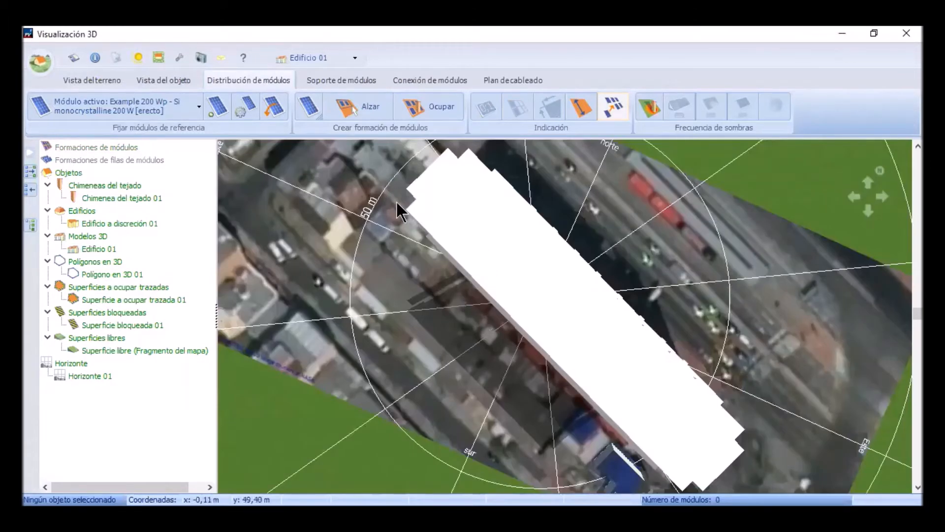
# - Fill the whole roof automatically with modules spaced 1 m horizontally and 0.03 m vertically, mounted parallel to the roof with good rear ventilation
pyautogui.click(432, 103)
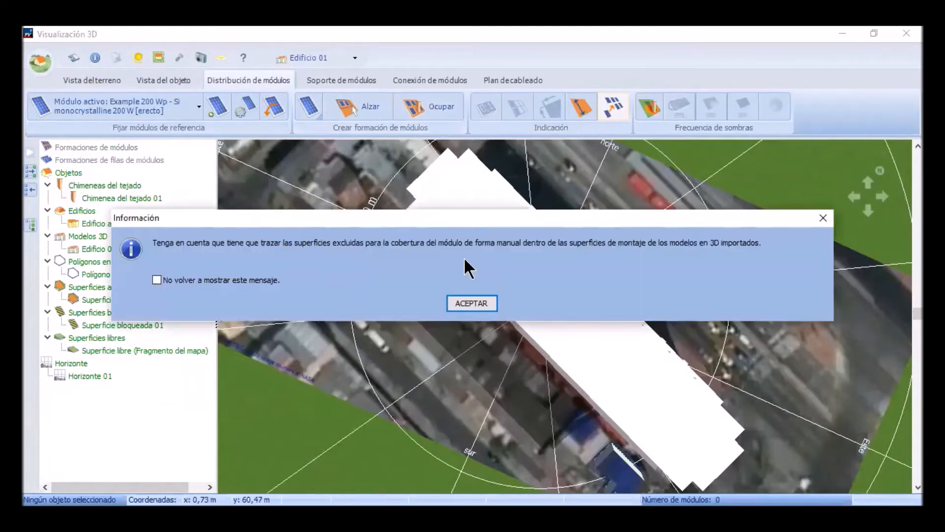
pyautogui.click(464, 303)
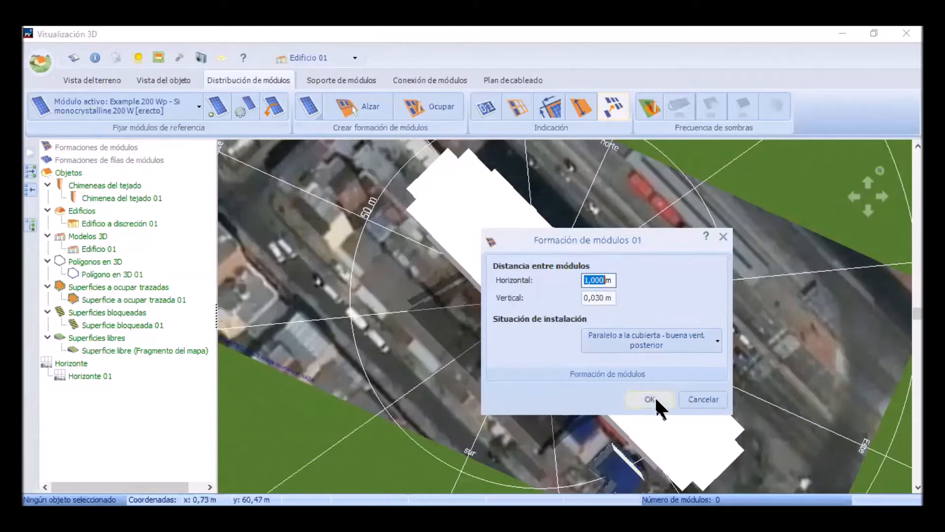
pyautogui.click(599, 301)
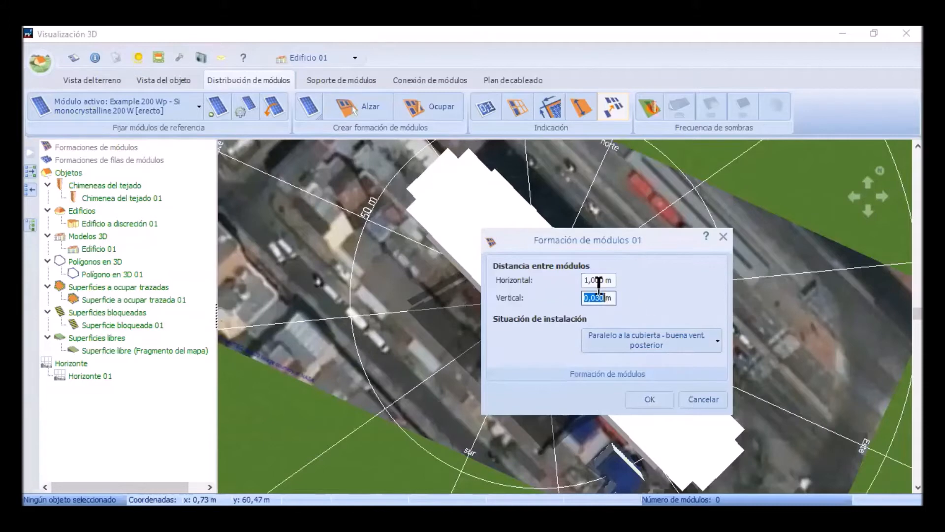
pyautogui.click(599, 282)
pyautogui.click(601, 298)
pyautogui.click(600, 280)
pyautogui.click(600, 297)
pyautogui.click(643, 399)
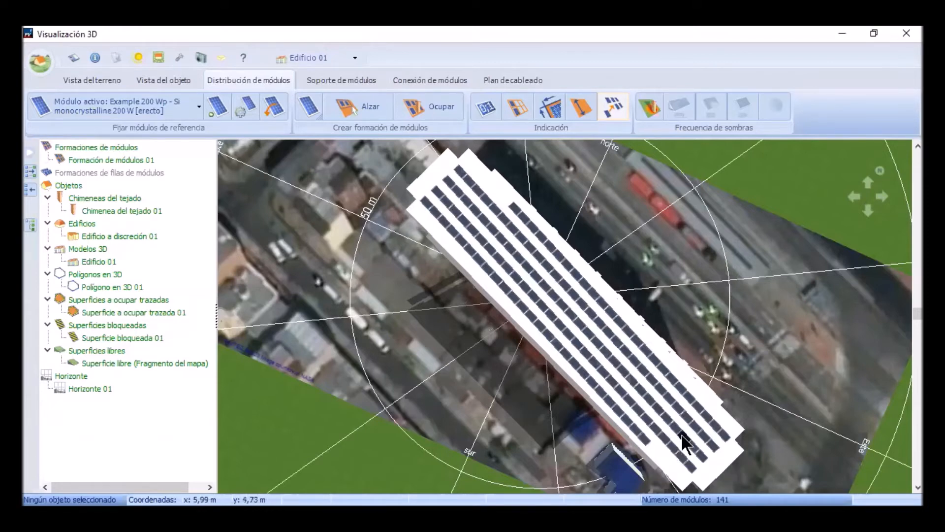
# - Select all modules of the automatic roof coverage and delete them
pyautogui.click(402, 170)
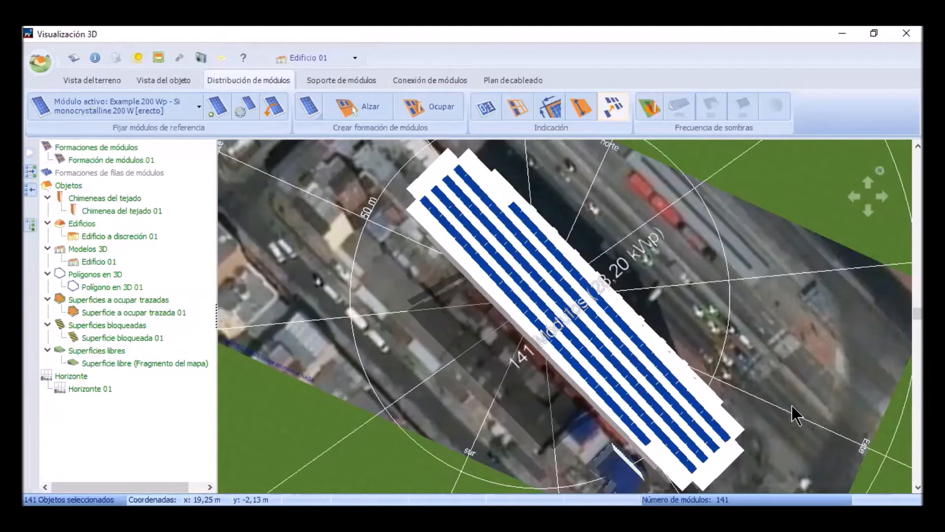
pyautogui.press('Delete')
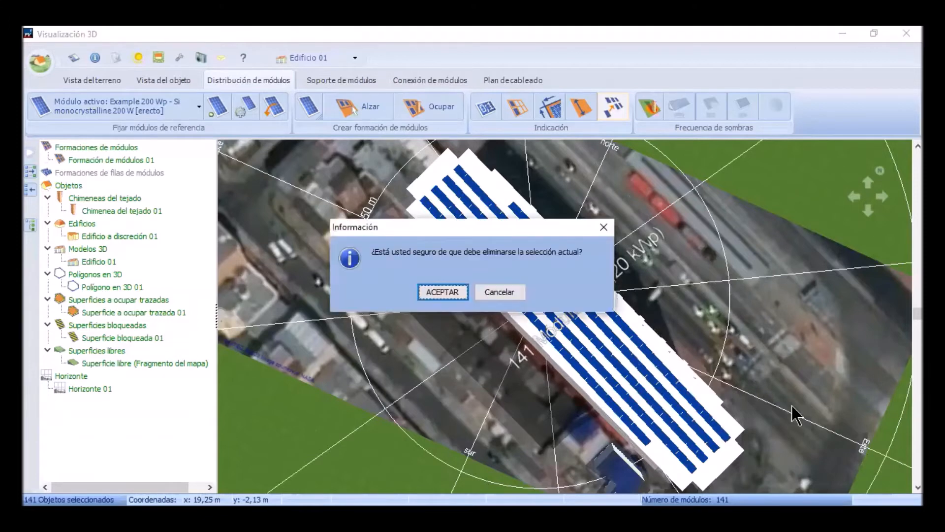
pyautogui.press('Return')
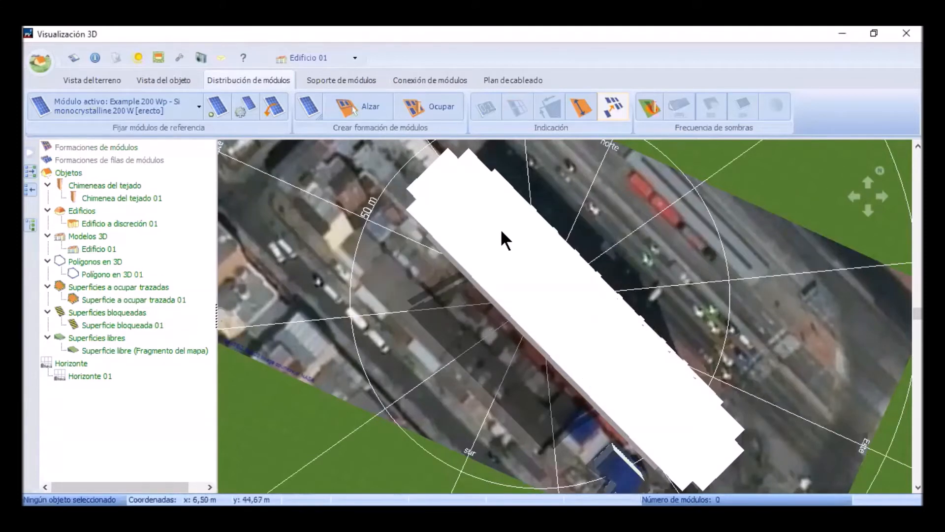
# - Try to draw out a module formation with 1 m horizontal and 0.03 m vertical spacing from the roof's northwest end
pyautogui.click(347, 104)
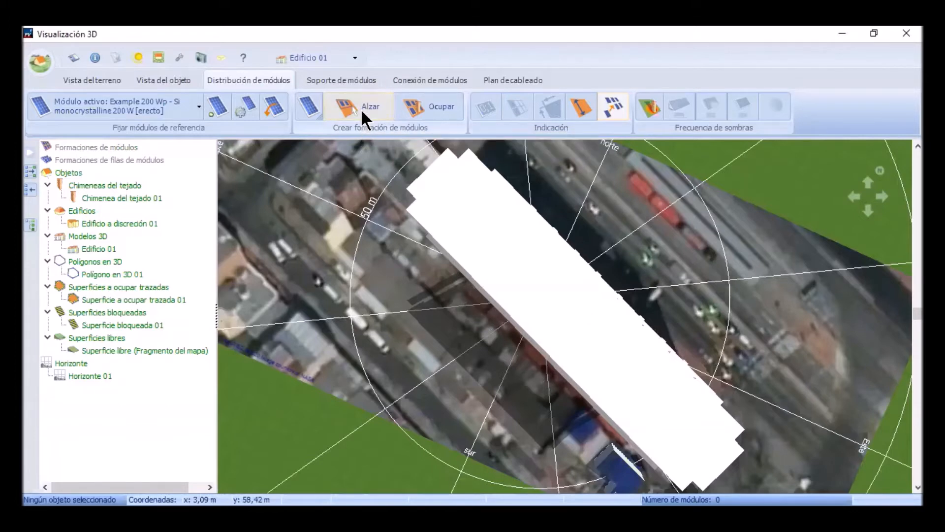
pyautogui.click(360, 108)
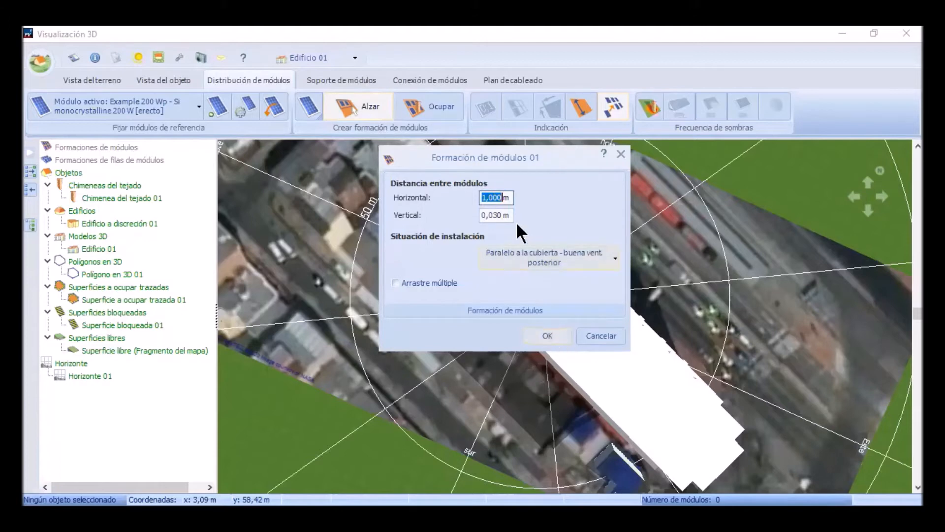
pyautogui.click(536, 334)
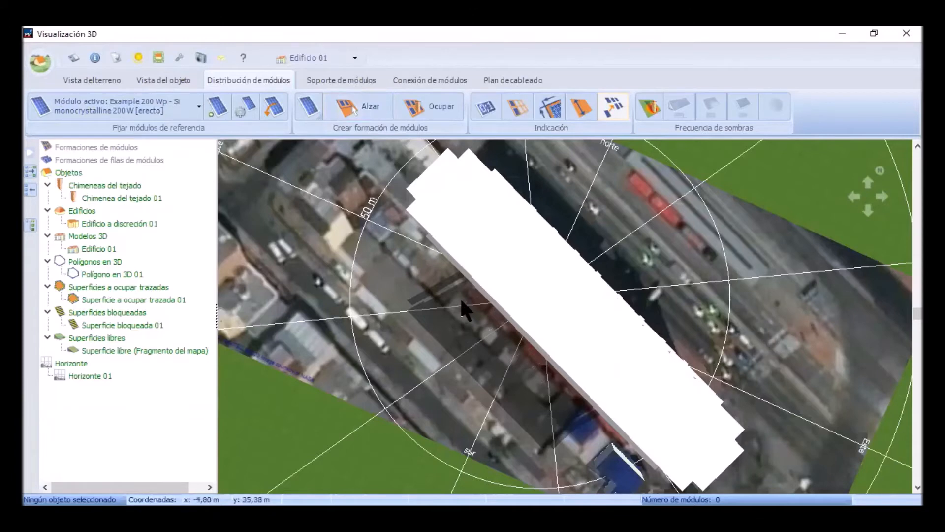
pyautogui.scroll(-2, 460, 297)
pyautogui.scroll(5, 493, 300)
pyautogui.scroll(-3, 492, 297)
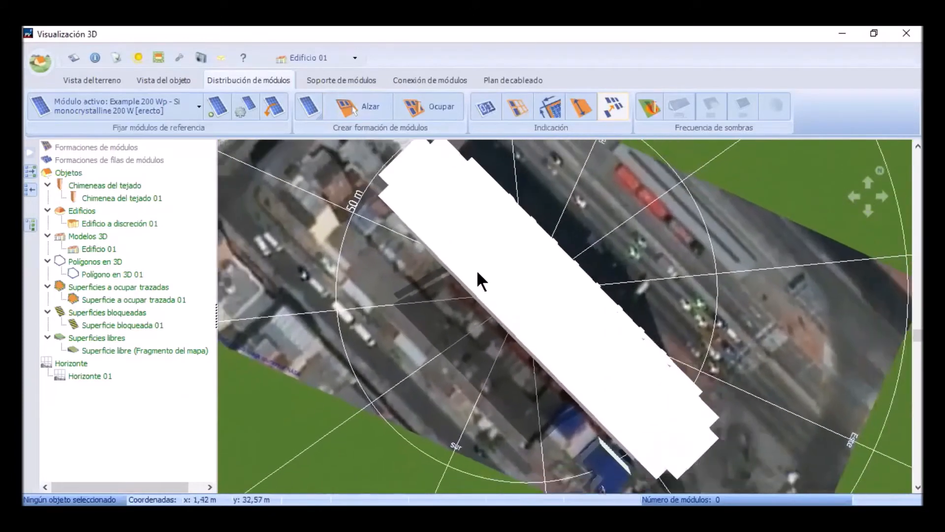
pyautogui.click(364, 109)
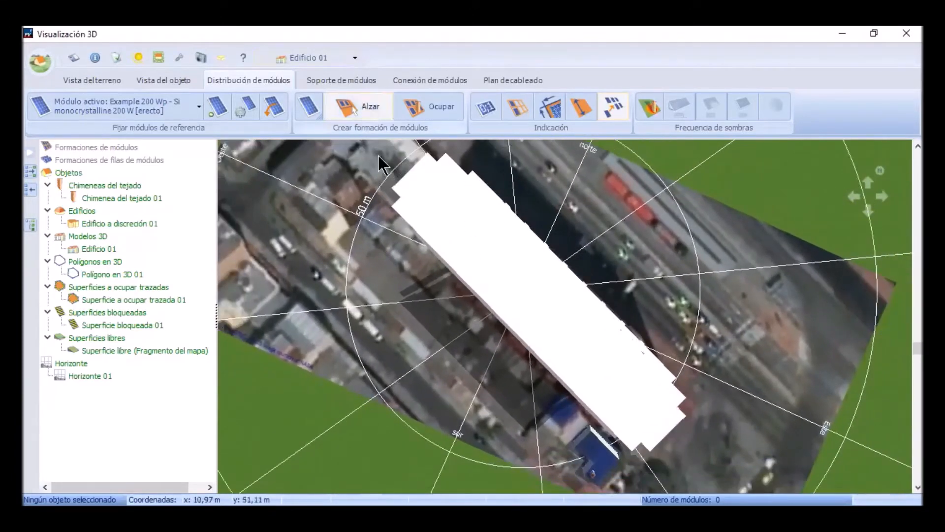
pyautogui.click(553, 354)
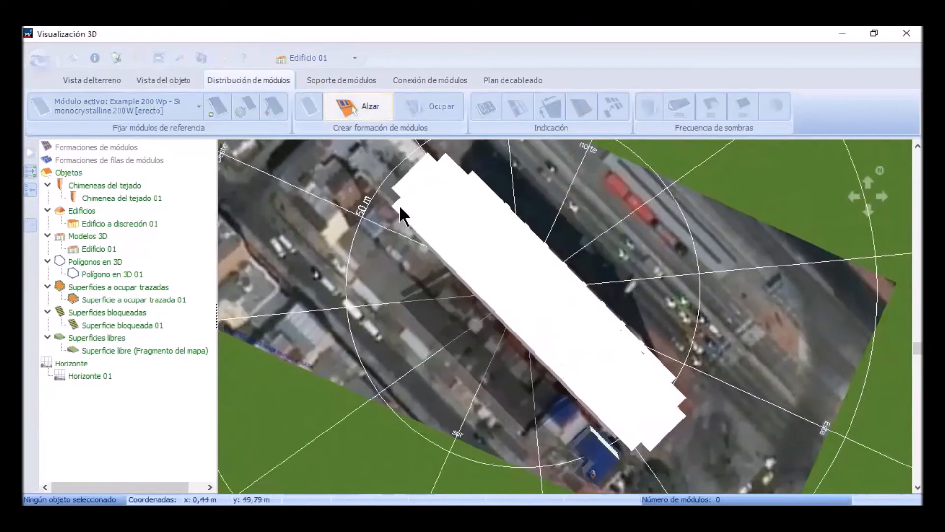
pyautogui.click(401, 202)
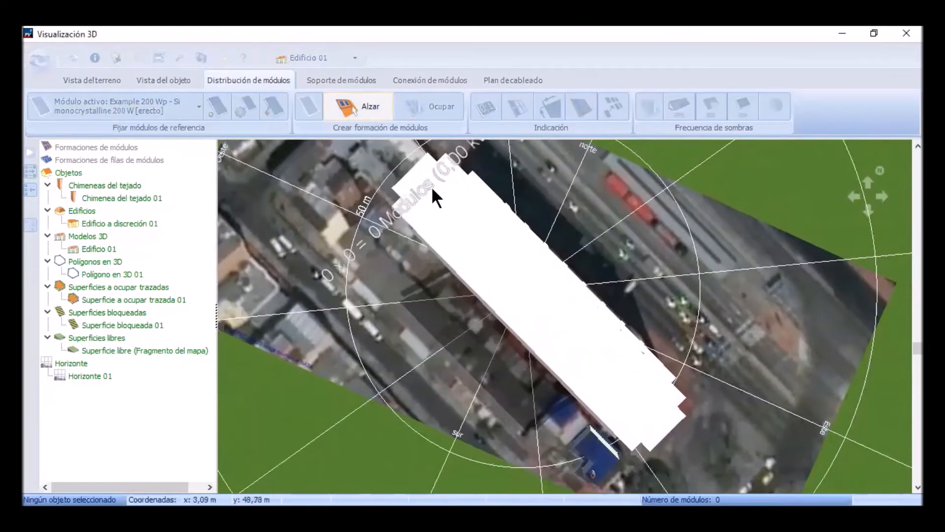
pyautogui.click(459, 168)
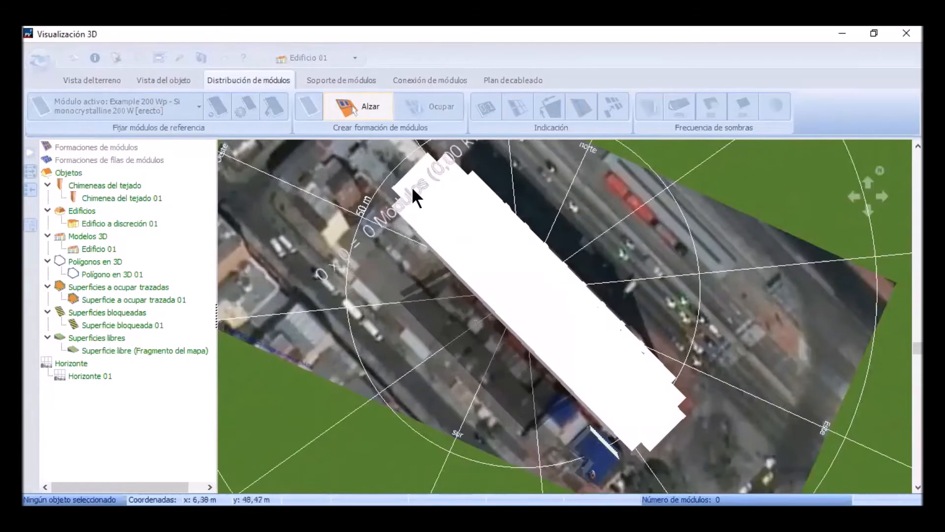
pyautogui.click(406, 199)
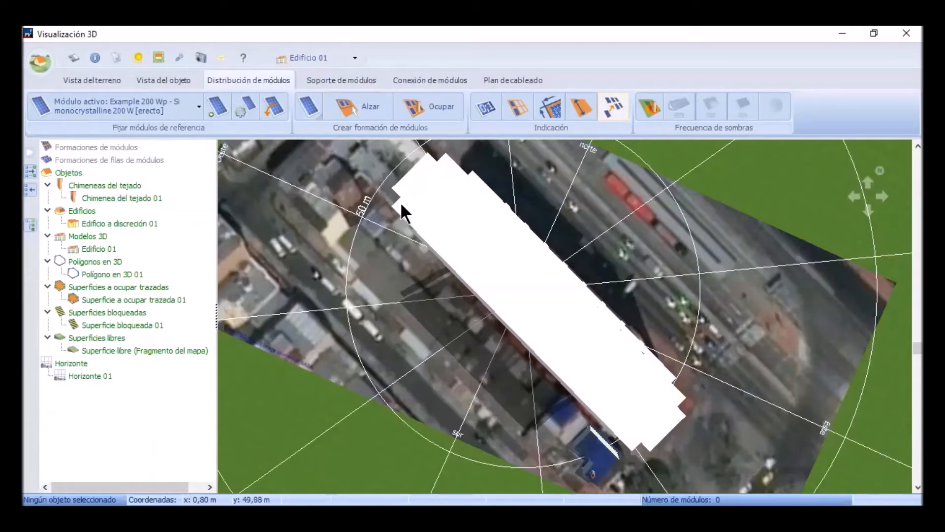
pyautogui.click(365, 103)
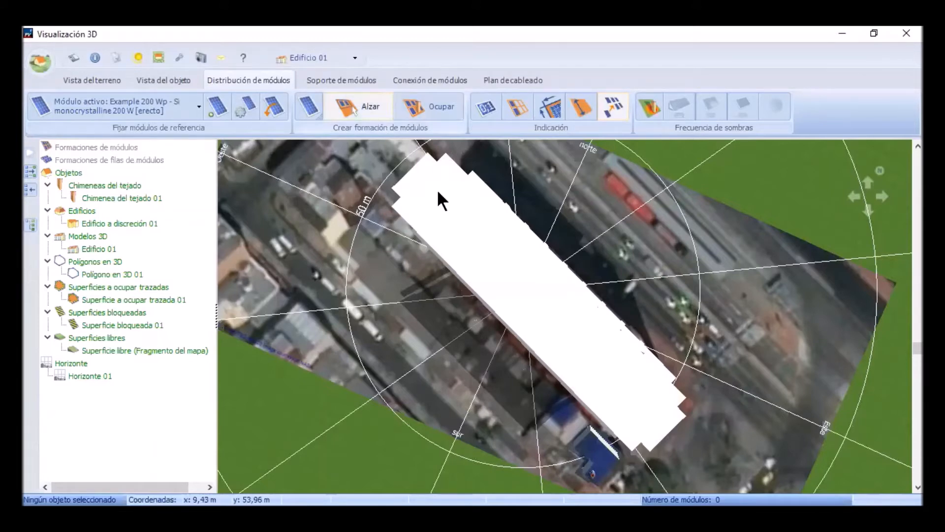
pyautogui.click(436, 189)
pyautogui.click(614, 405)
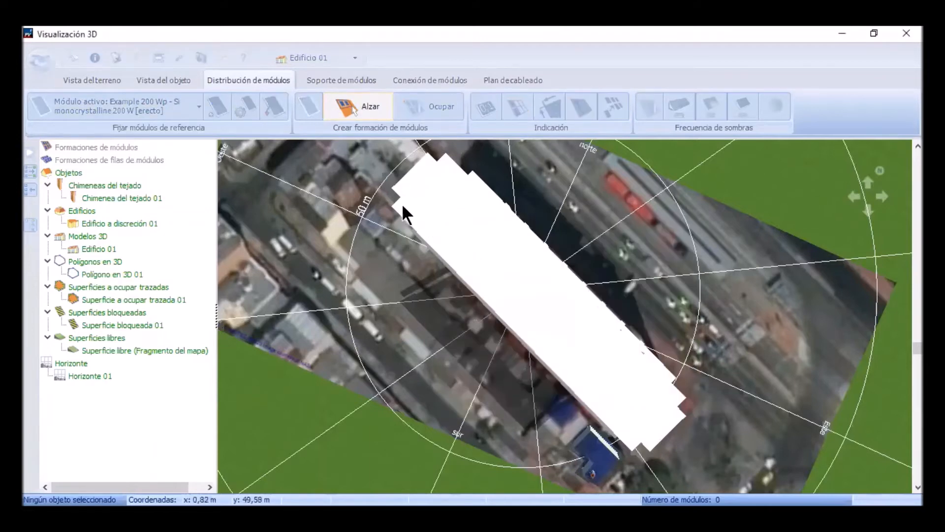
pyautogui.moveTo(414, 202); pyautogui.dragTo(544, 262)
pyautogui.moveTo(578, 304); pyautogui.dragTo(408, 199)
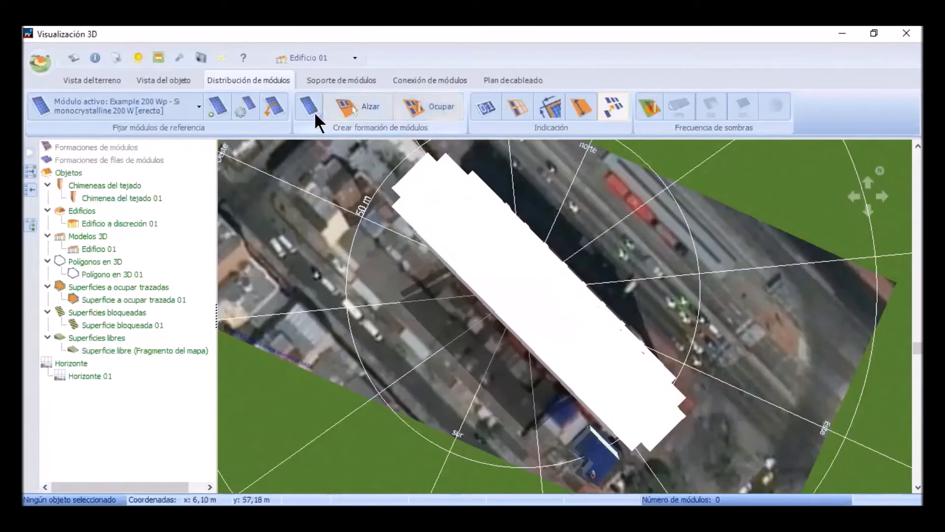
# - Set the manually drawn module formation's horizontal spacing to 0.5 m, keeping the vertical spacing at 0.03 m
pyautogui.click(356, 96)
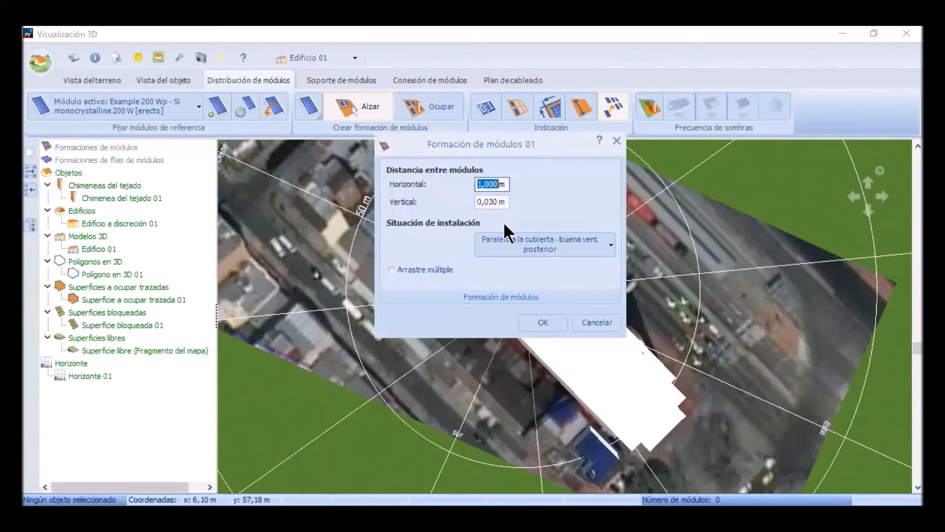
pyautogui.write('0,5')
pyautogui.click(540, 319)
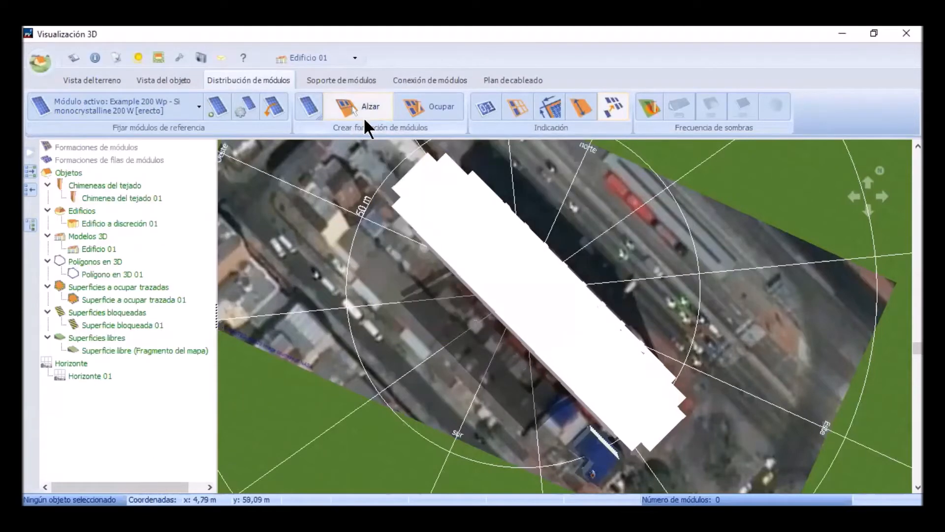
pyautogui.click(363, 117)
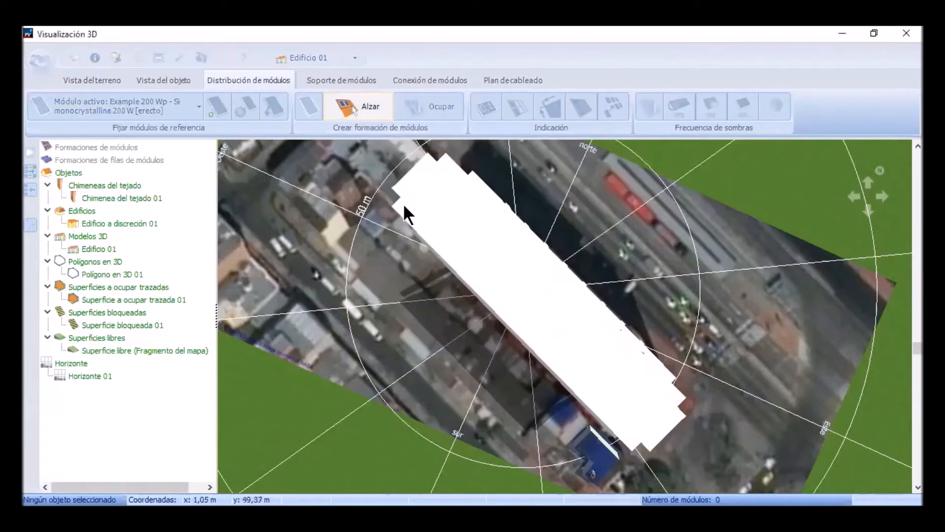
pyautogui.click(407, 211)
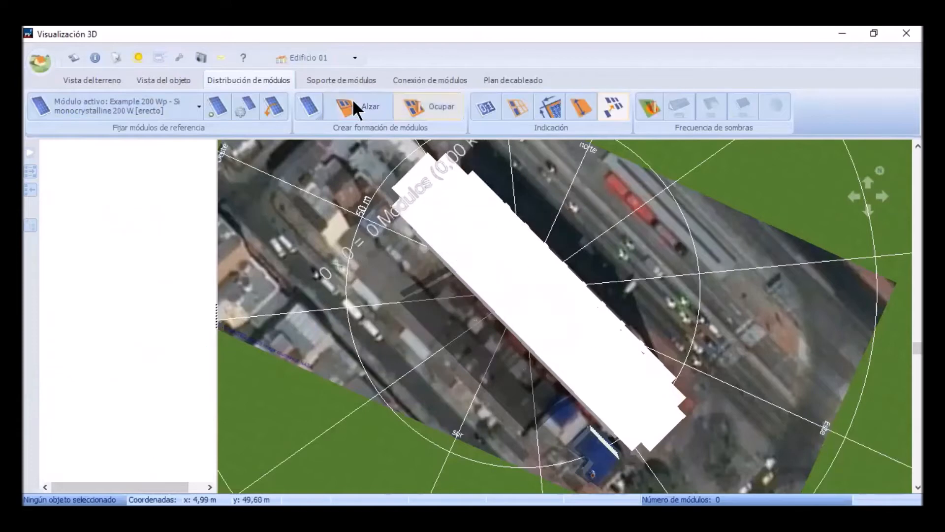
pyautogui.click(369, 108)
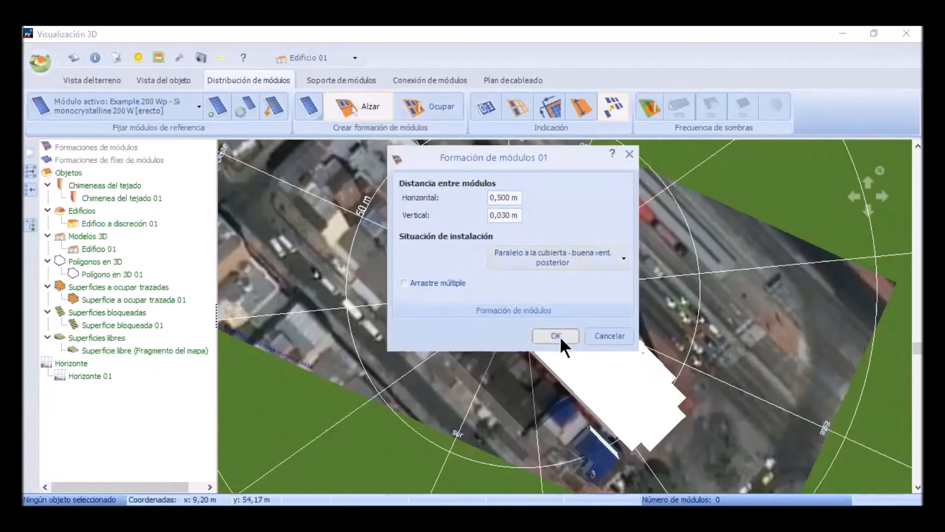
pyautogui.click(560, 336)
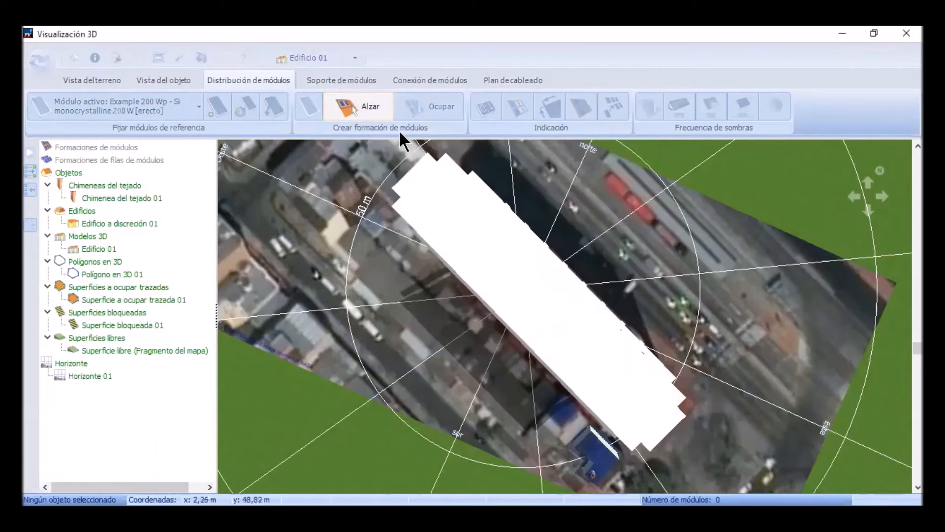
# - Draw a 5 x 29 module formation from the roof's northwest end to its southeast end and place it
pyautogui.moveTo(410, 200); pyautogui.dragTo(675, 410)
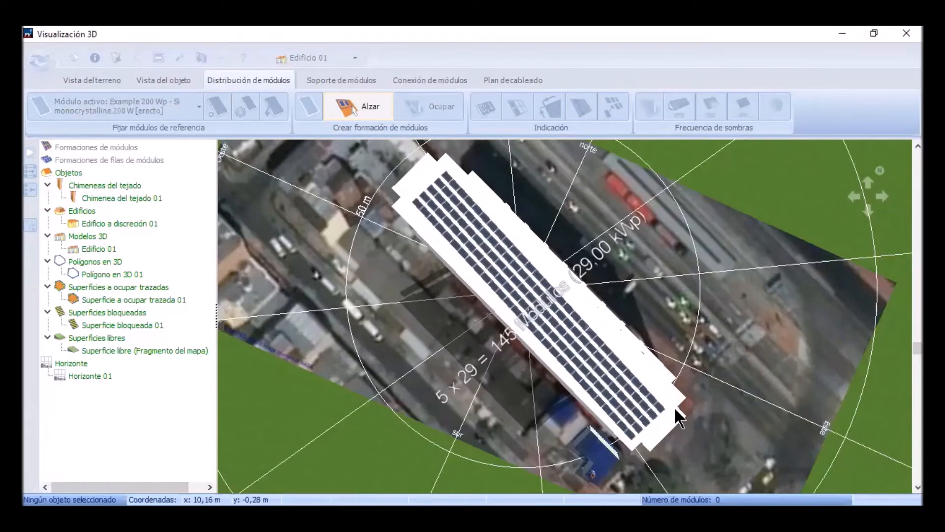
pyautogui.click(672, 400)
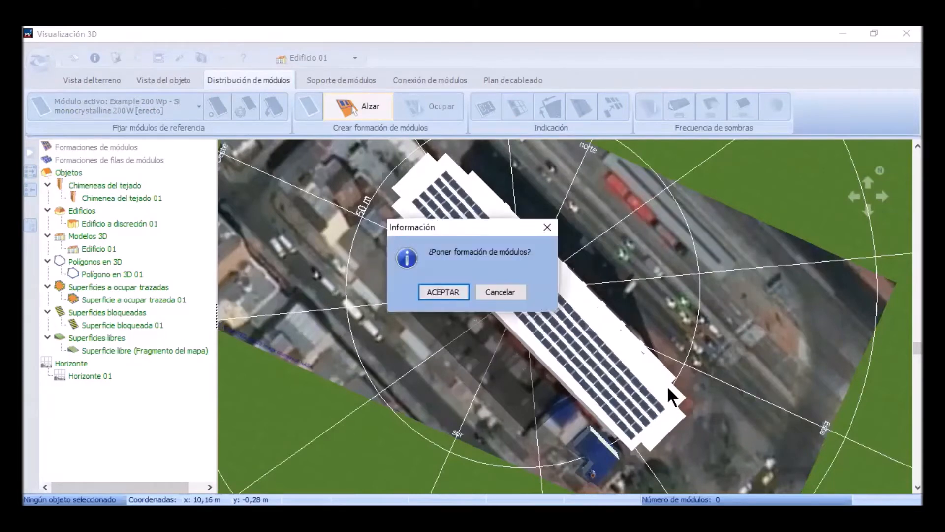
pyautogui.click(438, 294)
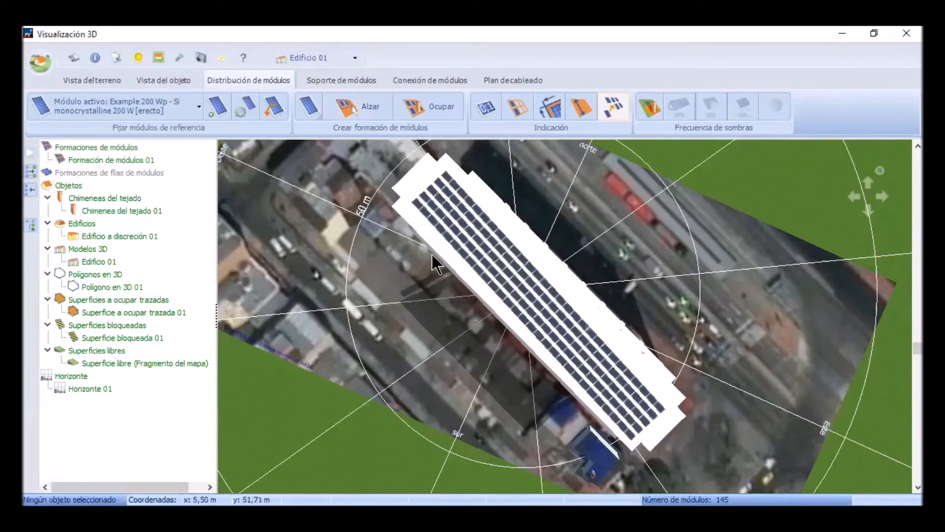
pyautogui.scroll(3, 581, 364)
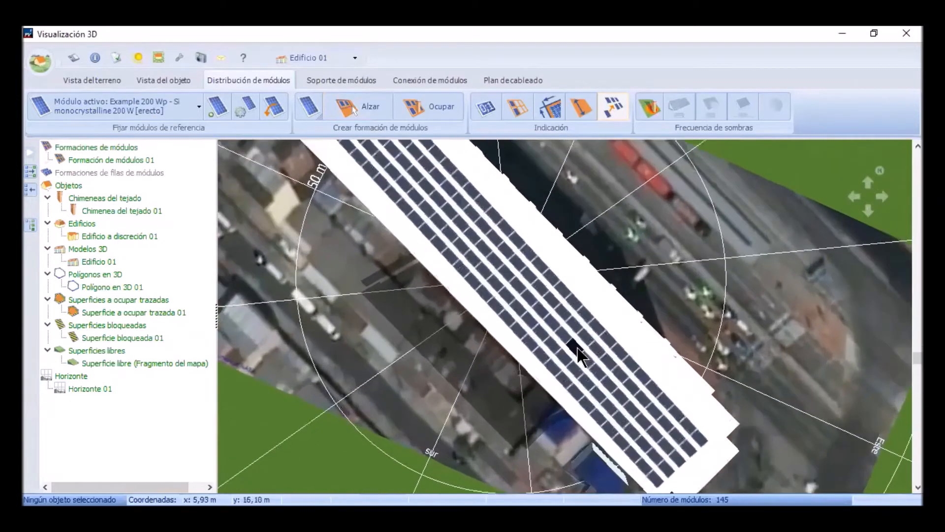
pyautogui.scroll(-3, 568, 326)
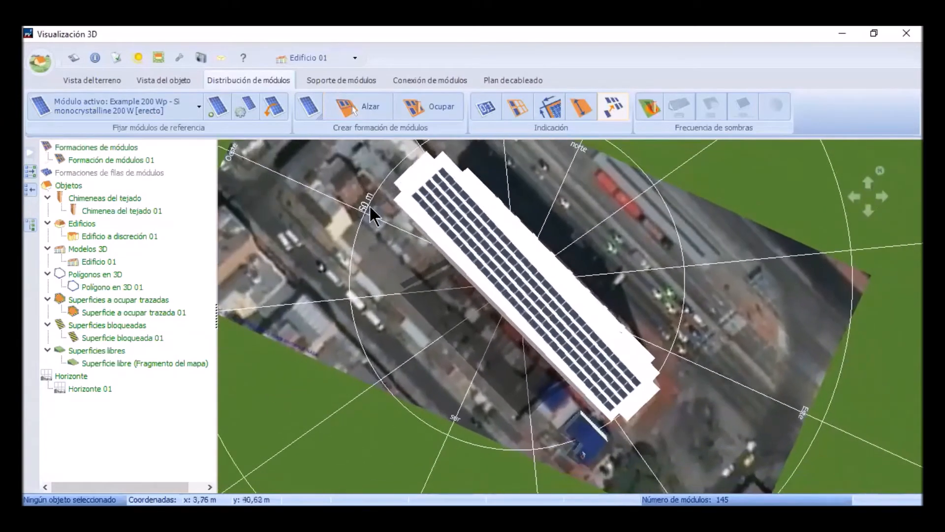
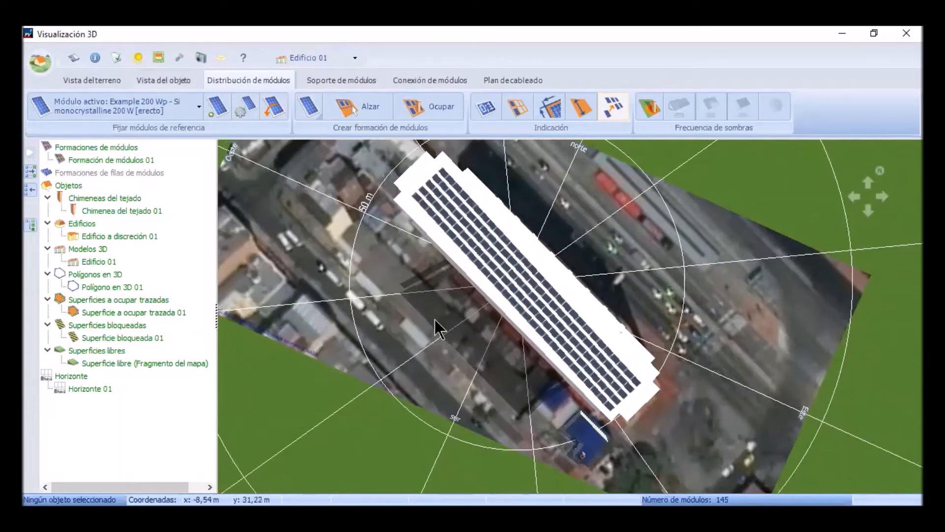
# - Return to the open map surface and place a chimney beside the building's southwest wall, near its west end
pyautogui.rightClick(447, 331)
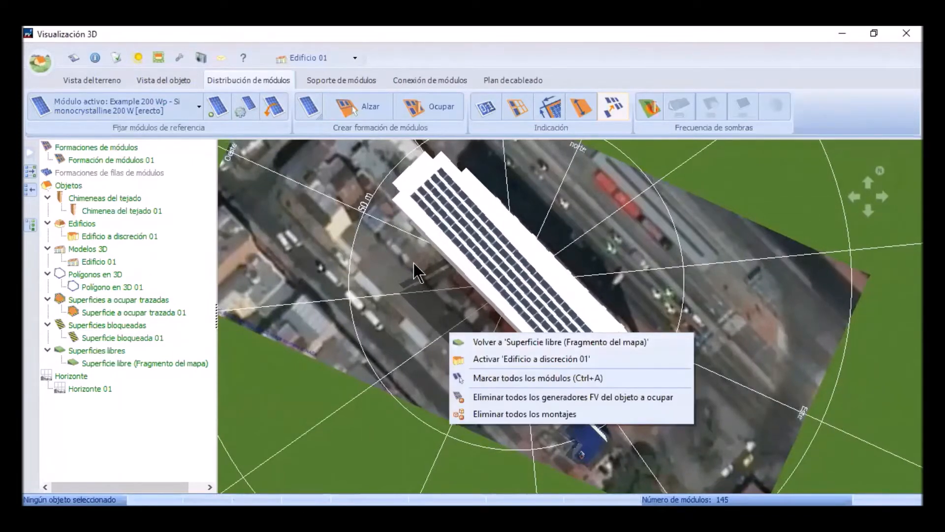
pyautogui.click(558, 342)
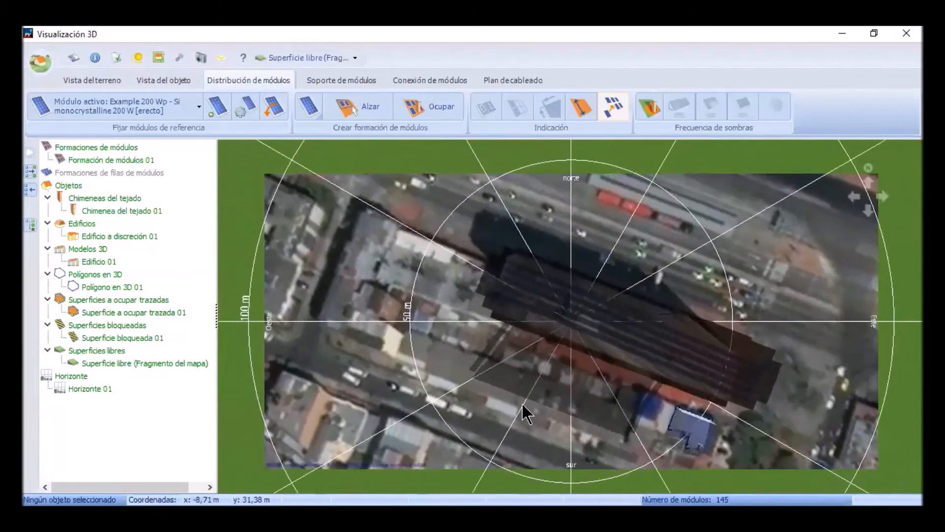
pyautogui.click(149, 80)
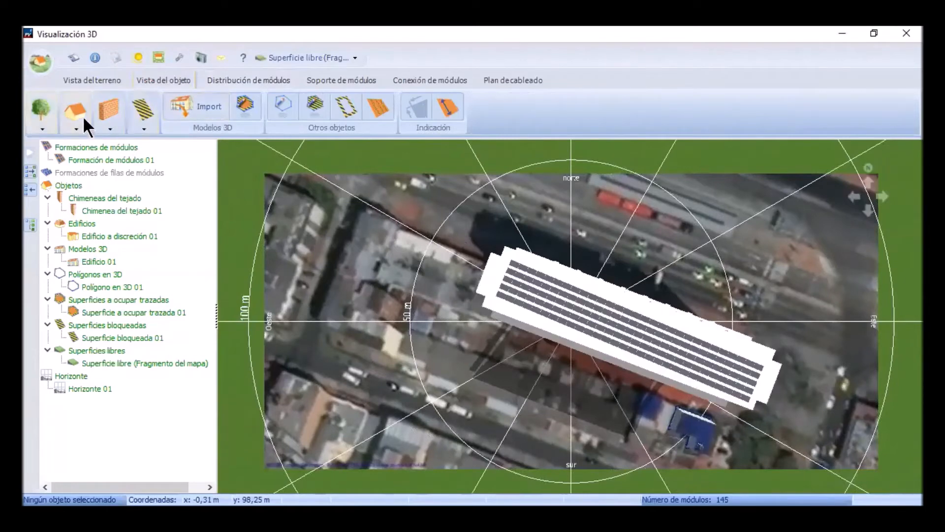
pyautogui.click(105, 110)
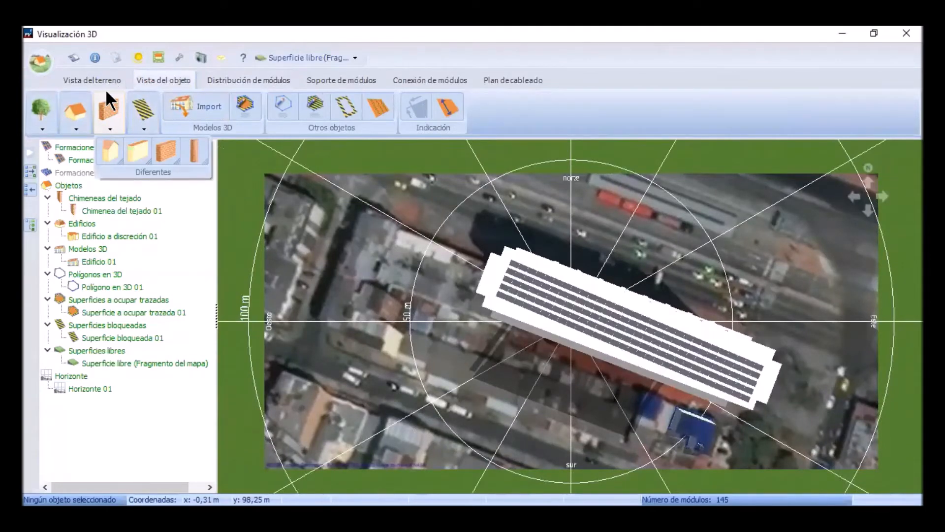
pyautogui.click(202, 147)
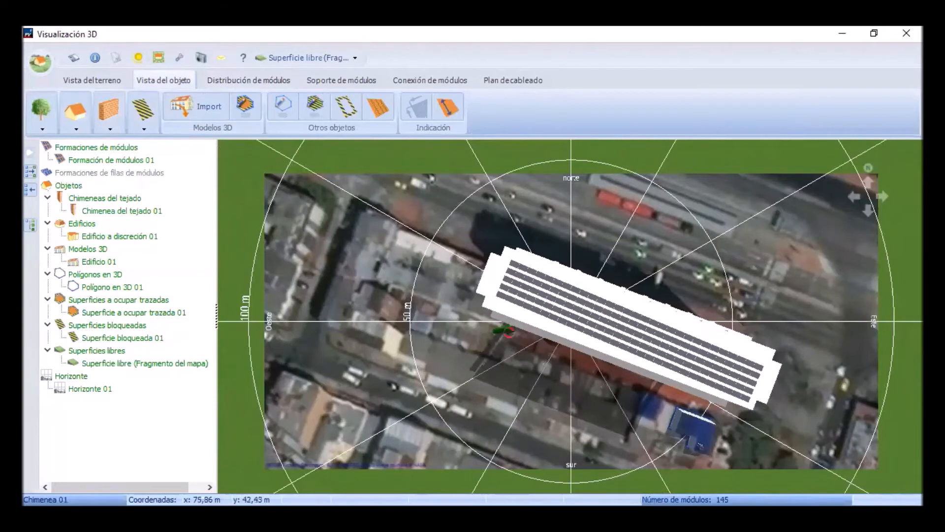
pyautogui.click(508, 333)
# - Try to set the new chimney's base diameter to 3 m
pyautogui.rightClick(508, 335)
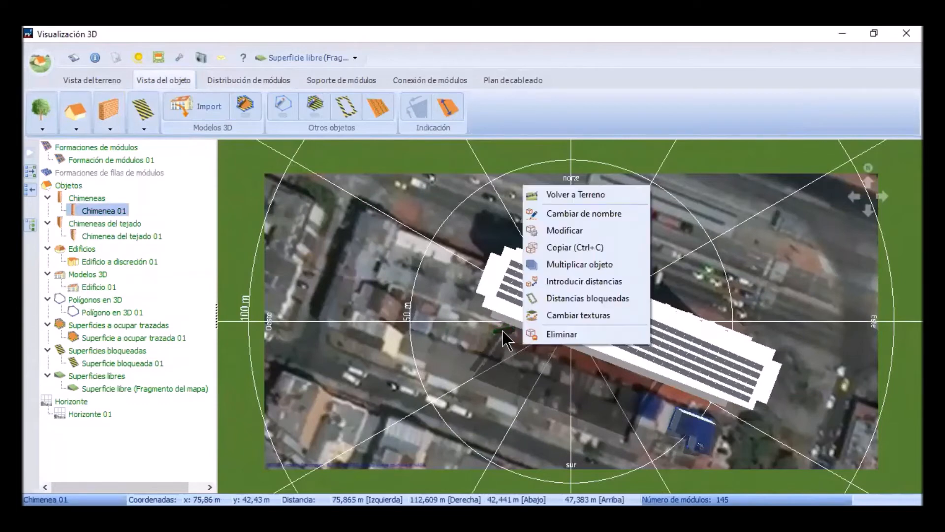
pyautogui.click(581, 230)
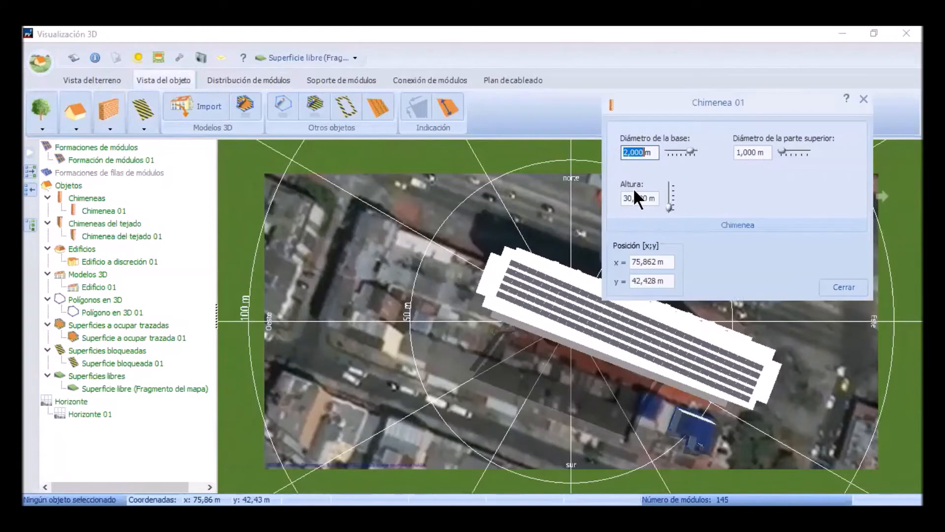
pyautogui.write('3')
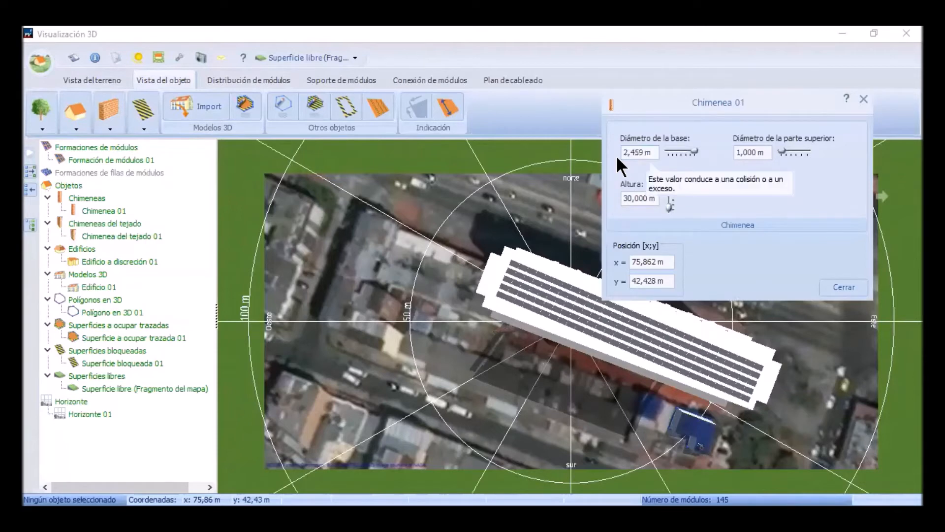
pyautogui.click(854, 291)
# - Shift the chimney slightly southwest, away from the building, and set its base and top diameters to 4 m
pyautogui.click(503, 335)
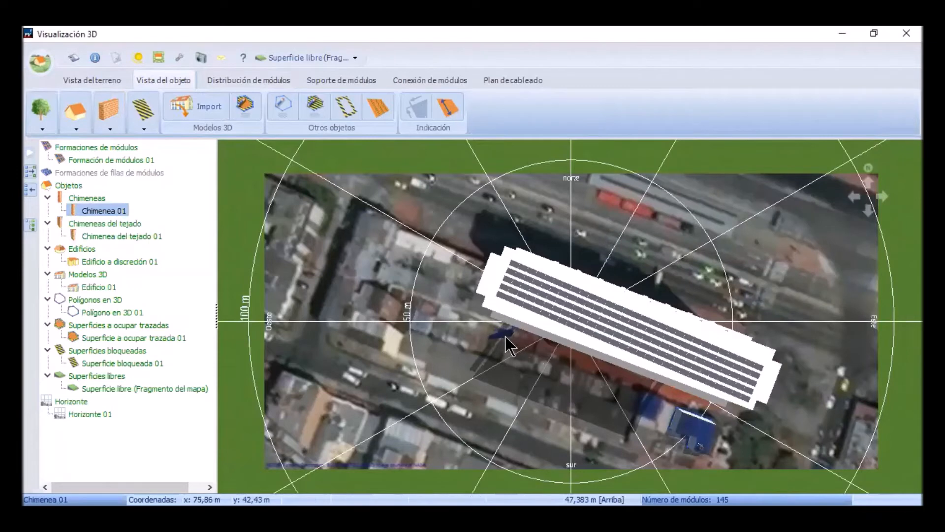
pyautogui.rightClick(506, 340)
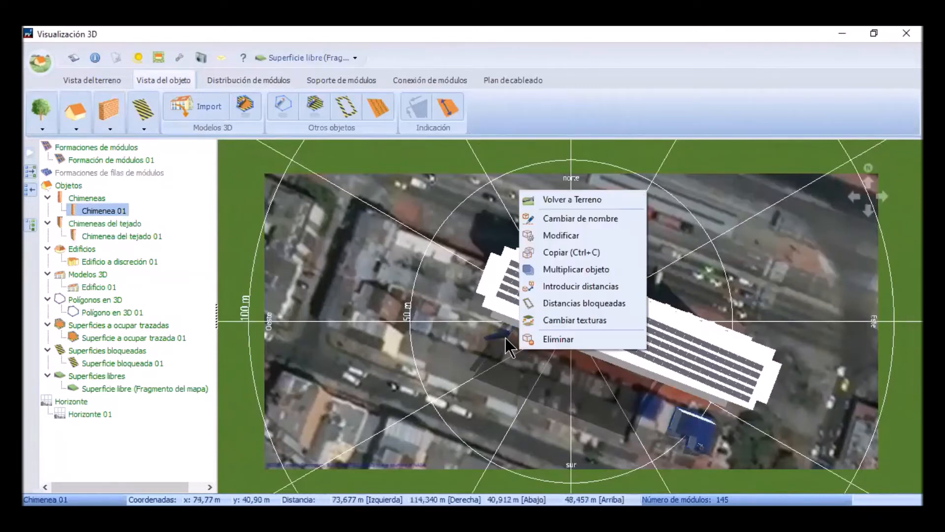
pyautogui.click(605, 236)
pyautogui.write('4m')
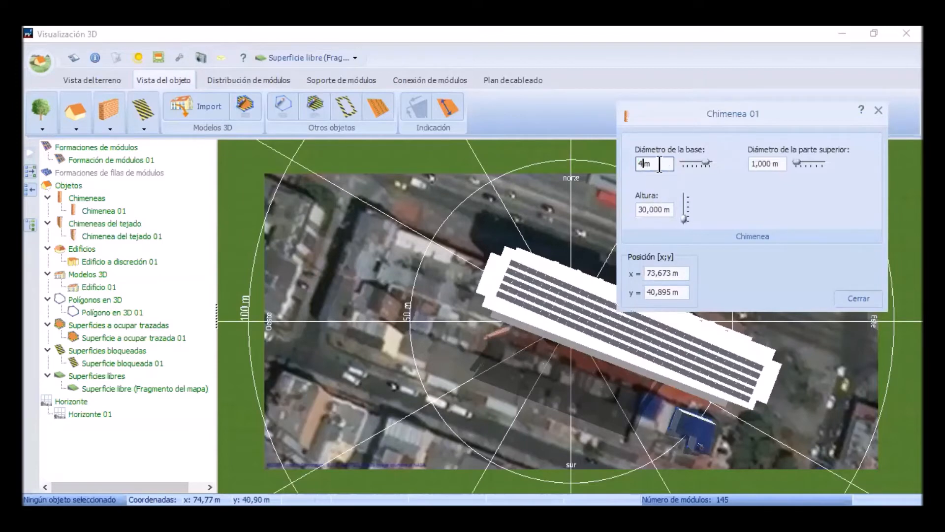
pyautogui.click(772, 164)
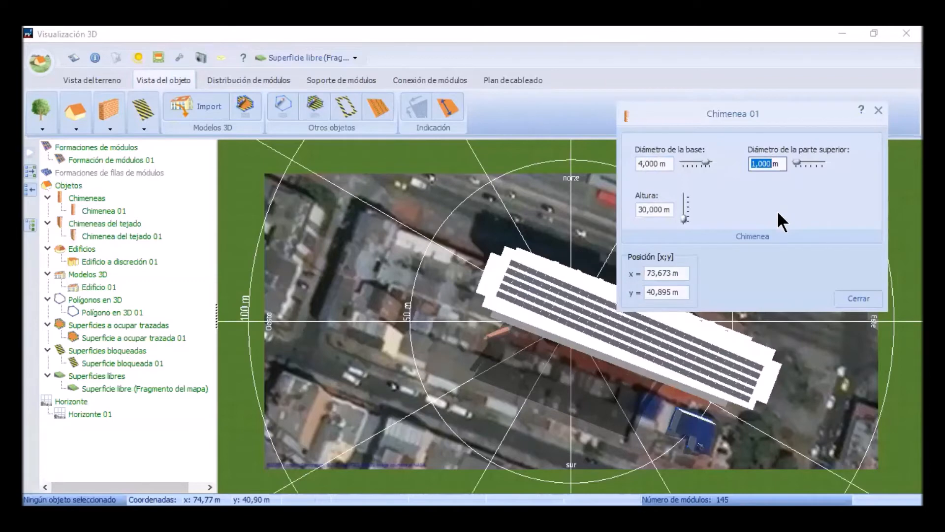
pyautogui.write('3')
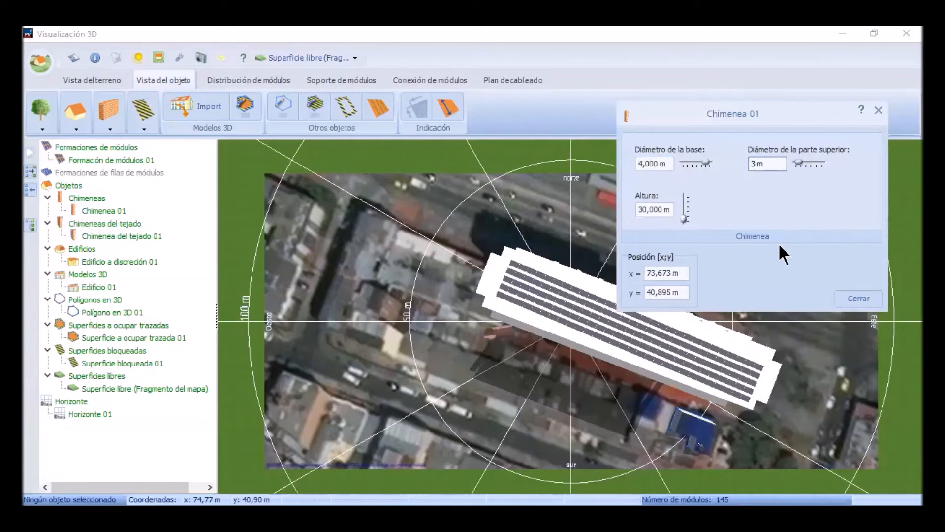
pyautogui.press('BackSpace')
pyautogui.write('4')
# - Set the chimney's height to 73 m and close its dimensions
pyautogui.doubleClick(662, 214)
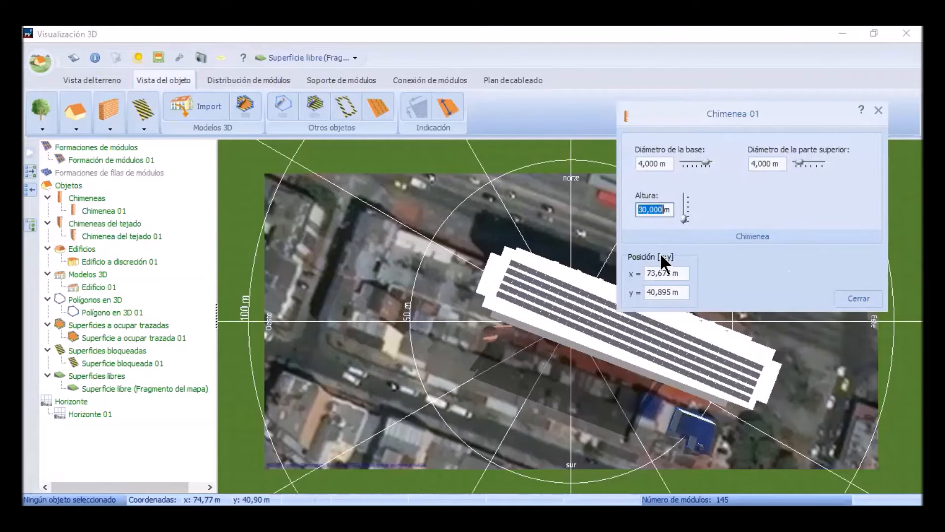
pyautogui.write('7')
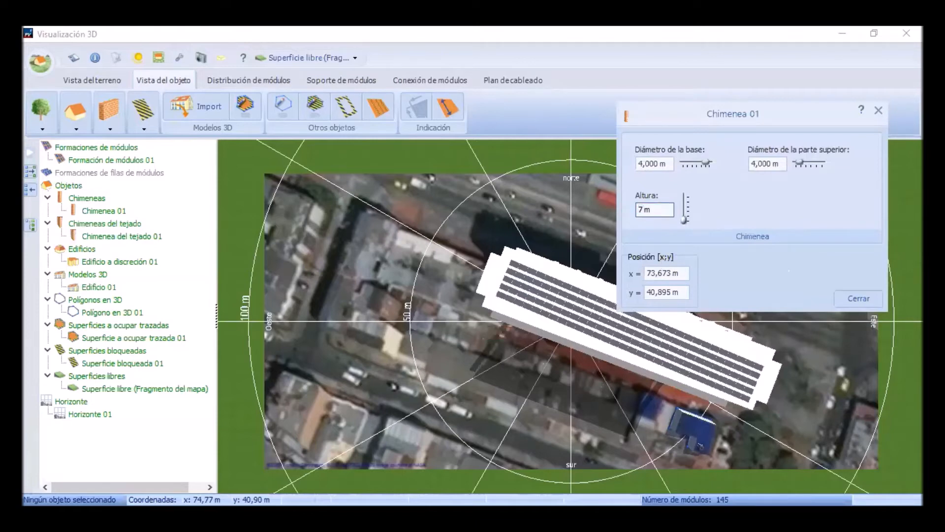
pyautogui.write('3')
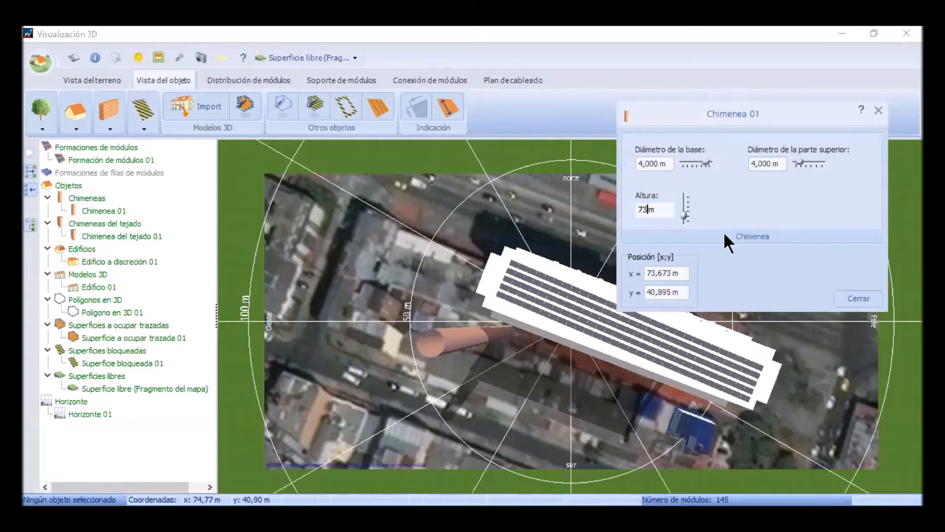
pyautogui.click(870, 298)
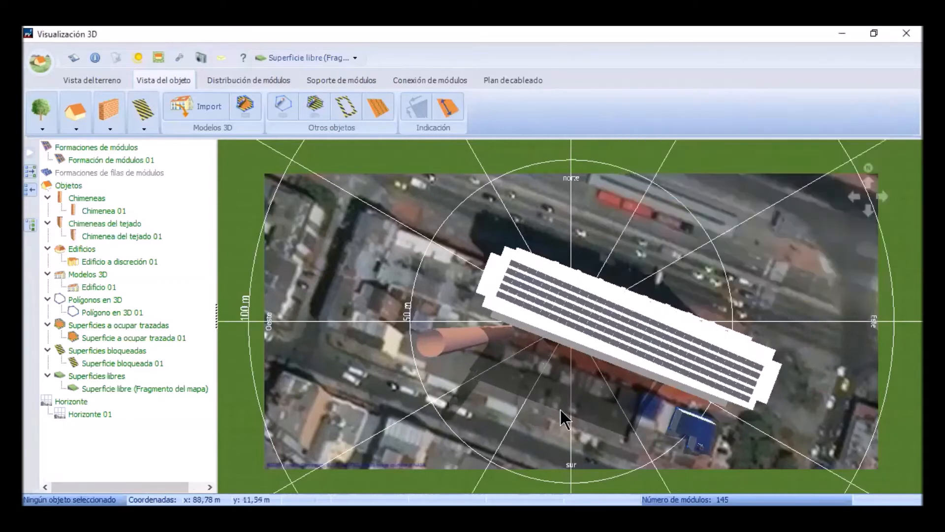
# - Activate Edificio 01, calculate the shade frequency for its module layout, and hide the coloured shading display
pyautogui.moveTo(594, 384); pyautogui.dragTo(562, 331, button='right')
pyautogui.click(544, 276)
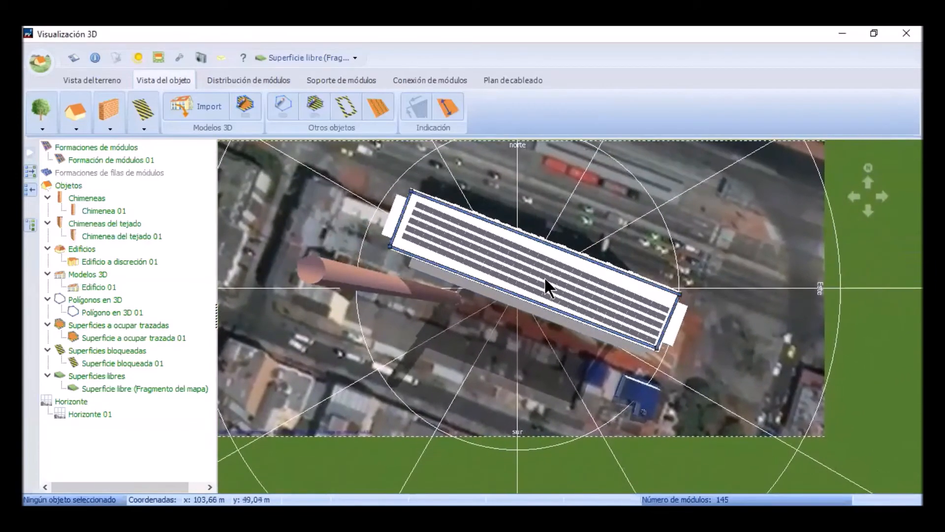
pyautogui.rightClick(524, 261)
pyautogui.click(585, 281)
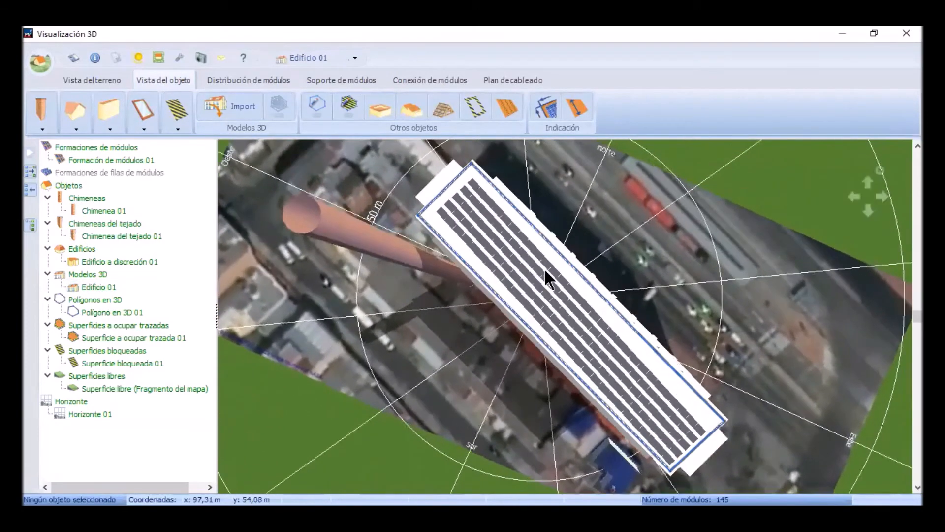
pyautogui.click(244, 78)
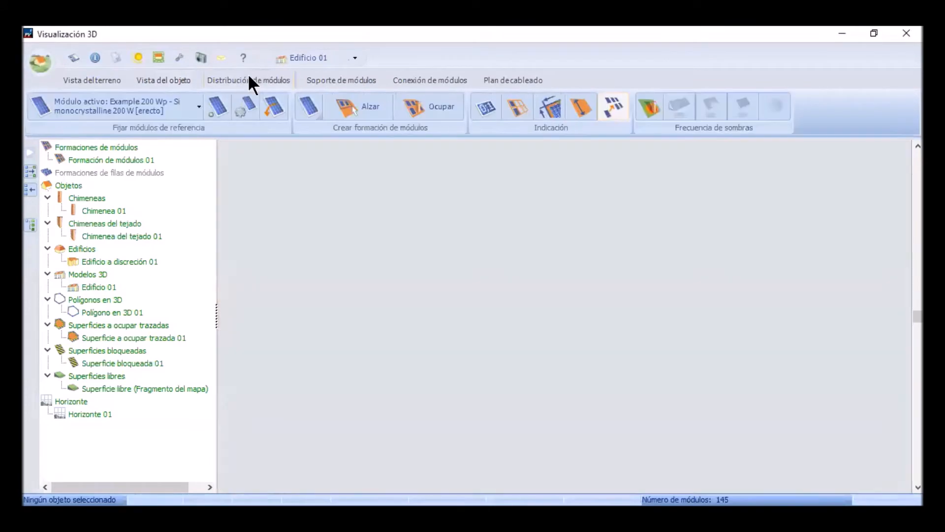
pyautogui.click(650, 110)
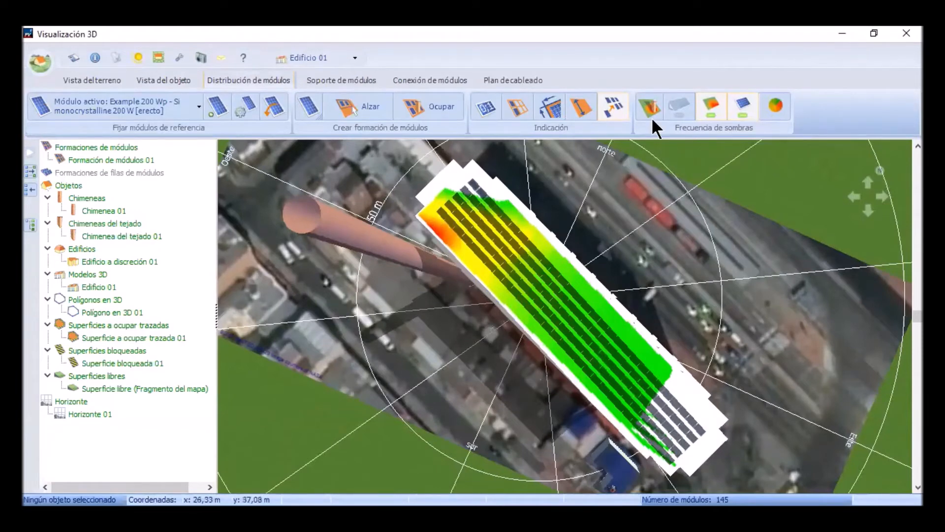
pyautogui.click(714, 103)
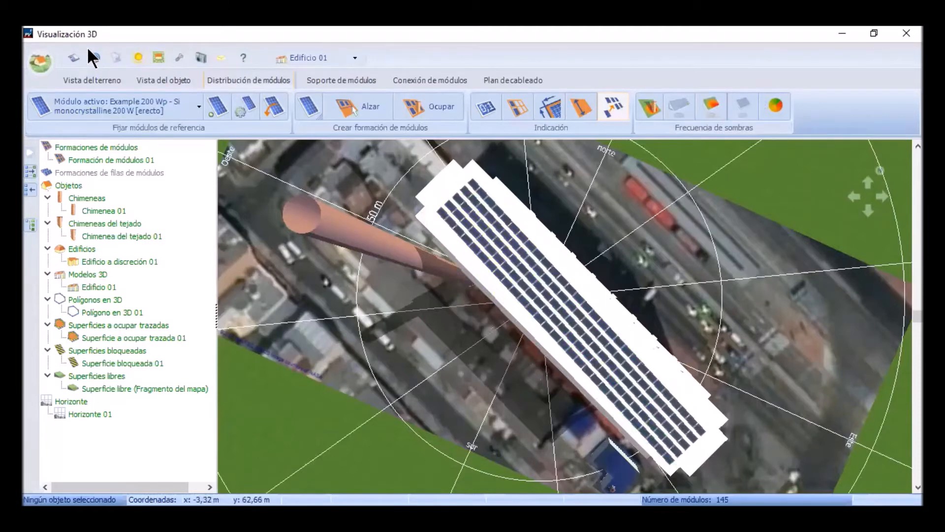
# - Set the sun position's local time to 16:00 on 21/06/17 to examine the shadows around the building
pyautogui.click(136, 57)
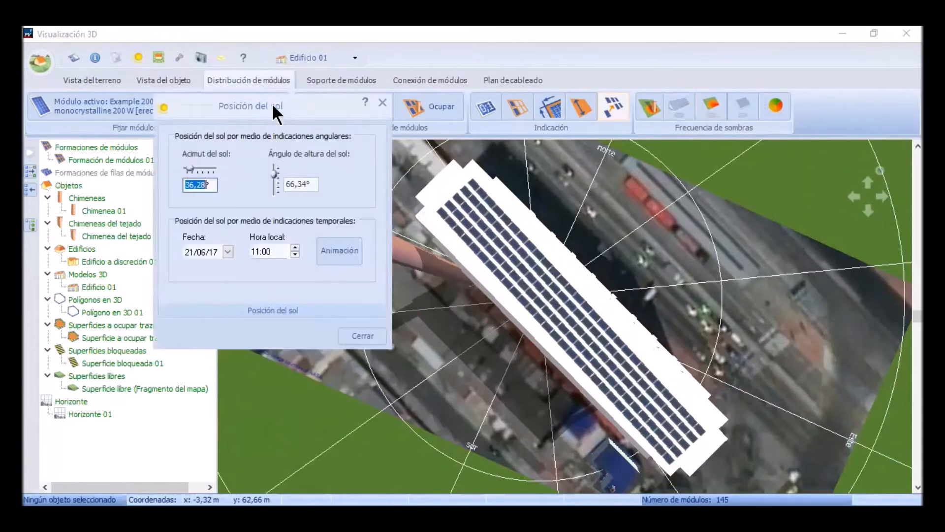
pyautogui.moveTo(271, 103); pyautogui.dragTo(176, 52)
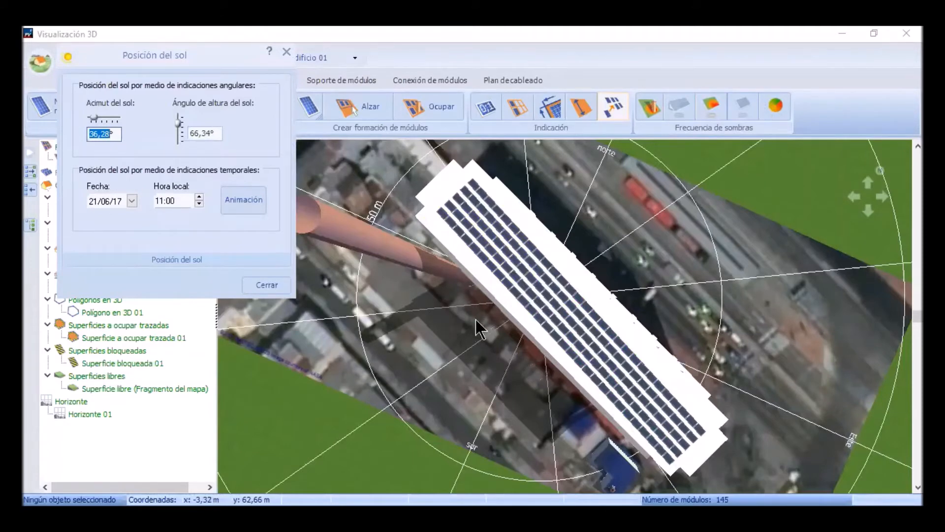
pyautogui.click(160, 200)
pyautogui.press('Left')
pyautogui.press('Right')
pyautogui.press('Right')
pyautogui.press('BackSpace')
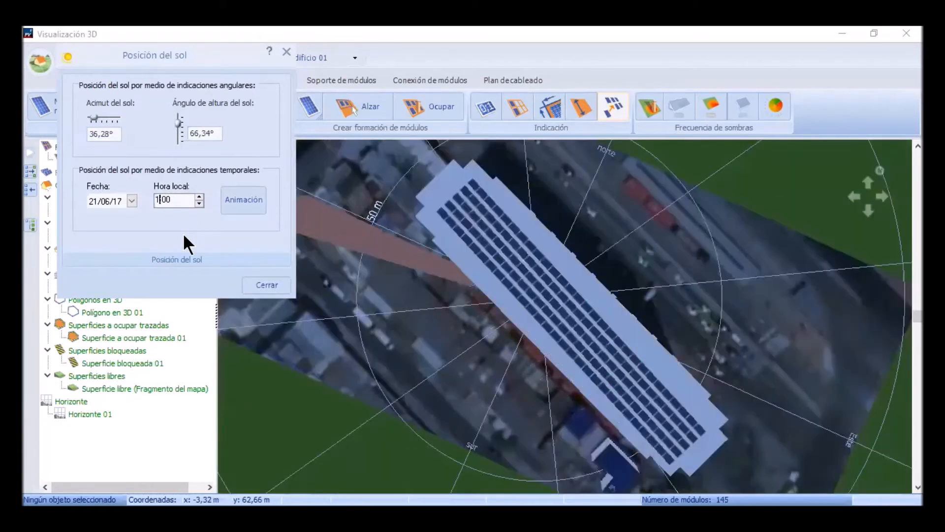
pyautogui.write('6')
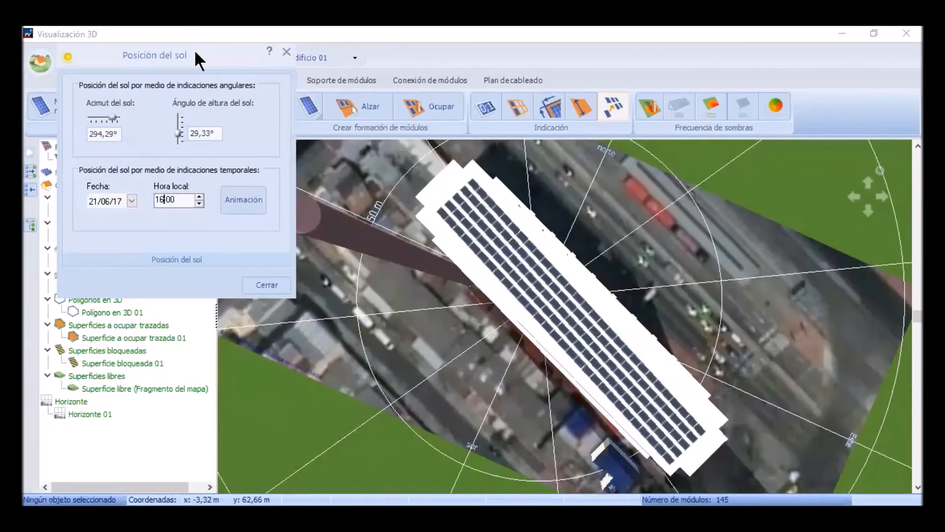
pyautogui.moveTo(194, 49); pyautogui.dragTo(178, 53)
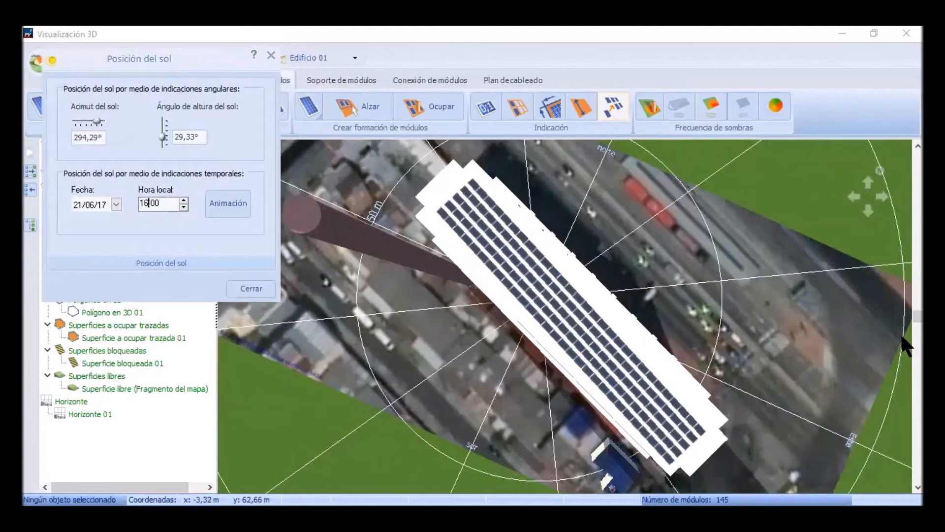
# - Set the sun position's local time to 11:00
pyautogui.click(149, 203)
pyautogui.press('BackSpace')
pyautogui.write('1')
# - Run the sun path animation from 1/01/17 to 31/12/17, increase its speed, and stop it
pyautogui.click(219, 202)
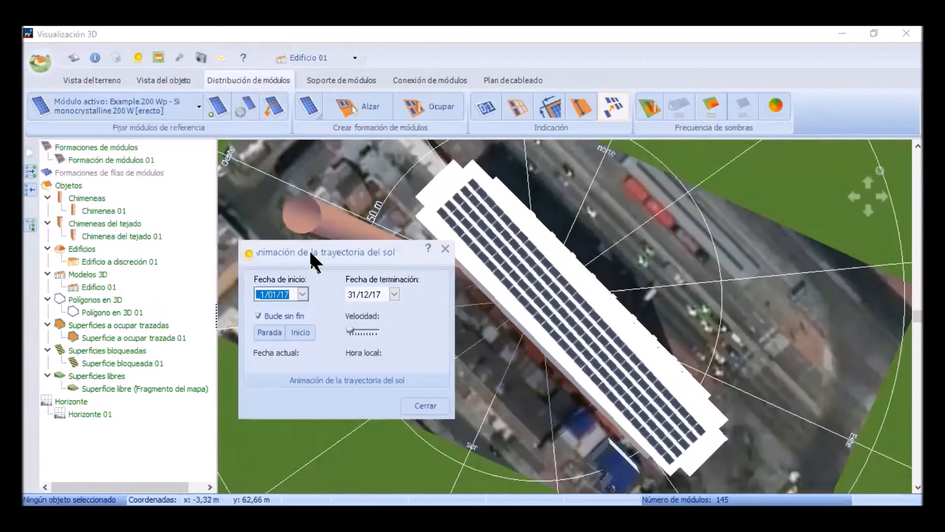
pyautogui.moveTo(310, 252); pyautogui.dragTo(111, 55)
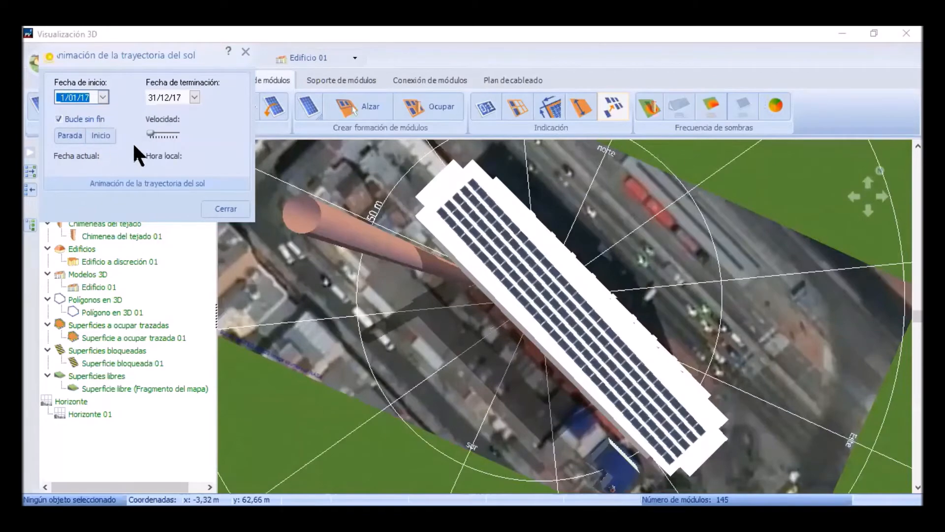
pyautogui.click(100, 132)
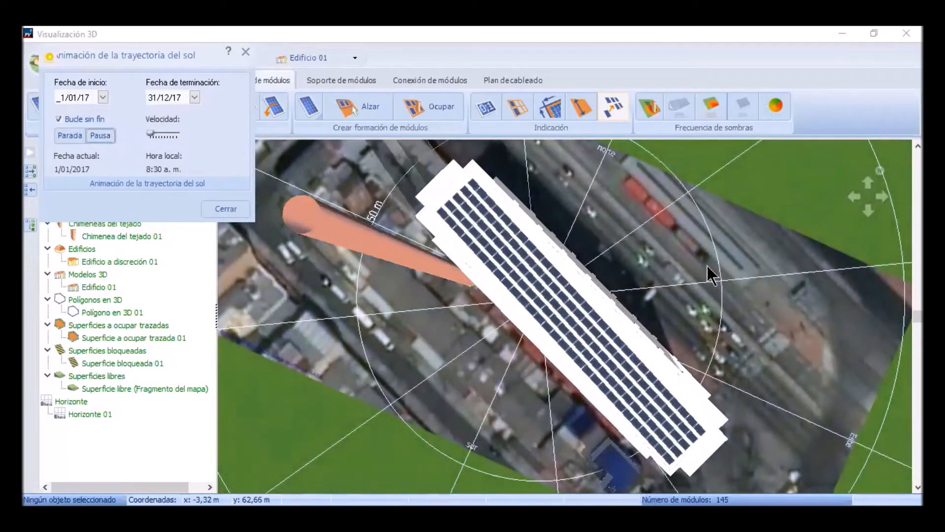
pyautogui.click(164, 133)
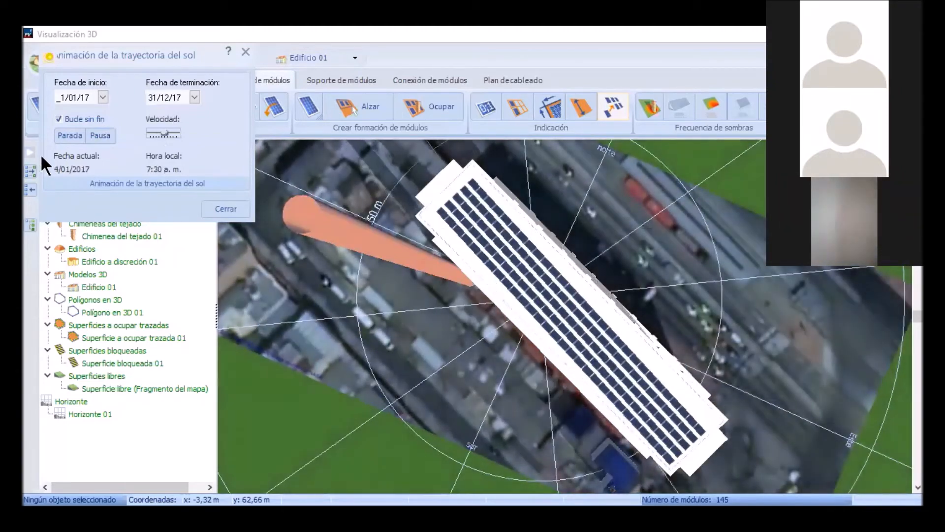
pyautogui.click(73, 134)
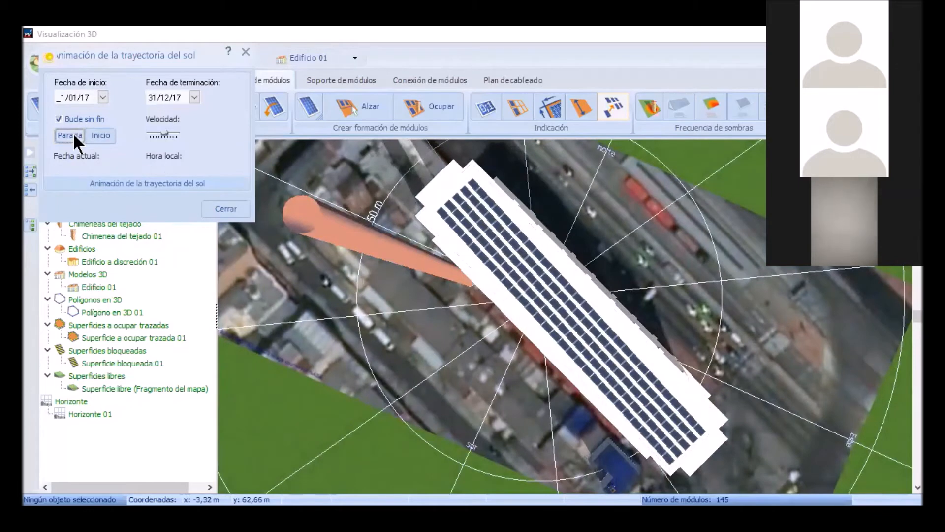
# - Set the start date of the sun path animation to 1/08/17
pyautogui.click(102, 97)
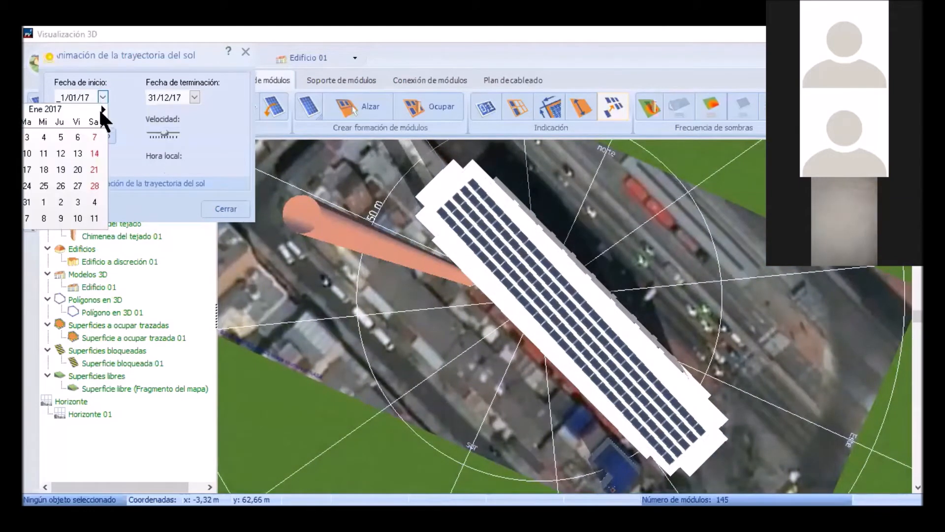
pyautogui.moveTo(128, 61); pyautogui.dragTo(166, 61)
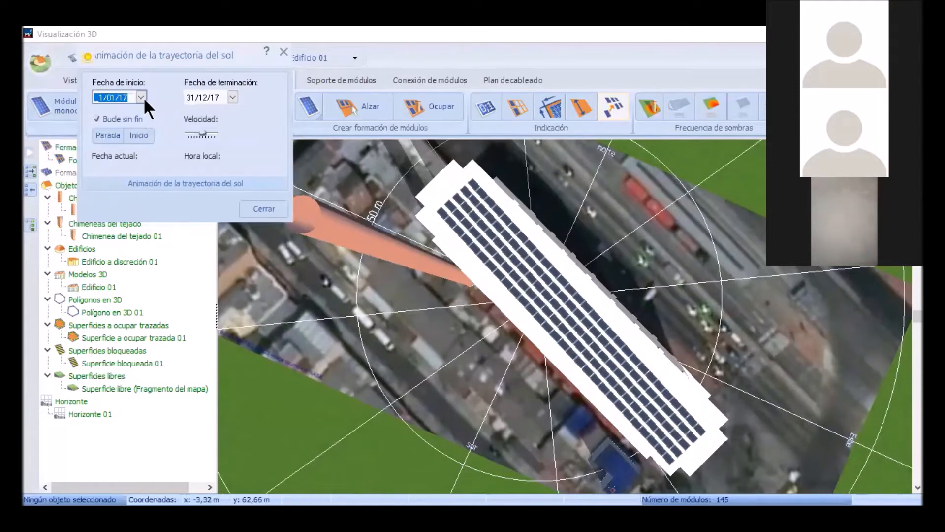
pyautogui.click(141, 96)
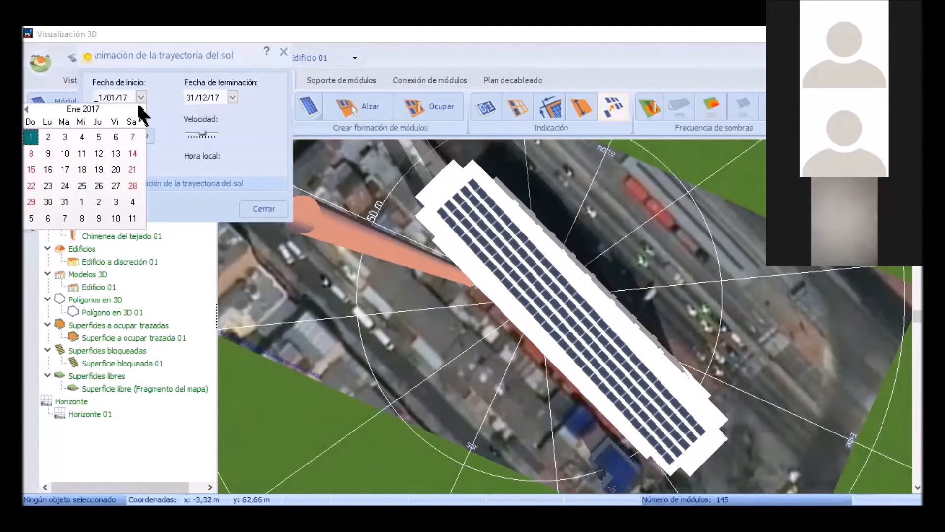
pyautogui.click(141, 109)
pyautogui.click(141, 109)
pyautogui.click(142, 109)
pyautogui.click(141, 109)
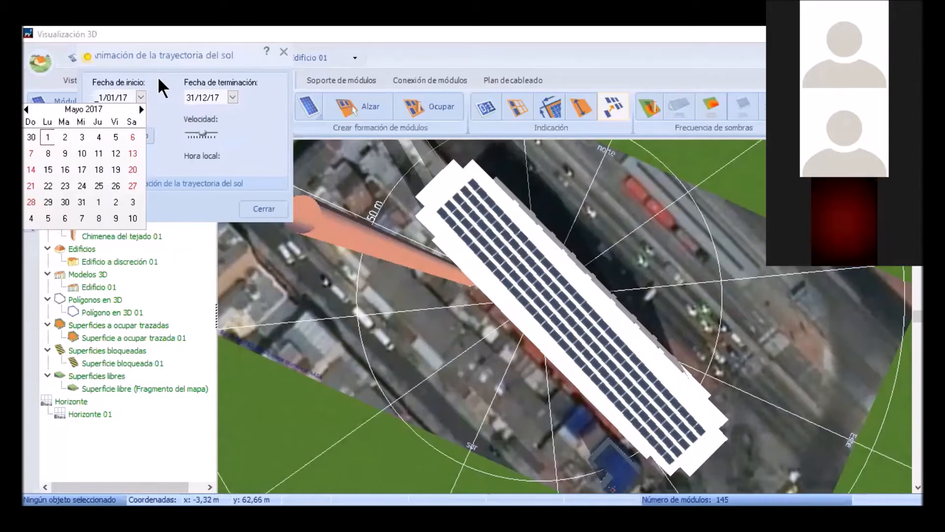
pyautogui.click(142, 96)
pyautogui.click(142, 97)
pyautogui.click(141, 110)
pyautogui.click(141, 109)
pyautogui.click(140, 109)
pyautogui.click(141, 109)
pyautogui.click(141, 110)
pyautogui.click(140, 110)
pyautogui.click(142, 110)
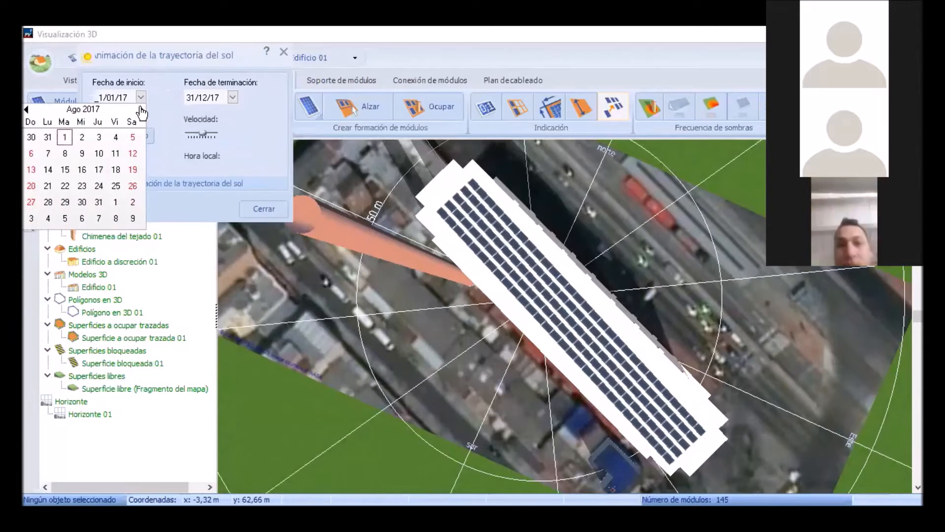
pyautogui.click(65, 136)
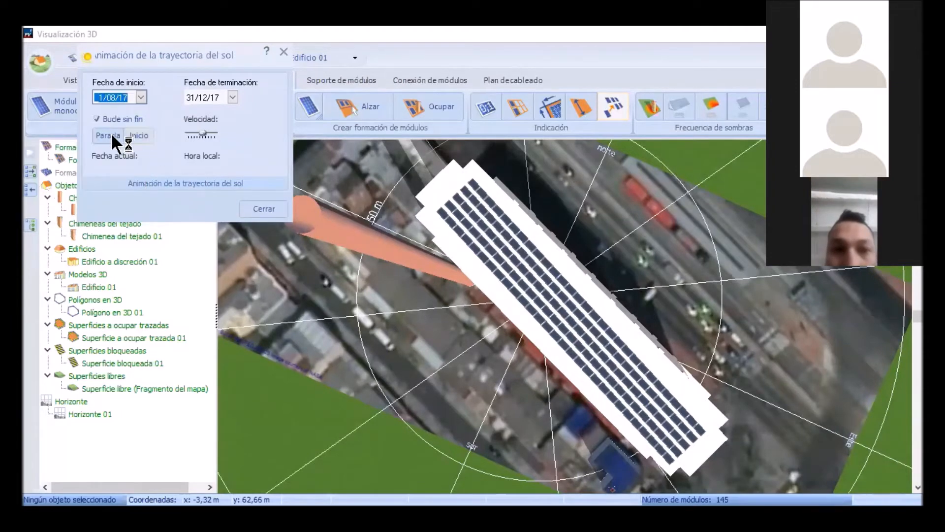
# - Run the sun path animation to examine the shadows on the modules, and close the animation and sun position settings
pyautogui.click(138, 133)
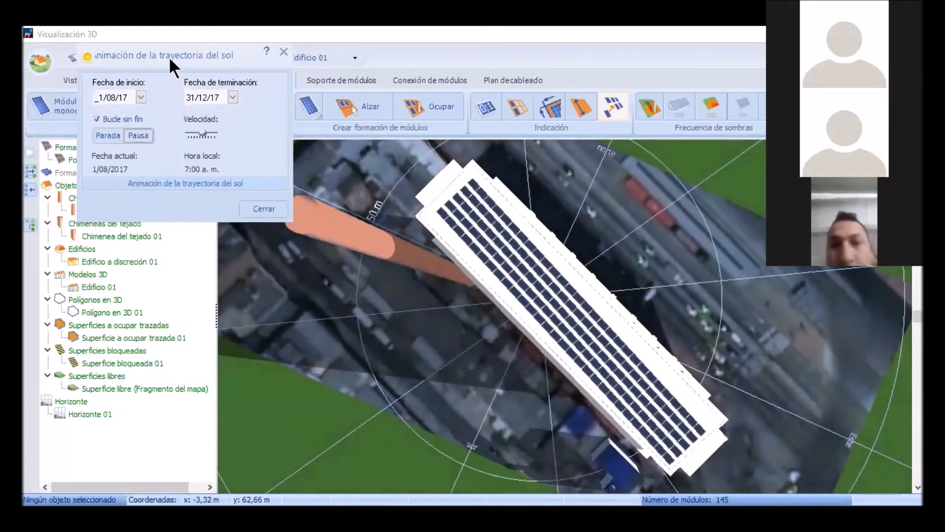
pyautogui.moveTo(169, 57); pyautogui.dragTo(124, 44)
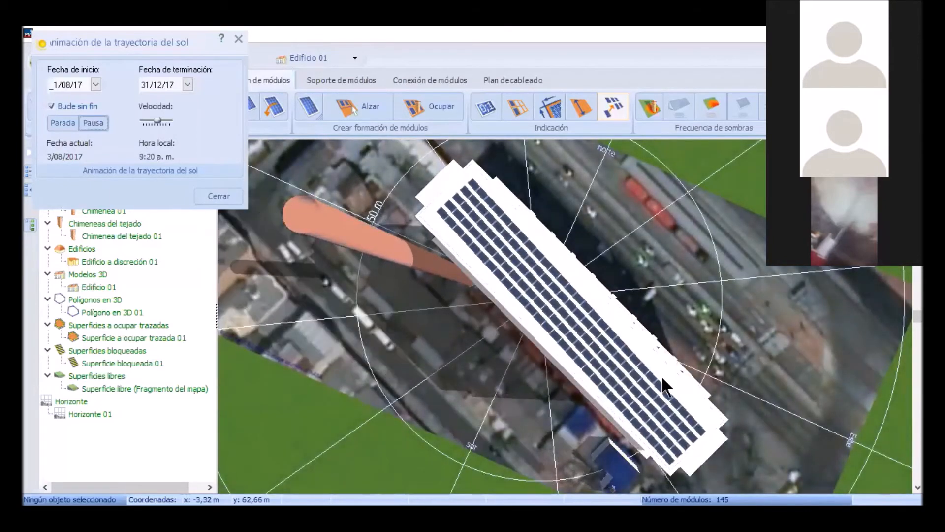
pyautogui.click(217, 197)
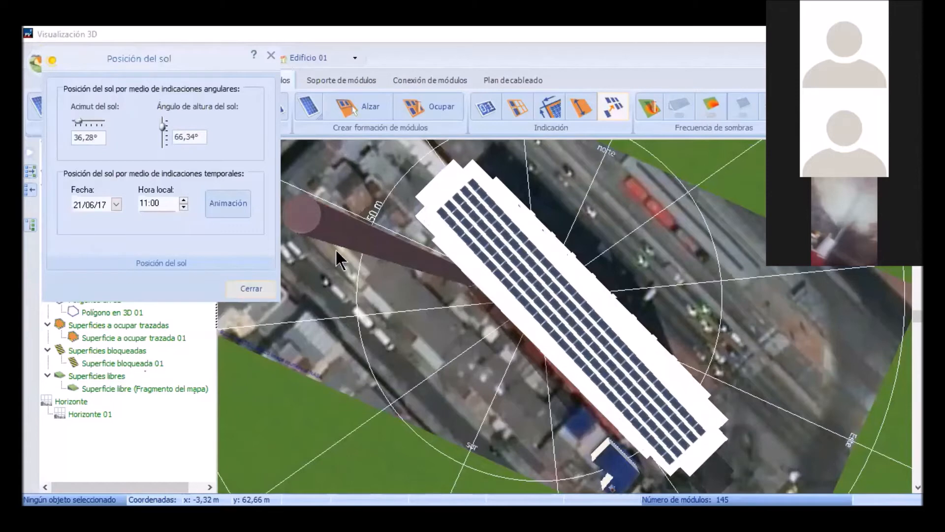
pyautogui.click(264, 286)
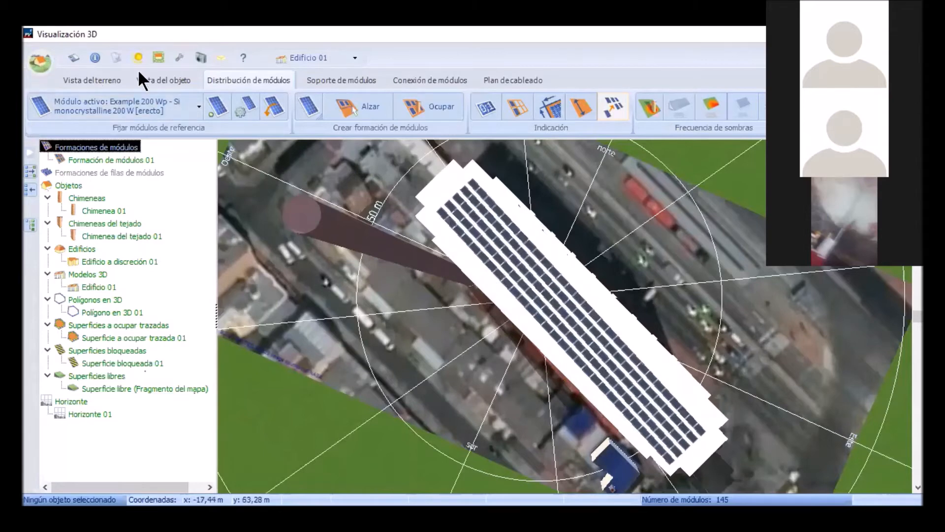
# - Compare the standard, east/west and façade PV*SOL presets for a new module mounting system, and cancel without creating one
pyautogui.click(331, 74)
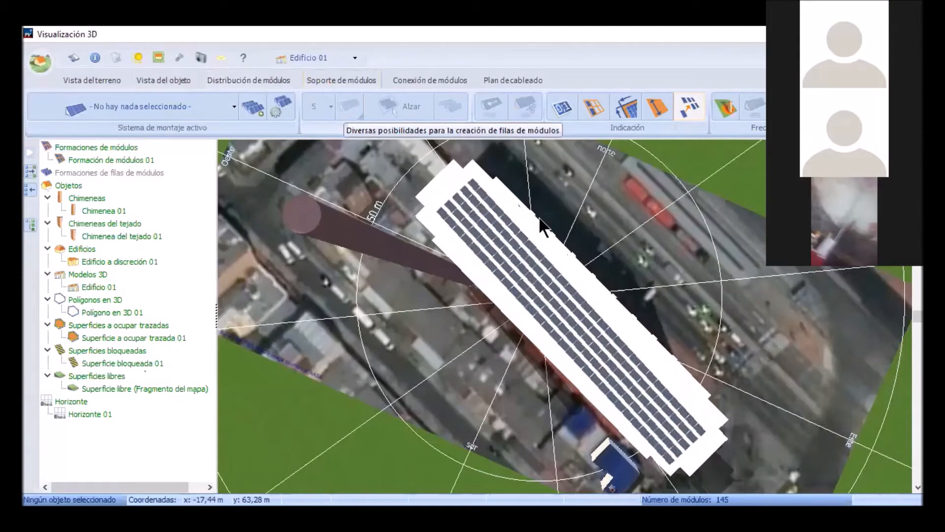
pyautogui.scroll(5, 554, 288)
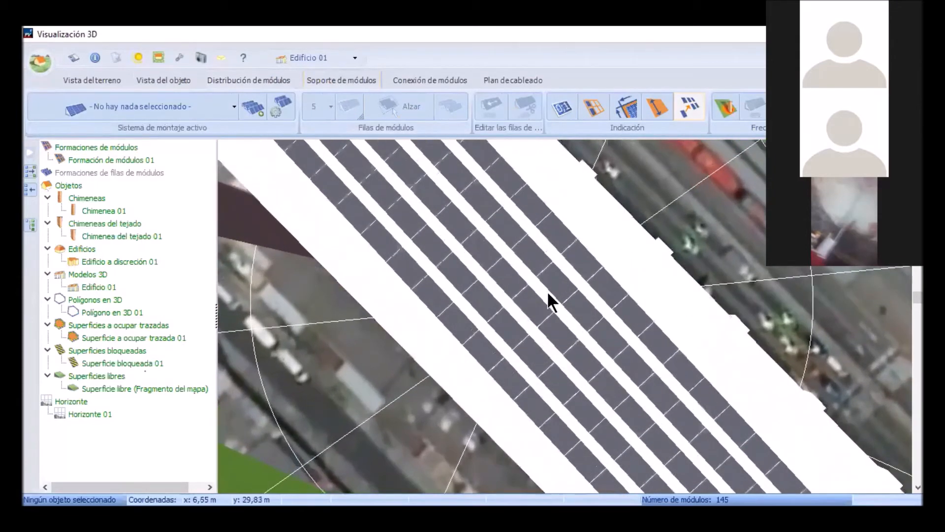
pyautogui.scroll(5, 548, 294)
pyautogui.scroll(-6, 510, 283)
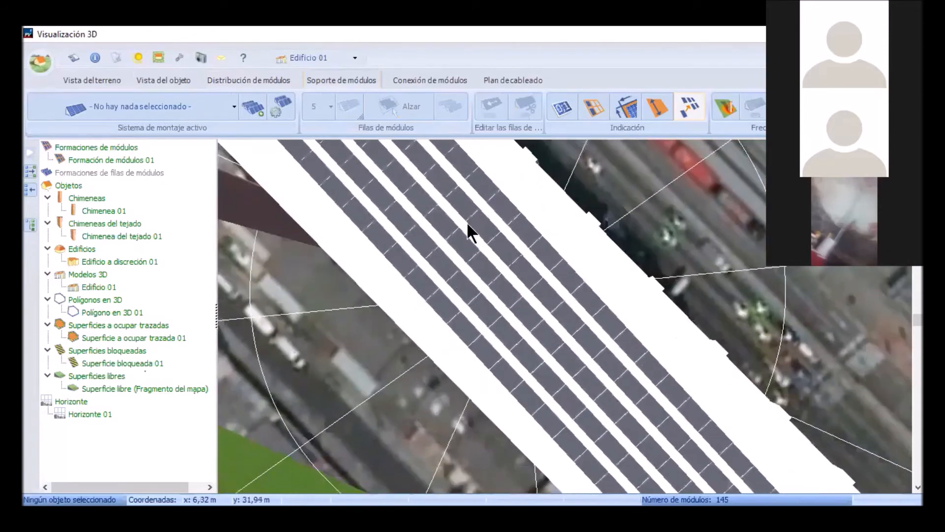
pyautogui.scroll(-5, 468, 214)
pyautogui.moveTo(476, 184); pyautogui.dragTo(554, 298, button='middle')
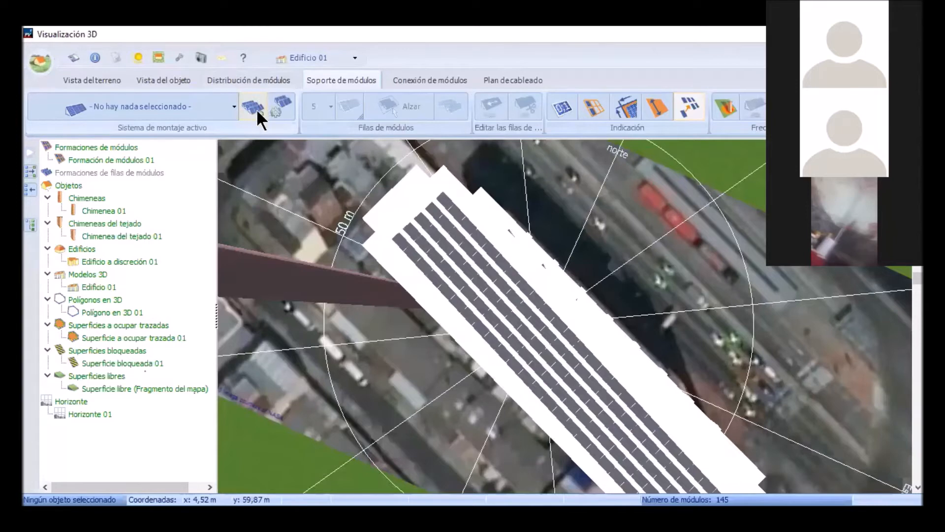
pyautogui.click(255, 109)
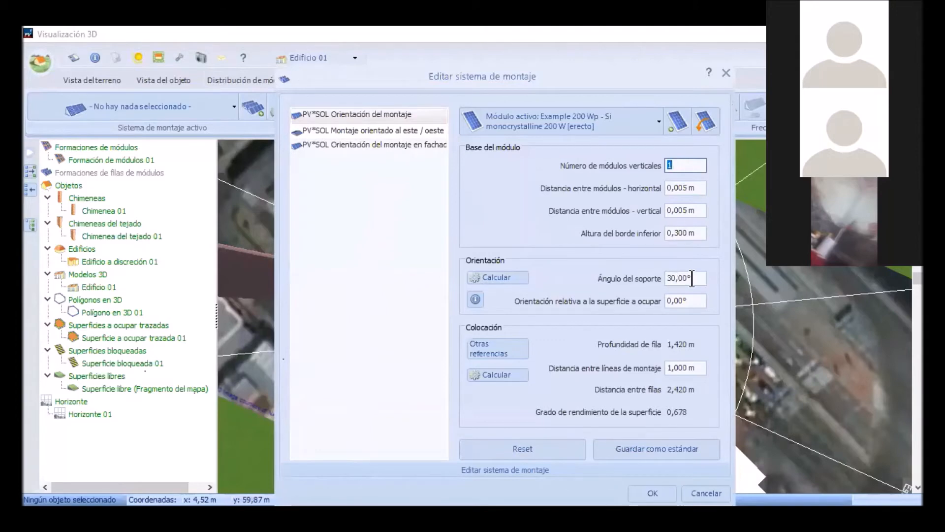
pyautogui.click(382, 132)
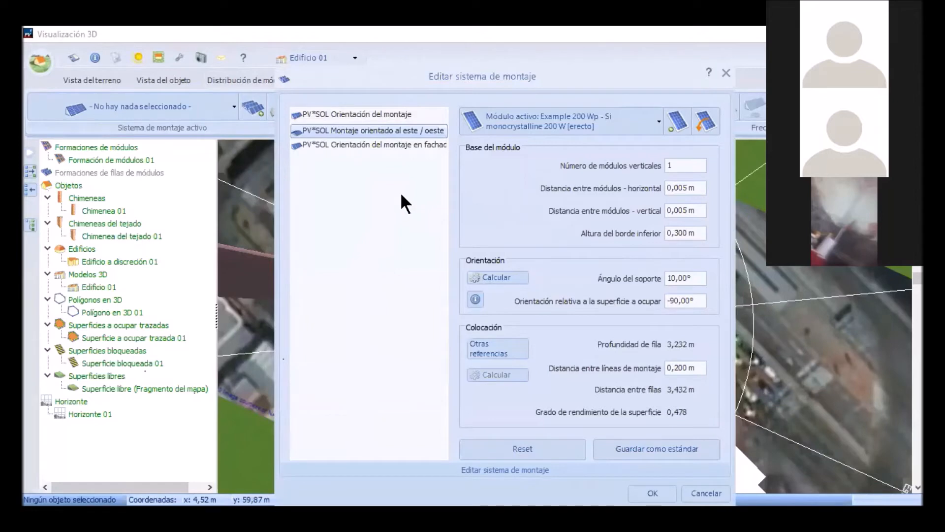
pyautogui.click(381, 146)
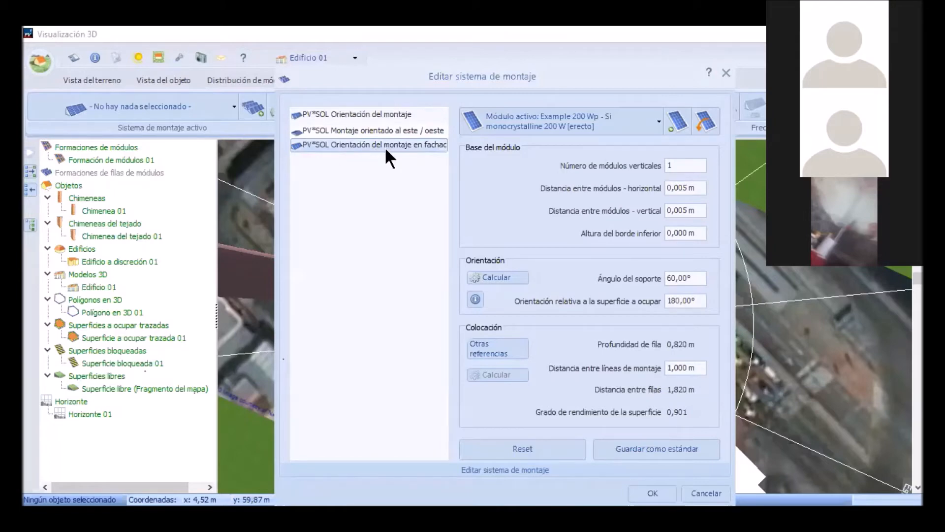
pyautogui.click(377, 112)
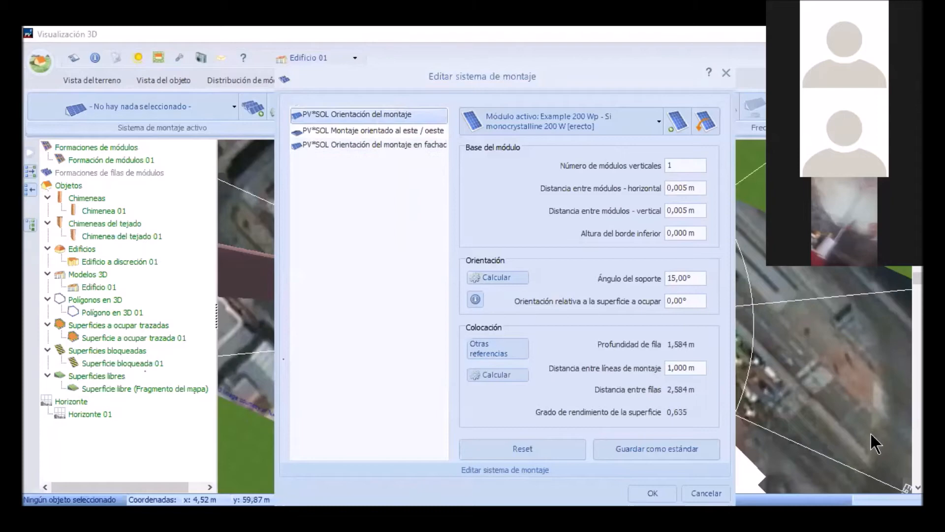
pyautogui.click(706, 493)
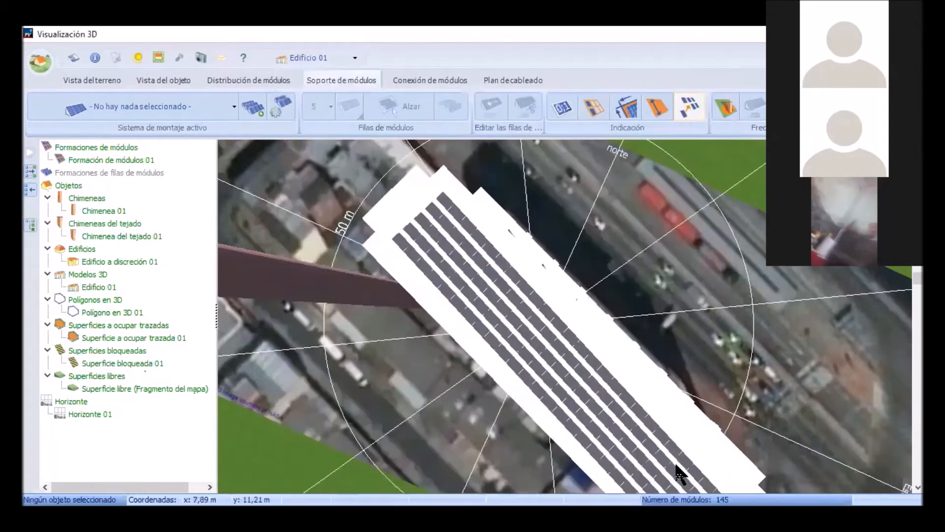
# - Create a mounting system from the PV*SOL Orientación del montaje preset for the Example 200 Wp module
pyautogui.moveTo(643, 329); pyautogui.dragTo(641, 277)
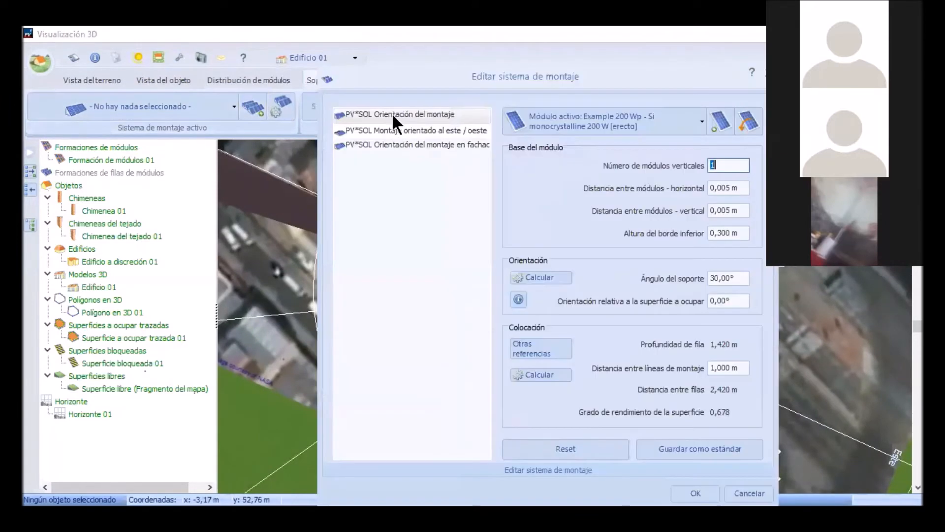
pyautogui.click(392, 114)
pyautogui.click(681, 494)
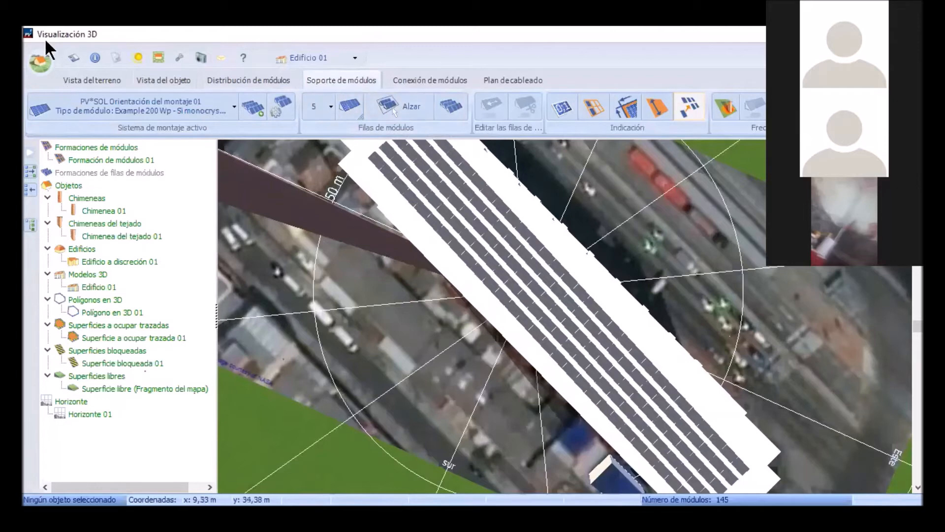
# - Start the module connection for Edificio 01 and open the inverter database to edit the proposal's selection
pyautogui.click(437, 80)
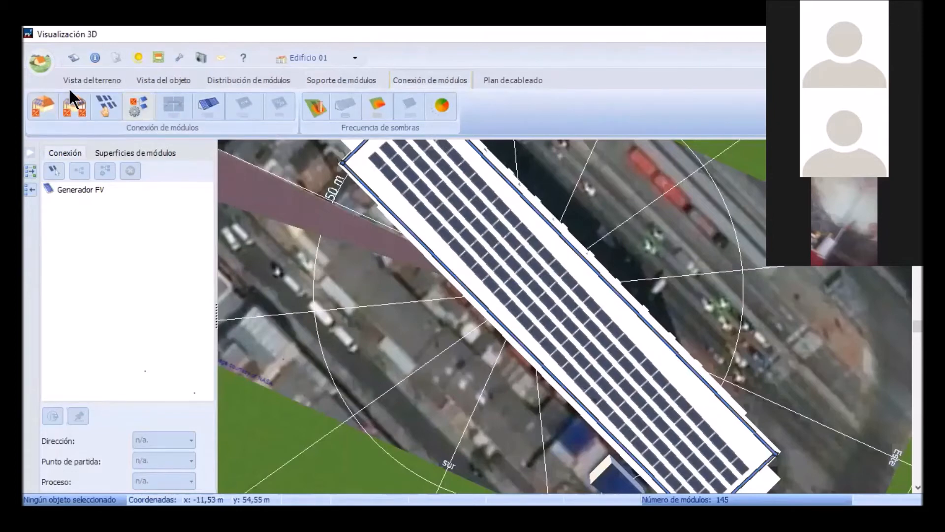
pyautogui.click(37, 108)
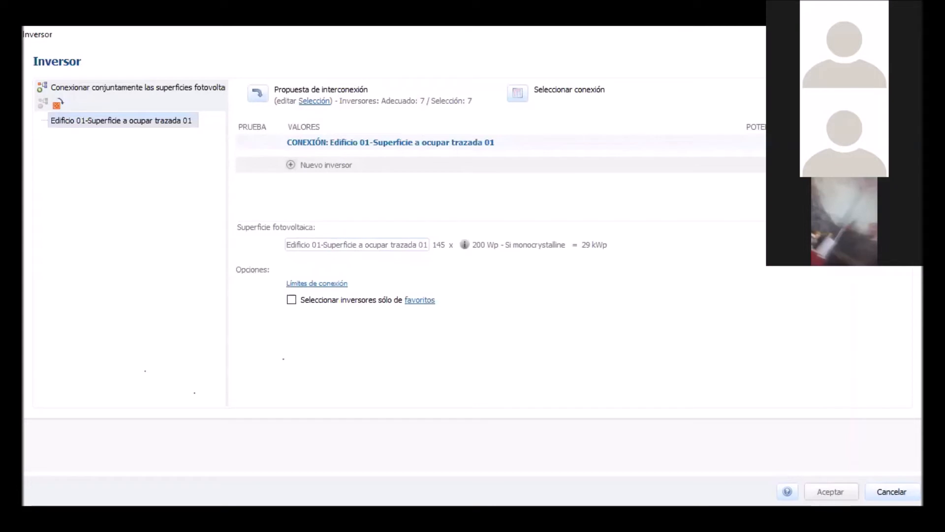
pyautogui.click(315, 101)
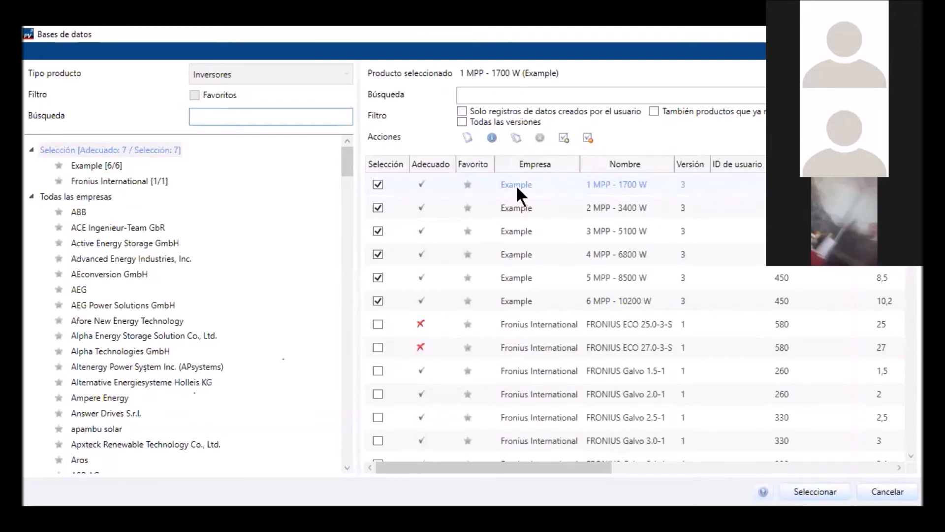
# - Browse the list of manufacturers in the inverter database
pyautogui.scroll(-20, 135, 250)
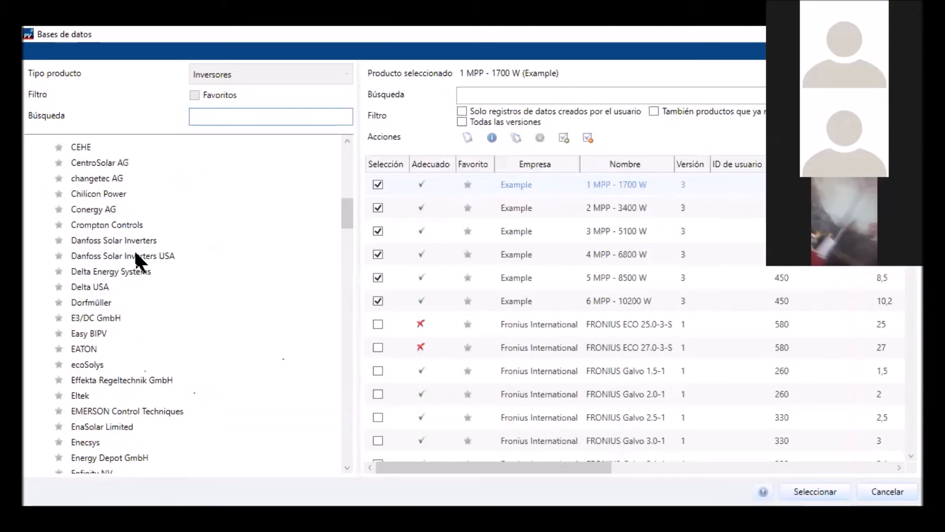
pyautogui.scroll(-20, 137, 268)
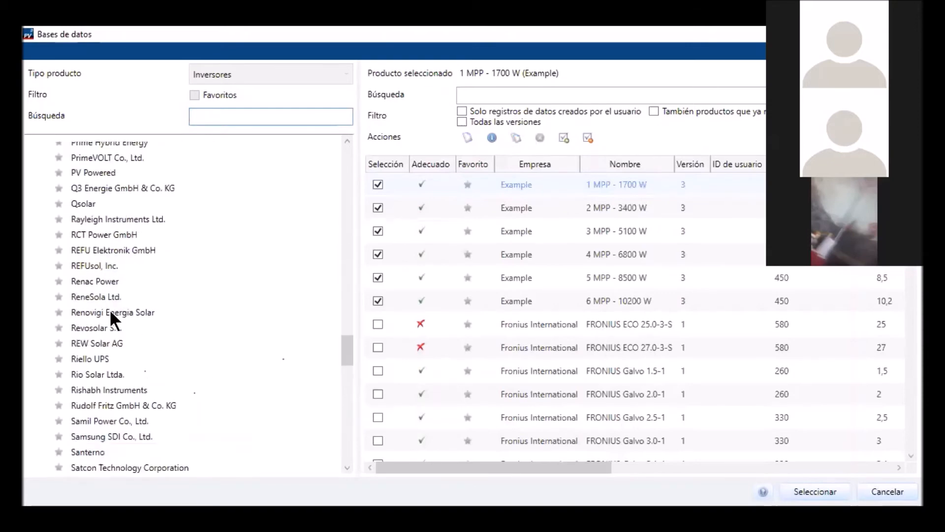
pyautogui.scroll(-8, 110, 329)
pyautogui.scroll(20, 110, 329)
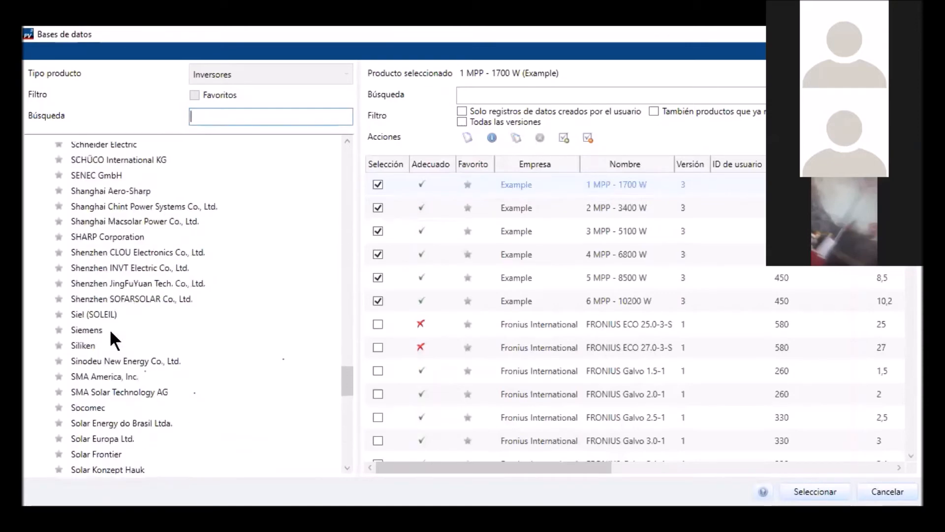
pyautogui.scroll(11, 109, 329)
pyautogui.scroll(-2, 109, 329)
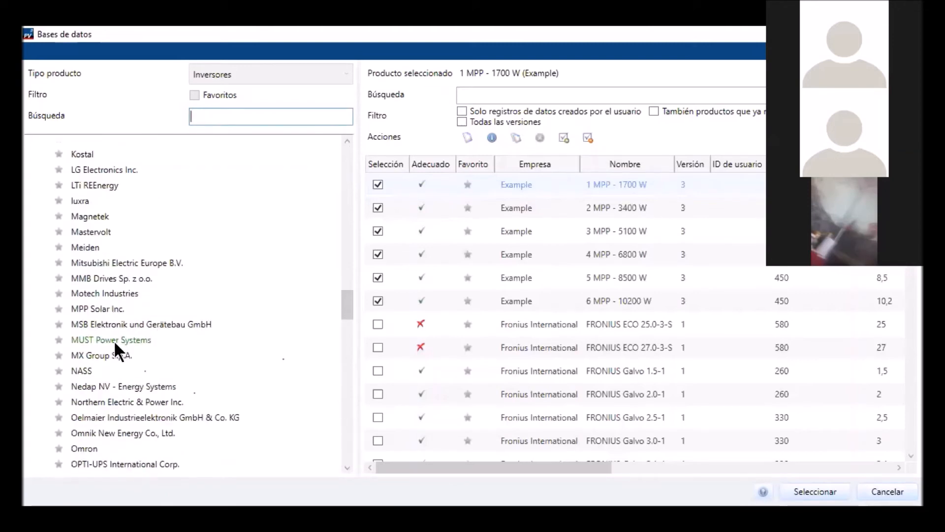
pyautogui.scroll(20, 128, 347)
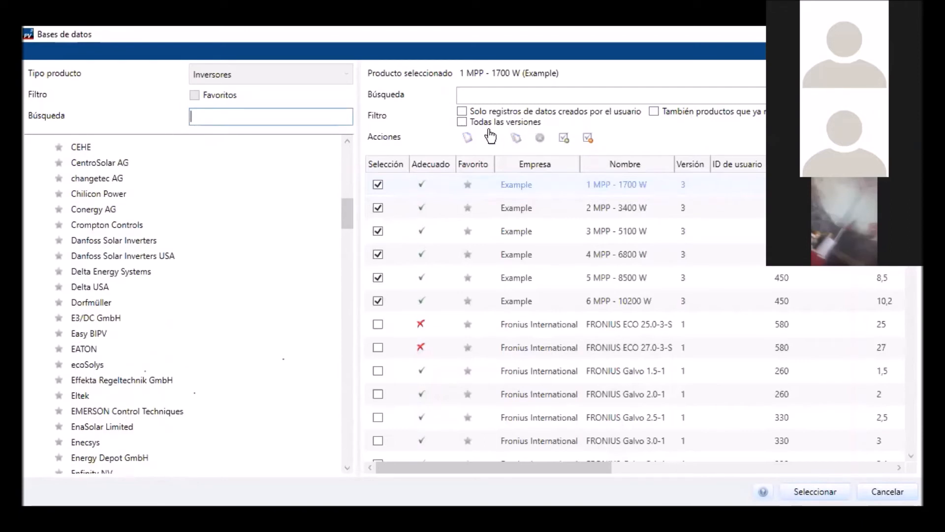
# - Examine the electrical, MPP tracker and efficiency fields of a new inverter record, discard it, and accept the existing inverter selection
pyautogui.click(469, 138)
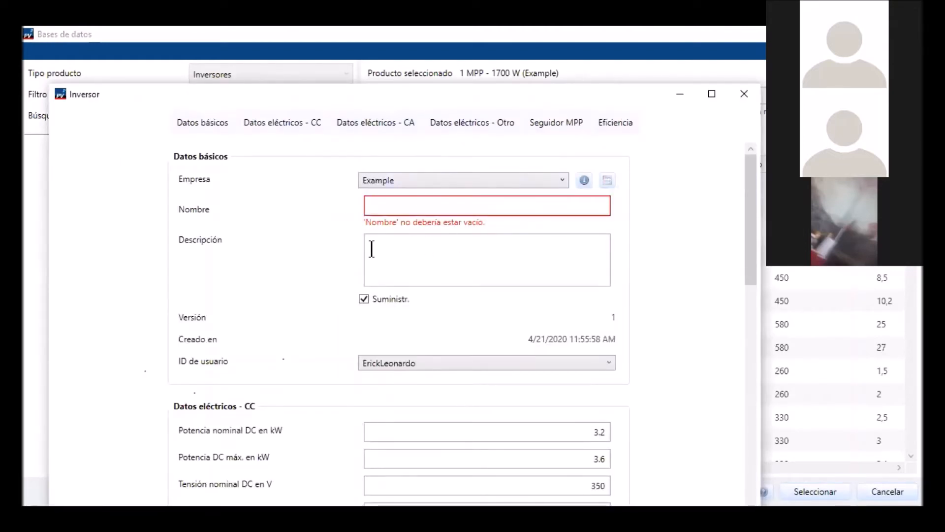
pyautogui.scroll(-5, 373, 422)
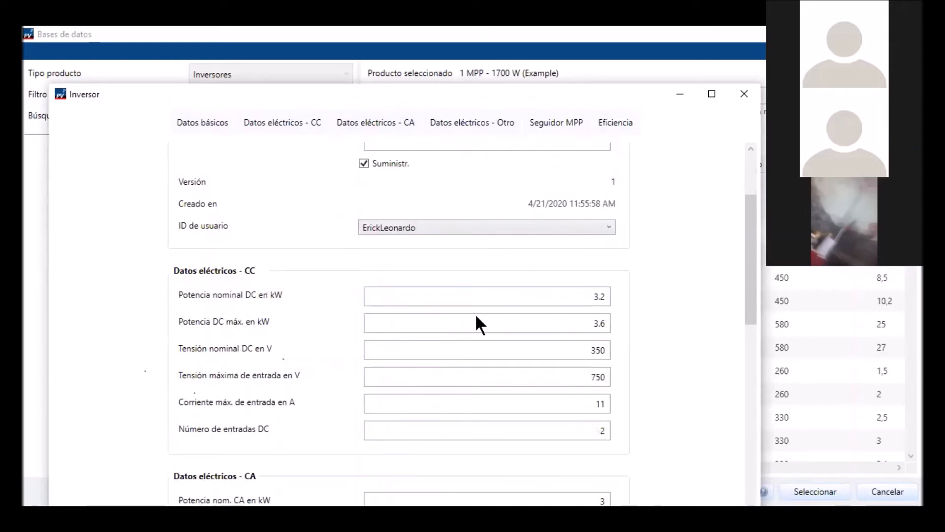
pyautogui.scroll(-20, 489, 323)
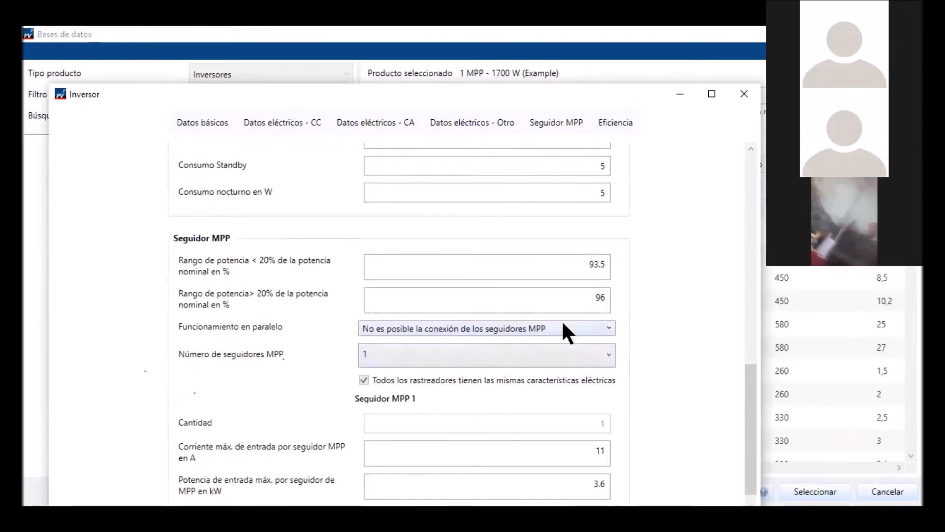
pyautogui.scroll(-10, 517, 315)
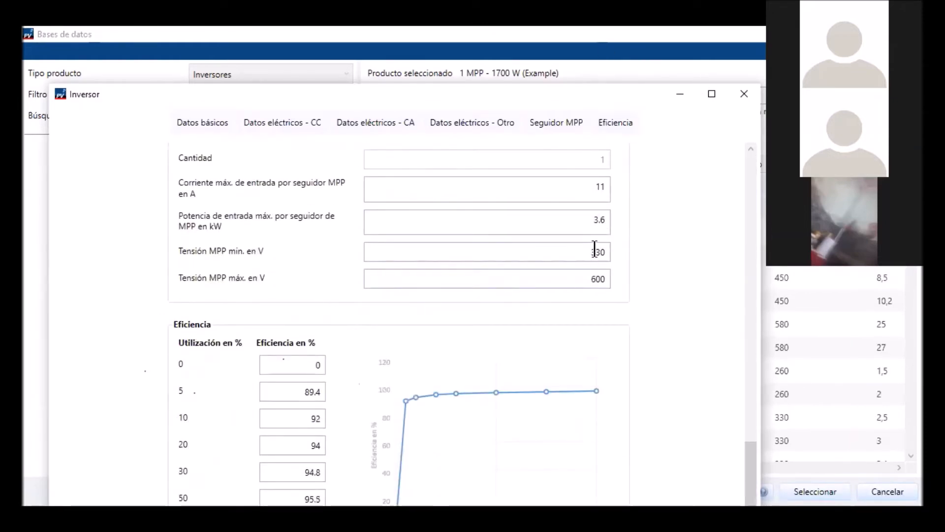
pyautogui.click(743, 94)
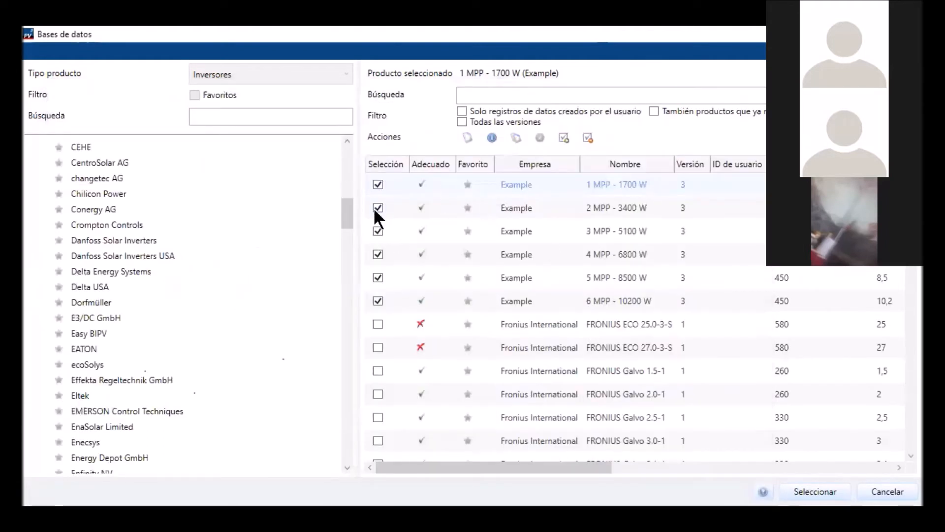
pyautogui.click(812, 494)
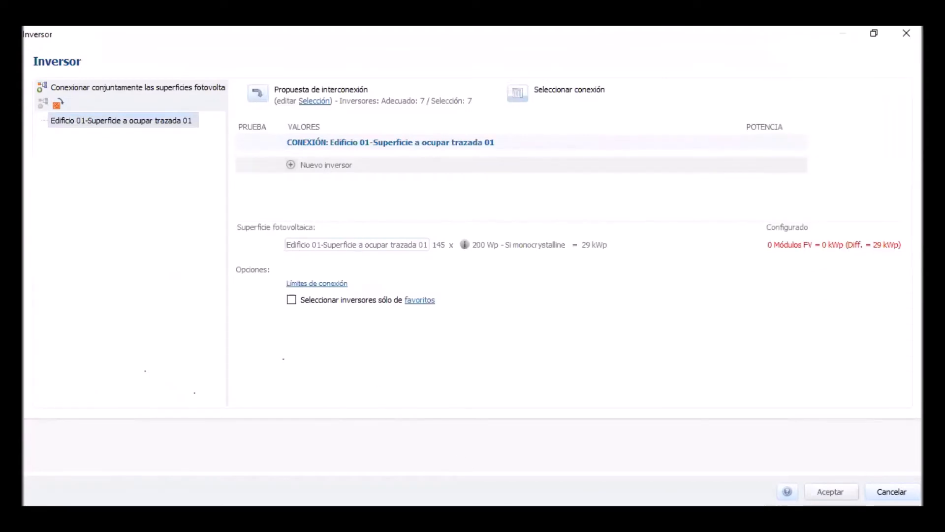
# - Generate the interconnection proposal of five Example 3 MPP - 5100 W inverters for Edificio 01 and accept it
pyautogui.click(257, 96)
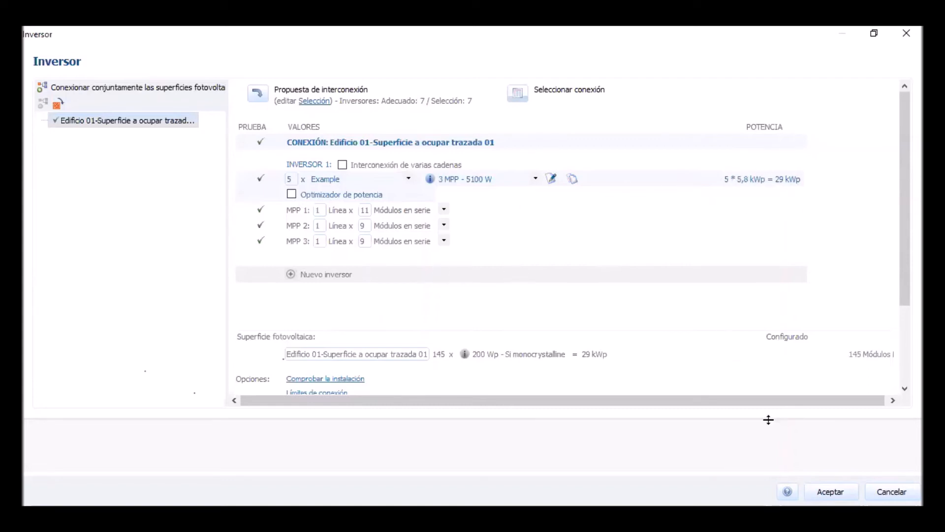
pyautogui.click(830, 493)
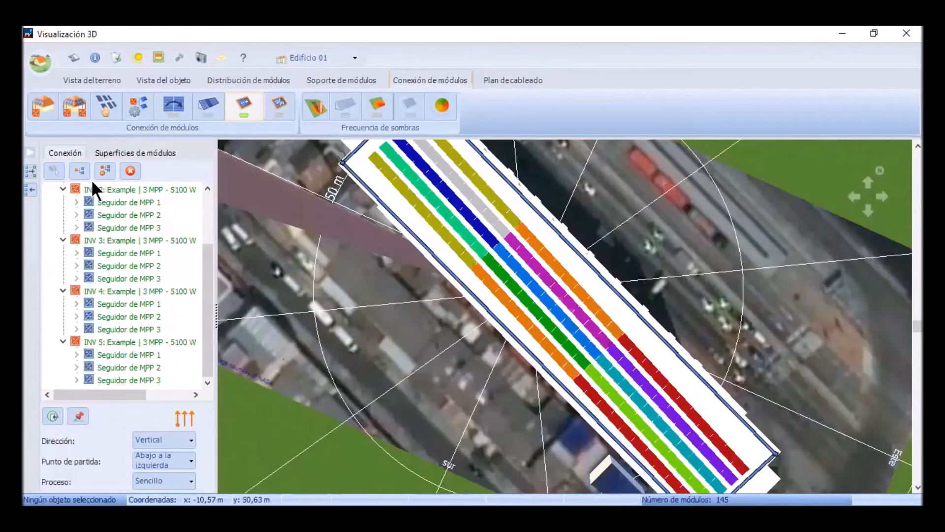
# - Examine which roof modules are assigned to inverter 2, to each of its three MPP trackers, and to the whole system
pyautogui.click(133, 193)
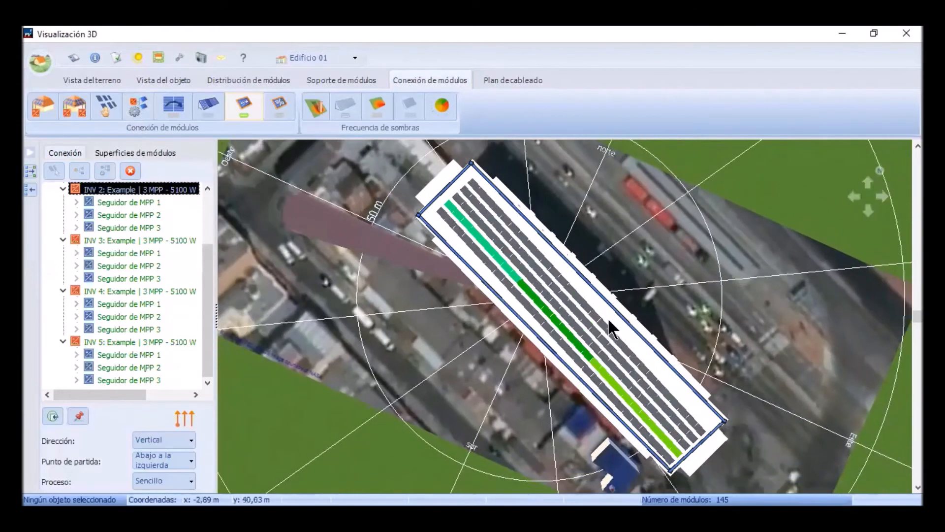
pyautogui.scroll(4, 650, 414)
pyautogui.scroll(-1, 249, 182)
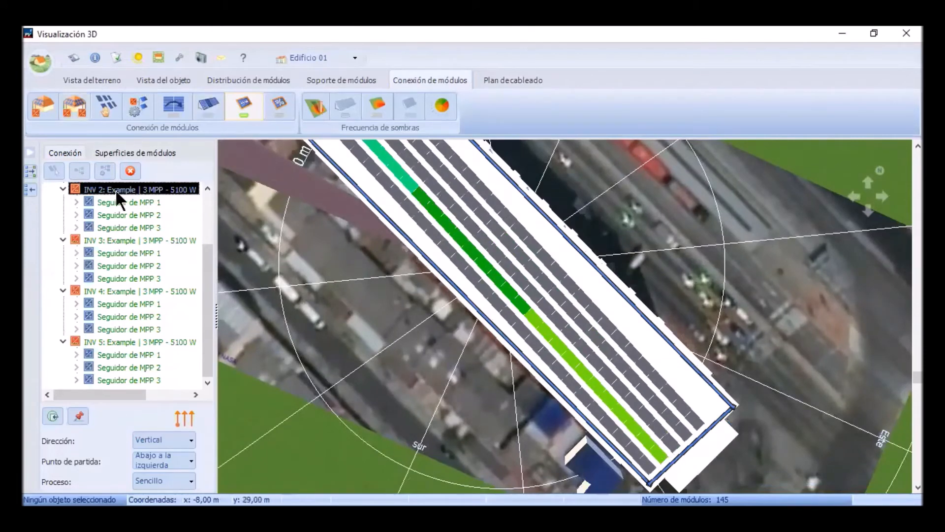
pyautogui.click(135, 202)
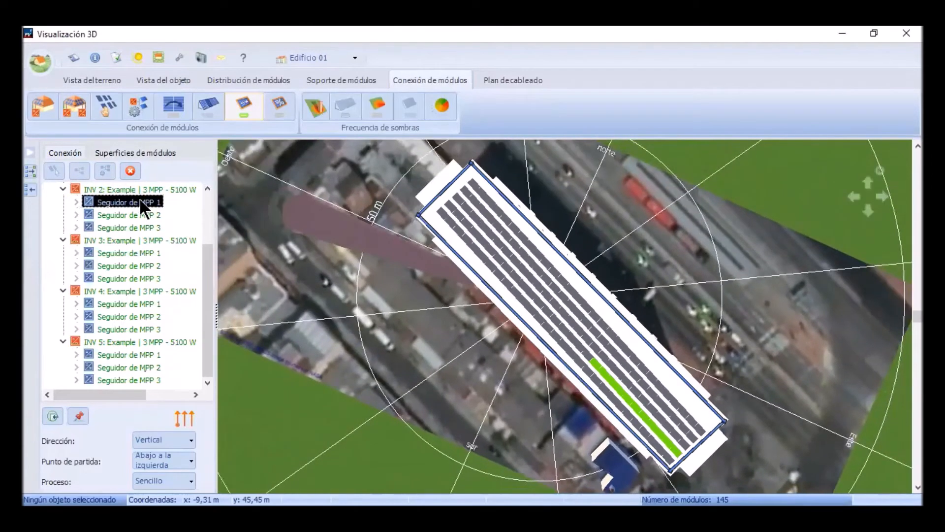
pyautogui.click(135, 215)
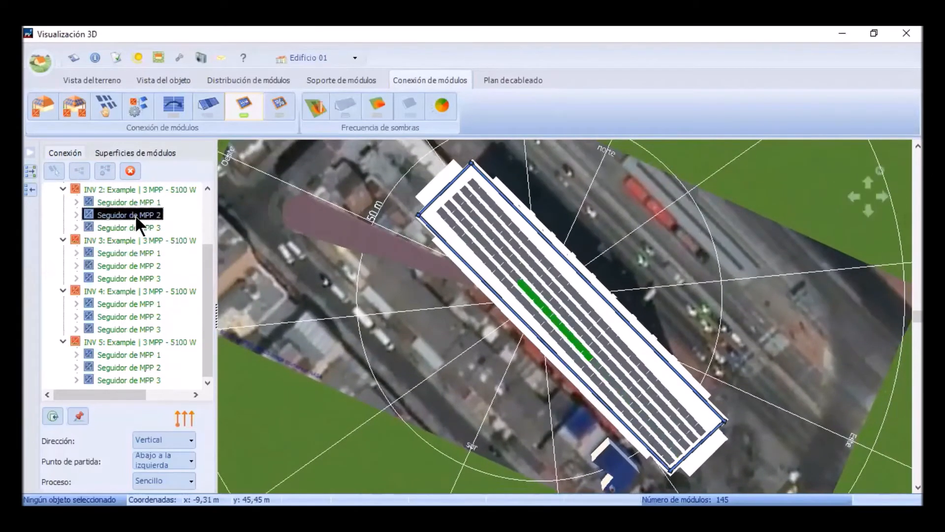
pyautogui.click(138, 226)
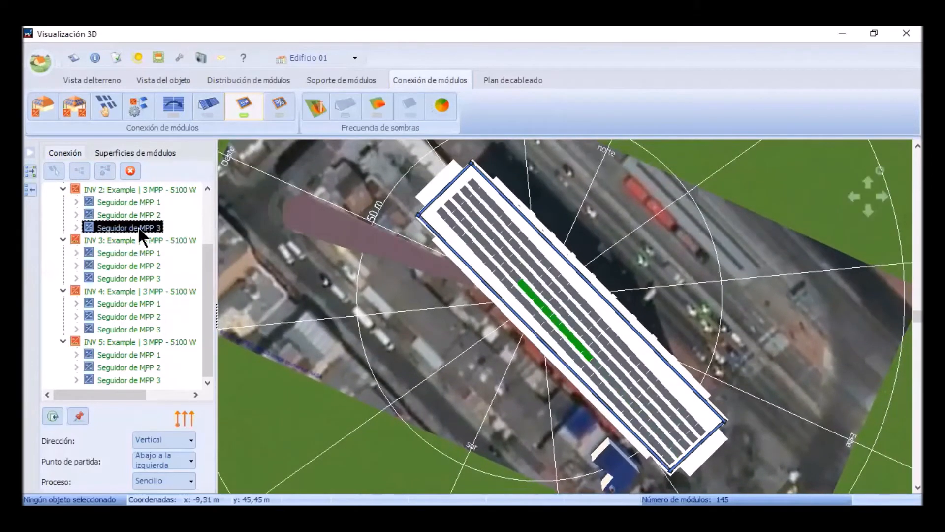
pyautogui.click(130, 189)
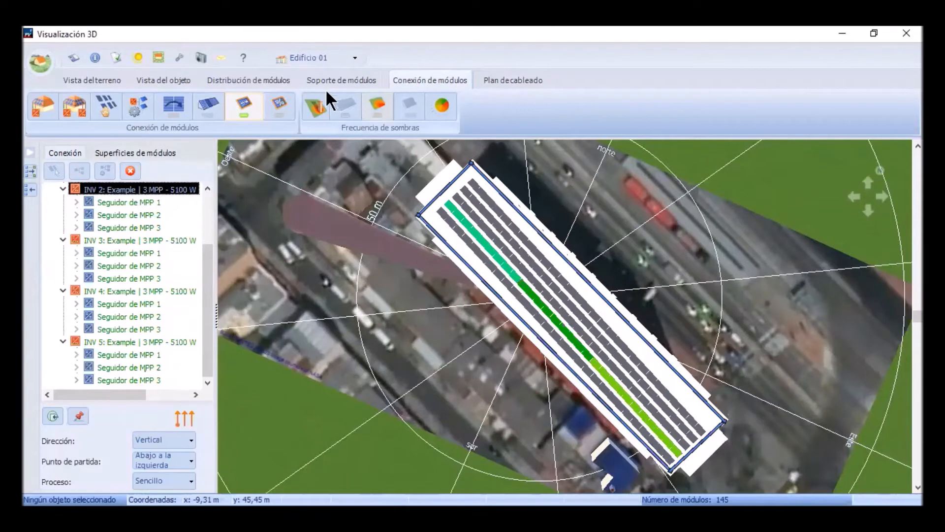
pyautogui.scroll(2, 104, 205)
pyautogui.click(116, 215)
pyautogui.click(110, 202)
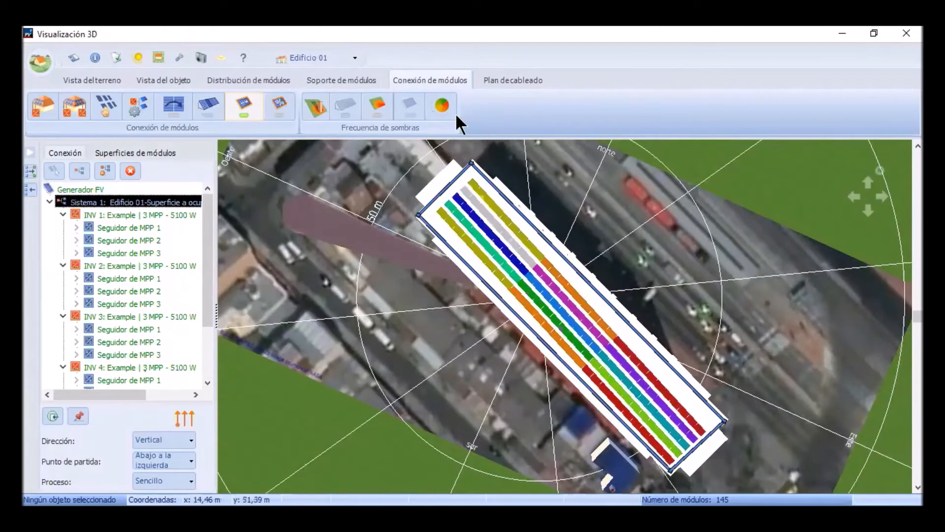
# - Show the shading frequency on the roof and examine the module percentages at the end nearest the tall object's shadow
pyautogui.click(397, 117)
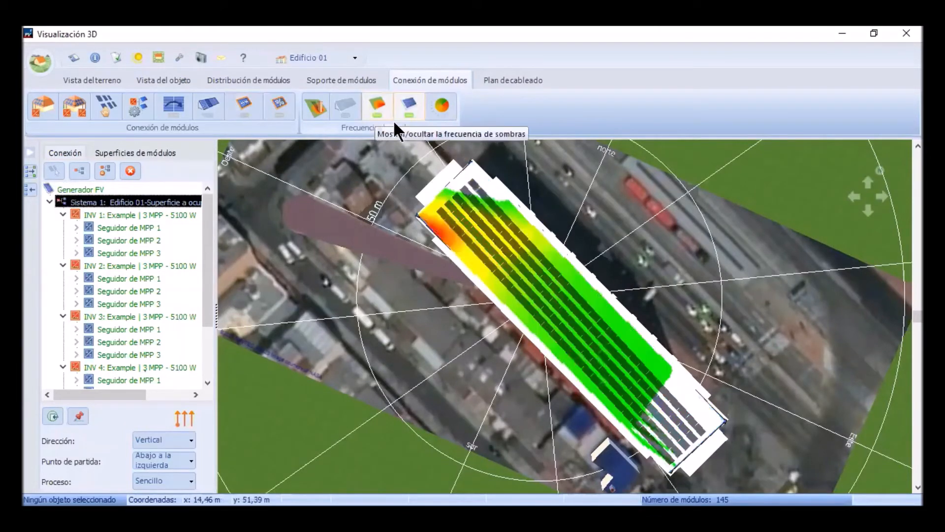
pyautogui.scroll(4, 507, 247)
pyautogui.scroll(5, 512, 259)
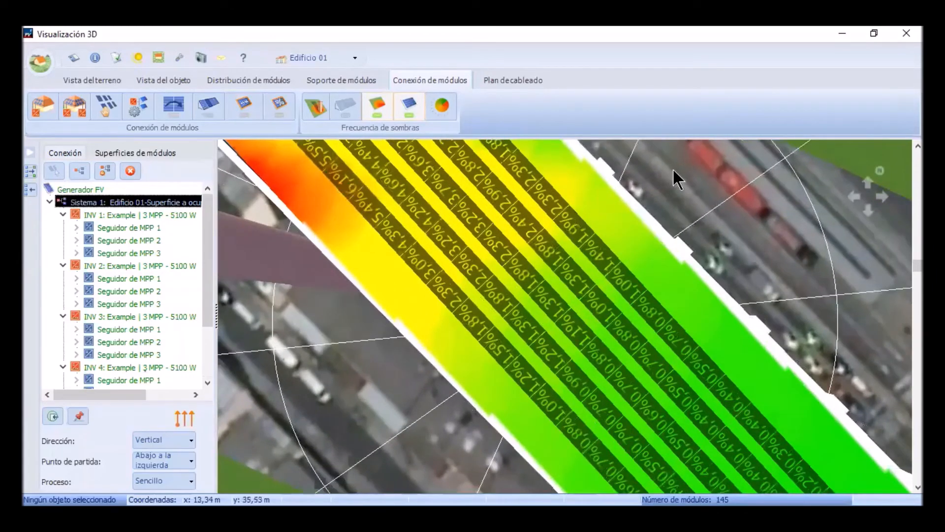
pyautogui.scroll(-2, 320, 330)
pyautogui.scroll(-3, 346, 238)
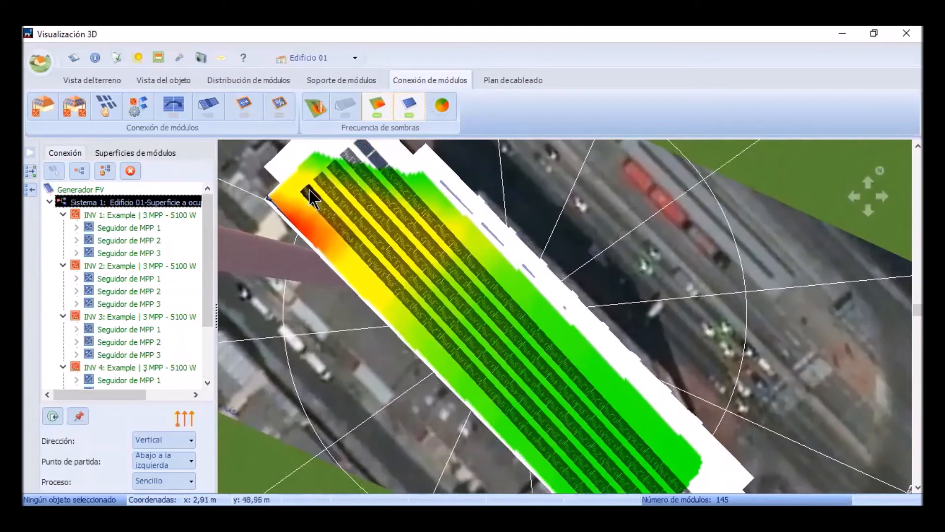
pyautogui.scroll(-3, 368, 261)
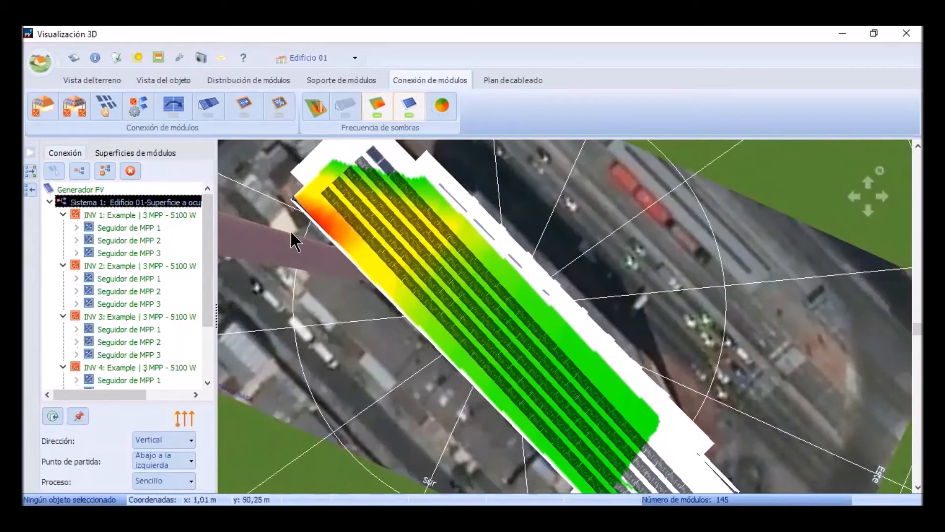
# - Examine the shading percentages of the modules along the middle of the roof and at its least shaded end
pyautogui.scroll(10, 574, 400)
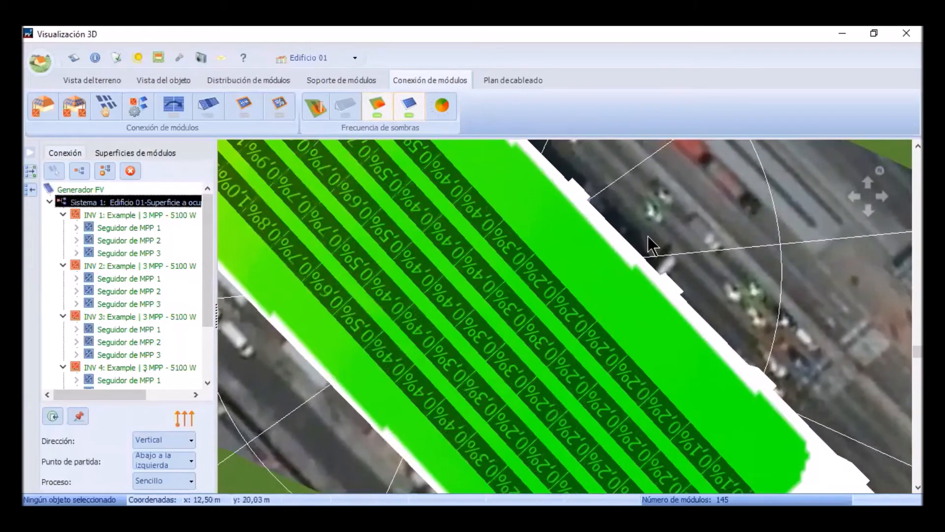
pyautogui.scroll(-6, 488, 295)
pyautogui.scroll(-2, 491, 307)
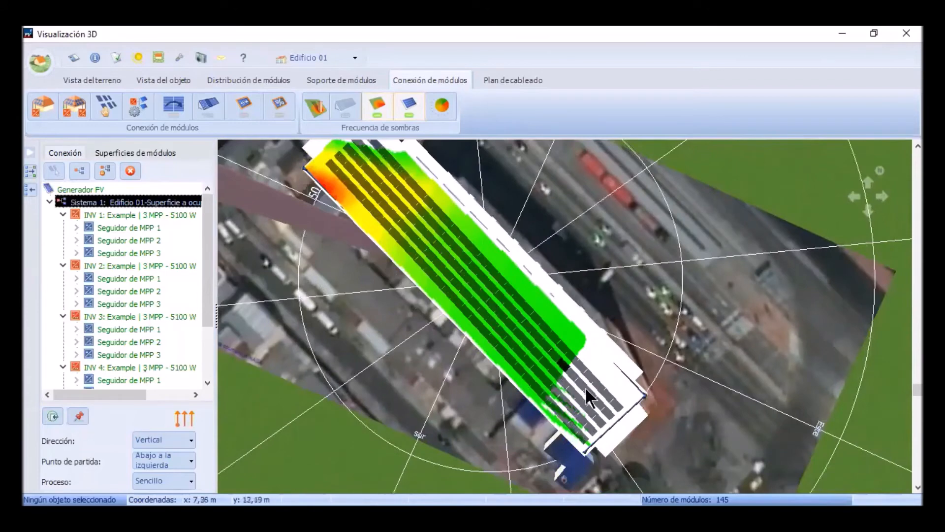
pyautogui.scroll(2, 607, 408)
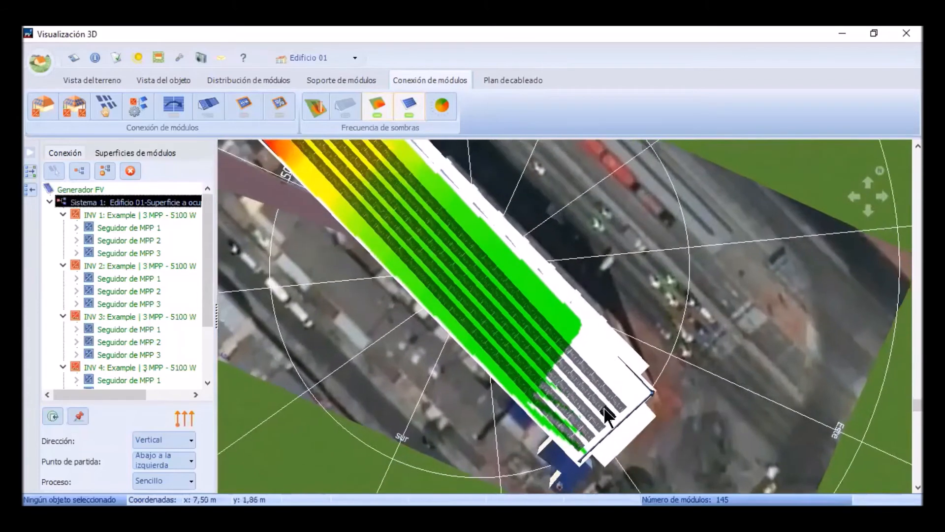
pyautogui.scroll(3, 606, 409)
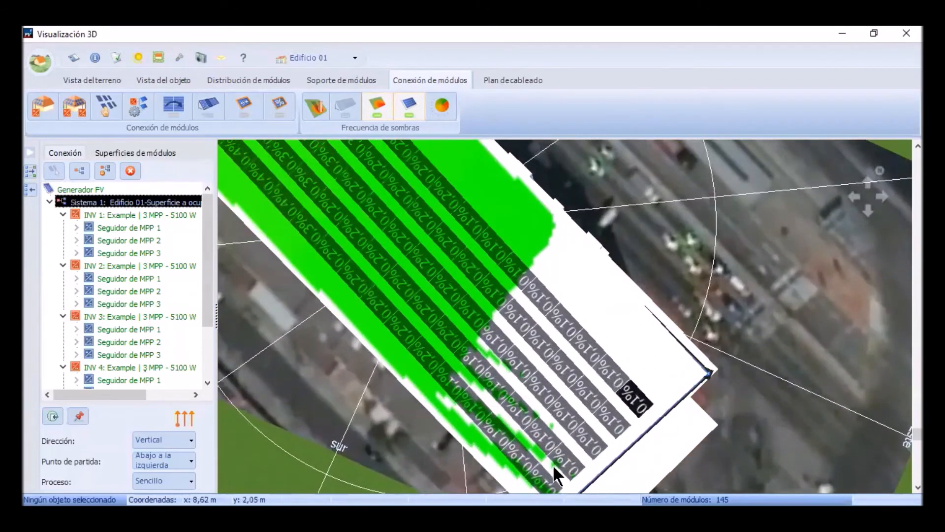
pyautogui.scroll(-3, 481, 359)
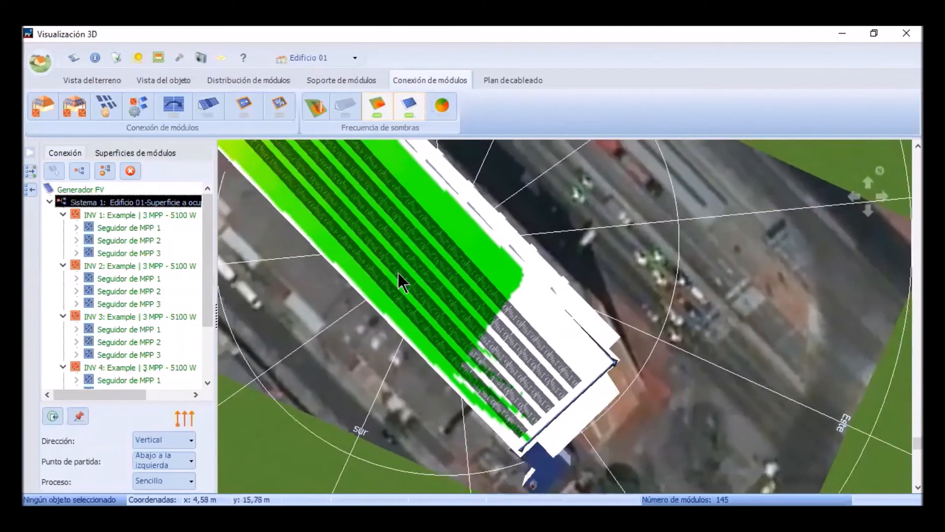
# - Compare the module shading percentages across the whole roof, inspecting the most shaded rows up close again
pyautogui.scroll(-3, 398, 272)
pyautogui.scroll(2, 412, 159)
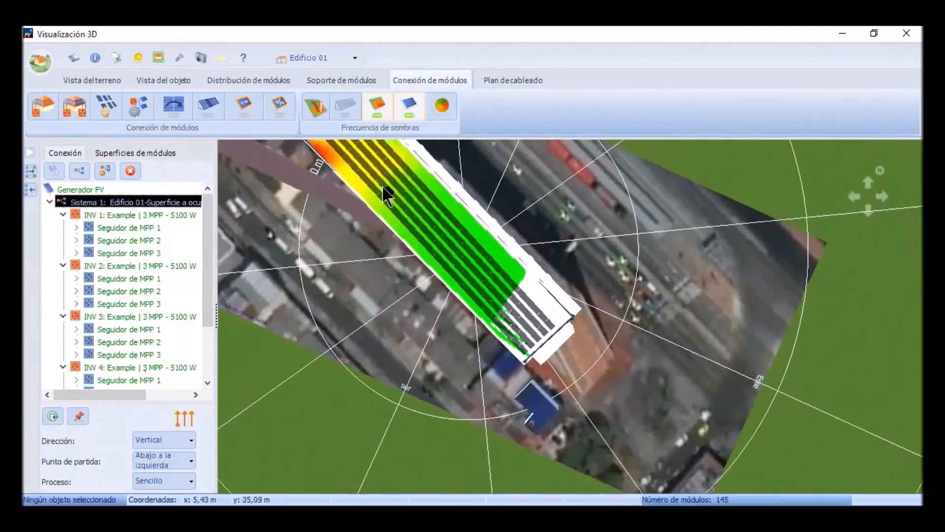
pyautogui.scroll(2, 383, 183)
pyautogui.moveTo(566, 198); pyautogui.dragTo(613, 306)
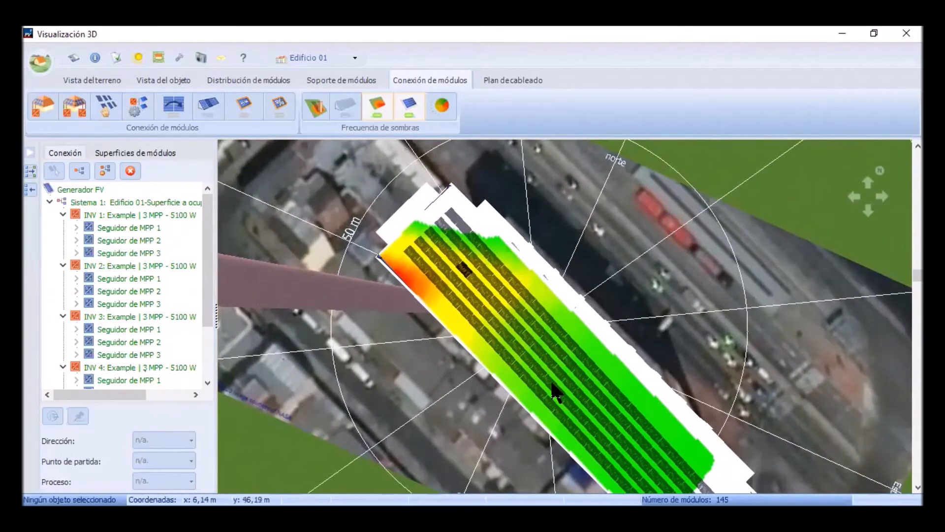
pyautogui.scroll(5, 425, 288)
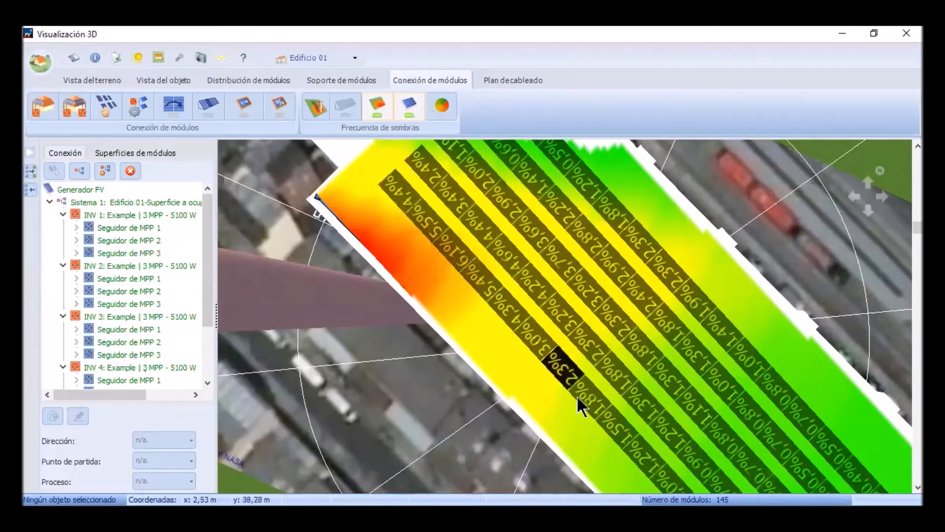
pyautogui.scroll(-2, 579, 399)
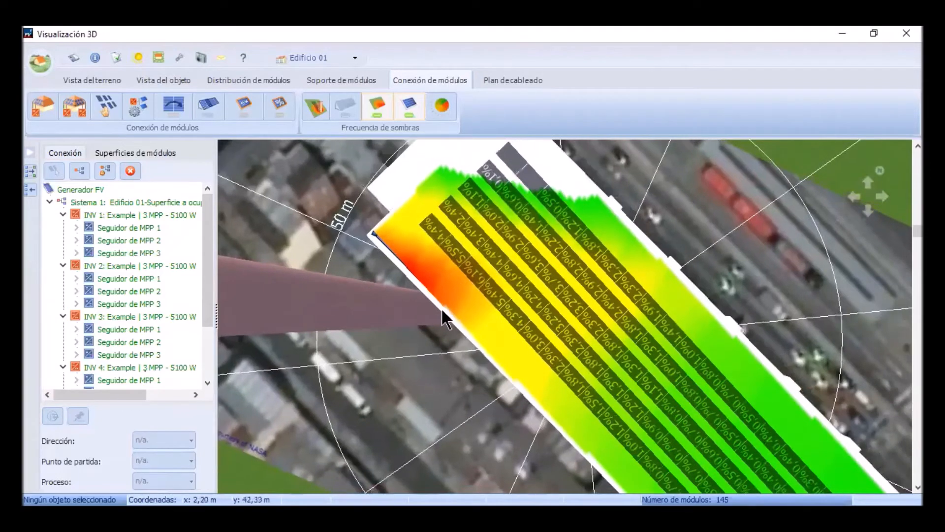
# - Review the string layout of Sistema 1 on the roof and delete all module connections
pyautogui.click(103, 202)
pyautogui.scroll(-5, 606, 368)
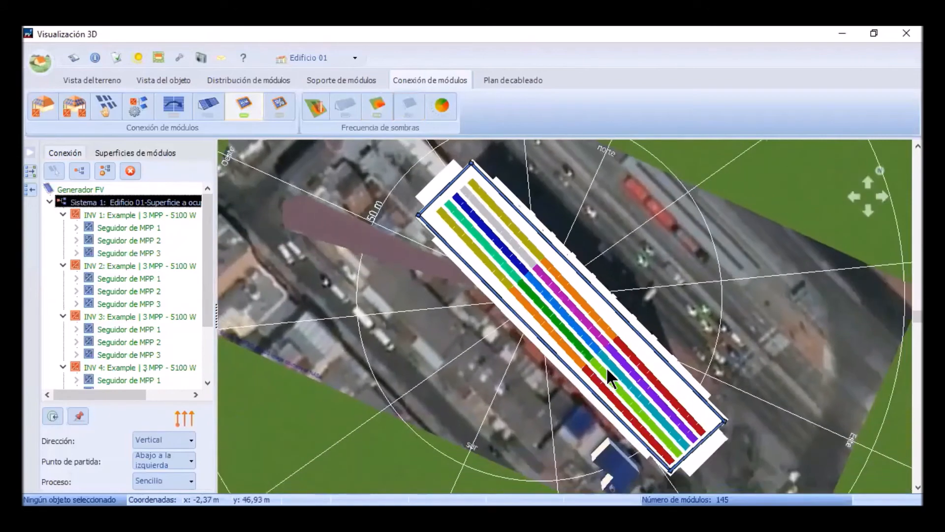
pyautogui.scroll(2, 607, 368)
pyautogui.scroll(1, 510, 316)
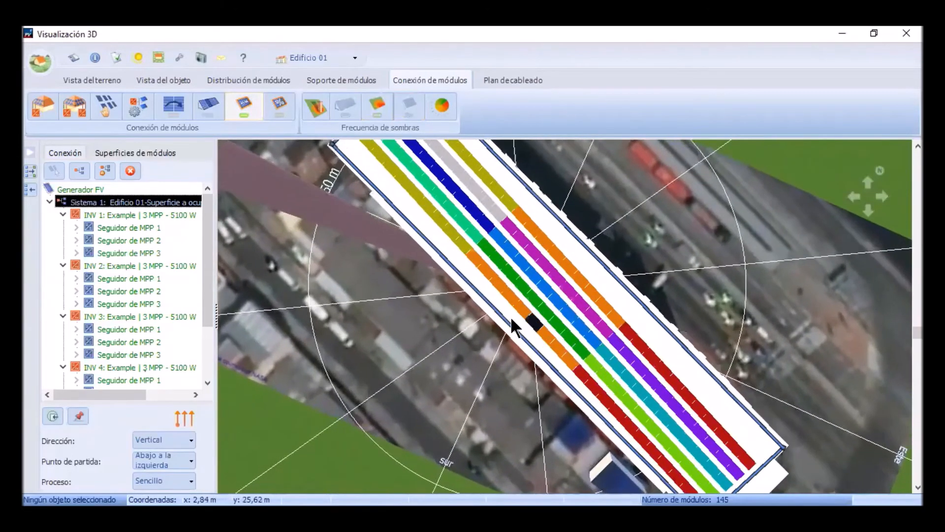
pyautogui.scroll(-2, 365, 240)
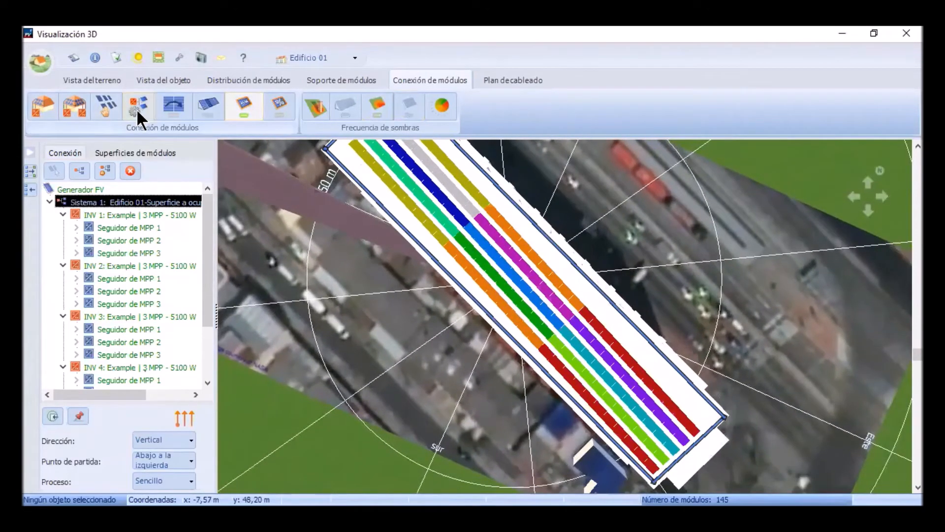
pyautogui.click(130, 171)
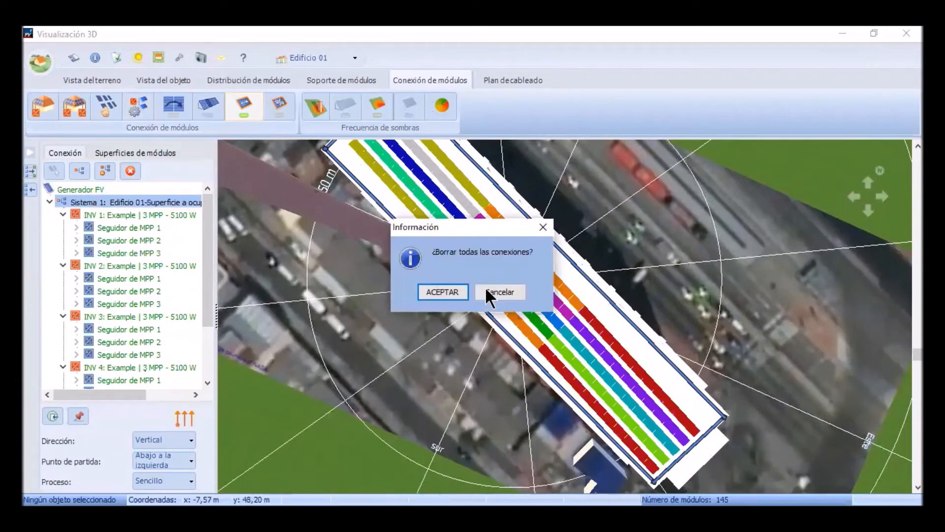
pyautogui.click(443, 292)
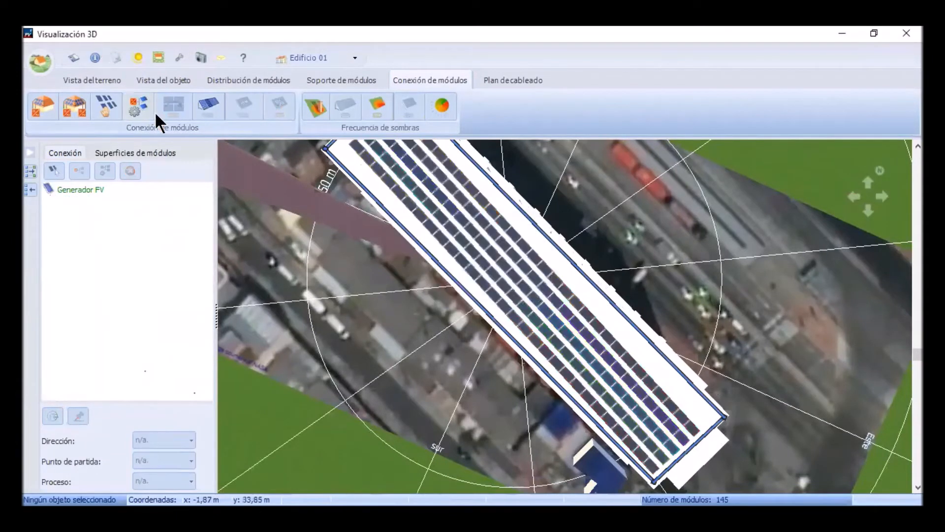
pyautogui.click(138, 106)
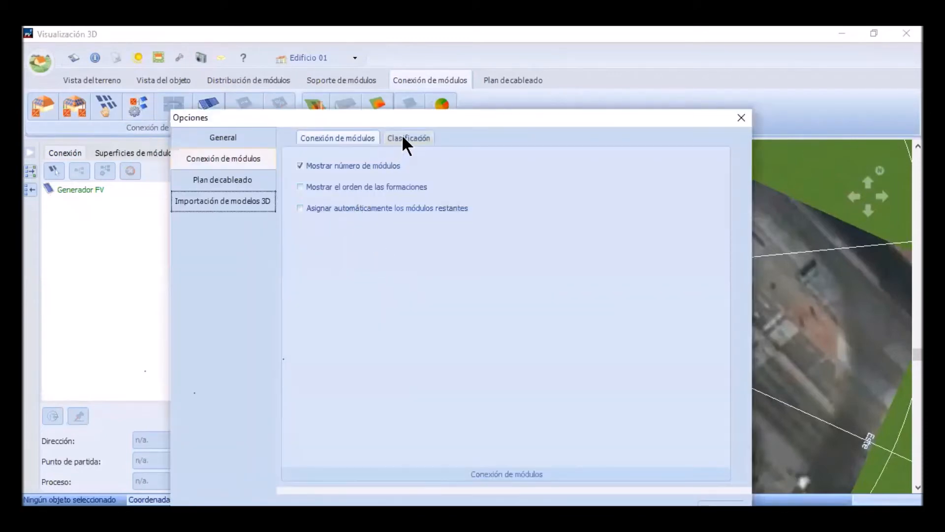
pyautogui.click(224, 139)
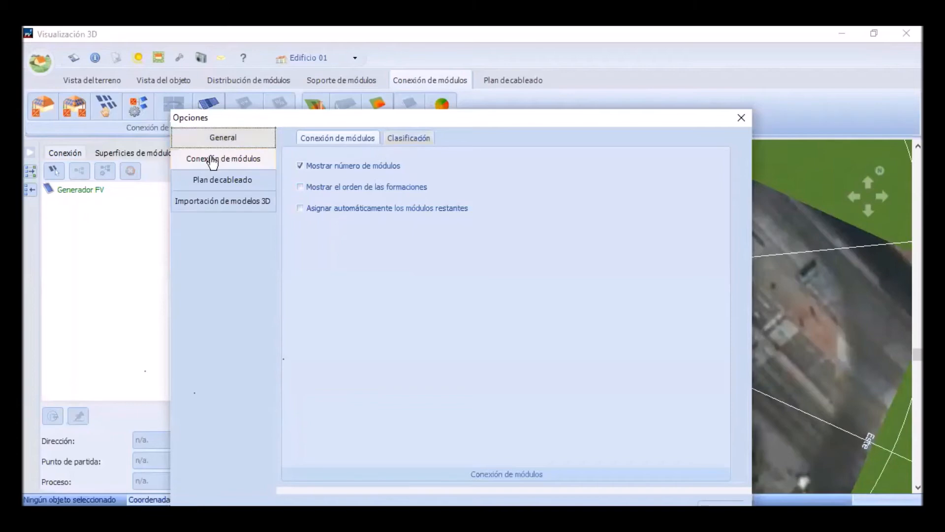
pyautogui.click(741, 120)
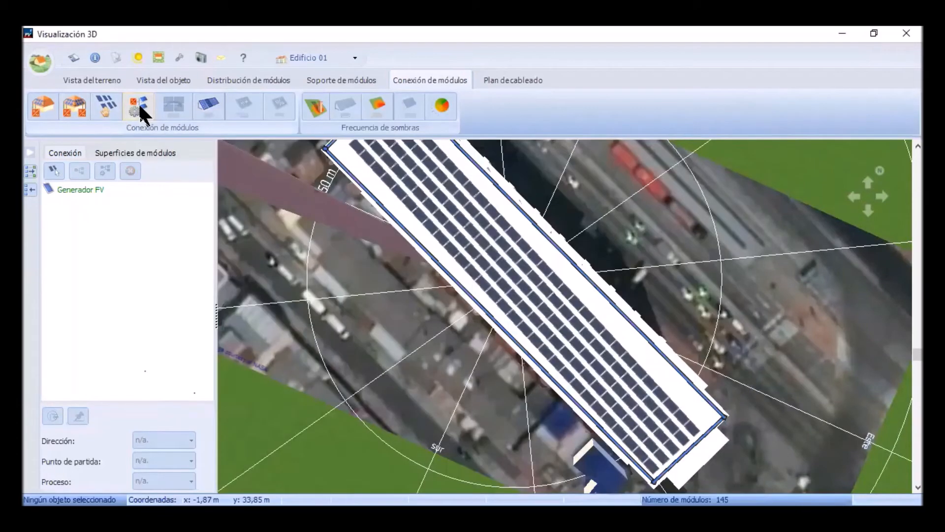
# - Open the process choices for the system's module order in the classification options for module connection
pyautogui.click(139, 108)
pyautogui.click(212, 160)
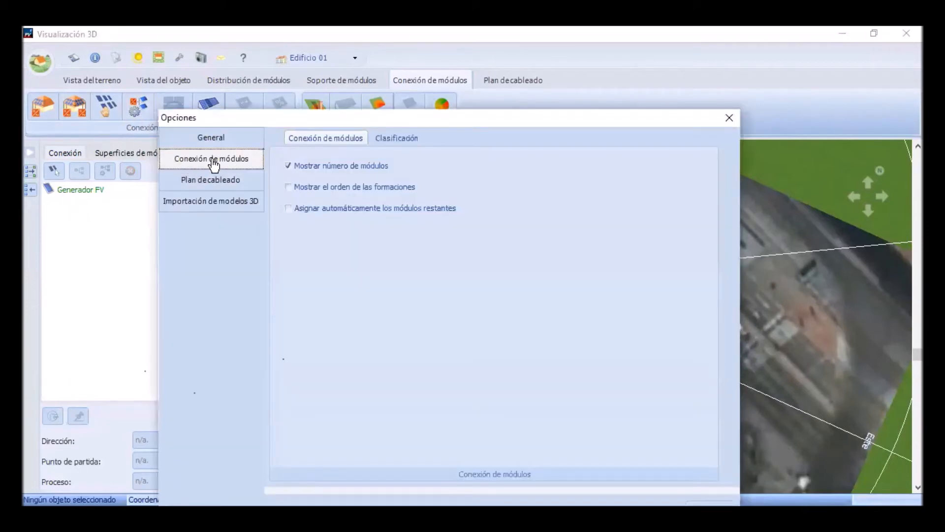
pyautogui.click(407, 140)
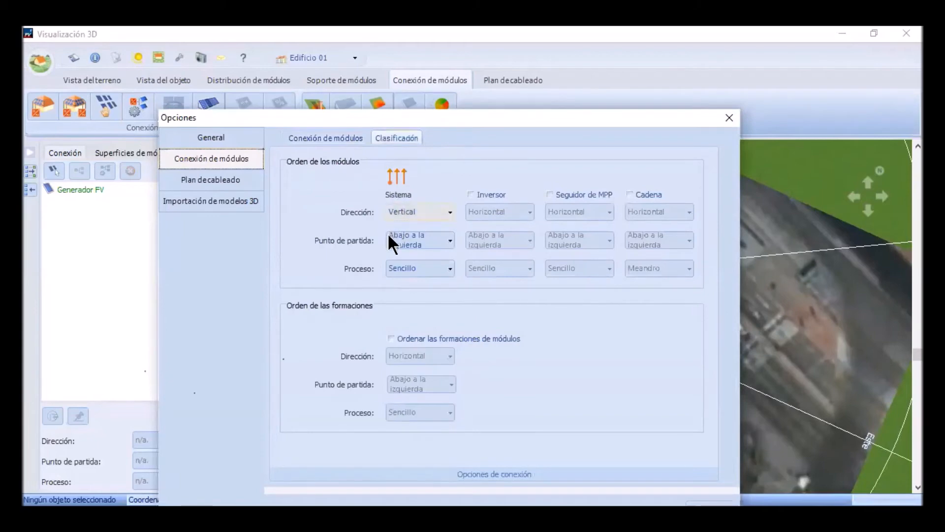
pyautogui.click(431, 270)
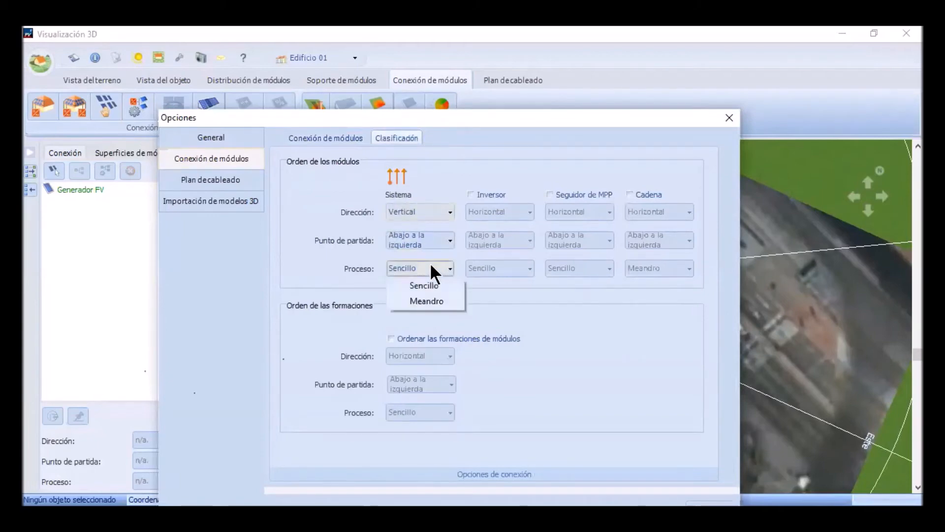
# - Set the system's module order to Horizontal direction with the Meandro process and accept the module connection options
pyautogui.click(431, 300)
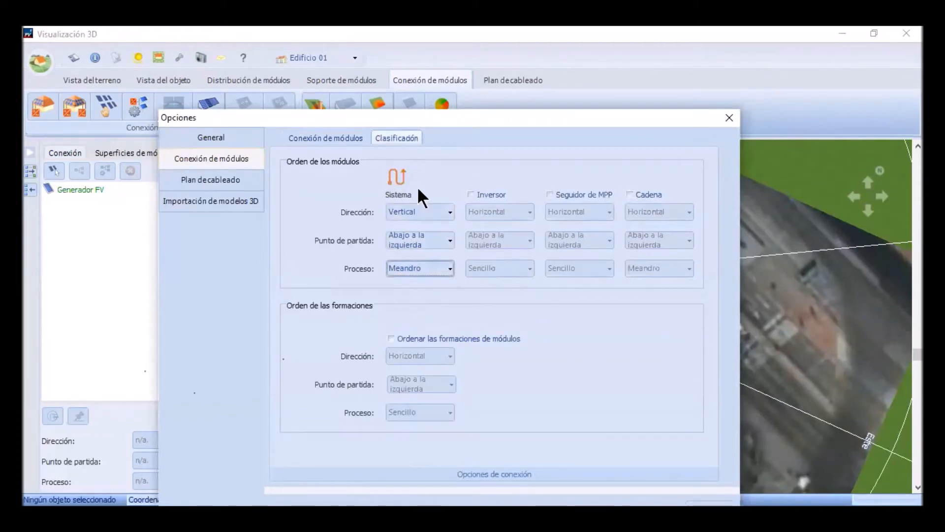
pyautogui.click(442, 212)
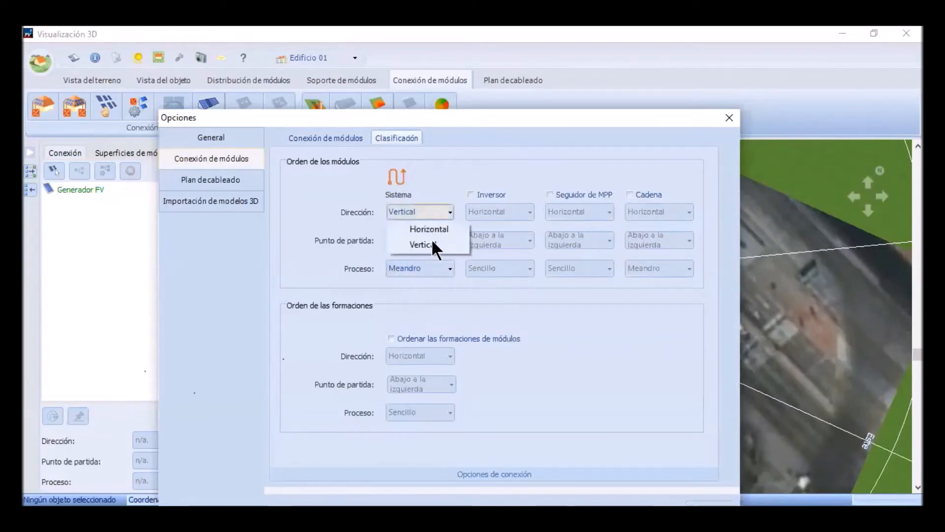
pyautogui.click(430, 228)
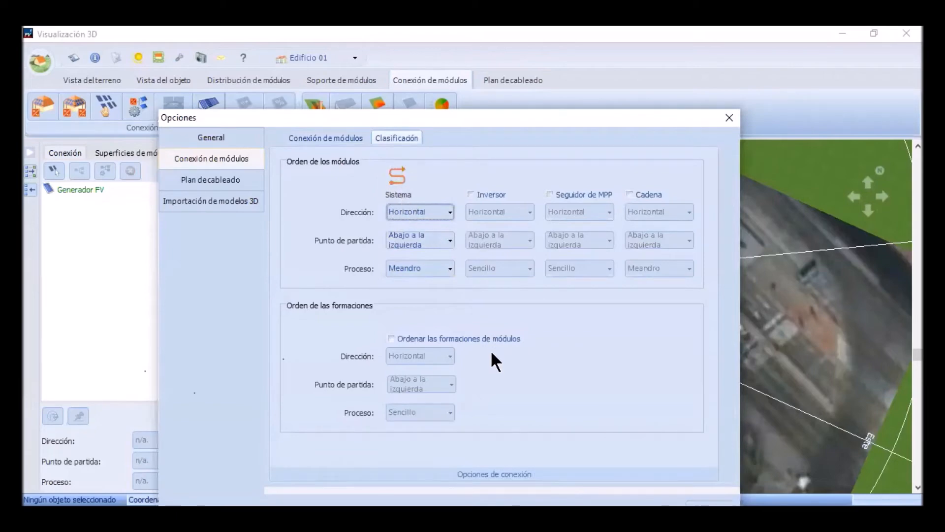
pyautogui.moveTo(672, 127); pyautogui.dragTo(675, 63)
pyautogui.click(713, 444)
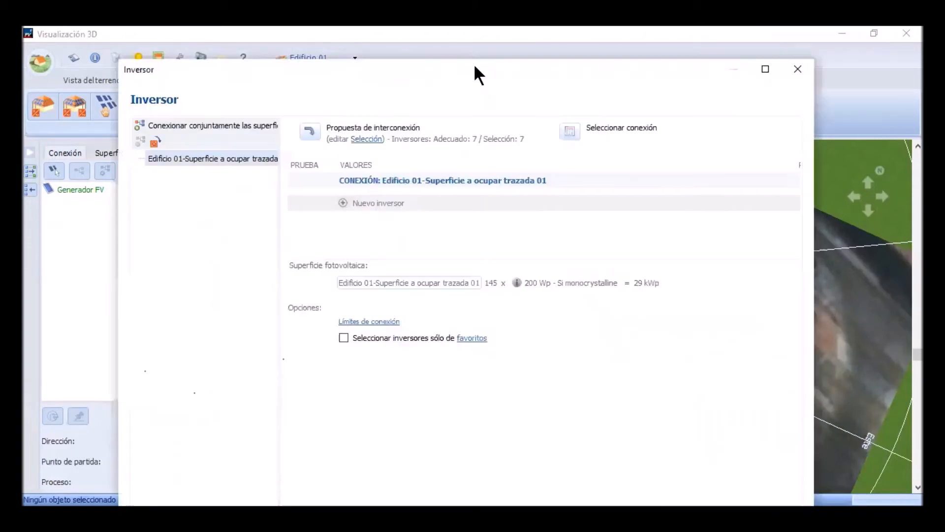
# - Generate an interconnection proposal for the Edificio 01 module surface and accept the proposed inverter configuration
pyautogui.doubleClick(474, 67)
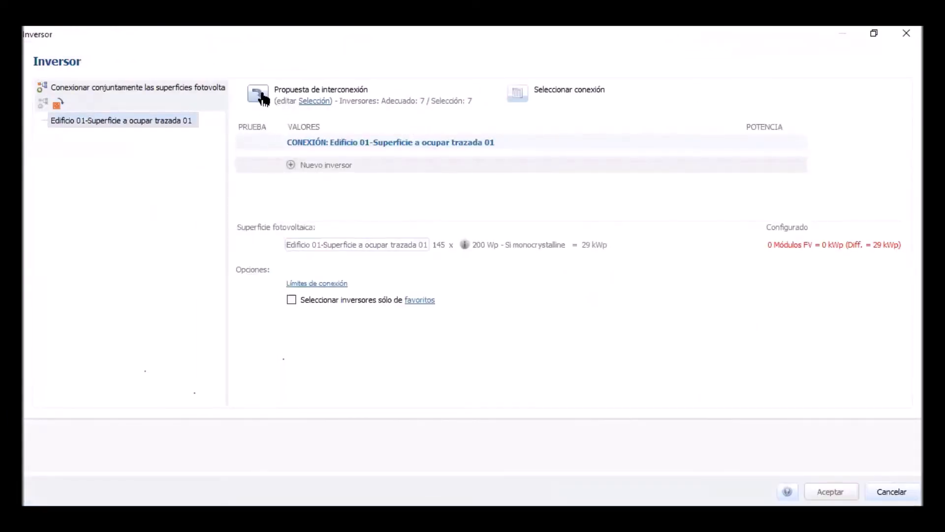
pyautogui.click(264, 98)
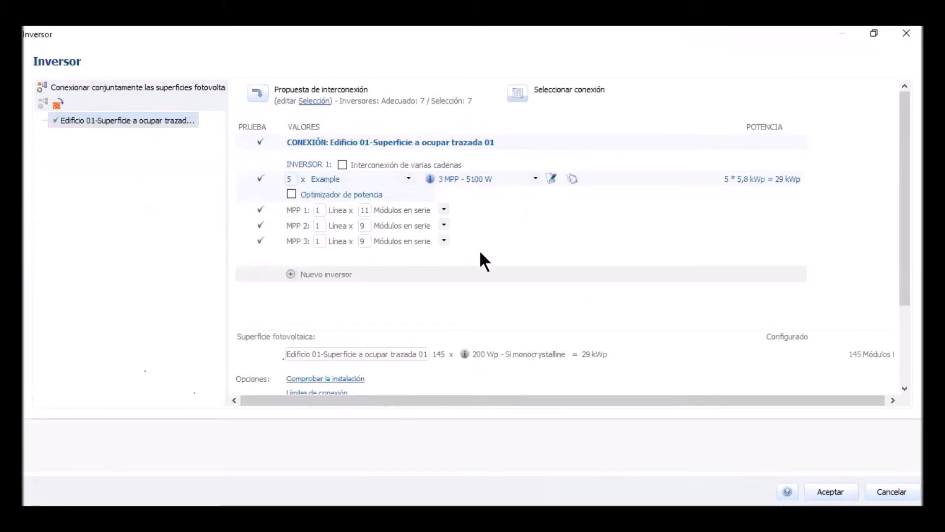
pyautogui.click(822, 495)
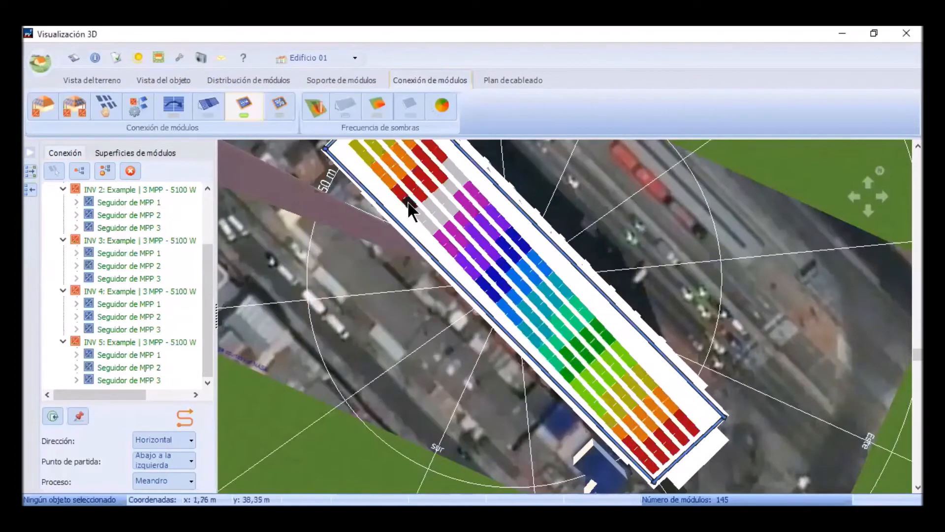
# - Highlight the modules assigned to inverter INV 2 on the building roof
pyautogui.scroll(2, 406, 201)
pyautogui.click(392, 204)
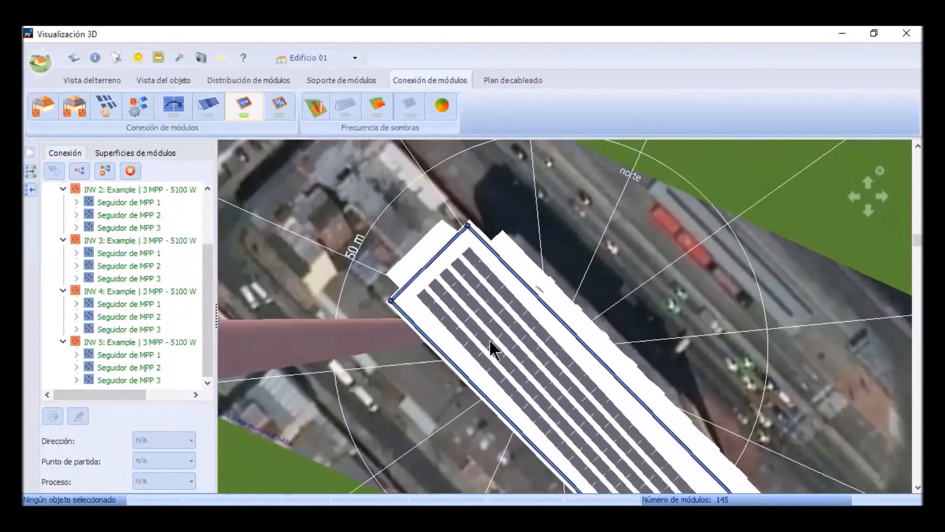
pyautogui.click(141, 190)
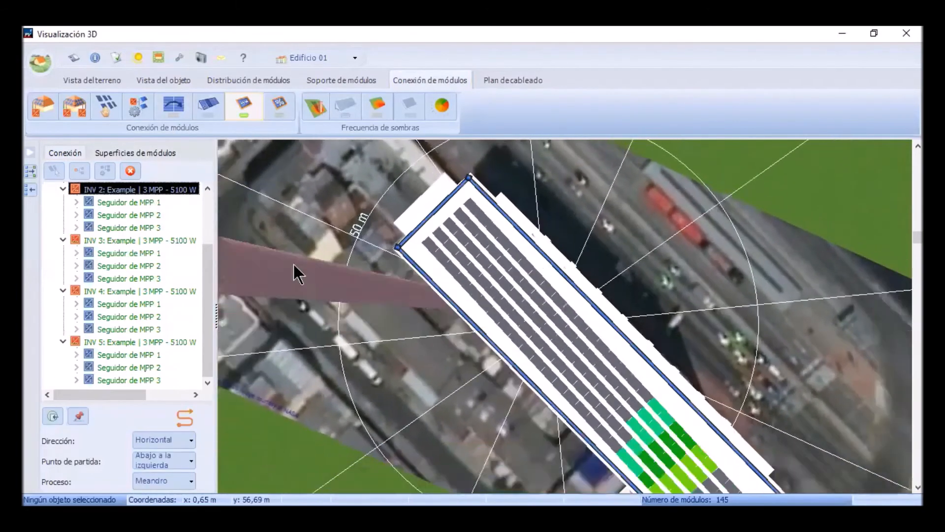
pyautogui.scroll(2, 140, 191)
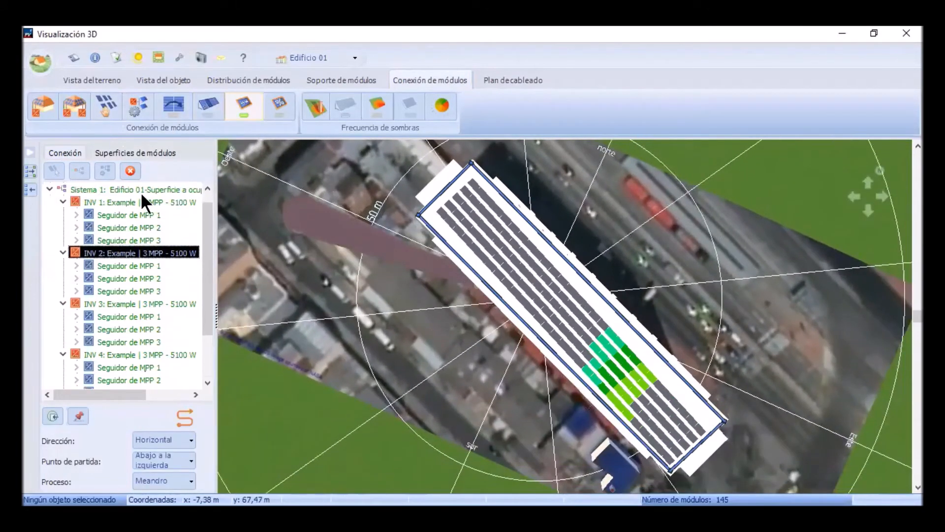
# - Show all connected modules of Sistema 1 and examine the string numbering near the roof's north-west end
pyautogui.click(135, 201)
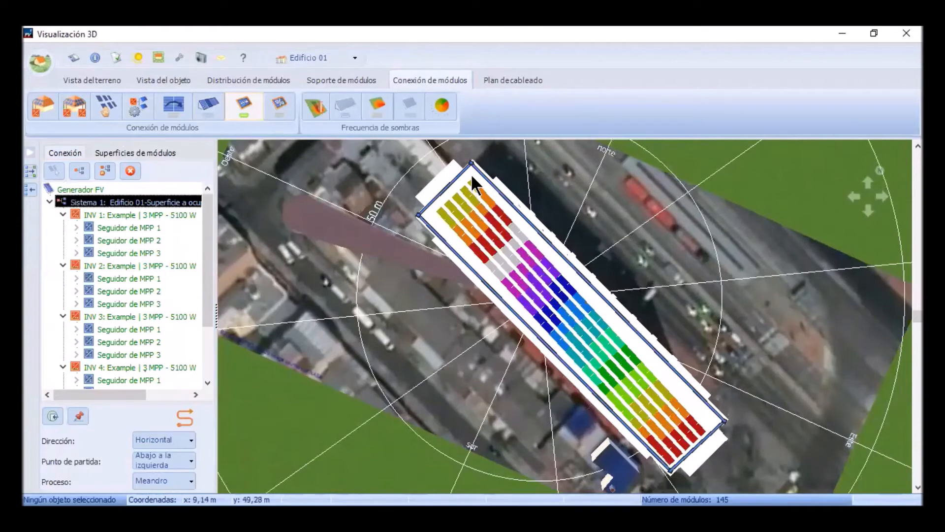
pyautogui.scroll(5, 471, 173)
pyautogui.scroll(3, 471, 225)
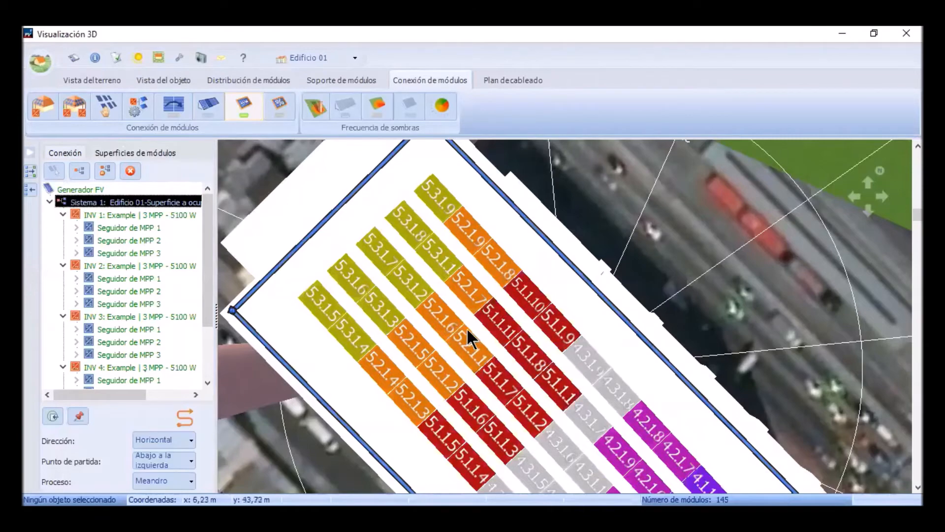
pyautogui.scroll(-6, 490, 348)
pyautogui.scroll(3, 513, 368)
pyautogui.scroll(1, 513, 368)
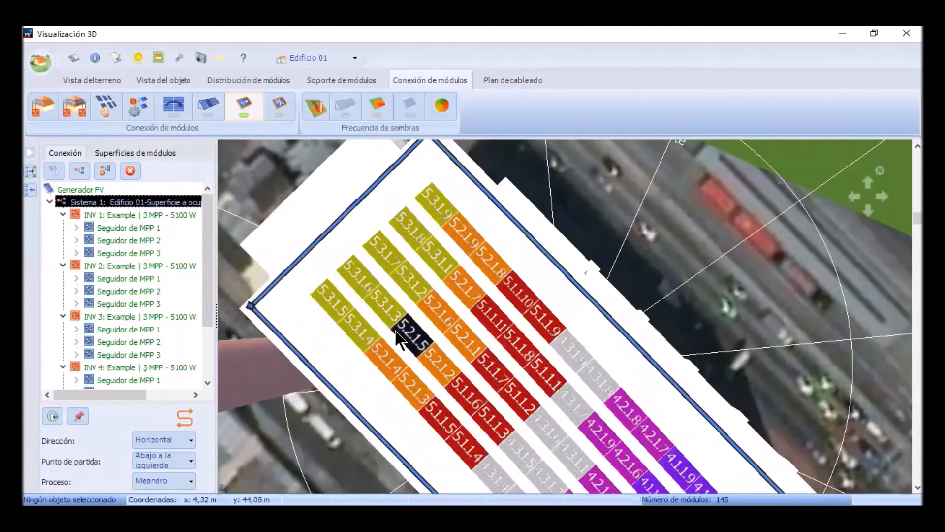
# - Display the shade frequency map over the roof and examine the shading percentages of the individual modules
pyautogui.click(376, 103)
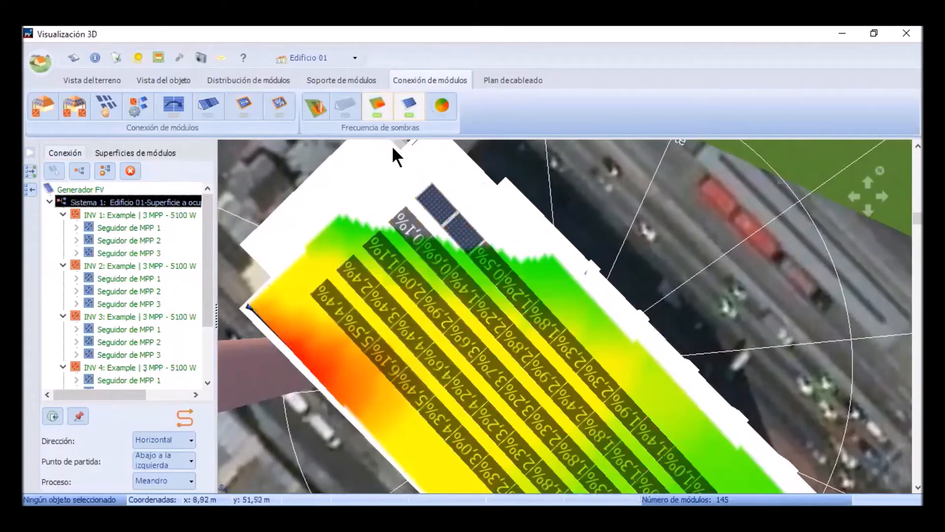
pyautogui.scroll(-1, 584, 362)
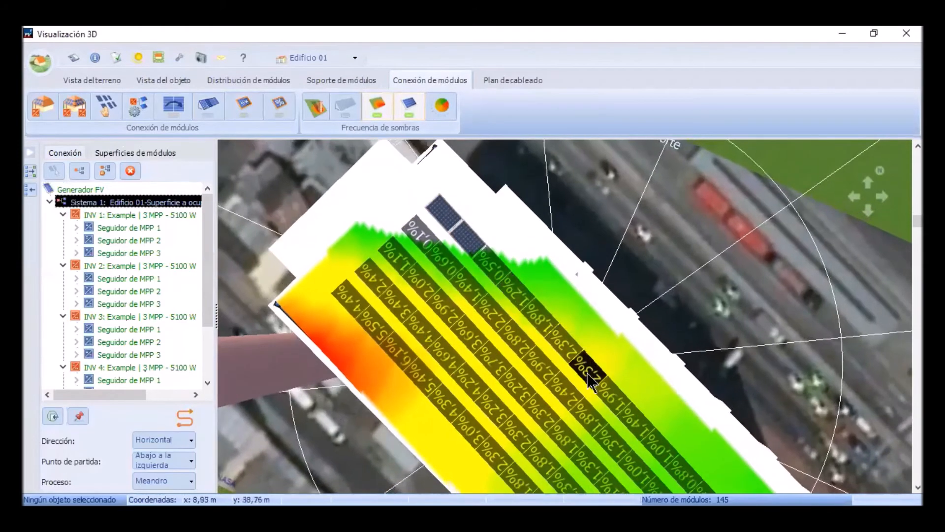
pyautogui.scroll(3, 610, 415)
pyautogui.scroll(-1, 609, 424)
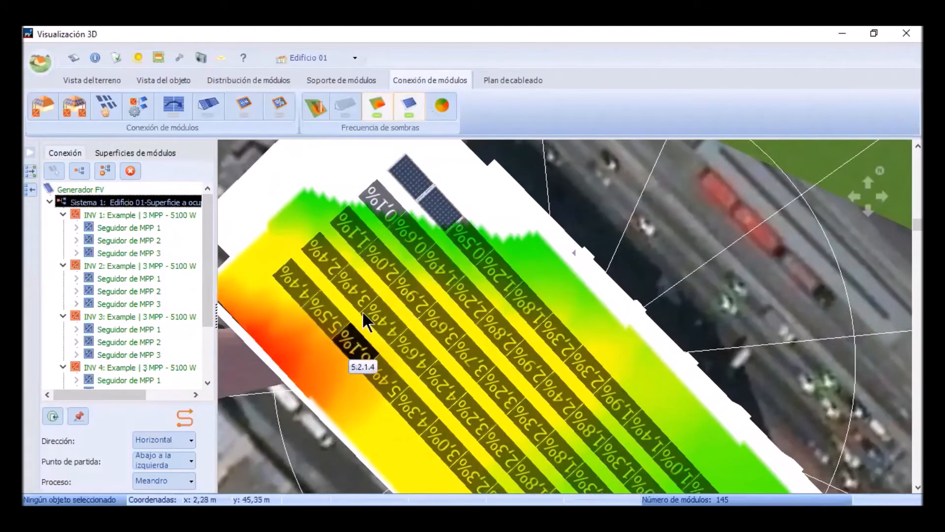
# - Swap modules 5.3.1.9, 5.3.1.8 and 5.3.1.1 with 5.2.1.5, 5.2.1.2 and 5.2.1.4 respectively, using their shading percentages as reference
pyautogui.click(279, 103)
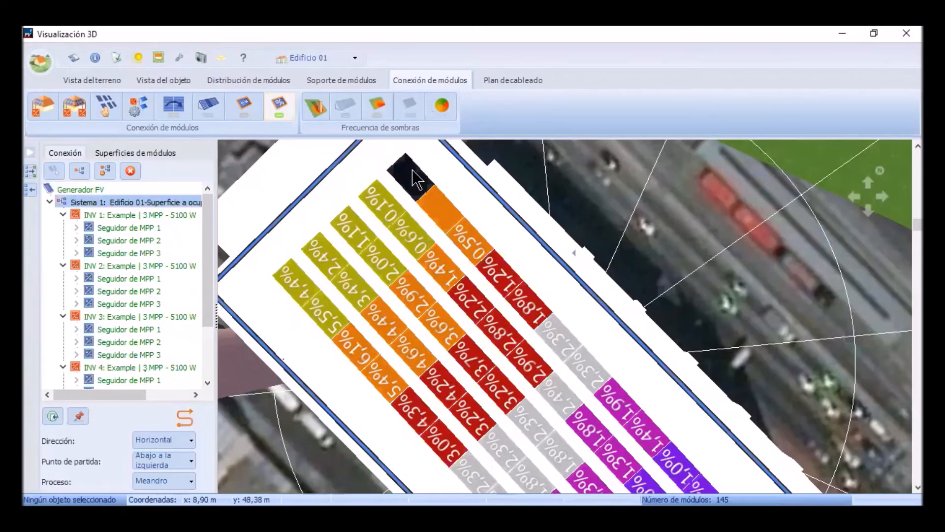
pyautogui.click(244, 106)
pyautogui.moveTo(381, 323); pyautogui.dragTo(382, 325)
pyautogui.moveTo(378, 201); pyautogui.dragTo(413, 352)
pyautogui.moveTo(413, 237); pyautogui.dragTo(378, 333)
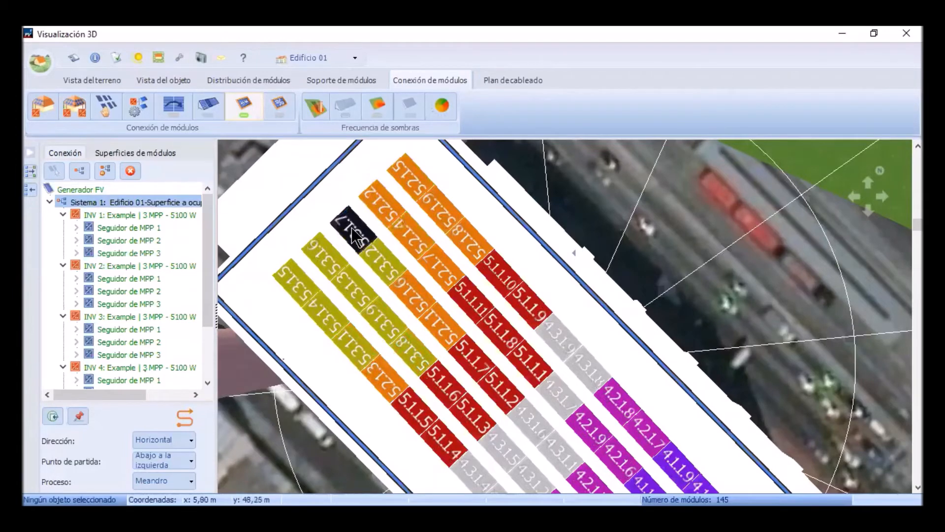
# - Compare the shading percentages, then swap module 5.3.1.7 with 5.2.1.3 and module 5.3.1.2 with 5.2.1.1
pyautogui.click(279, 104)
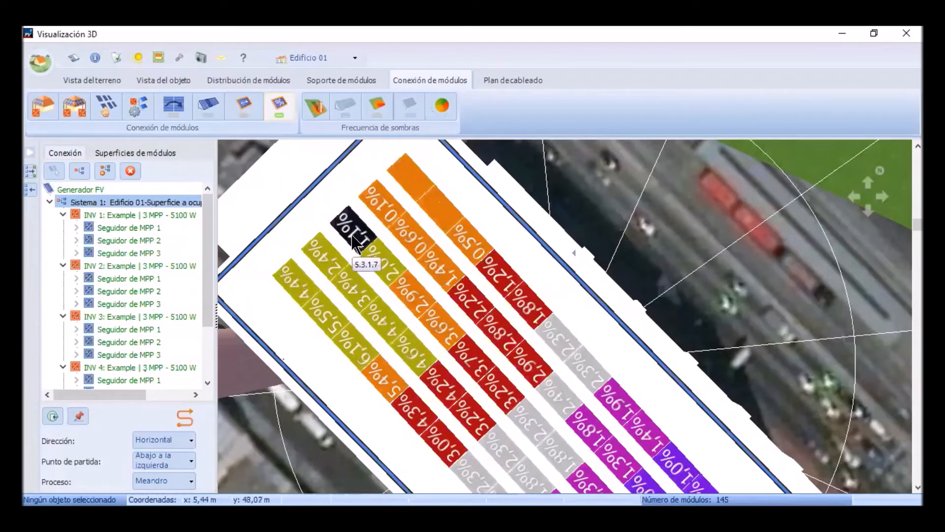
pyautogui.click(244, 106)
pyautogui.click(381, 386)
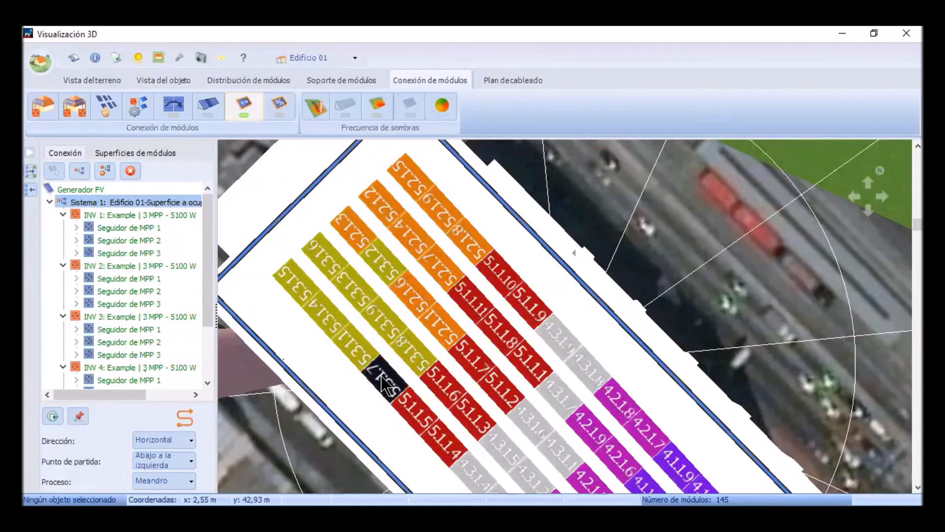
pyautogui.click(280, 105)
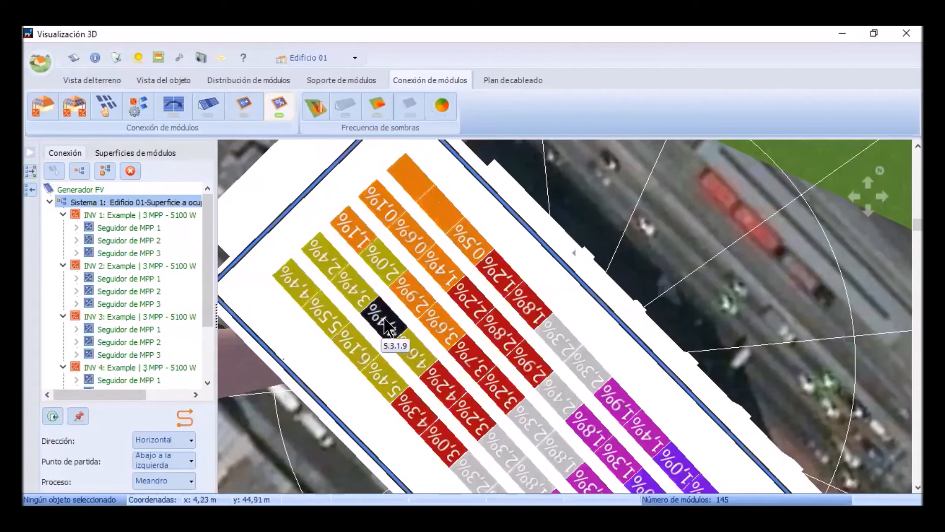
pyautogui.moveTo(385, 270); pyautogui.dragTo(446, 329)
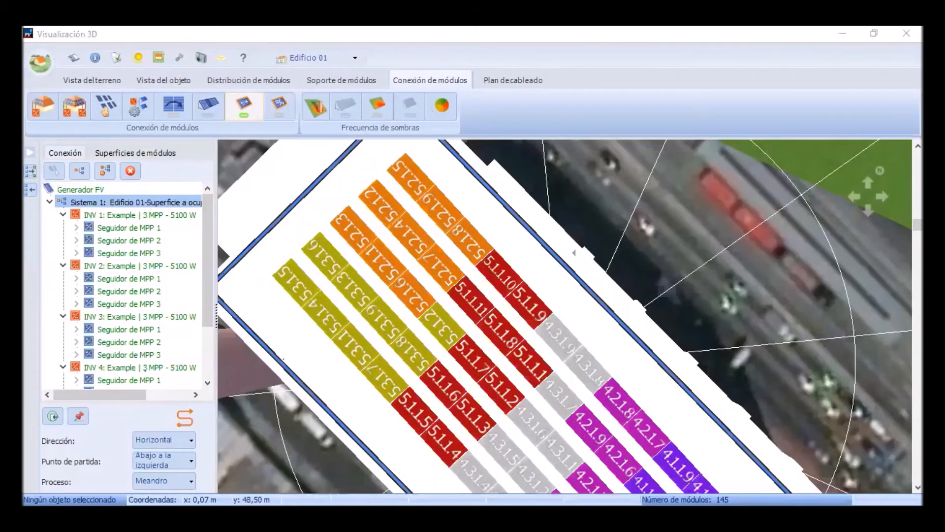
# - Check the shading percentages and swap modules 5.1.1.10, 5.1.1.11 and 5.1.1.9 with 4.3.1.4, 4.3.1.5 and 4.3.1.3 respectively
pyautogui.click(276, 105)
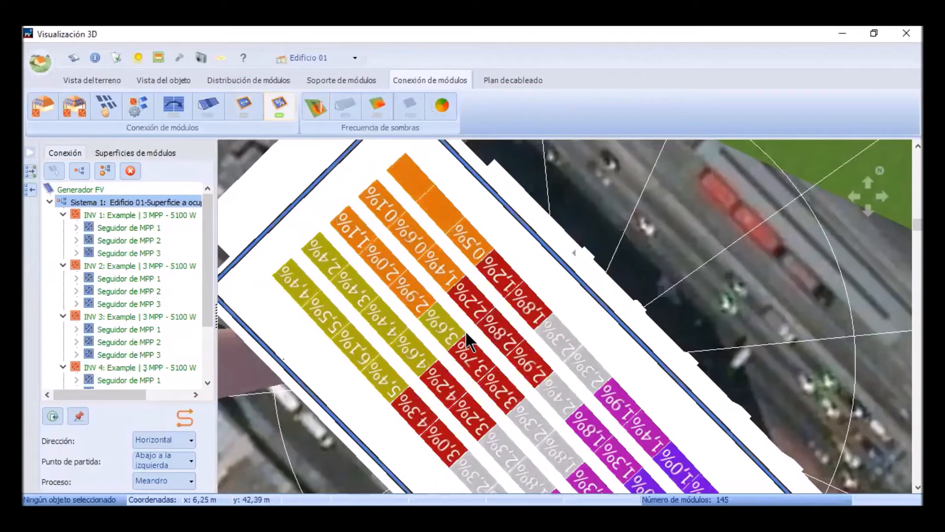
pyautogui.scroll(1, 454, 270)
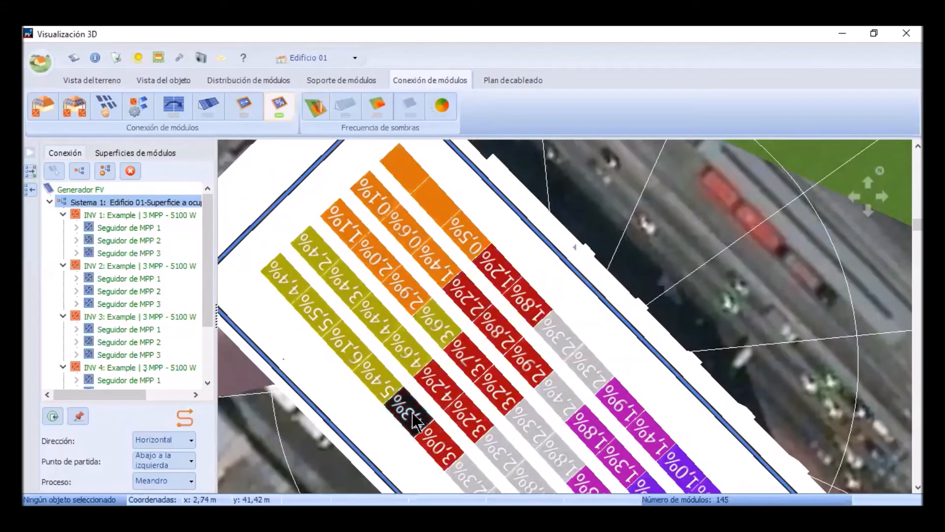
pyautogui.scroll(-2, 557, 391)
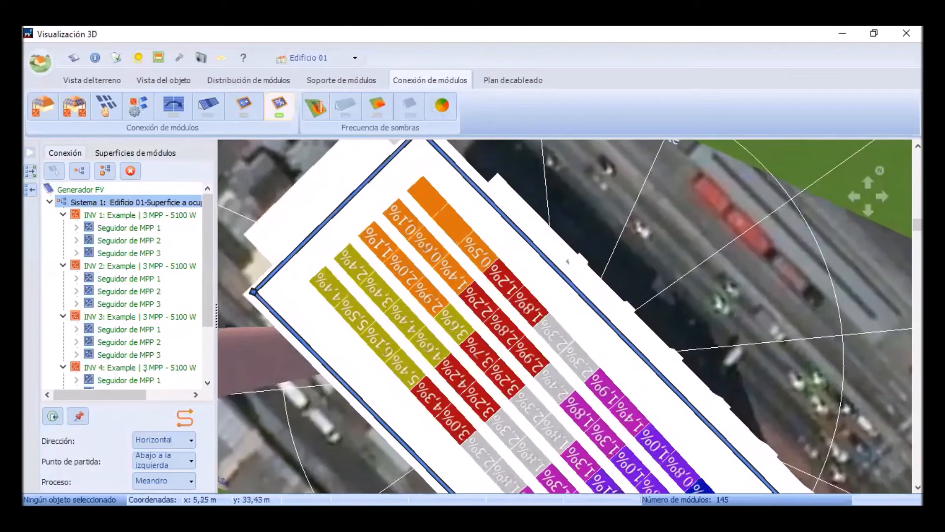
pyautogui.scroll(1, 606, 457)
pyautogui.scroll(-2, 611, 460)
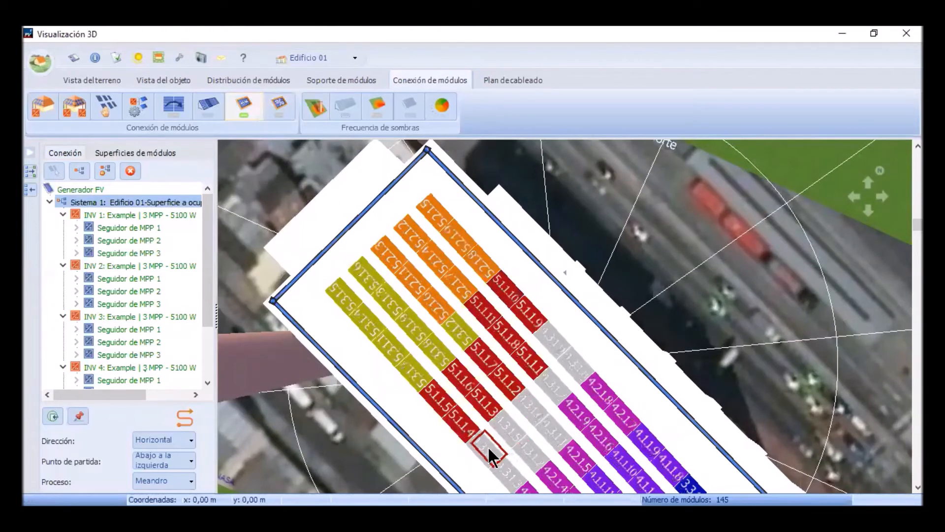
pyautogui.click(488, 446)
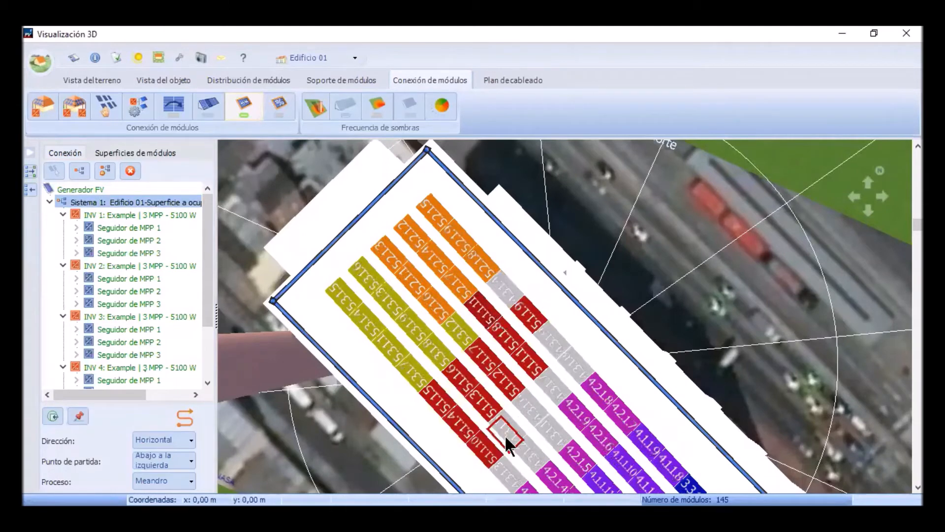
pyautogui.moveTo(506, 433); pyautogui.dragTo(506, 436)
pyautogui.moveTo(512, 478); pyautogui.dragTo(531, 318)
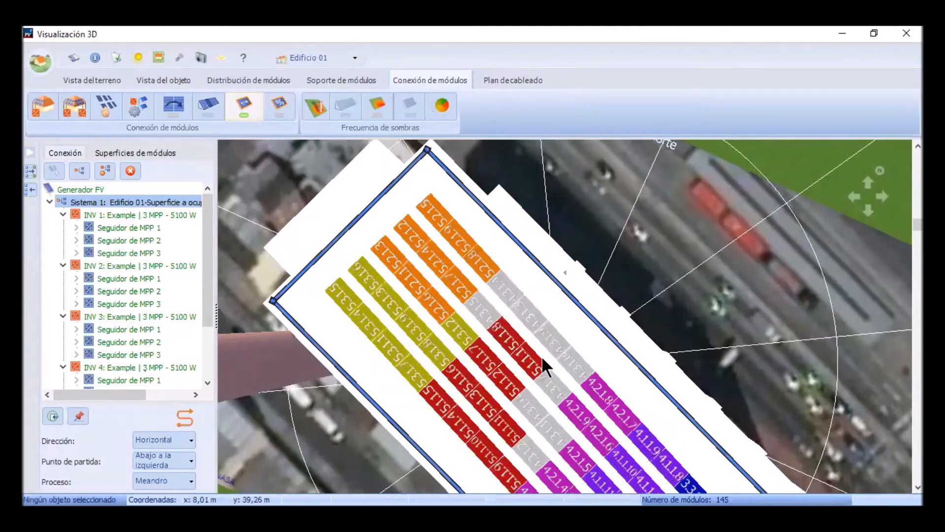
# - Show the shading percentages on the coloured strings and review the rearranged module assignment
pyautogui.click(279, 103)
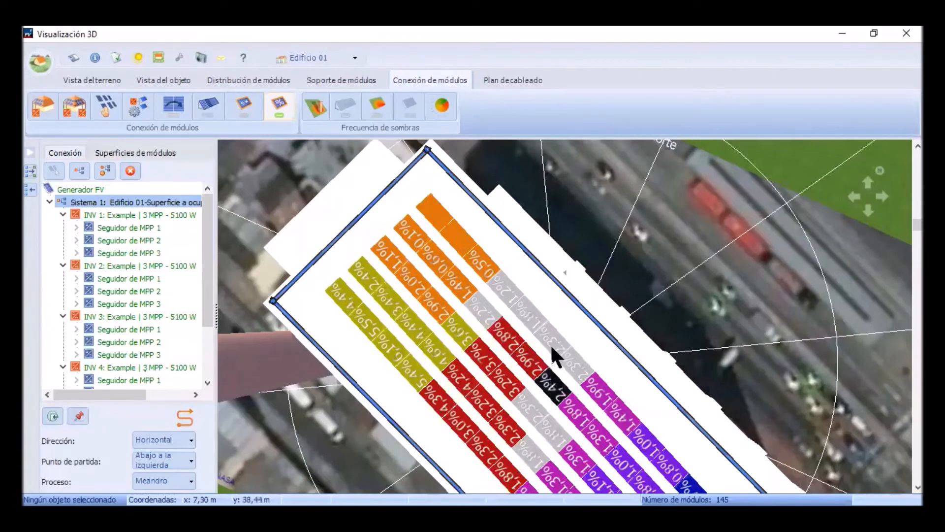
pyautogui.scroll(-5, 497, 368)
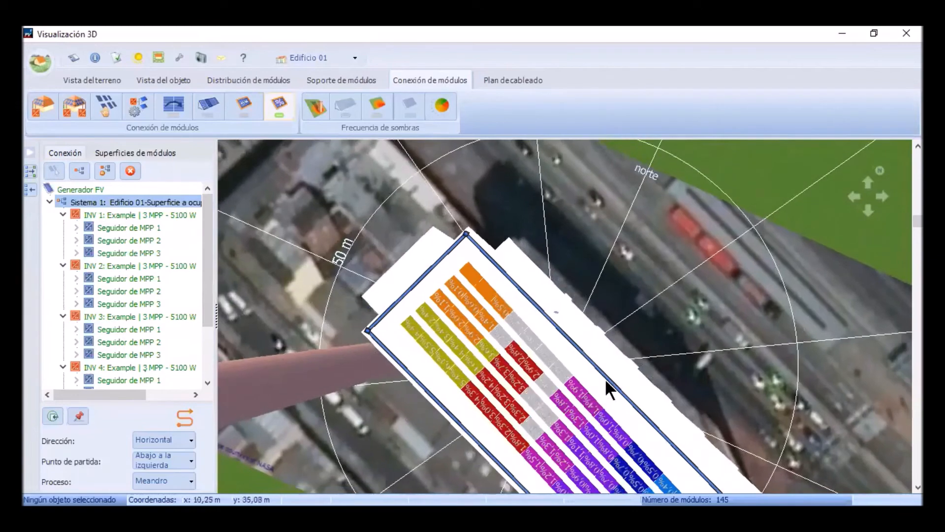
pyautogui.scroll(6, 613, 376)
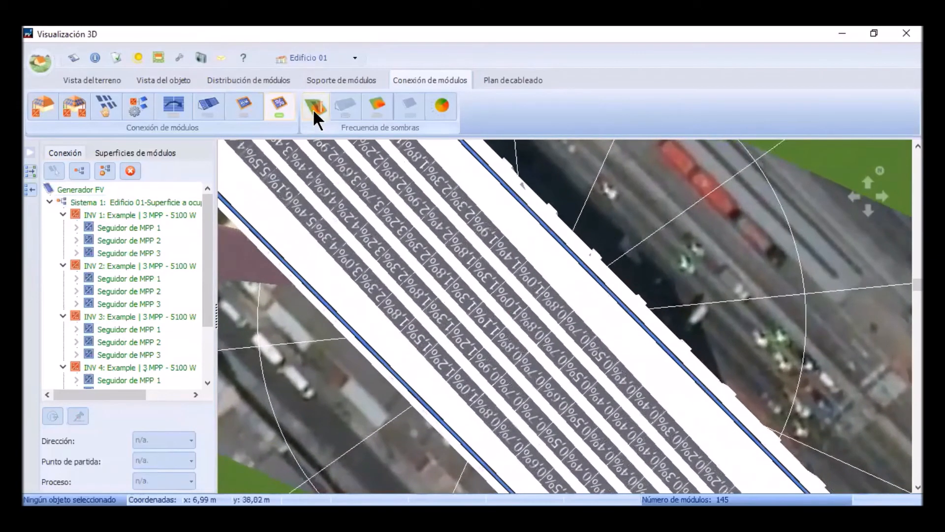
# - Run the shade frequency calculation again and display the shading map over the roof
pyautogui.click(313, 108)
pyautogui.click(500, 301)
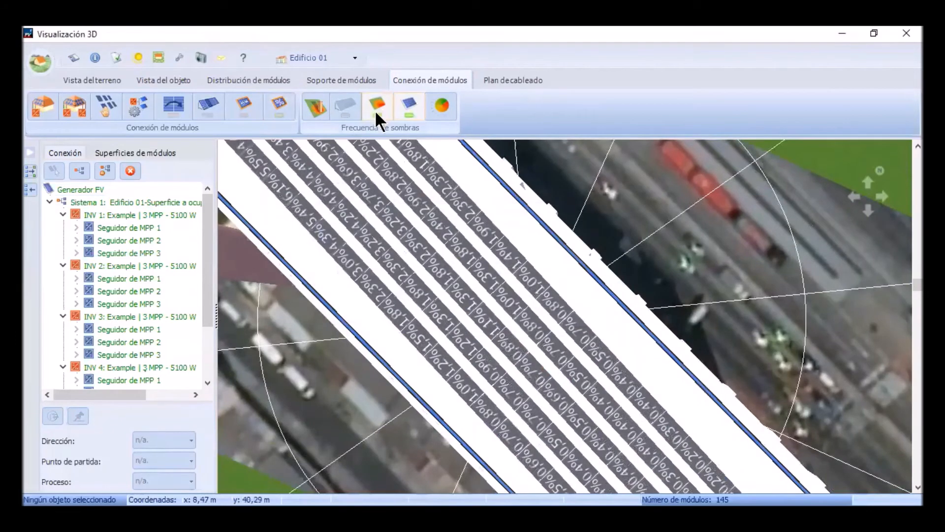
pyautogui.click(377, 109)
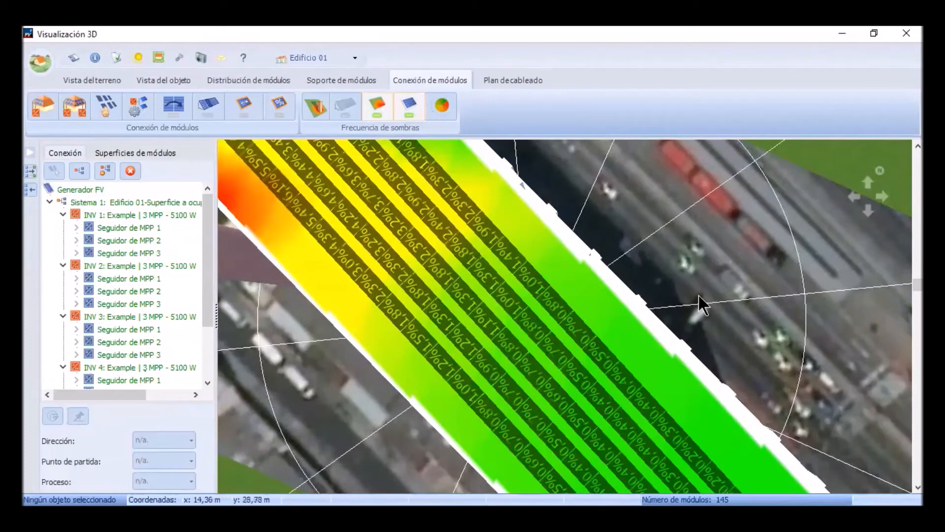
# - Replace the shading map with the module connection view showing module numbering, and select Sistema 1
pyautogui.click(277, 105)
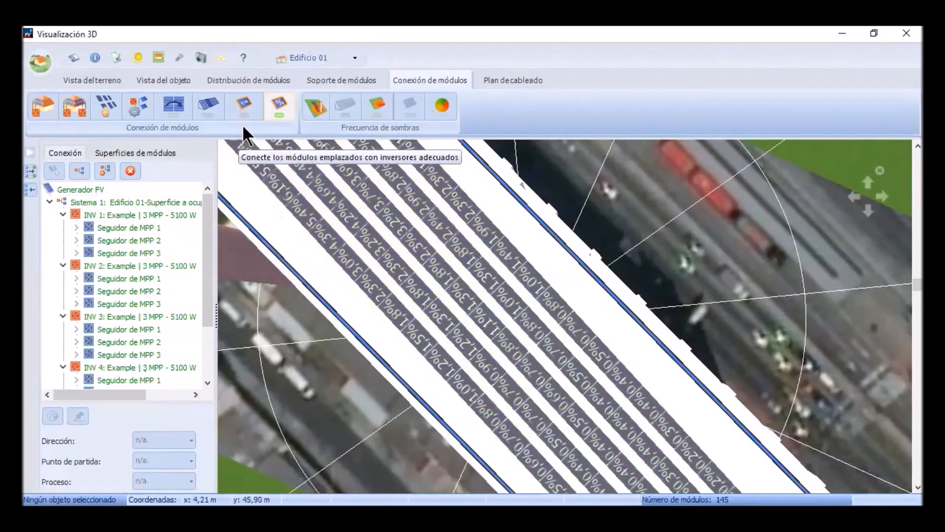
pyautogui.click(245, 105)
pyautogui.click(153, 203)
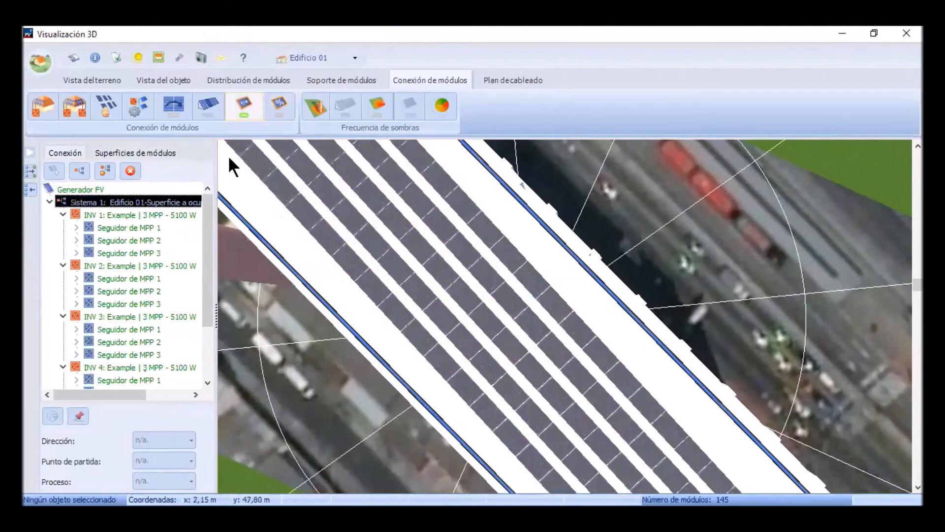
# - Show each module's shading percentage and examine the values along the rows from the southern to the northern end of the roof
pyautogui.click(279, 106)
pyautogui.scroll(5, 645, 457)
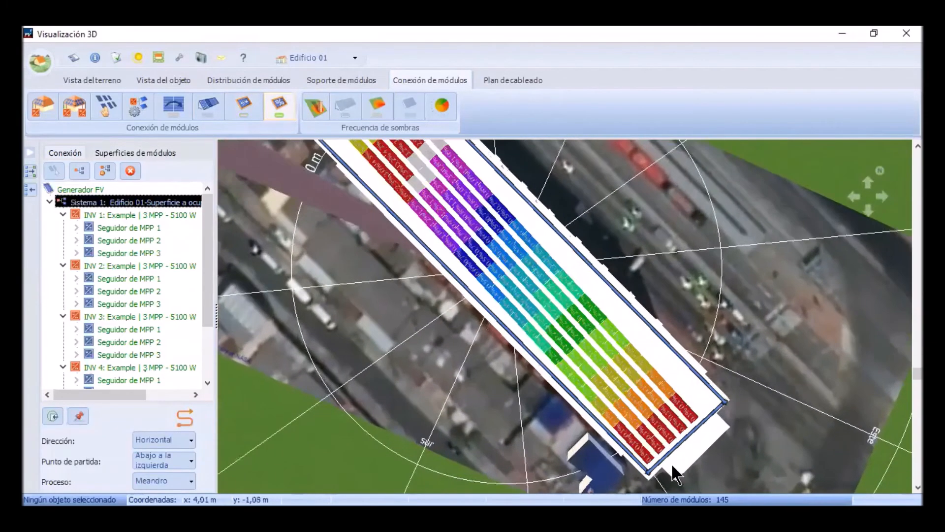
pyautogui.scroll(1, 645, 456)
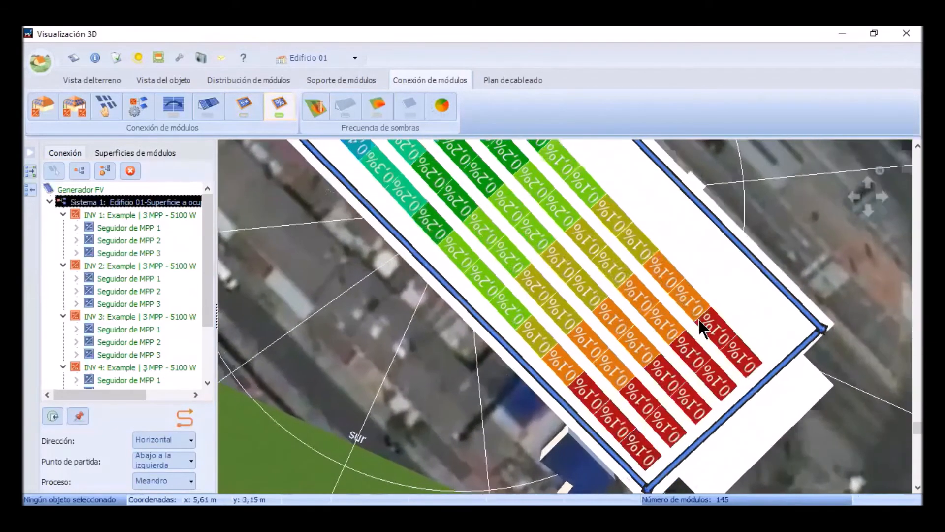
pyautogui.scroll(3, 627, 429)
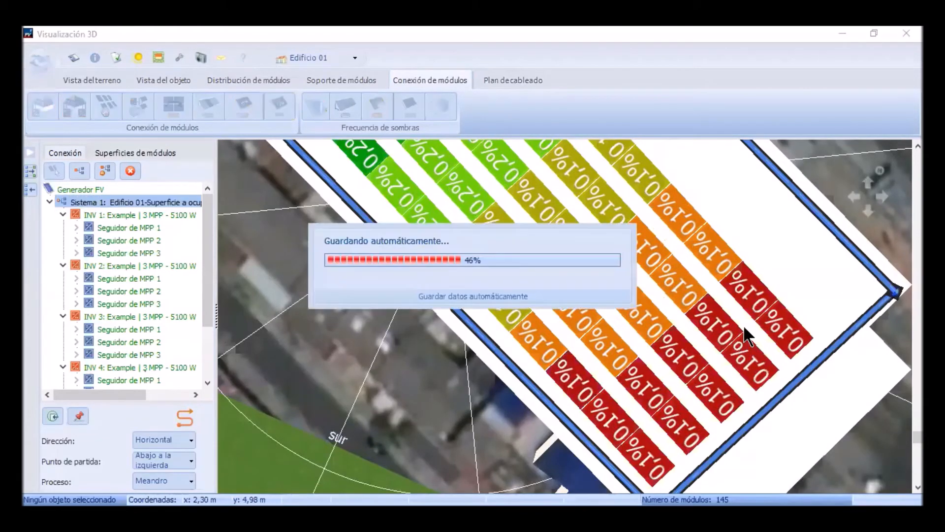
pyautogui.scroll(-2, 602, 397)
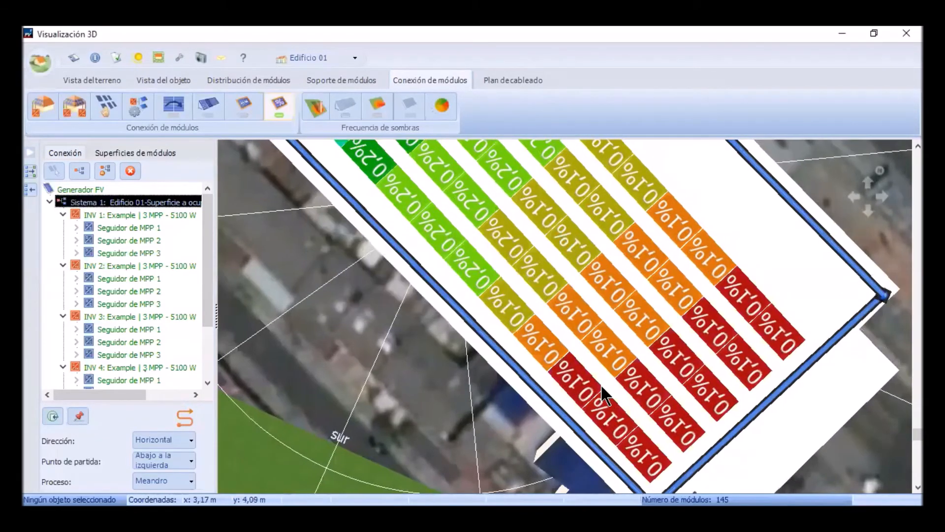
pyautogui.scroll(-1, 547, 214)
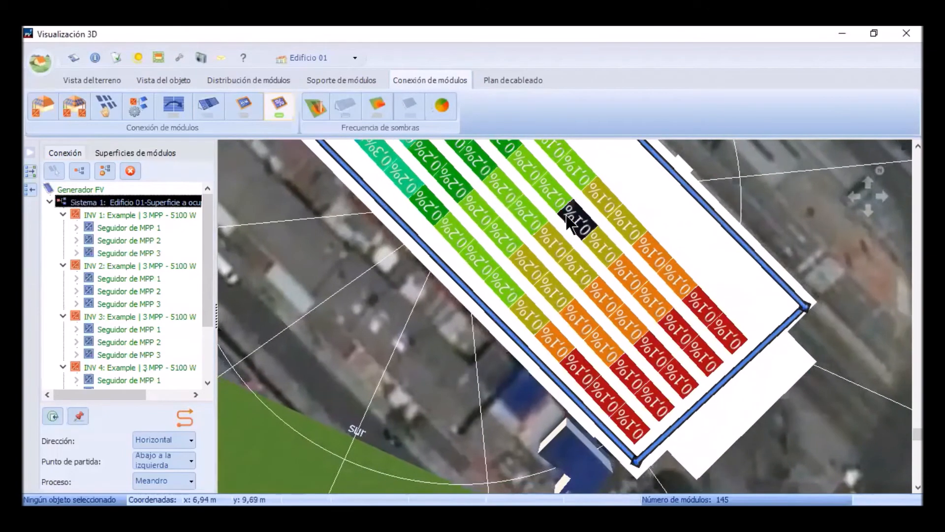
pyautogui.moveTo(679, 223); pyautogui.dragTo(754, 315)
pyautogui.scroll(-4, 710, 317)
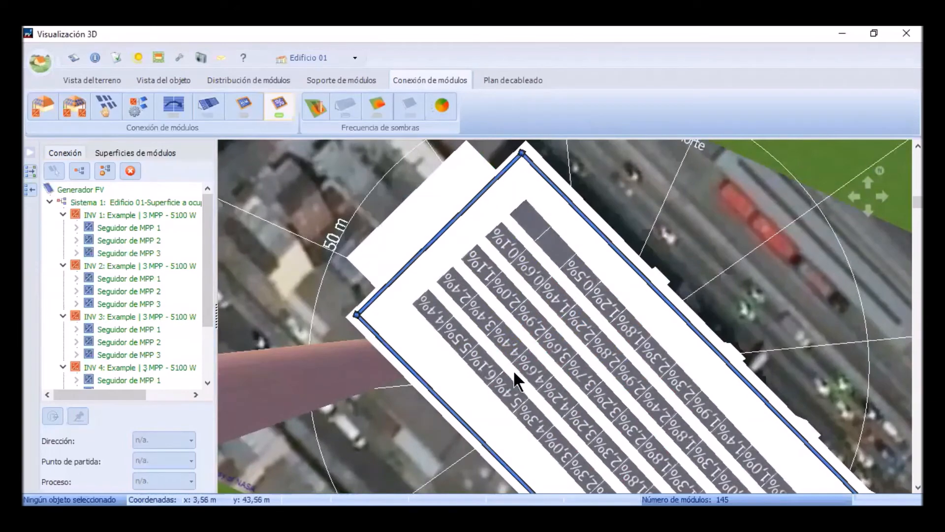
pyautogui.scroll(1, 571, 372)
pyautogui.scroll(2, 572, 369)
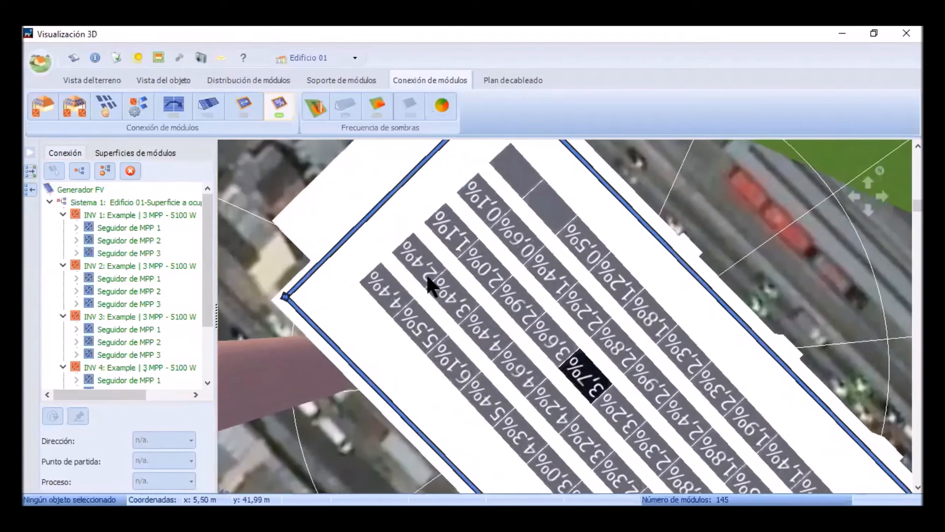
# - Overlay the shade frequency map on the roof and compare its shaded zones with the module percentages
pyautogui.click(377, 107)
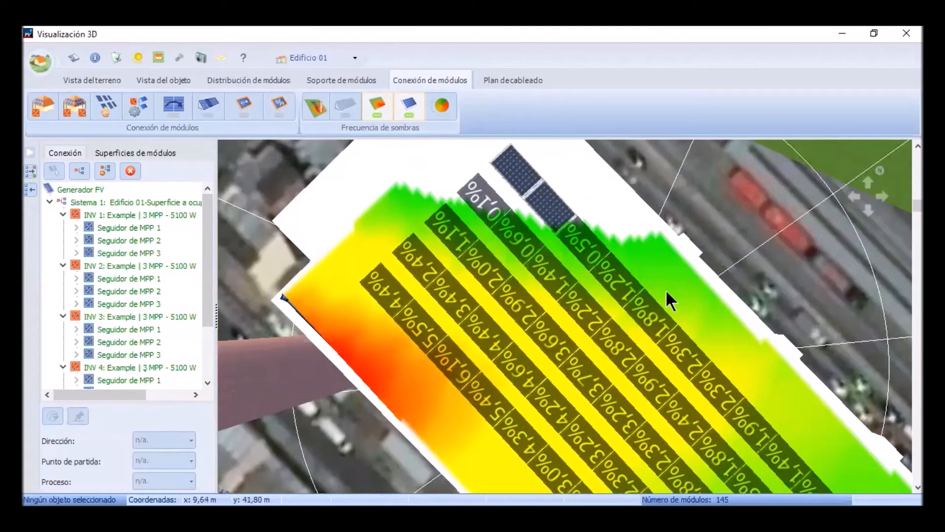
pyautogui.moveTo(702, 327)
pyautogui.mouseDown()
pyautogui.moveTo(613, 217)
pyautogui.moveTo(583, 284)
pyautogui.moveTo(523, 214)
pyautogui.mouseUp()
pyautogui.moveTo(514, 193); pyautogui.dragTo(533, 242, button='right')
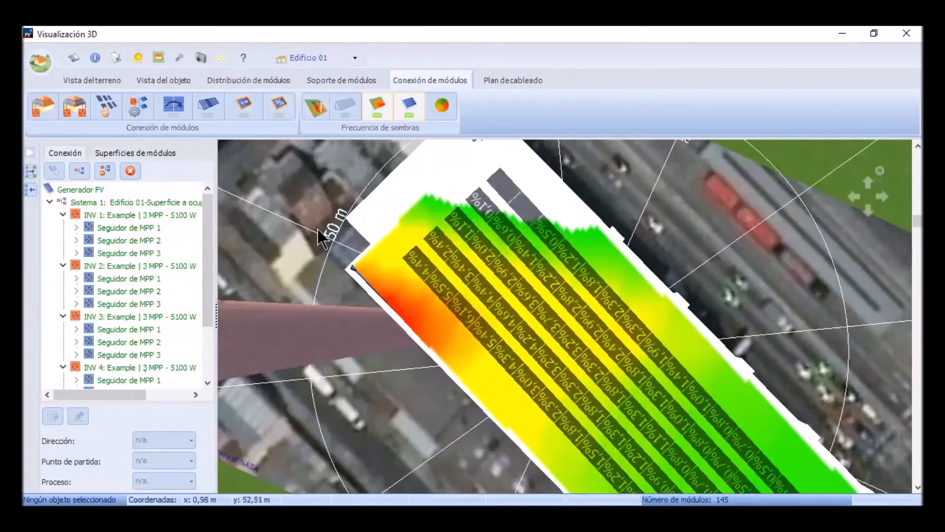
pyautogui.scroll(-5, 318, 229)
pyautogui.scroll(2, 468, 323)
pyautogui.scroll(3, 467, 323)
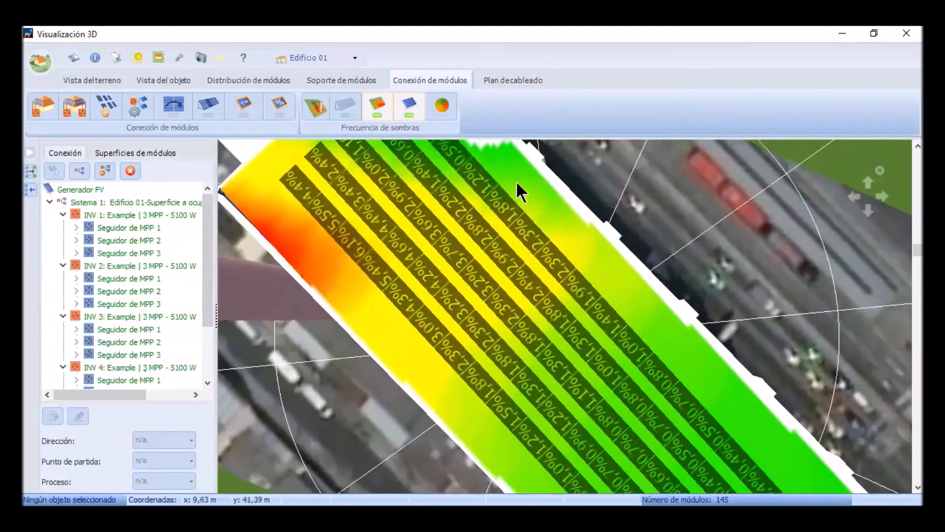
pyautogui.scroll(-2, 542, 226)
pyautogui.scroll(3, 524, 241)
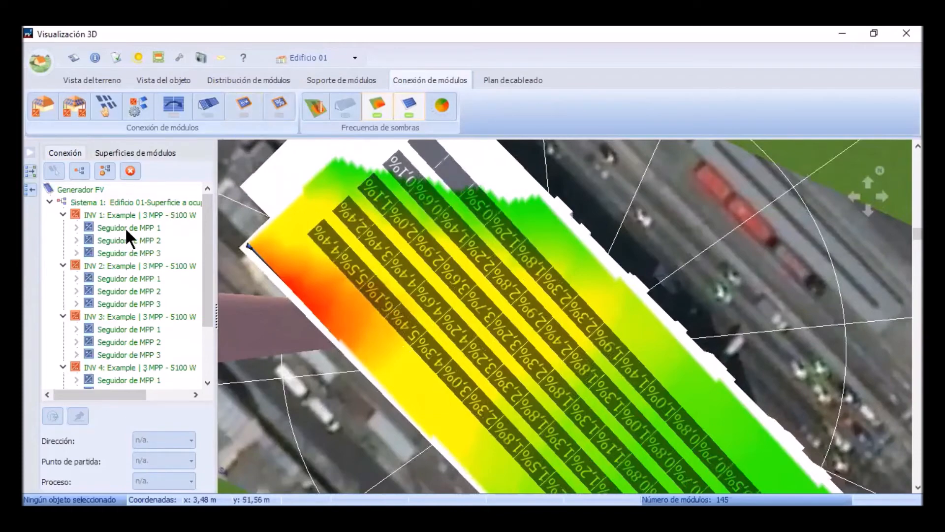
# - Return to the connection view for Sistema 1 and review the shading percentages on the coloured strings
pyautogui.click(148, 202)
pyautogui.click(150, 215)
pyautogui.scroll(3, 359, 251)
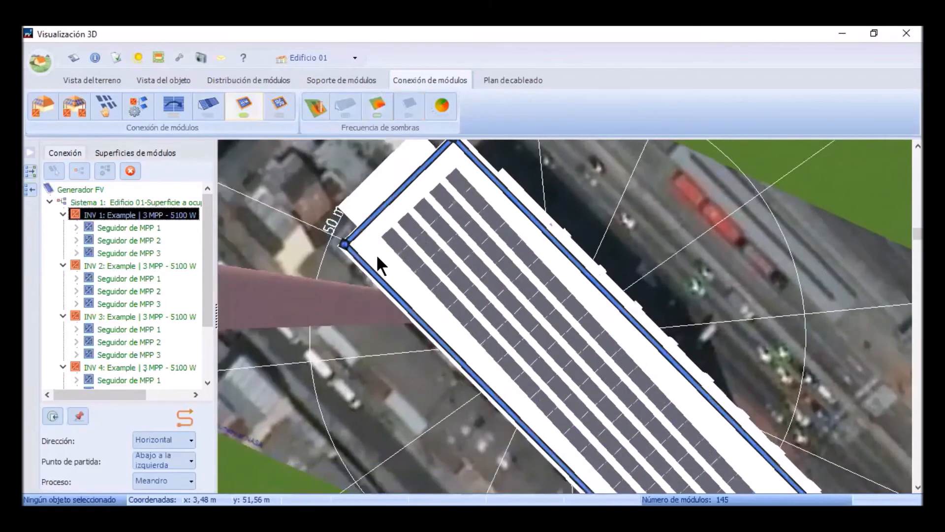
pyautogui.scroll(-3, 358, 251)
pyautogui.scroll(2, 359, 251)
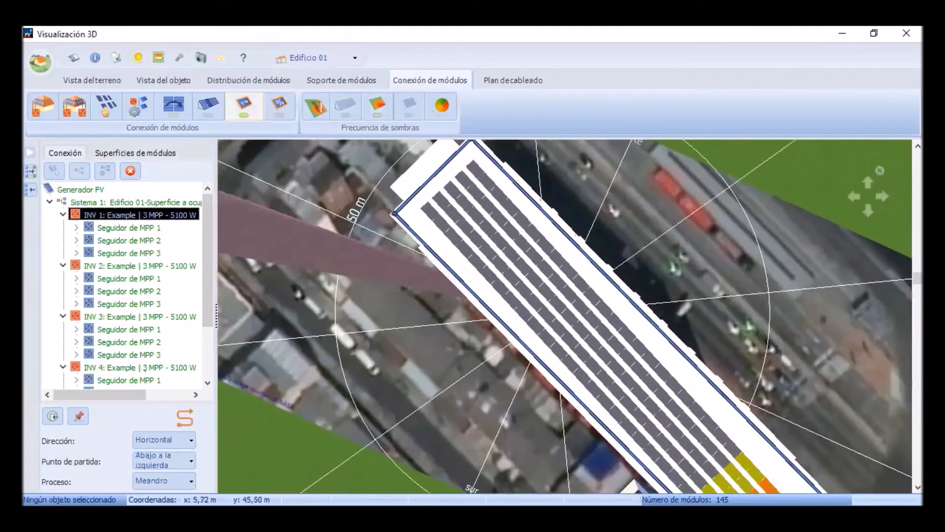
pyautogui.click(129, 201)
pyautogui.scroll(2, 492, 221)
pyautogui.scroll(5, 489, 210)
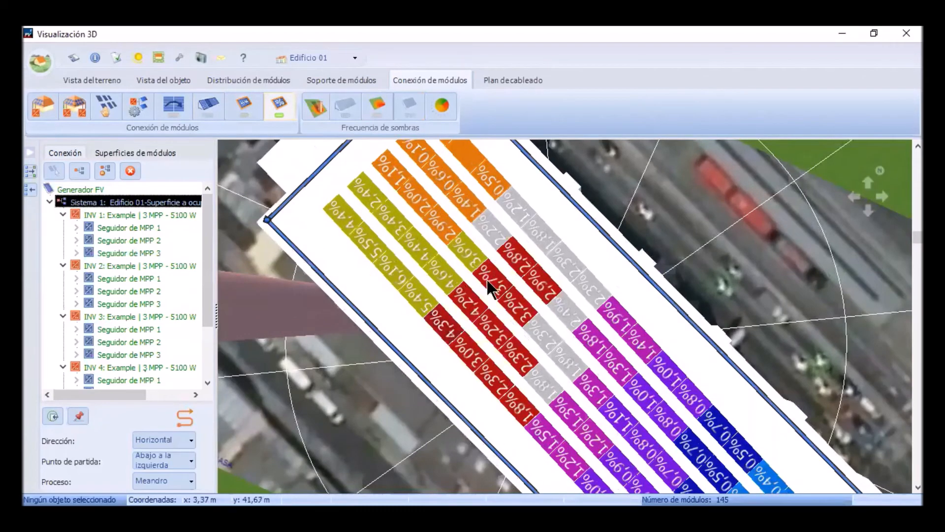
pyautogui.scroll(-1, 364, 194)
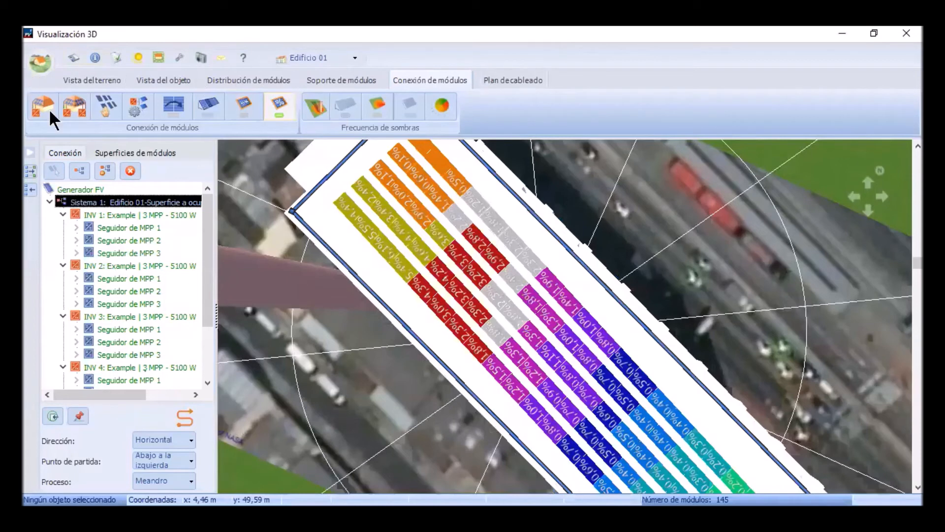
# - Open the cabling plan and examine the string wiring routes at the northern end of the roof
pyautogui.click(514, 78)
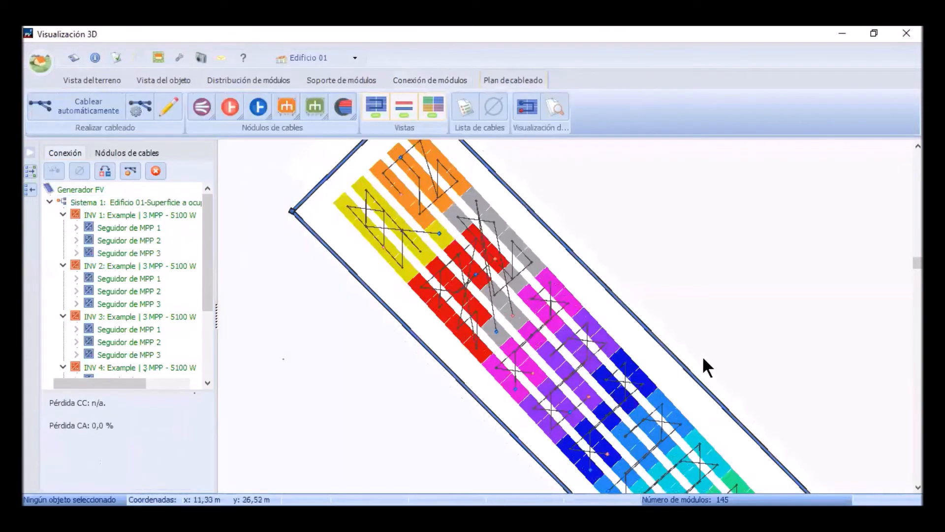
pyautogui.moveTo(759, 371); pyautogui.dragTo(765, 408)
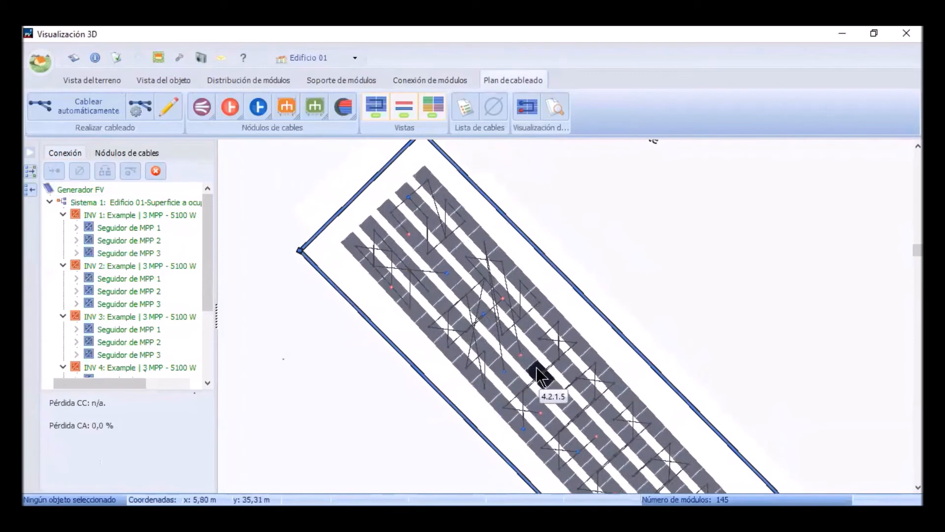
pyautogui.scroll(3, 462, 319)
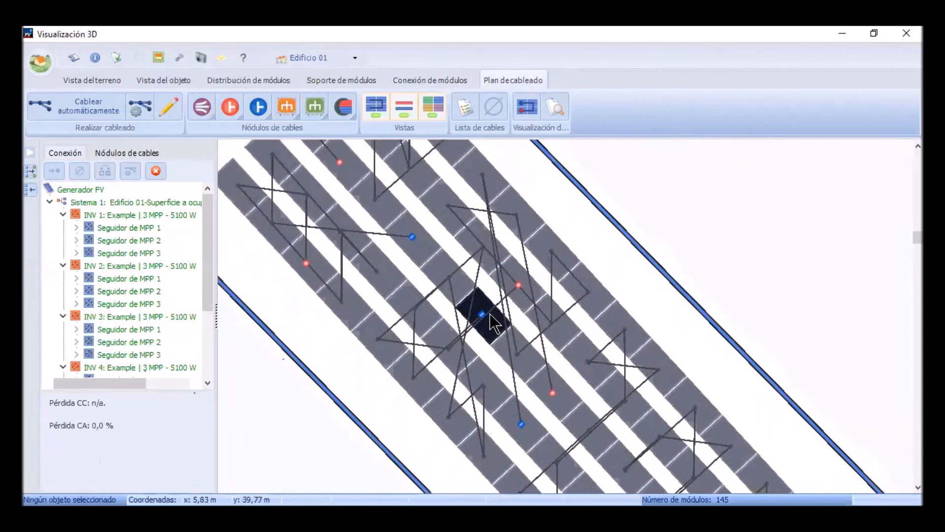
pyautogui.scroll(-1, 492, 315)
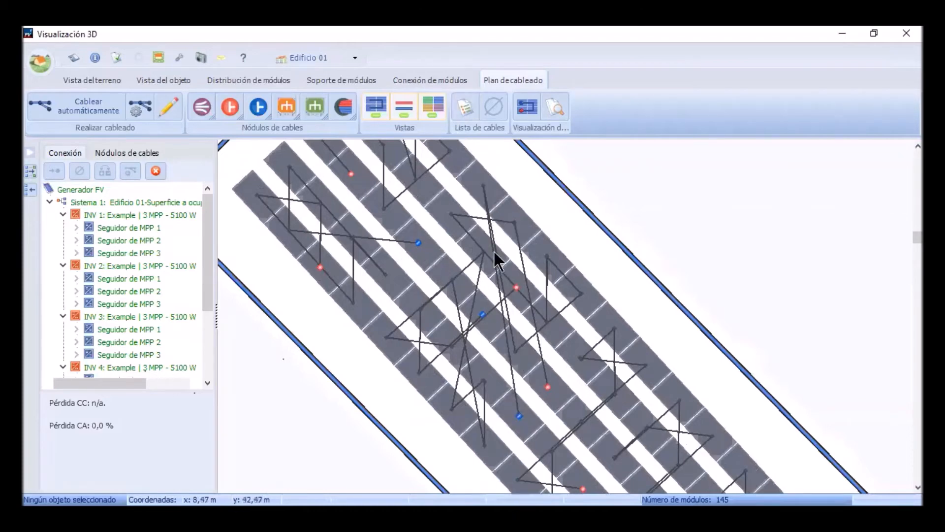
# - Highlight the modules of INV 5 and INV 4 in turn and inspect how their strings are wired
pyautogui.rightClick(512, 371)
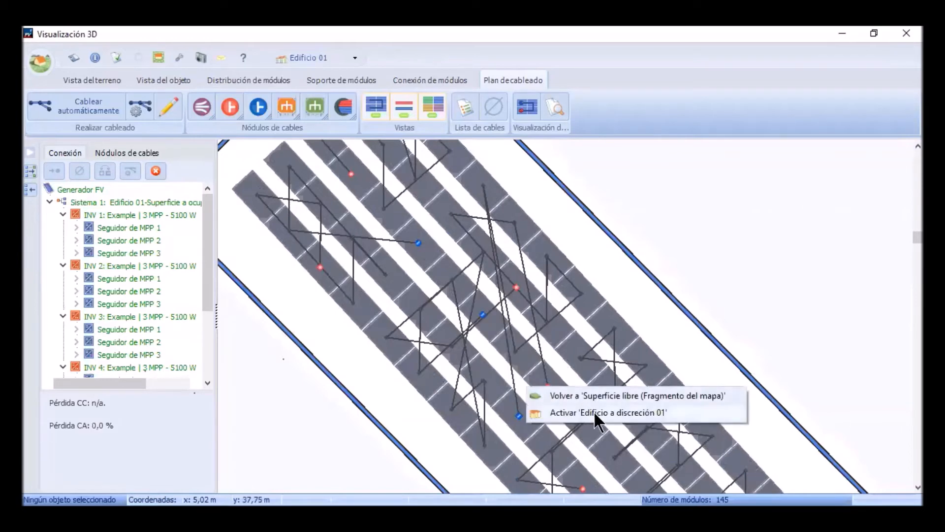
pyautogui.click(353, 419)
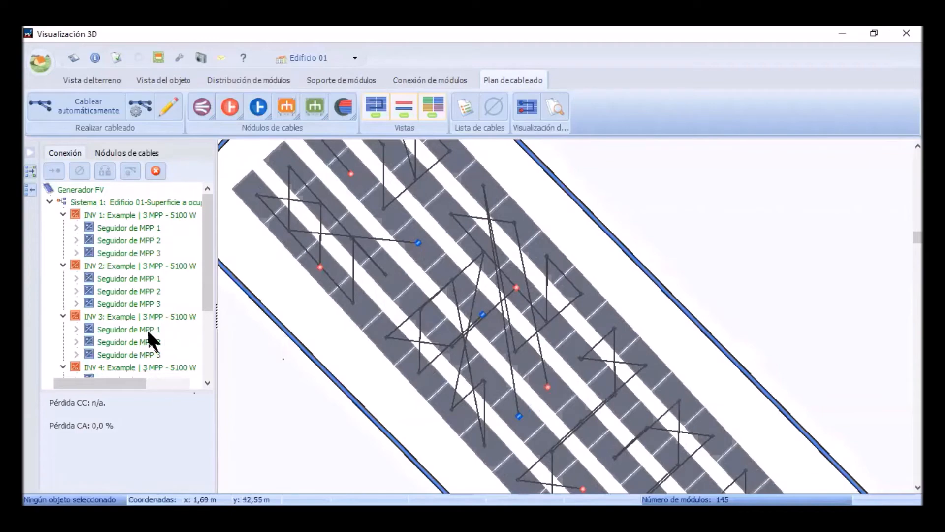
pyautogui.moveTo(207, 249); pyautogui.dragTo(210, 376)
pyautogui.click(129, 326)
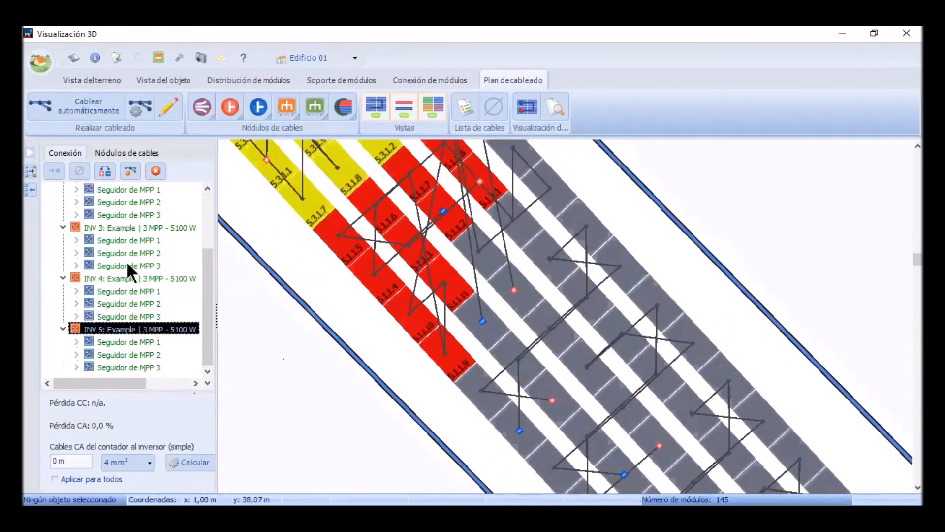
pyautogui.click(130, 278)
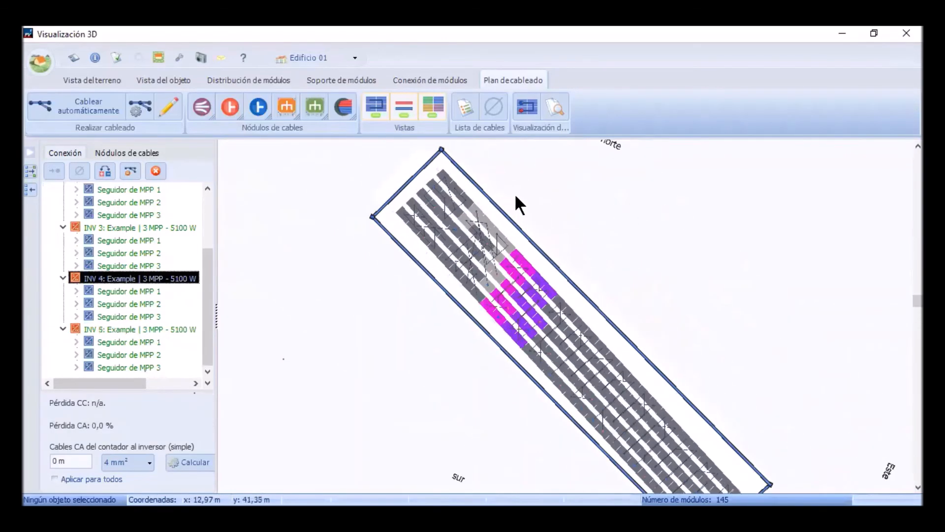
pyautogui.scroll(3, 485, 378)
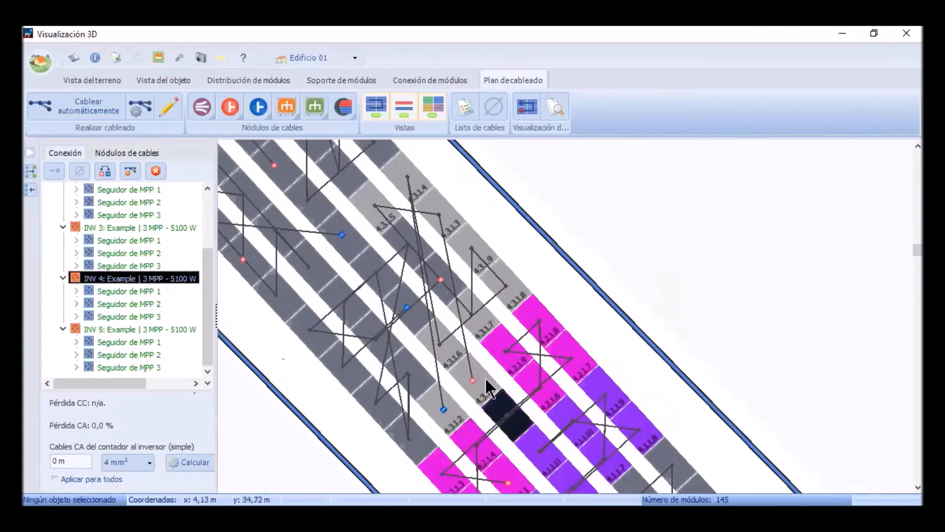
pyautogui.scroll(-2, 453, 357)
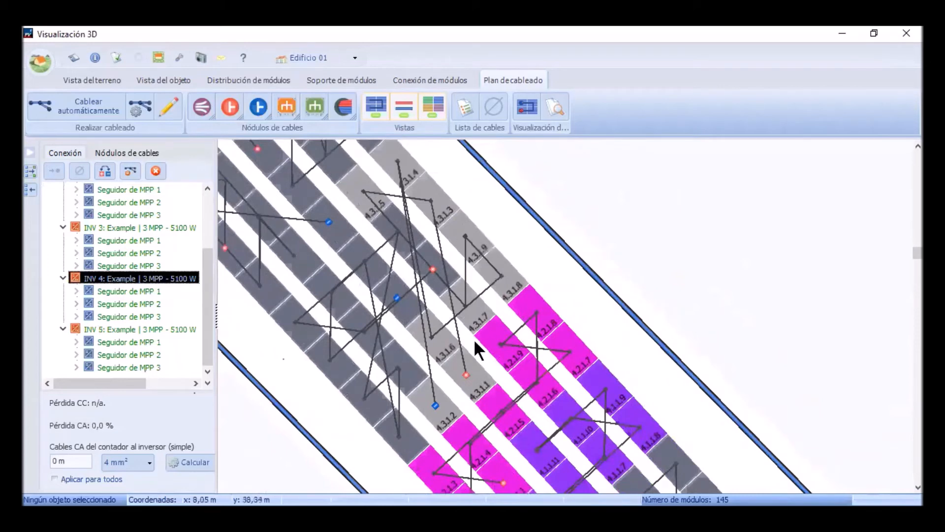
# - Delete the cabling of the string with modules 4.3.1.1 to 4.3.1.9
pyautogui.rightClick(454, 305)
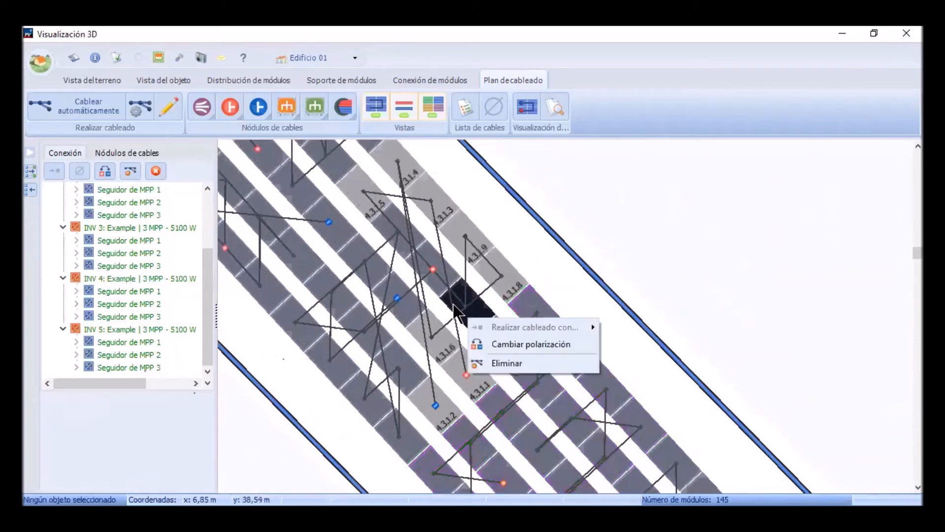
pyautogui.click(498, 360)
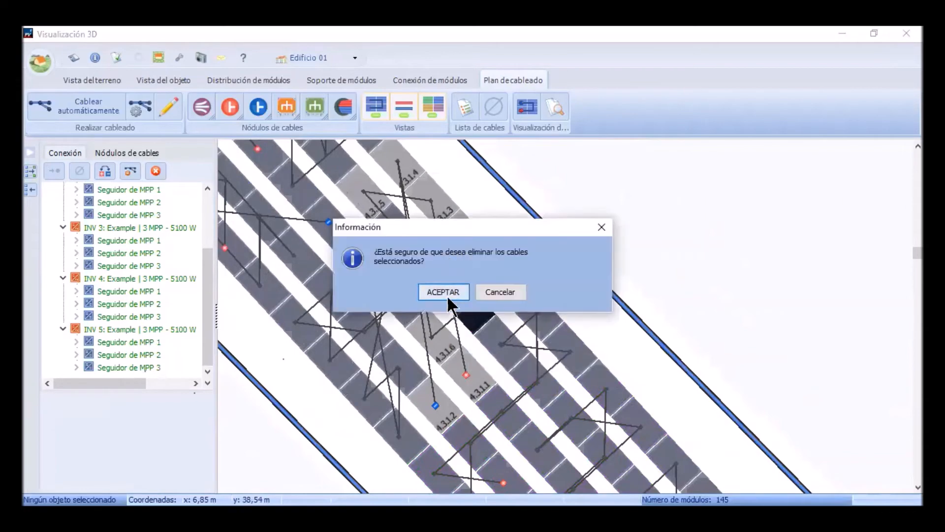
pyautogui.click(446, 294)
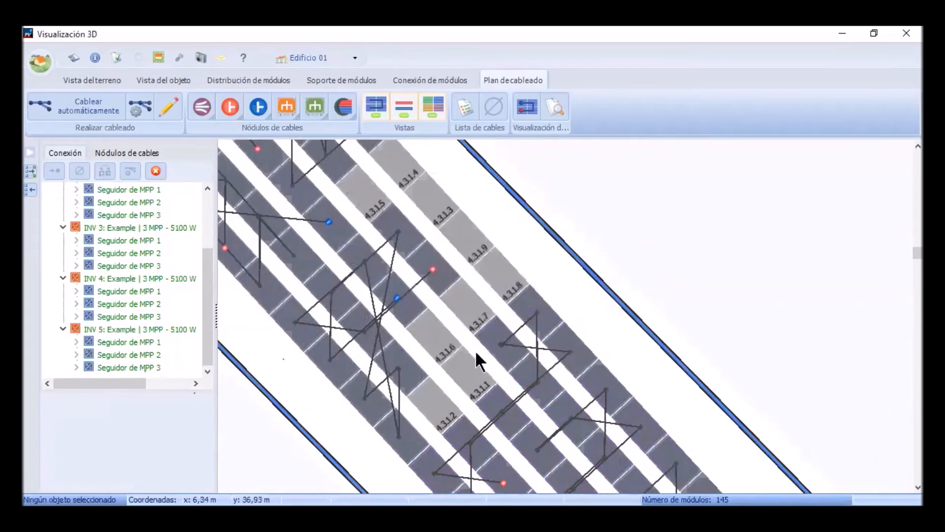
# - Examine the cable routes and polarity ends of the remaining strings along the roof
pyautogui.scroll(-5, 476, 359)
pyautogui.scroll(8, 527, 345)
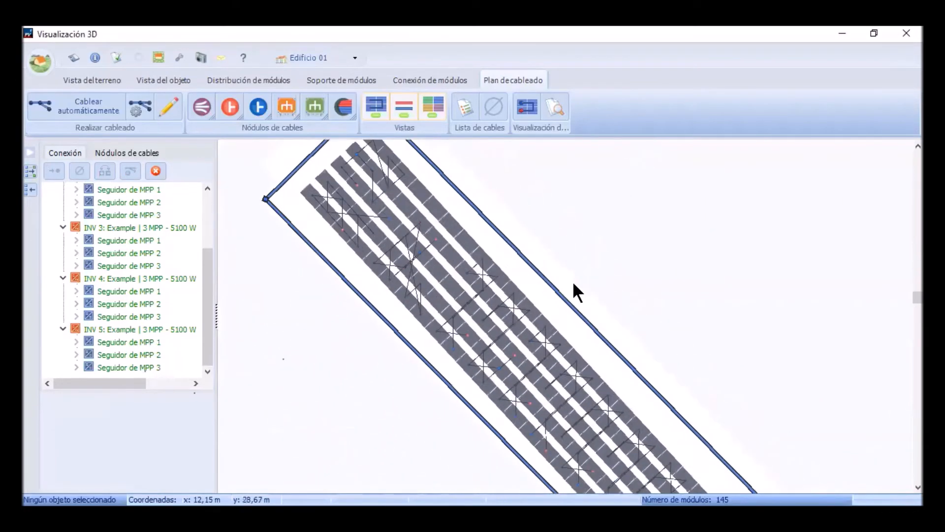
pyautogui.scroll(2, 526, 345)
pyautogui.moveTo(511, 202); pyautogui.dragTo(804, 409)
pyautogui.scroll(-1, 492, 140)
pyautogui.scroll(-3, 615, 187)
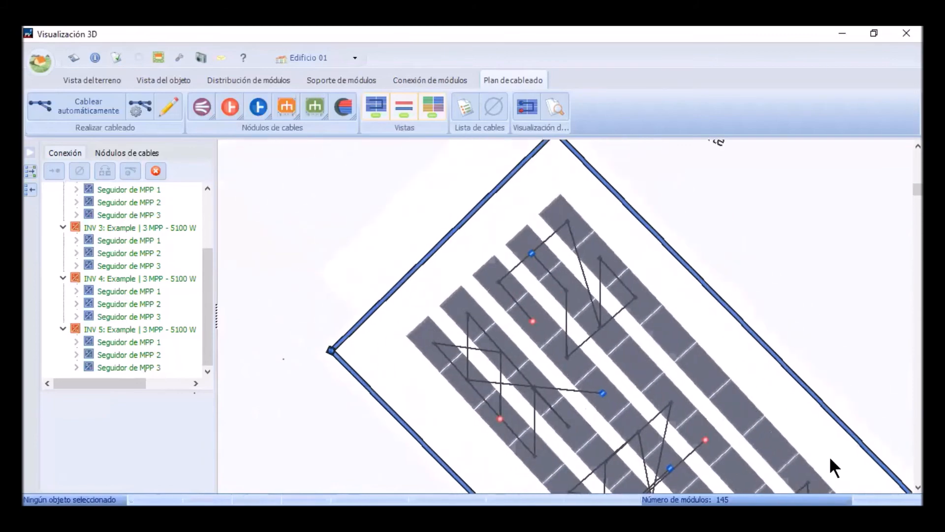
pyautogui.scroll(3, 682, 317)
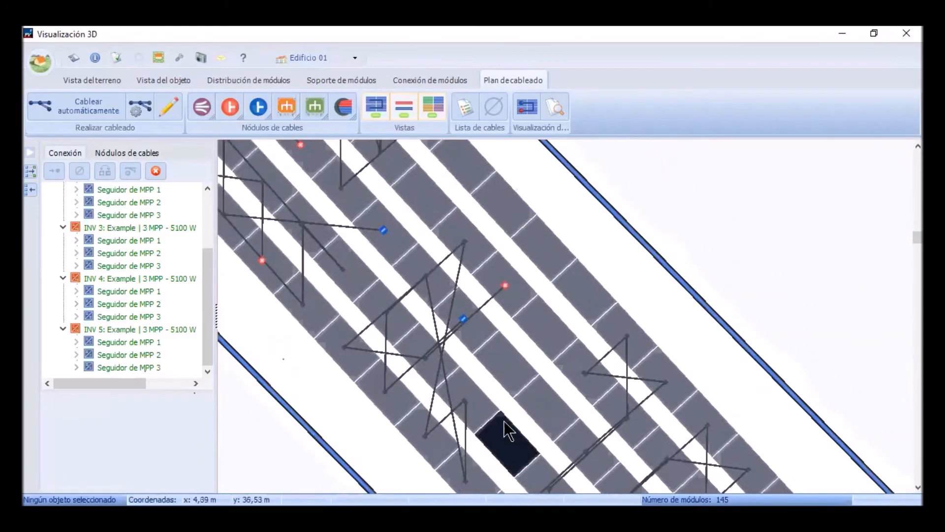
pyautogui.moveTo(629, 295)
pyautogui.mouseDown()
pyautogui.moveTo(648, 228)
pyautogui.moveTo(658, 337)
pyautogui.moveTo(621, 283)
pyautogui.moveTo(603, 233)
pyautogui.moveTo(700, 355)
pyautogui.moveTo(788, 422)
pyautogui.moveTo(641, 295)
pyautogui.mouseUp()
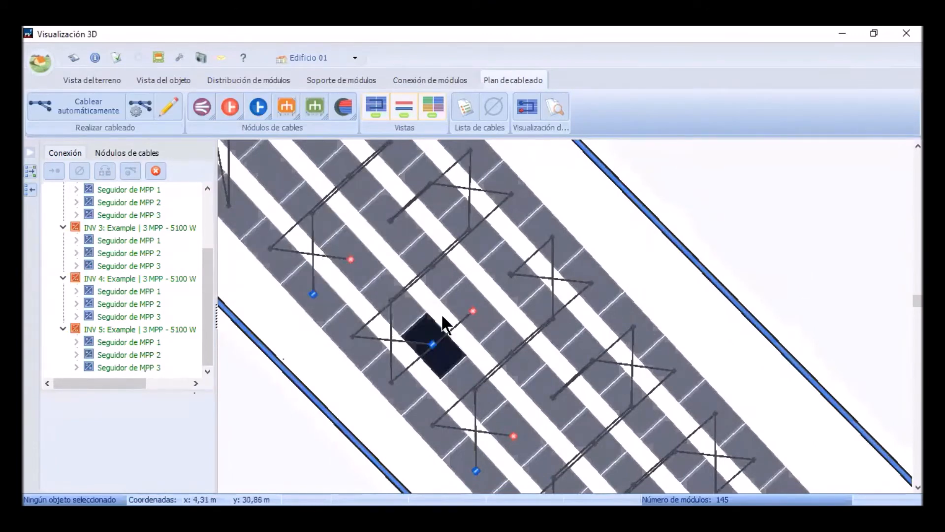
pyautogui.moveTo(678, 262); pyautogui.dragTo(746, 249, button='middle')
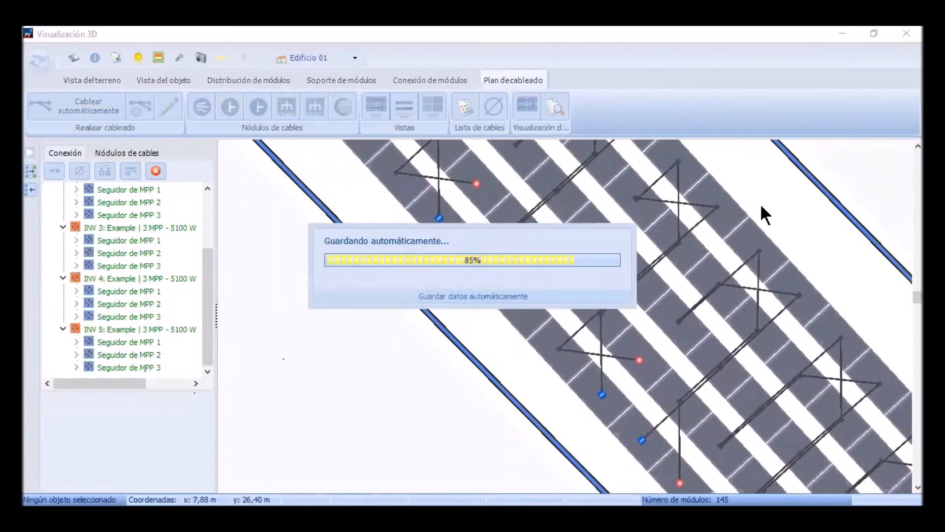
# - Try to wire the uncabled string manually through modules 4.3.1.6, 4.3.1.2 and 4.3.1.1
pyautogui.moveTo(741, 184); pyautogui.dragTo(553, 476, button='middle')
pyautogui.moveTo(510, 451); pyautogui.dragTo(513, 418, button='middle')
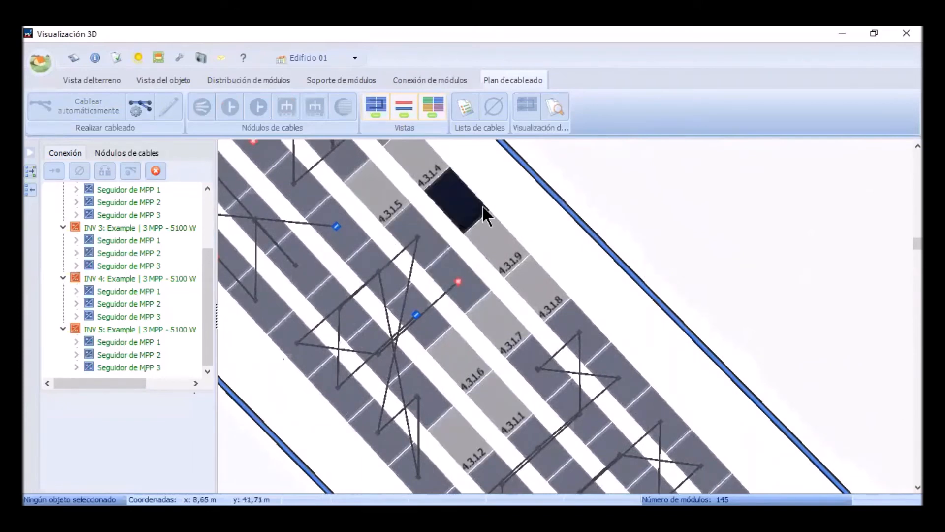
pyautogui.click(469, 458)
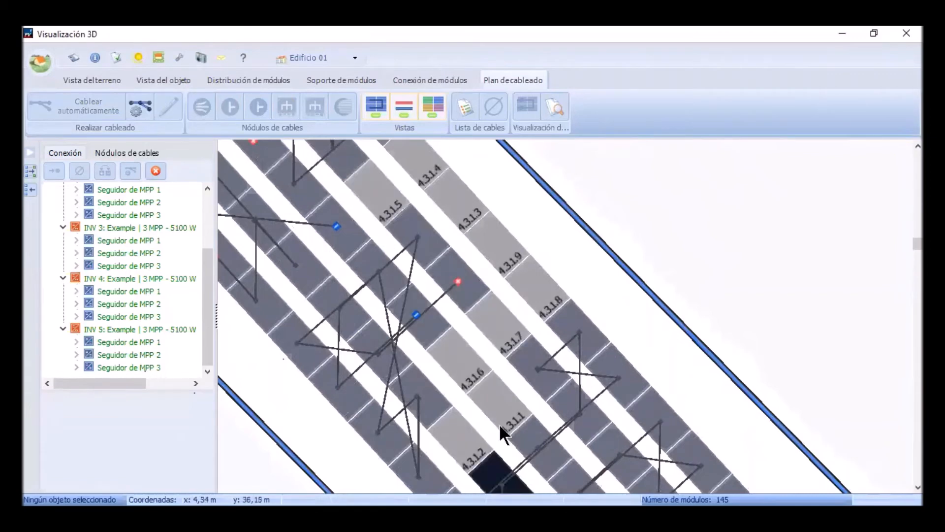
pyautogui.click(471, 399)
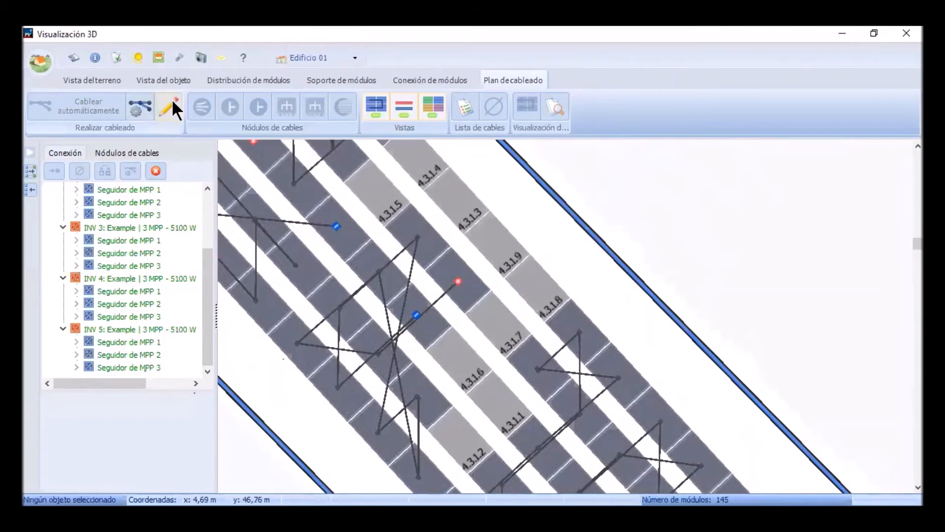
pyautogui.click(171, 98)
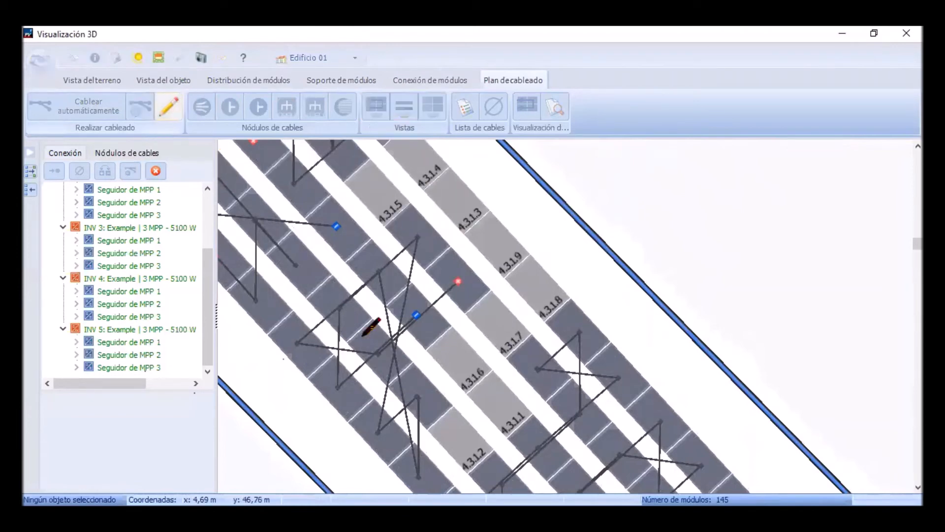
pyautogui.click(458, 359)
pyautogui.click(458, 440)
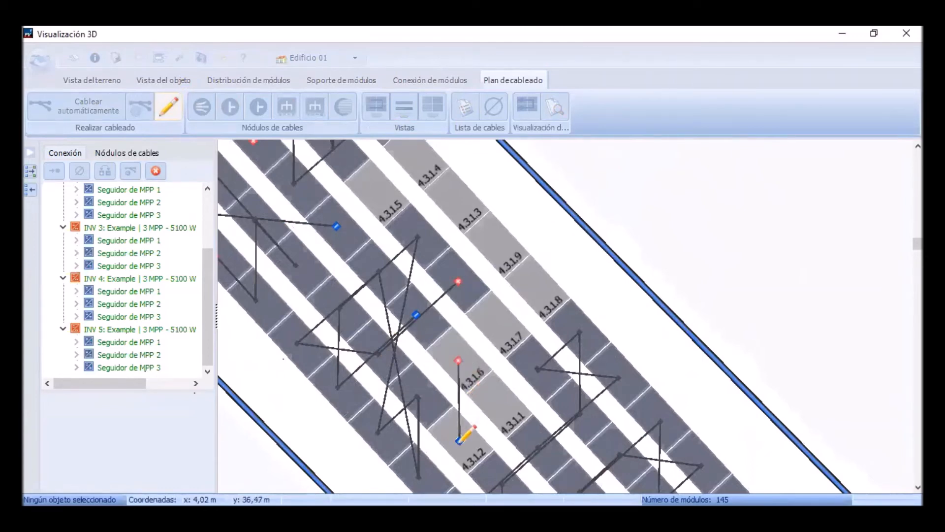
pyautogui.click(499, 404)
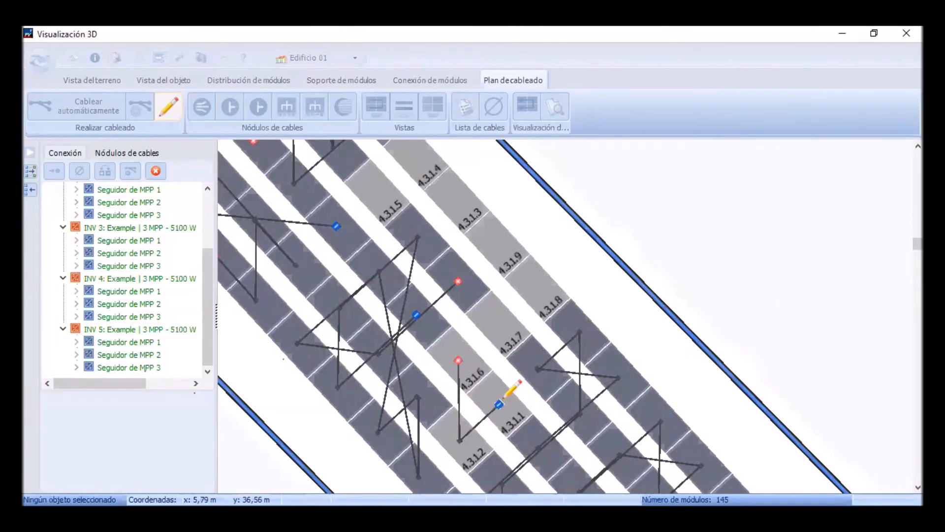
pyautogui.rightClick(470, 413)
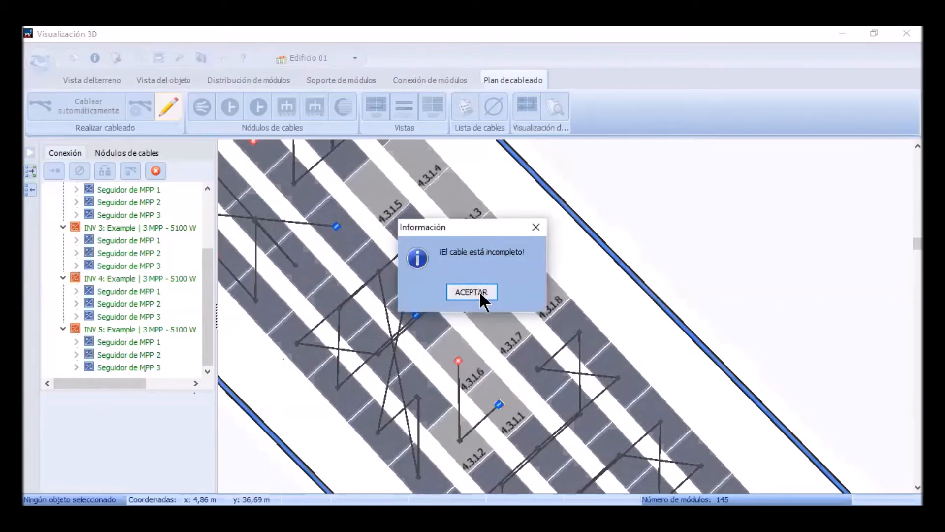
pyautogui.press('Return')
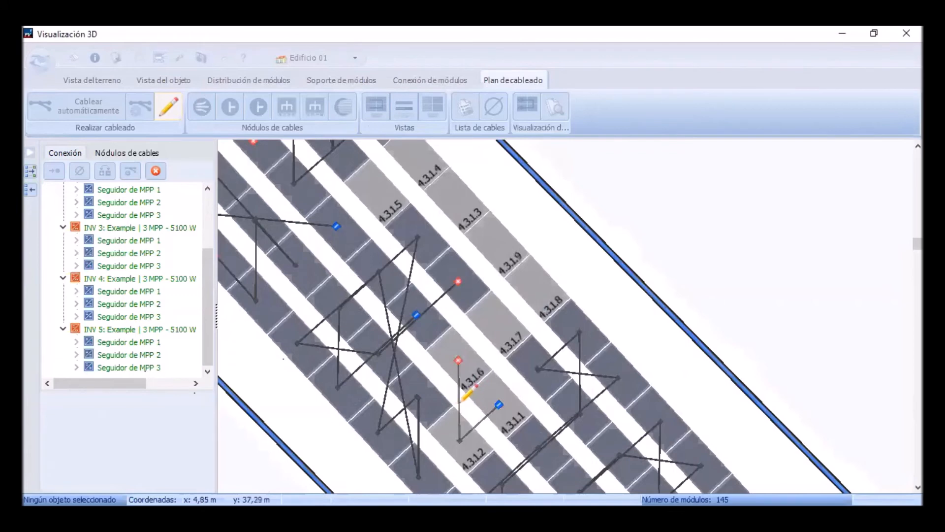
pyautogui.rightClick(472, 404)
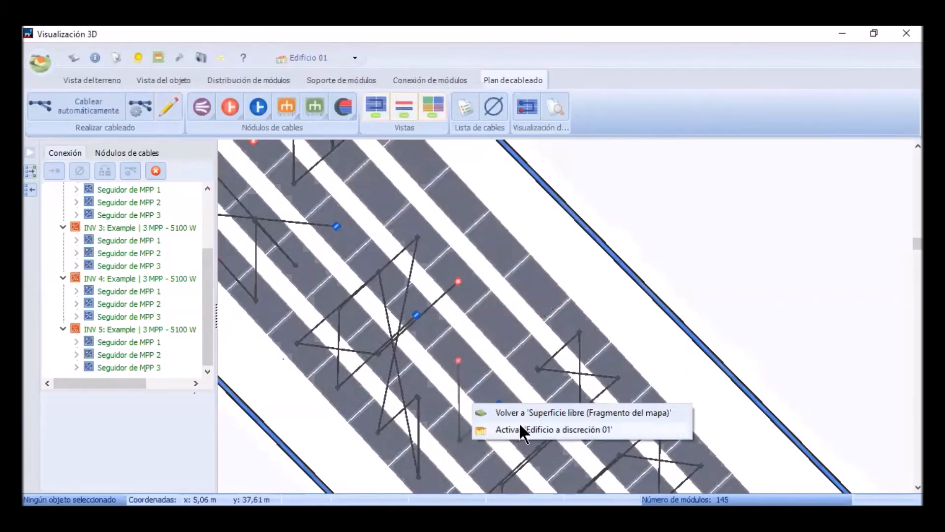
# - Highlight the modules of INV 3's MPP tracker 3 and of INV 4 to check the string assignment around the partial cable
pyautogui.click(459, 359)
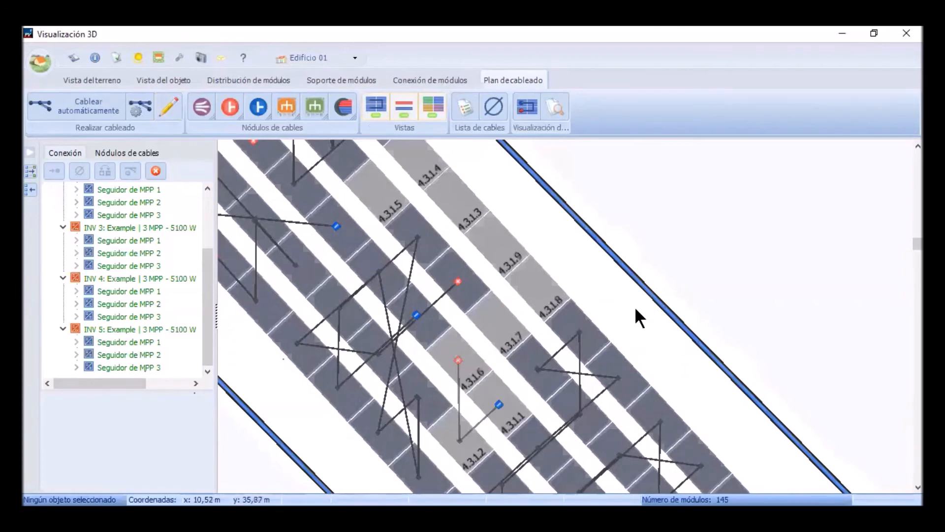
pyautogui.rightClick(457, 405)
pyautogui.click(130, 266)
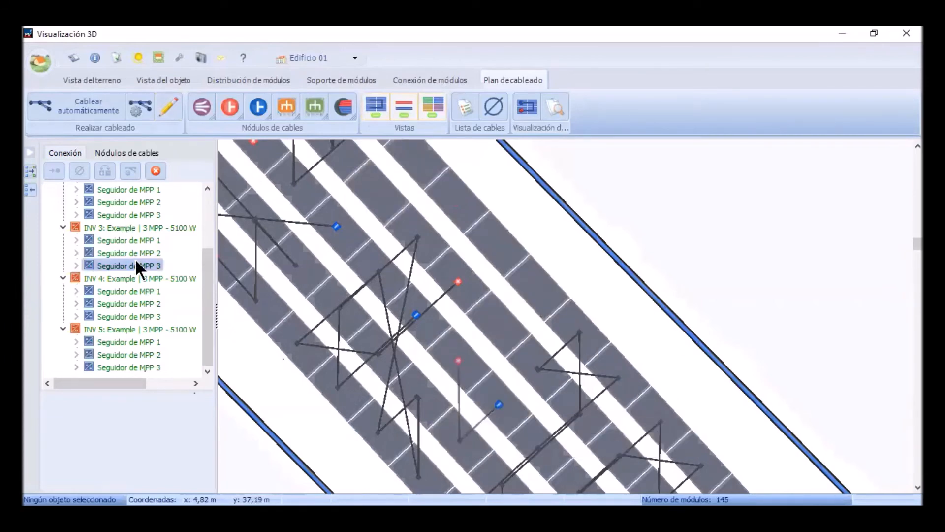
pyautogui.scroll(3, 519, 258)
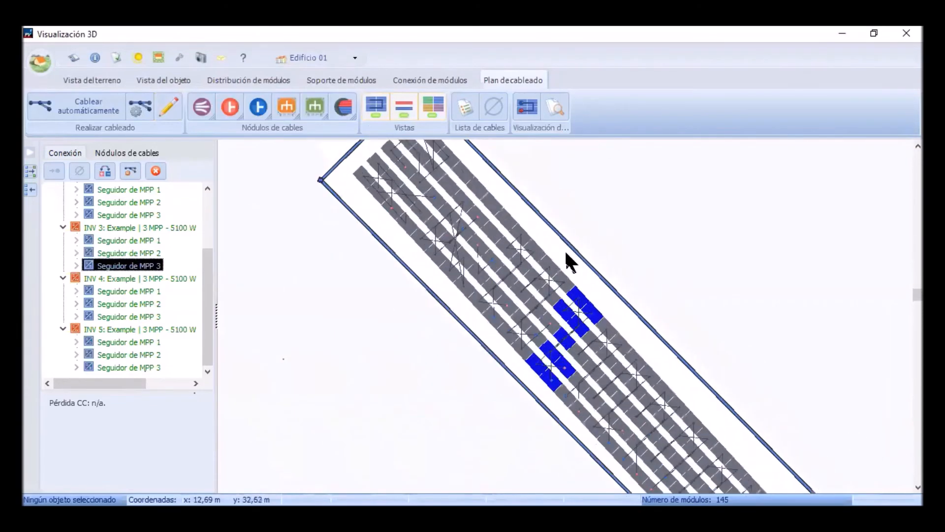
pyautogui.click(104, 279)
pyautogui.scroll(5, 546, 219)
pyautogui.scroll(5, 472, 383)
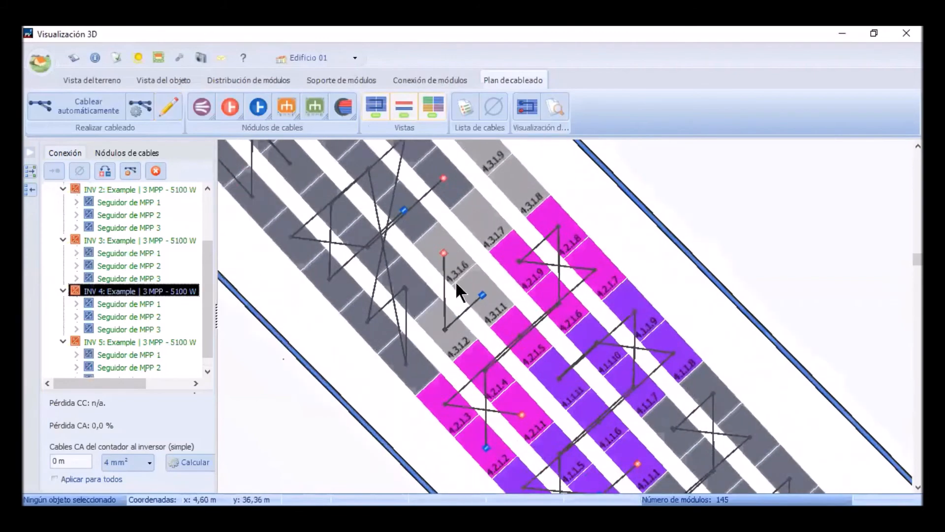
# - Delete the incomplete cable linking modules 4.3.1.6, 4.3.1.2 and 4.3.1.1
pyautogui.click(440, 318)
pyautogui.rightClick(440, 321)
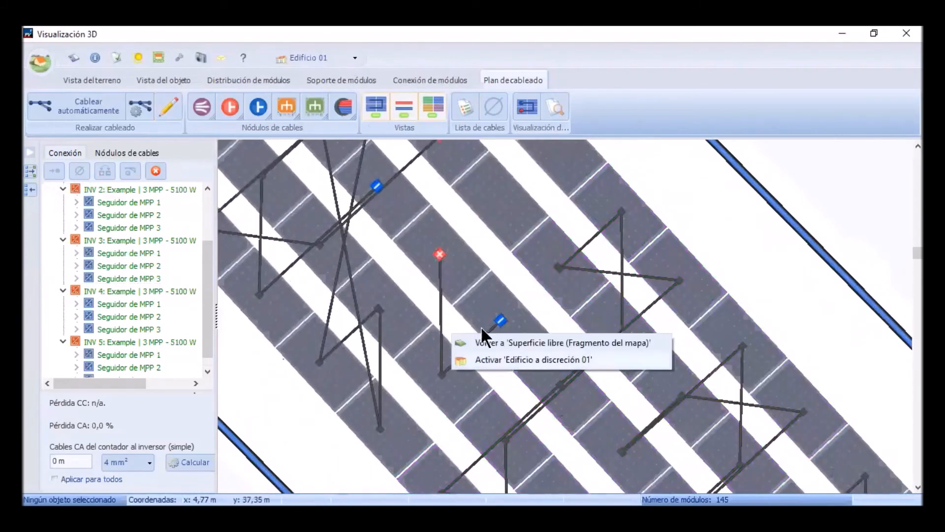
pyautogui.click(440, 255)
pyautogui.rightClick(440, 256)
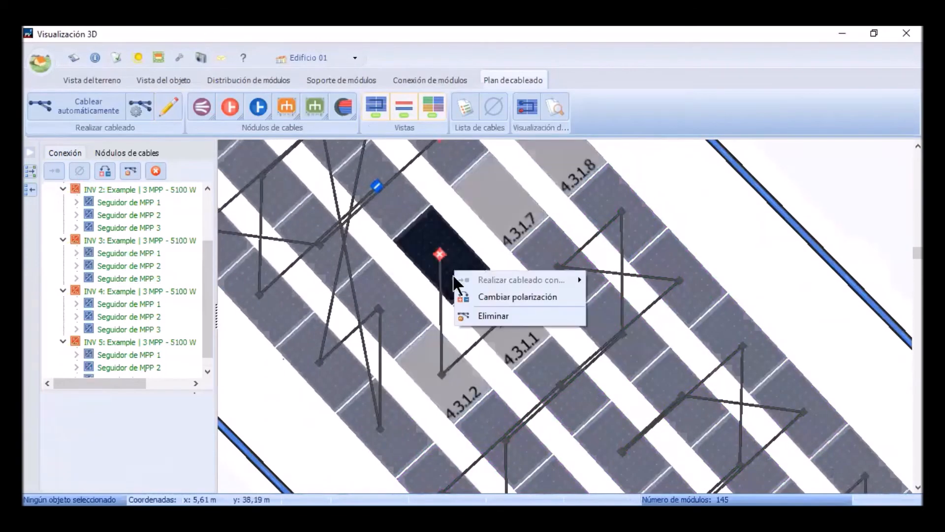
pyautogui.click(509, 318)
pyautogui.click(440, 294)
# - Draw the string cable manually through modules 4.3.1.2, 4.3.1.6, 4.3.1.5, 4.3.1.4, 4.3.1.3, 4.3.1.9, 4.3.1.8 and 4.3.1.7, ending at 4.3.1.1
pyautogui.scroll(3, 686, 190)
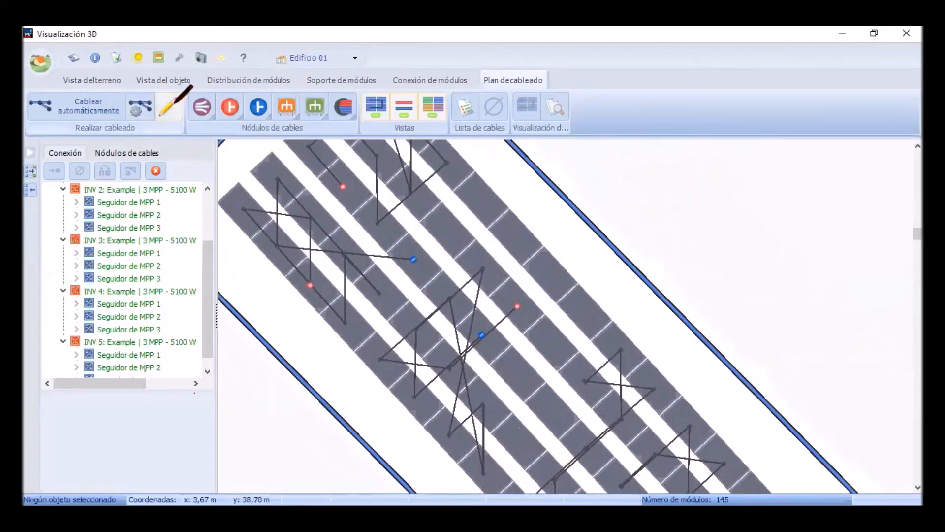
pyautogui.click(170, 106)
pyautogui.click(517, 438)
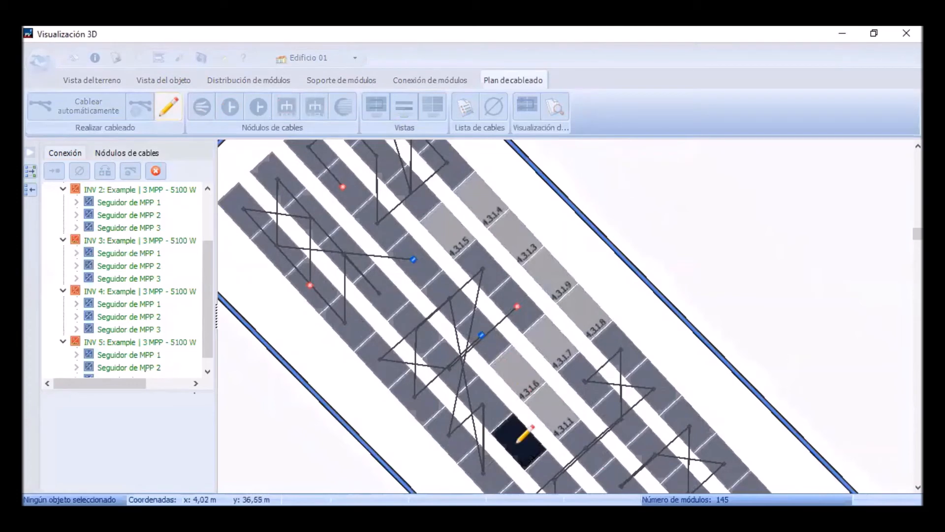
pyautogui.click(518, 441)
pyautogui.click(446, 229)
pyautogui.click(482, 200)
pyautogui.click(516, 238)
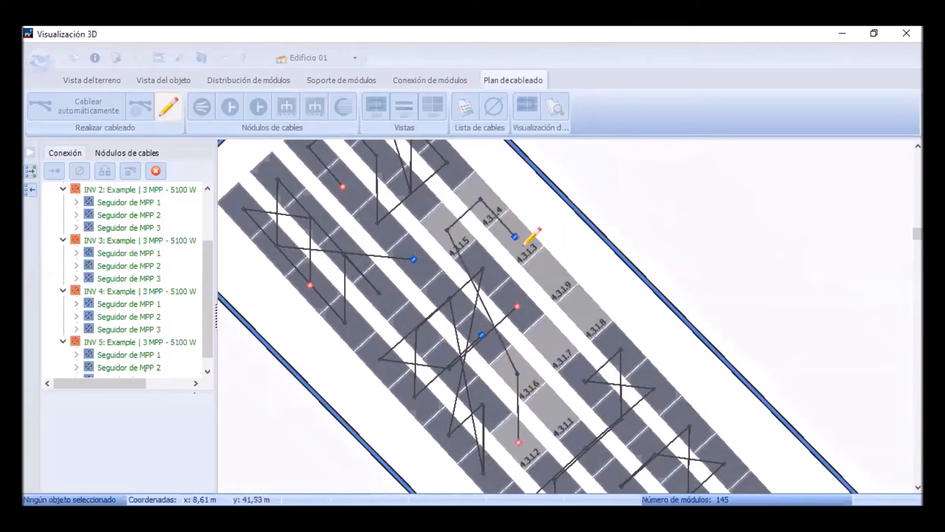
pyautogui.click(550, 274)
pyautogui.click(585, 311)
pyautogui.click(553, 344)
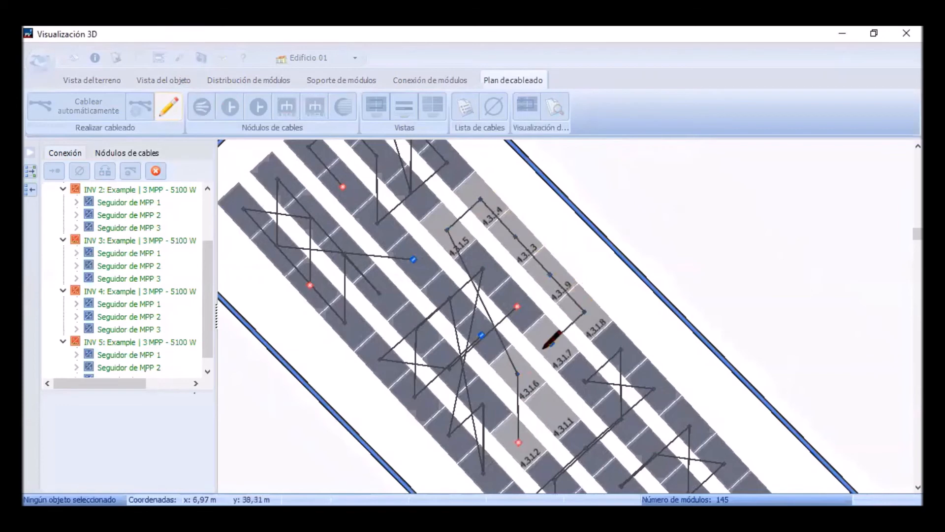
pyautogui.click(552, 412)
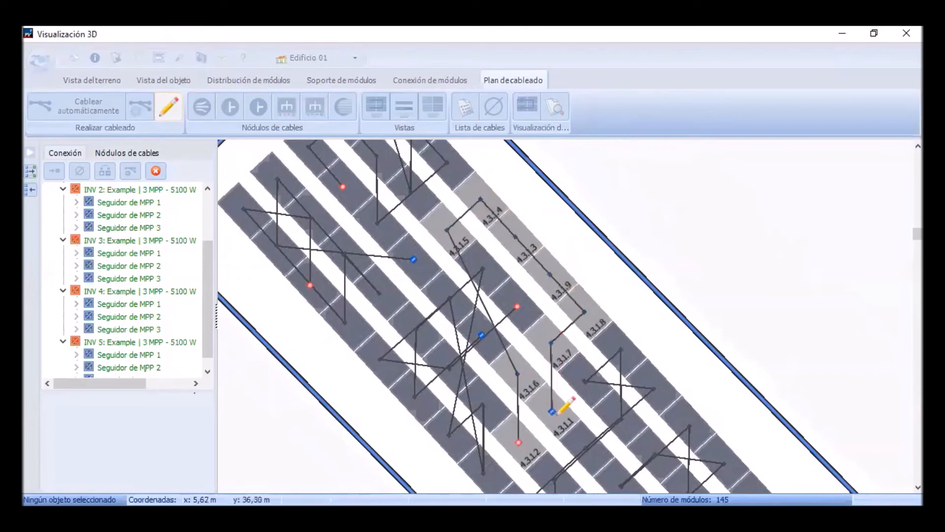
# - Examine the redrawn string's route and polarity ends against the neighbouring strings, and leave manual cabling
pyautogui.scroll(5, 527, 389)
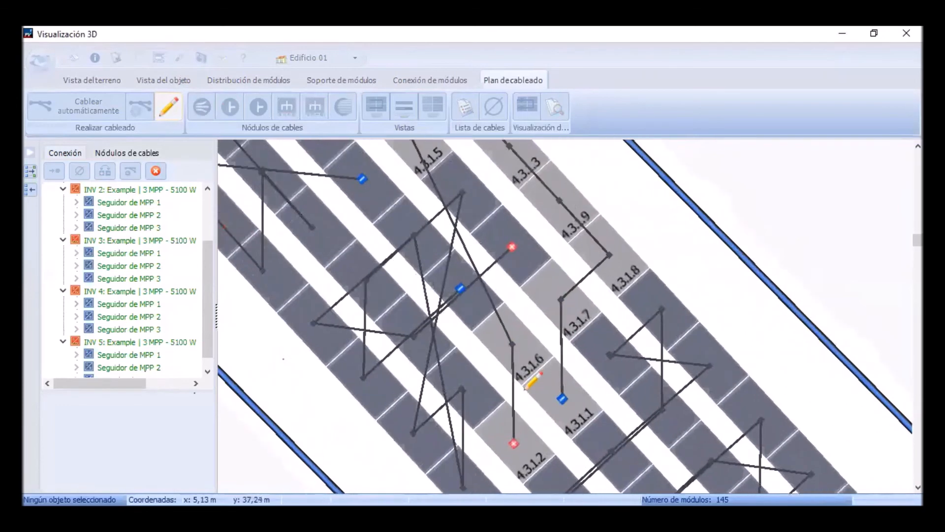
pyautogui.scroll(-5, 525, 389)
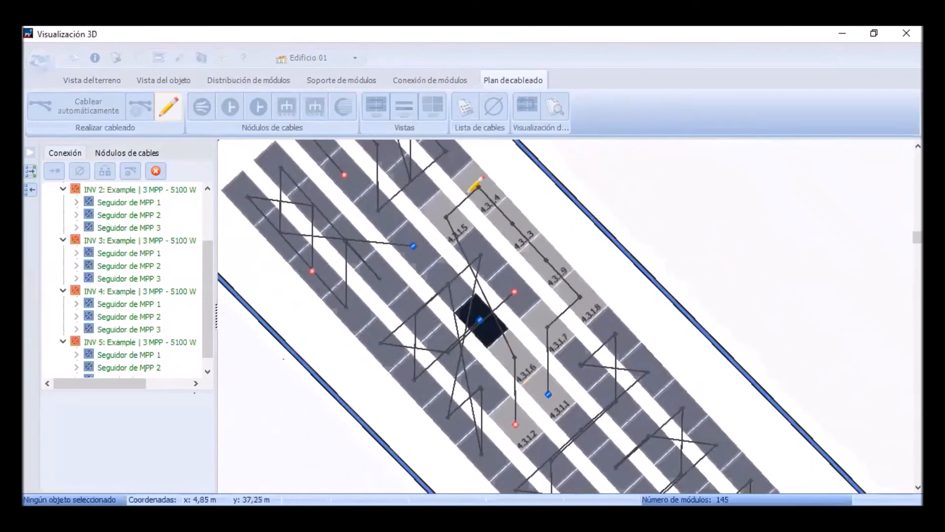
pyautogui.click(446, 217)
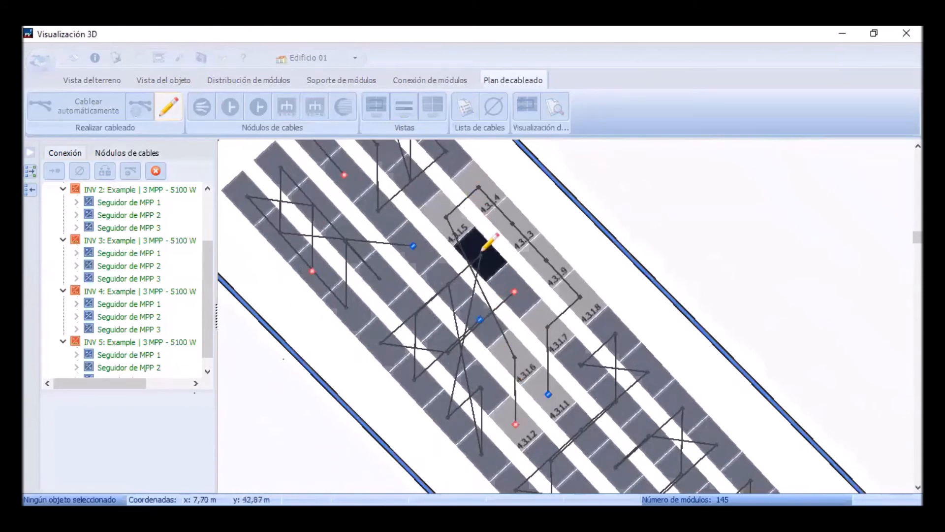
pyautogui.scroll(-1, 494, 288)
pyautogui.scroll(-2, 507, 303)
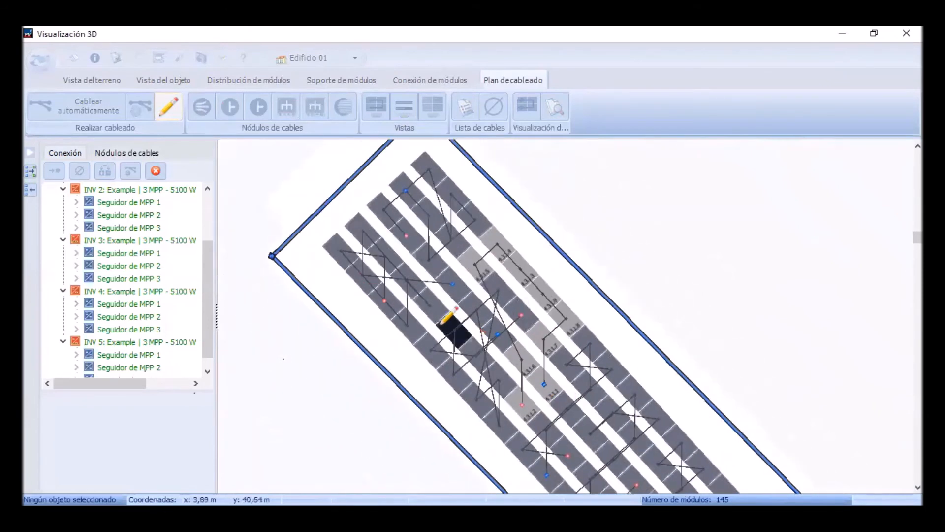
pyautogui.scroll(3, 417, 297)
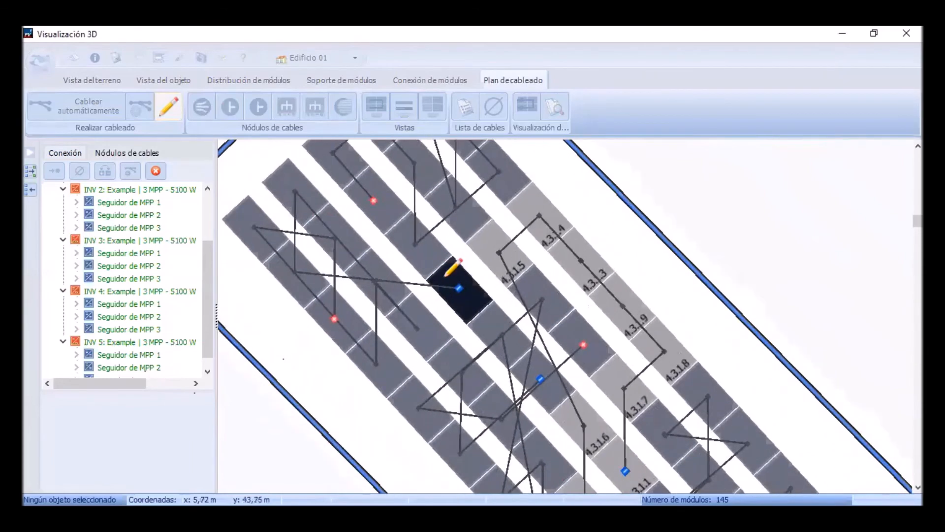
pyautogui.scroll(-4, 421, 274)
pyautogui.scroll(-3, 529, 333)
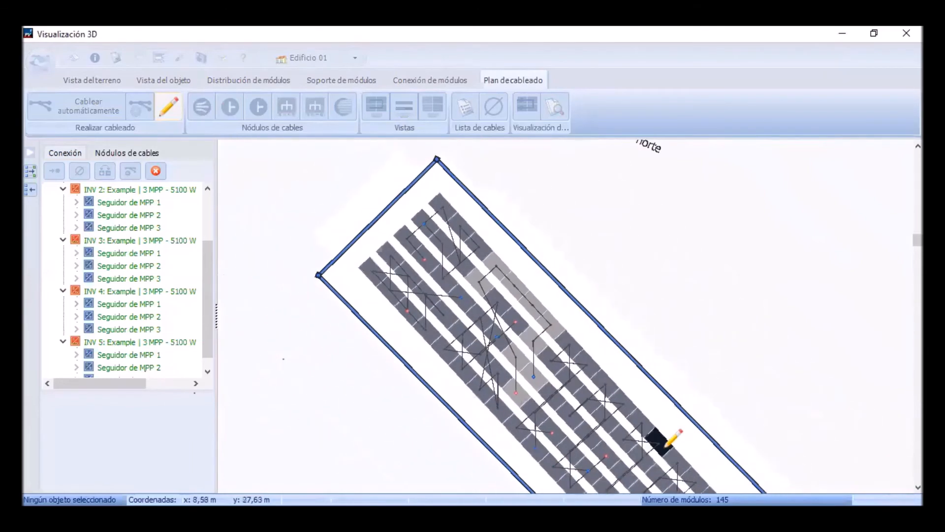
pyautogui.scroll(2, 662, 443)
pyautogui.scroll(4, 662, 445)
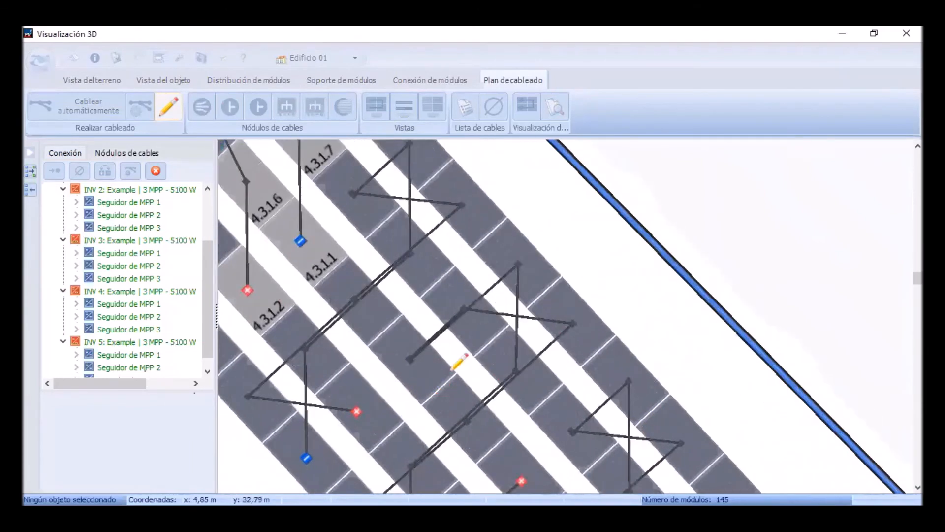
pyautogui.rightClick(662, 274)
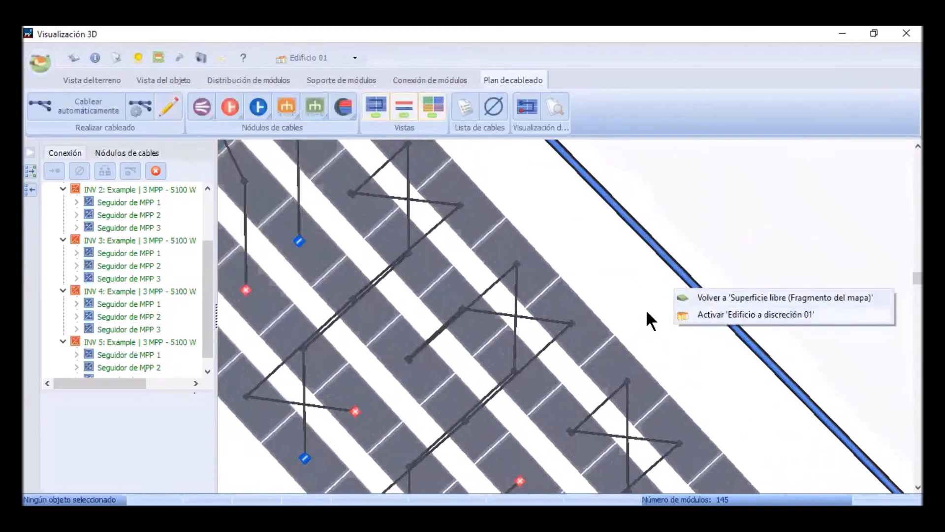
# - Examine the string cabling down to the south-eastern end of the roof and highlight the modules of INV 5
pyautogui.moveTo(675, 239); pyautogui.dragTo(674, 235)
pyautogui.moveTo(673, 234); pyautogui.dragTo(631, 277, button='middle')
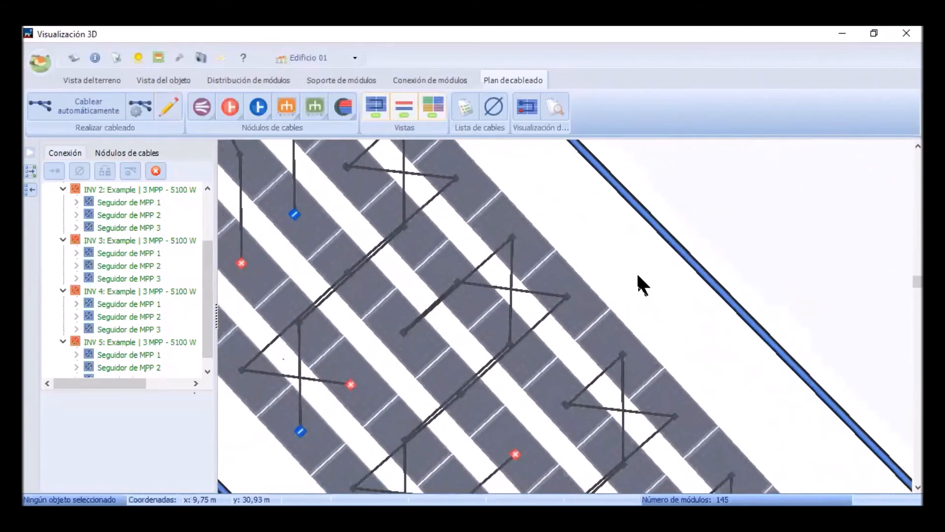
pyautogui.scroll(-3, 632, 279)
pyautogui.scroll(-4, 603, 340)
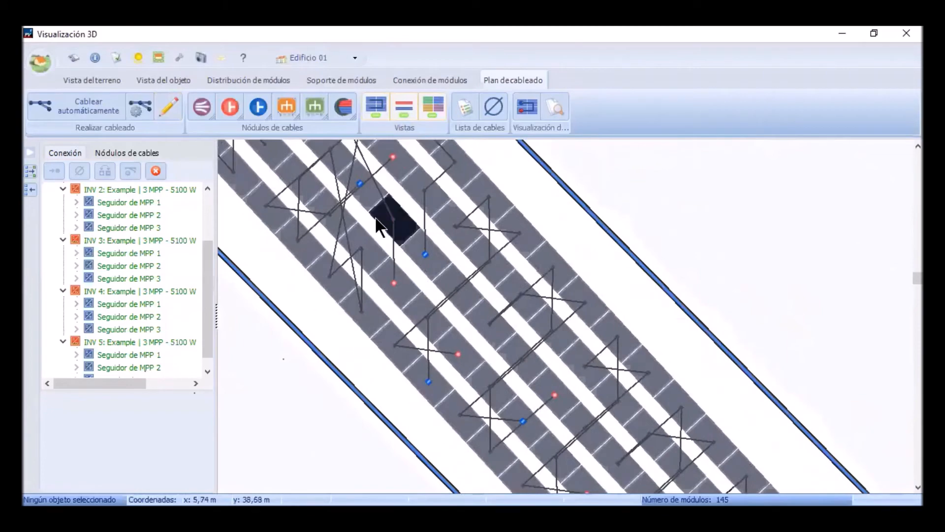
pyautogui.moveTo(433, 433); pyautogui.dragTo(443, 265, button='middle')
pyautogui.scroll(-5, 428, 323)
pyautogui.scroll(-2, 477, 360)
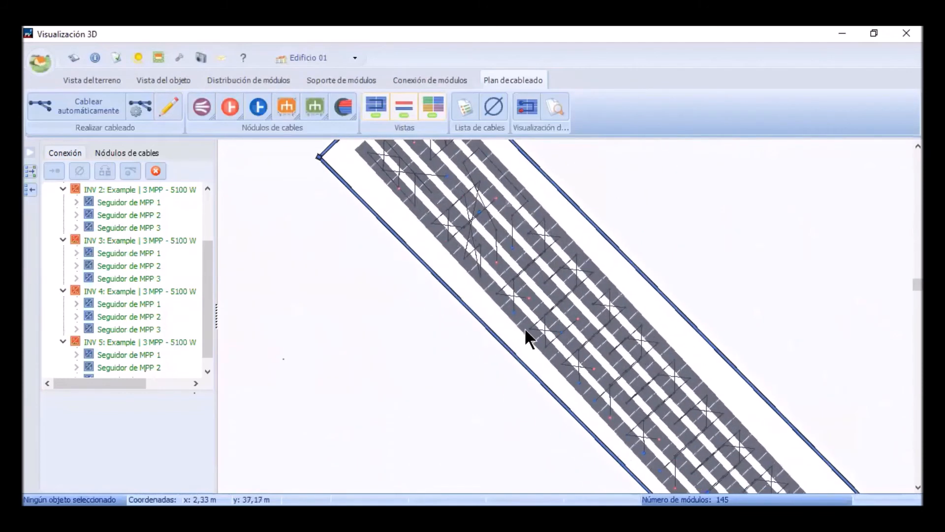
pyautogui.moveTo(562, 418); pyautogui.dragTo(317, 311, button='middle')
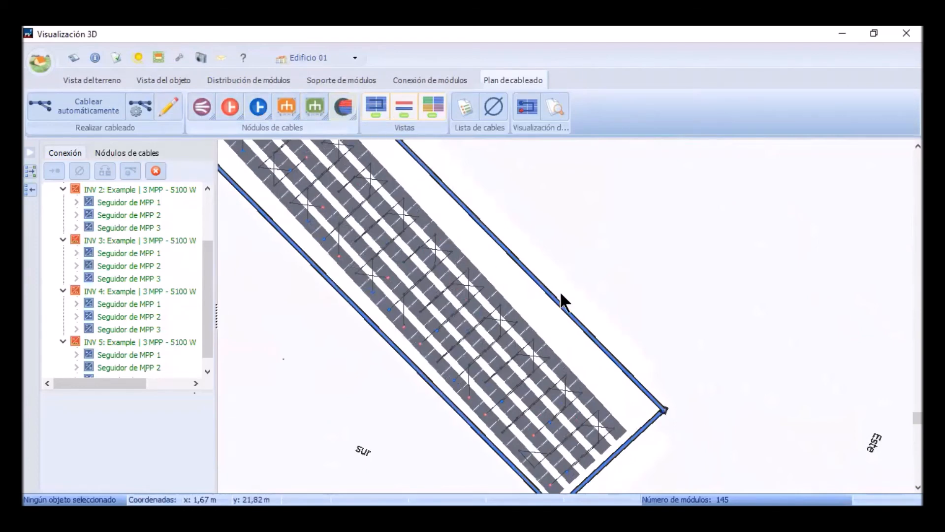
pyautogui.moveTo(681, 335); pyautogui.dragTo(650, 233, button='middle')
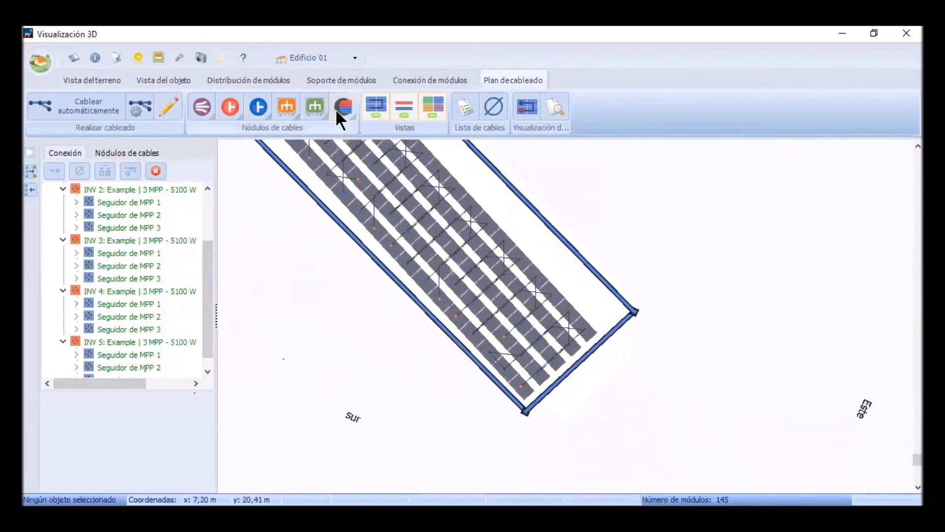
pyautogui.scroll(-1, 207, 267)
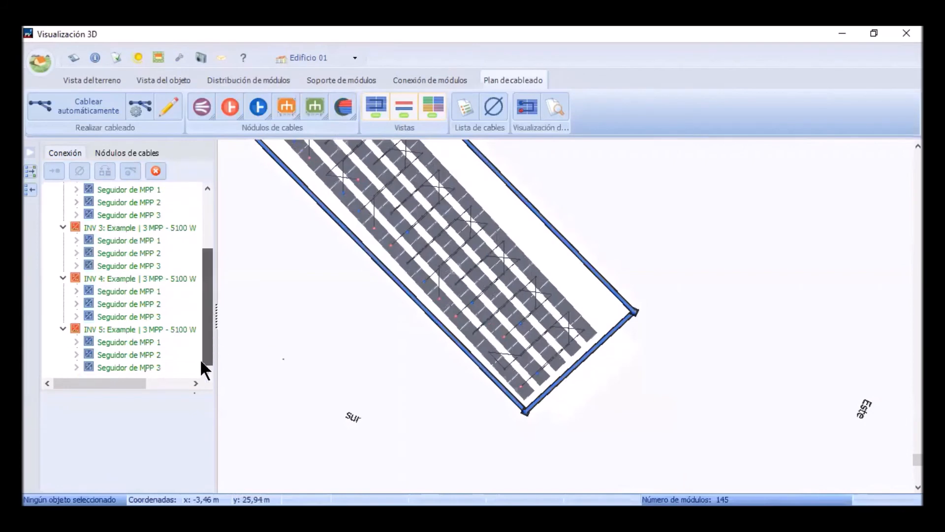
pyautogui.click(141, 328)
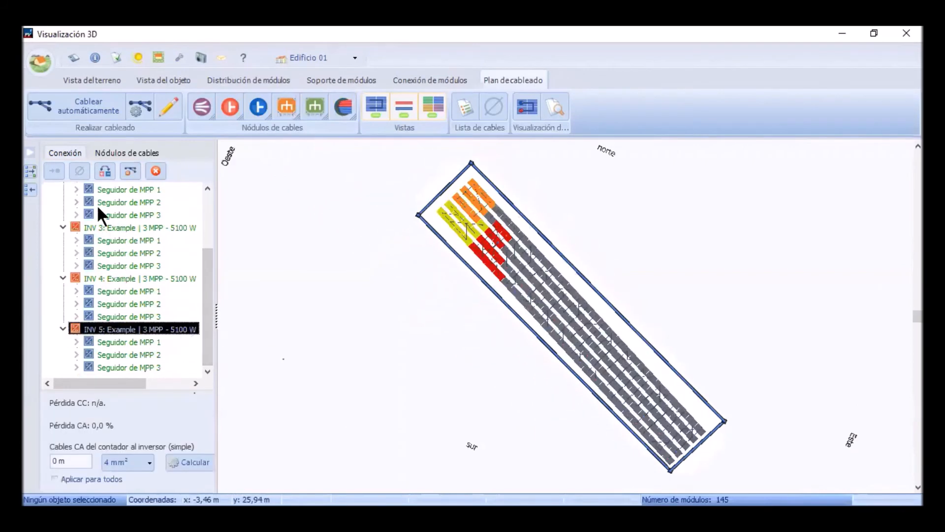
# - Place a cable feed-through (Pasacables) in the gap between the INV 5 module rows at the north-western end of the roof
pyautogui.moveTo(201, 279); pyautogui.dragTo(205, 205)
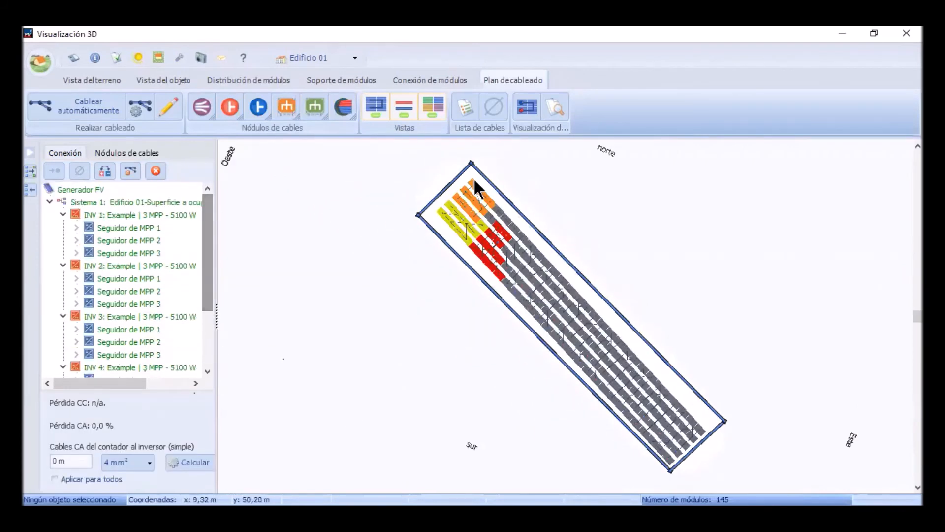
pyautogui.scroll(1, 504, 224)
pyautogui.scroll(2, 503, 222)
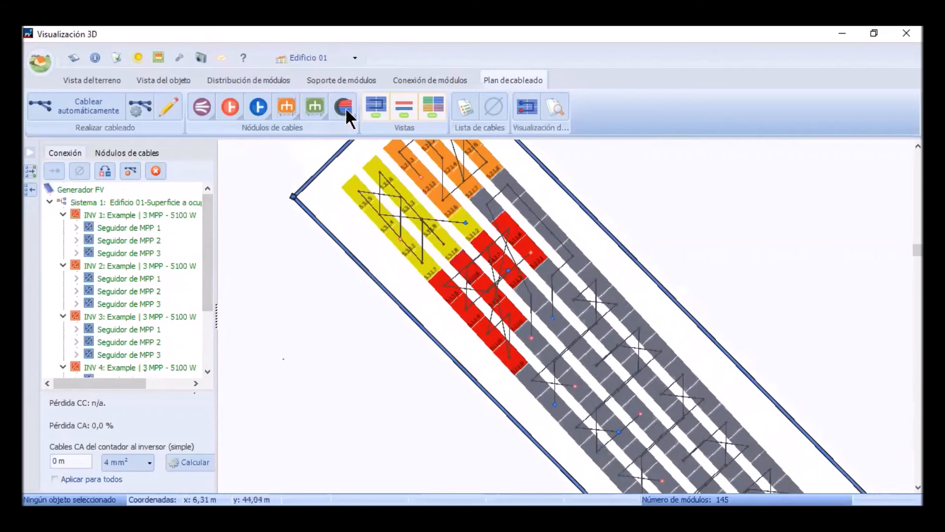
pyautogui.click(344, 104)
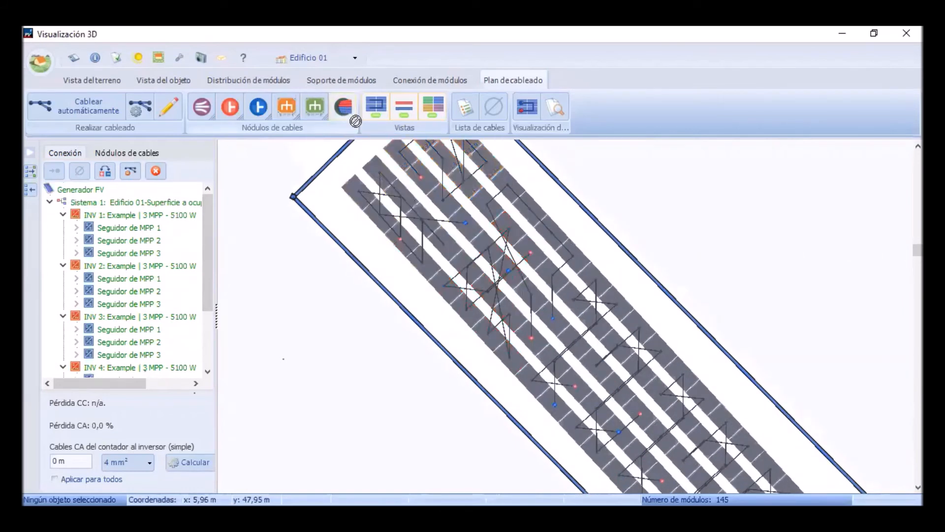
pyautogui.click(436, 211)
pyautogui.click(425, 219)
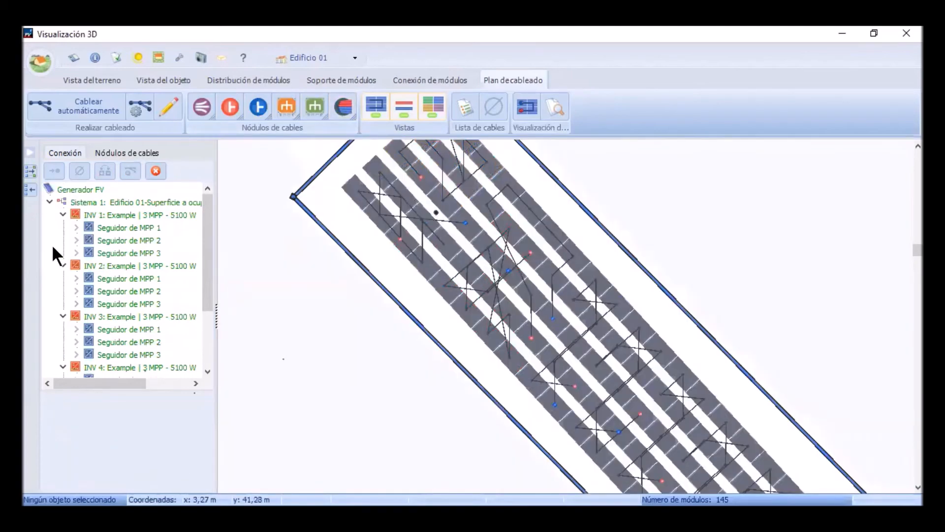
# - Cable INV 5 through Pasacables 01 and inspect the resulting routes to its strings
pyautogui.click(132, 214)
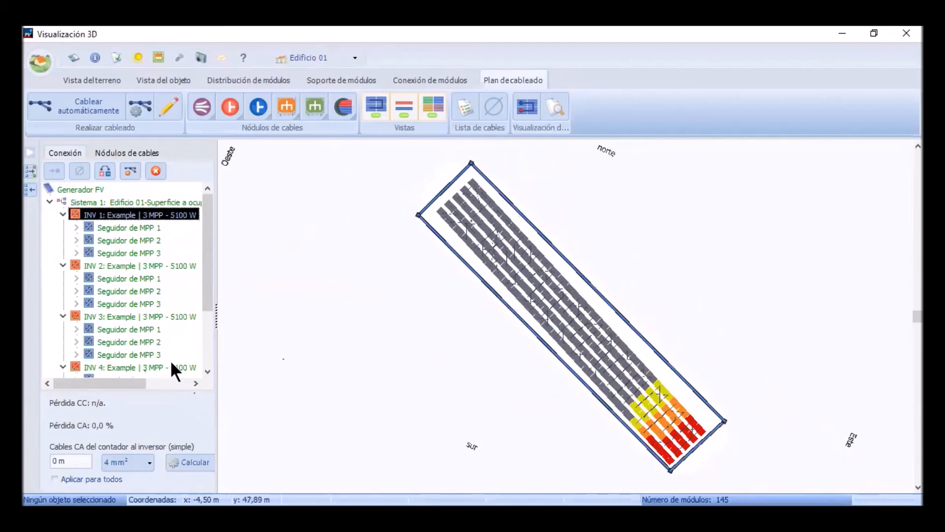
pyautogui.scroll(-3, 204, 332)
pyautogui.click(180, 328)
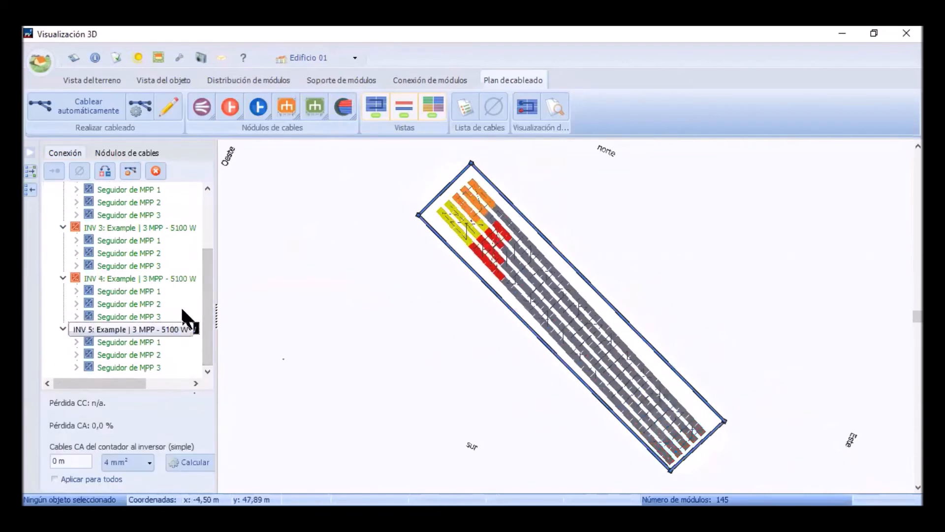
pyautogui.rightClick(152, 327)
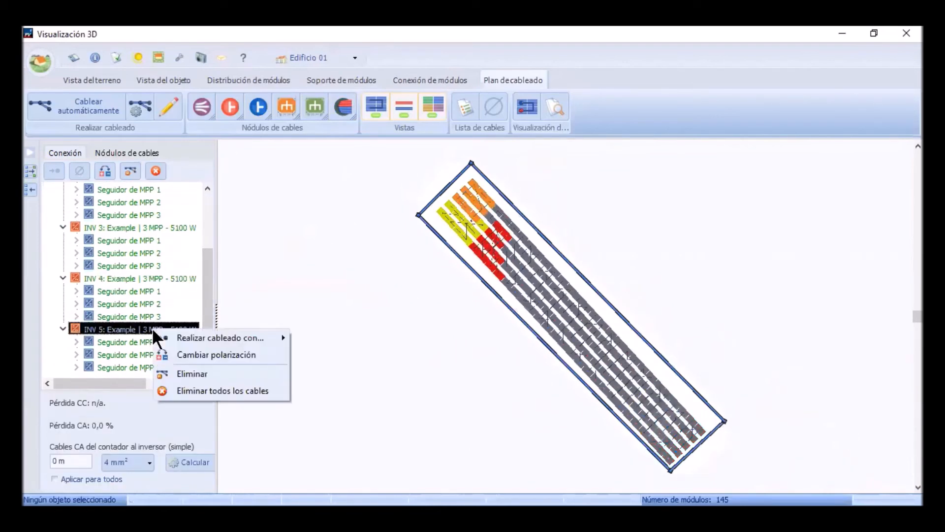
pyautogui.moveTo(204, 339)
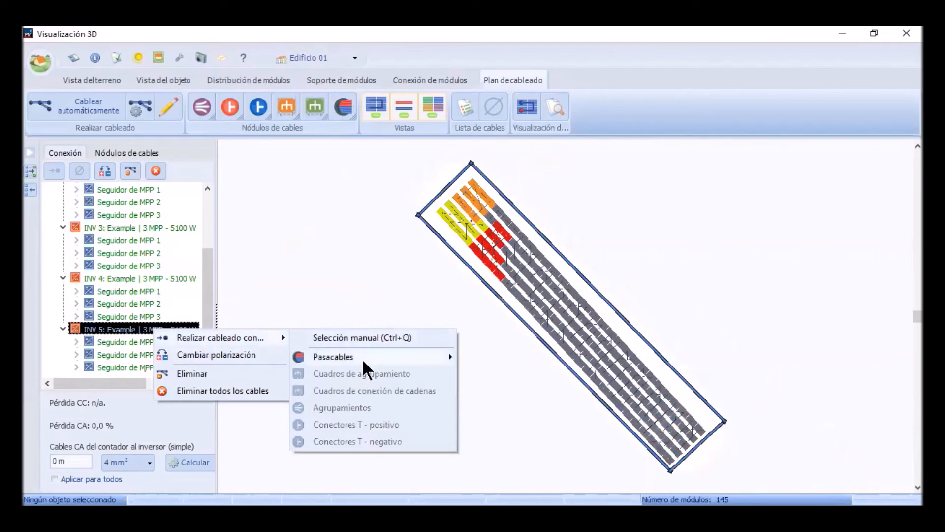
pyautogui.moveTo(442, 353)
pyautogui.click(514, 360)
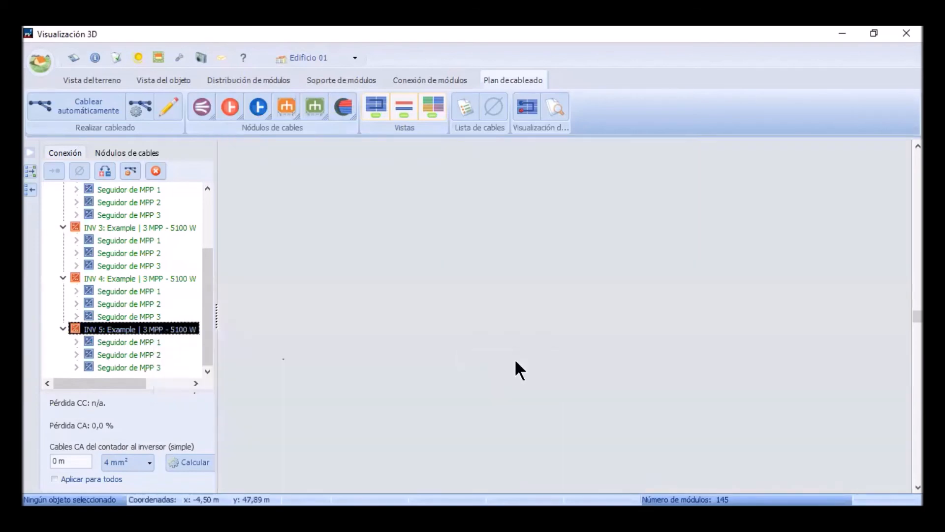
pyautogui.scroll(5, 479, 191)
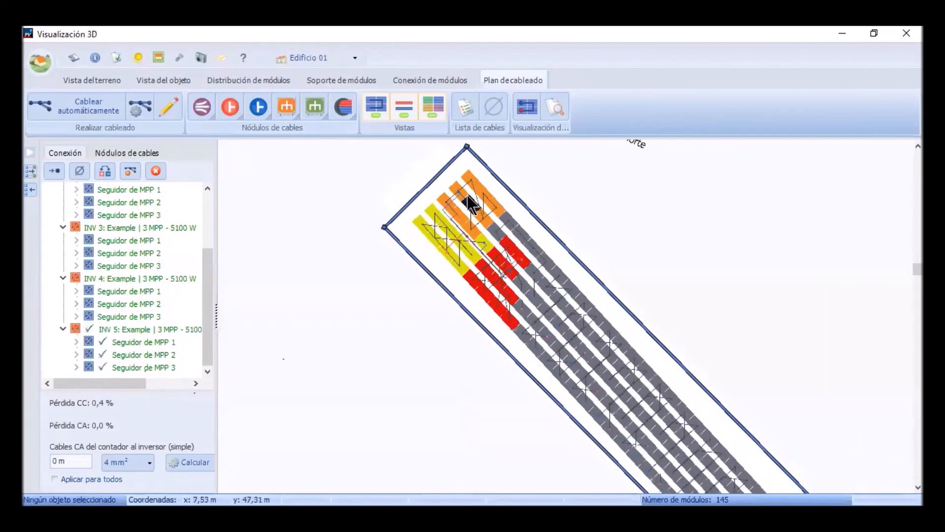
pyautogui.scroll(1, 487, 232)
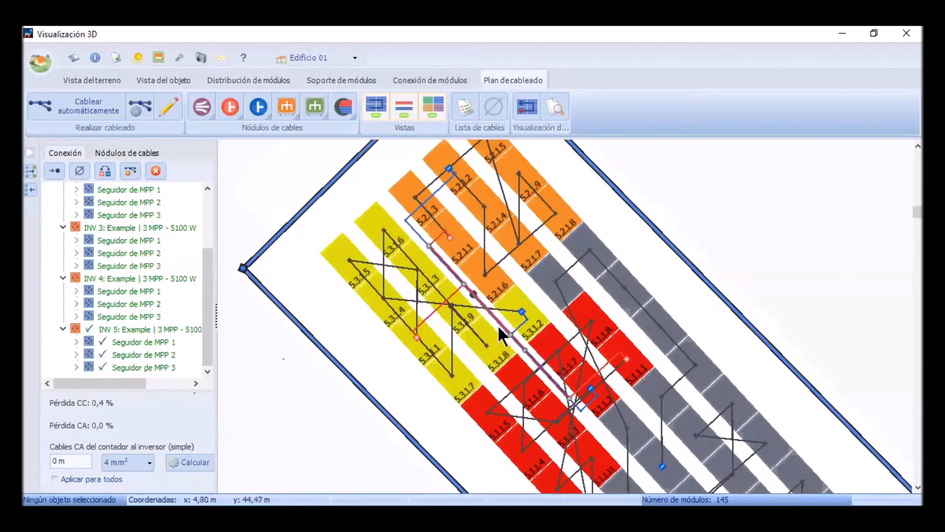
pyautogui.moveTo(755, 375); pyautogui.dragTo(545, 226)
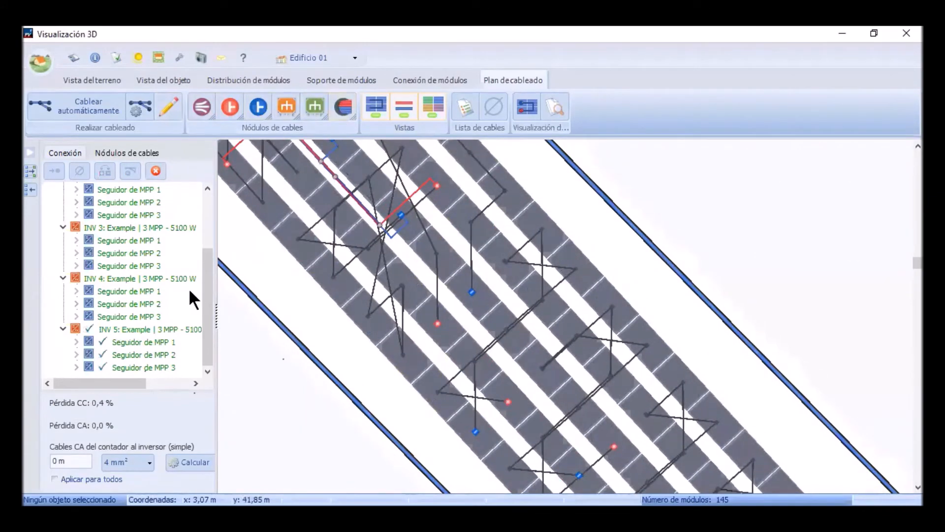
# - Place one cable feed-through among the INV 4 modules and another among the INV 3 modules
pyautogui.click(150, 279)
pyautogui.scroll(-6, 236, 207)
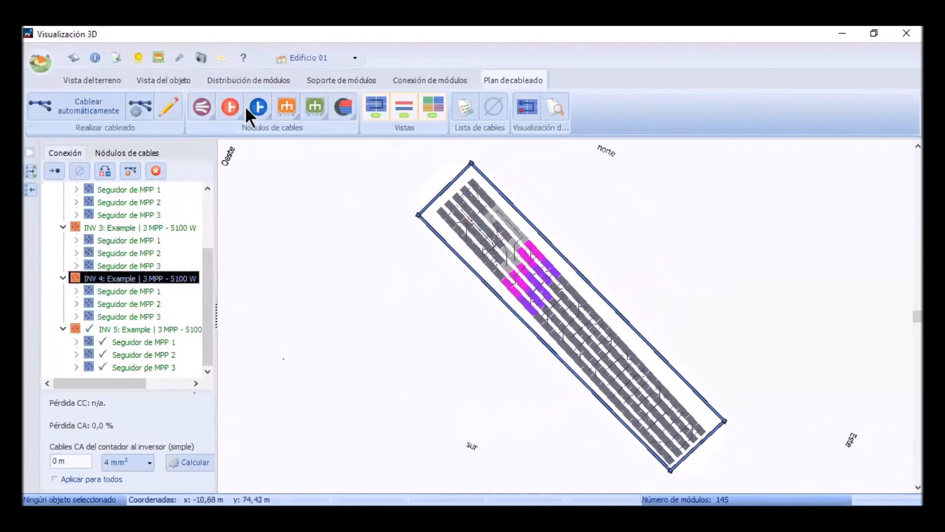
pyautogui.click(338, 109)
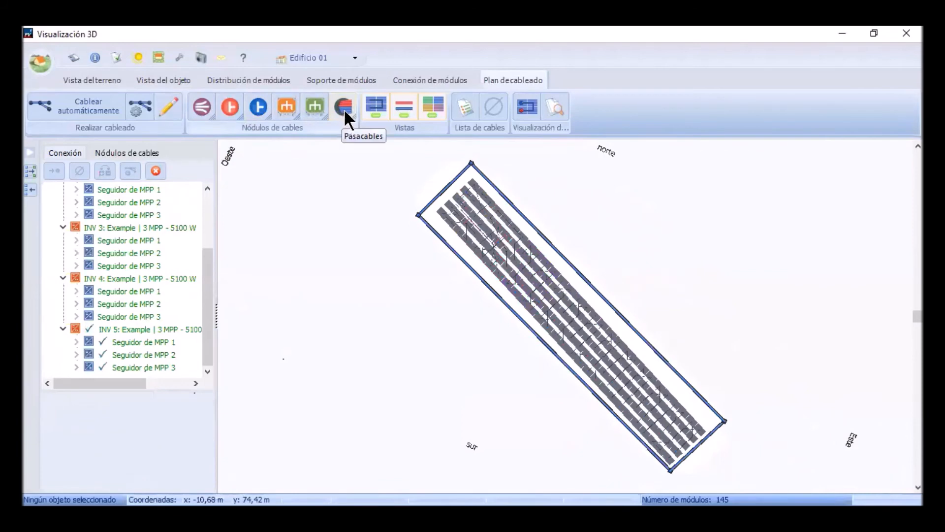
pyautogui.click(557, 303)
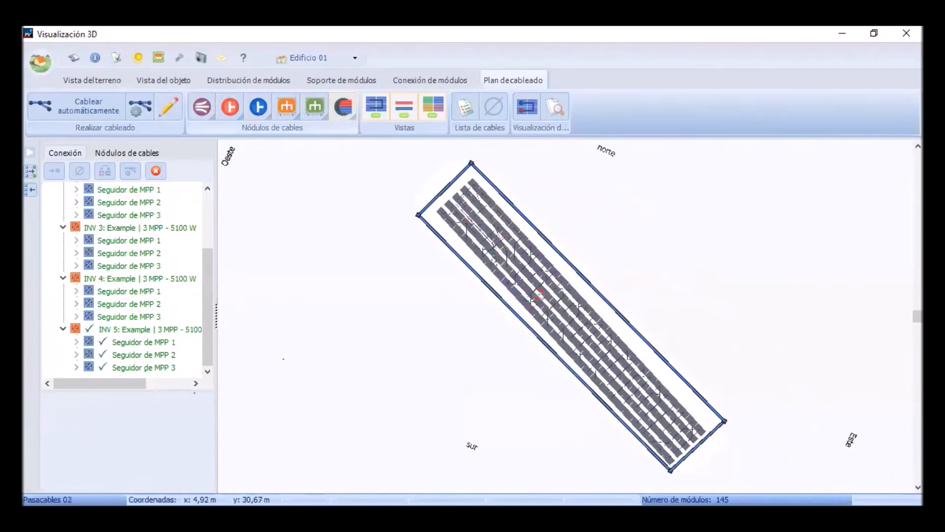
pyautogui.click(555, 335)
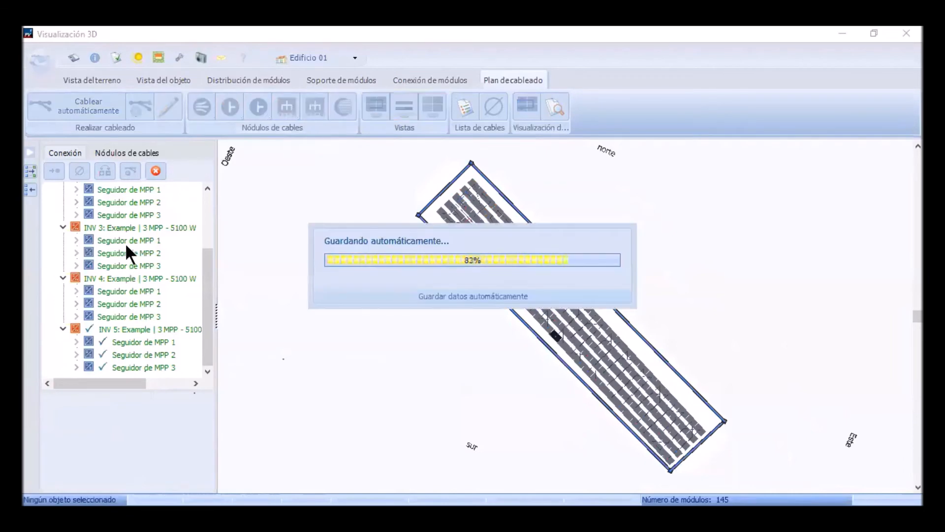
pyautogui.click(124, 227)
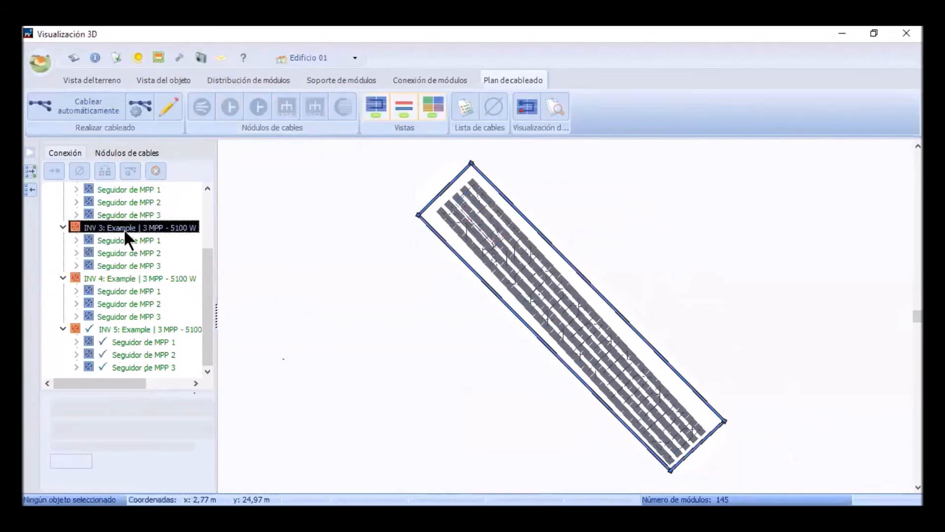
pyautogui.click(343, 104)
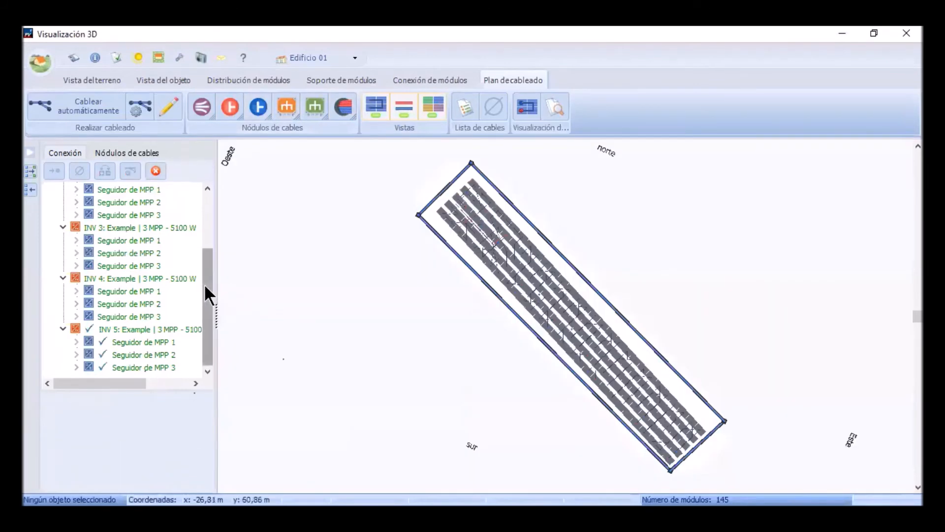
# - Place one cable feed-through beside the INV 2 modules and another beside the INV 1 modules, both along the roof's north-eastern edge
pyautogui.scroll(3, 185, 261)
pyautogui.click(140, 264)
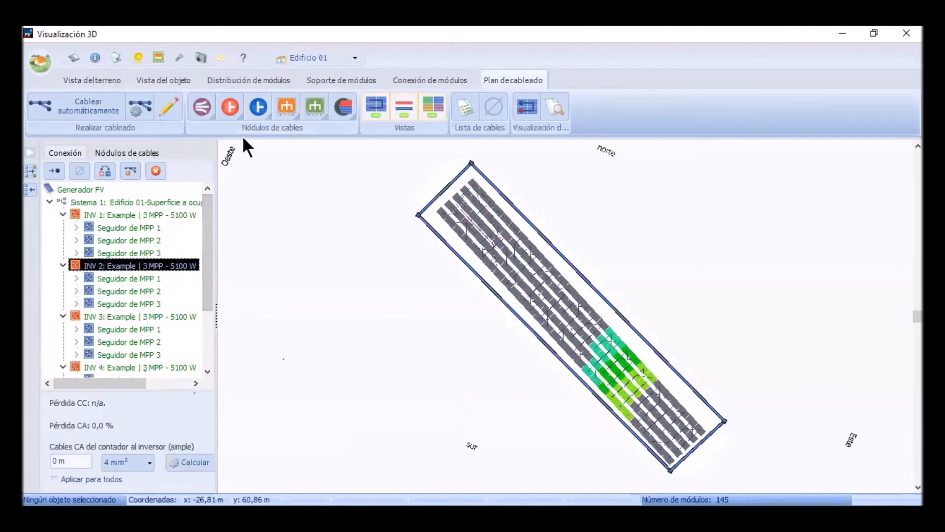
pyautogui.click(346, 104)
pyautogui.moveTo(607, 367); pyautogui.dragTo(641, 346)
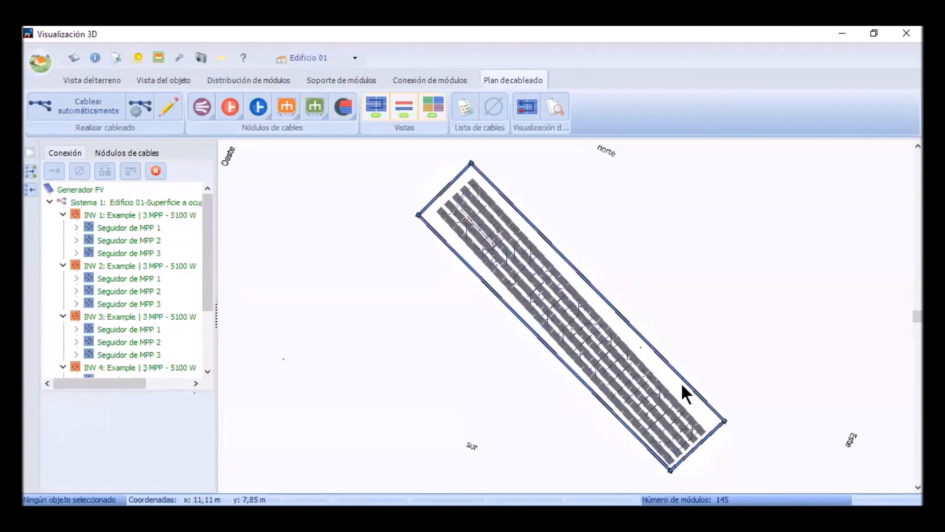
pyautogui.scroll(-3, 207, 291)
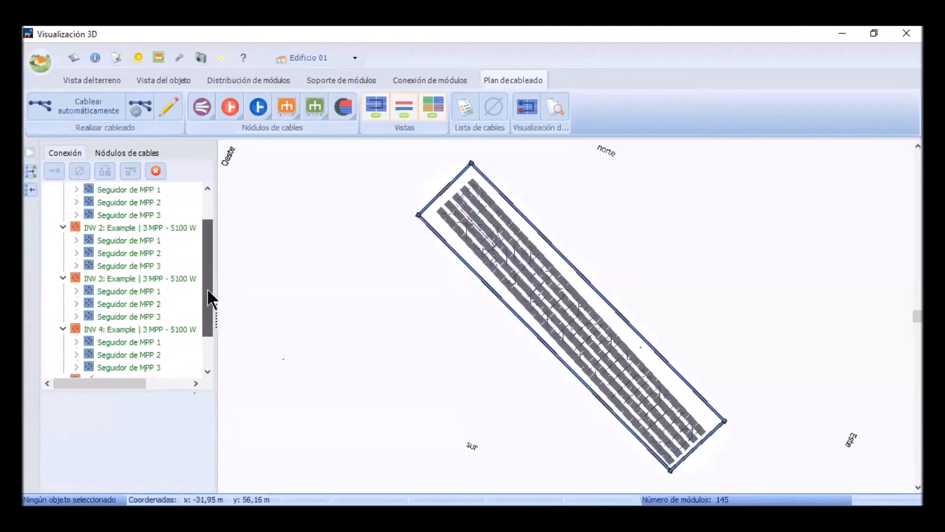
pyautogui.scroll(3, 209, 243)
pyautogui.click(155, 209)
pyautogui.moveTo(341, 106); pyautogui.dragTo(692, 399)
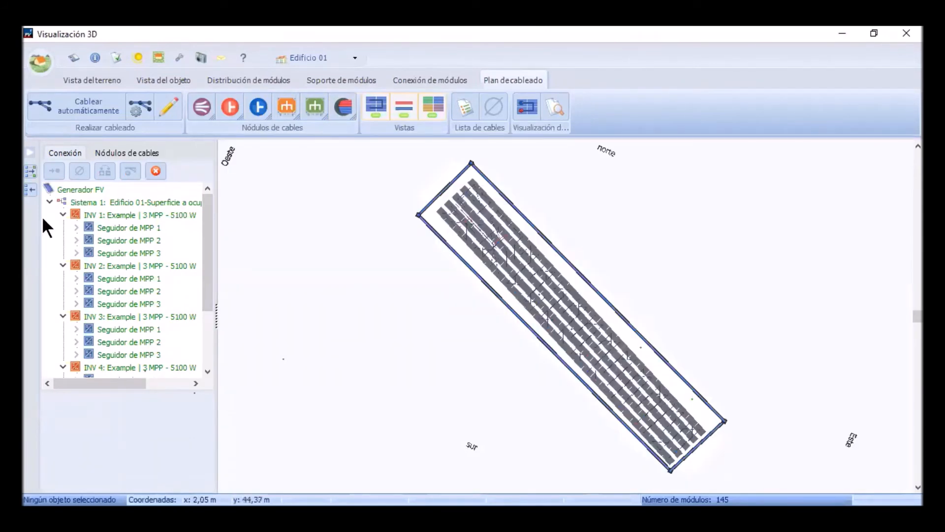
# - Cable INV 4 through Pasacables 02
pyautogui.moveTo(208, 281); pyautogui.dragTo(211, 383)
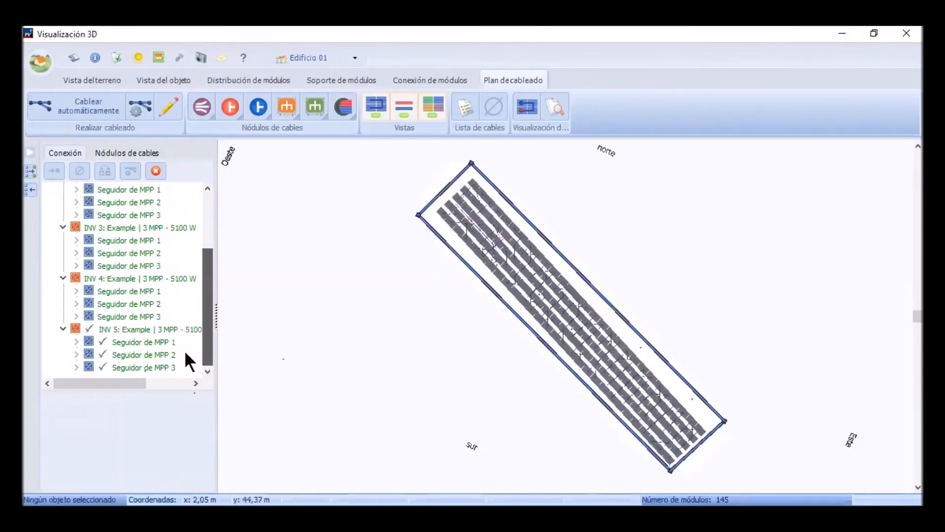
pyautogui.click(142, 278)
pyautogui.rightClick(142, 276)
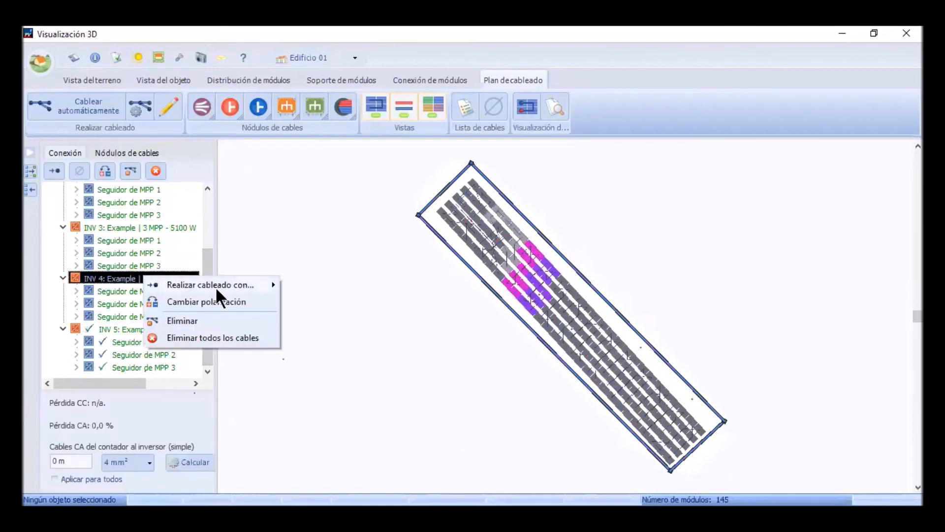
pyautogui.moveTo(237, 284)
pyautogui.moveTo(432, 310)
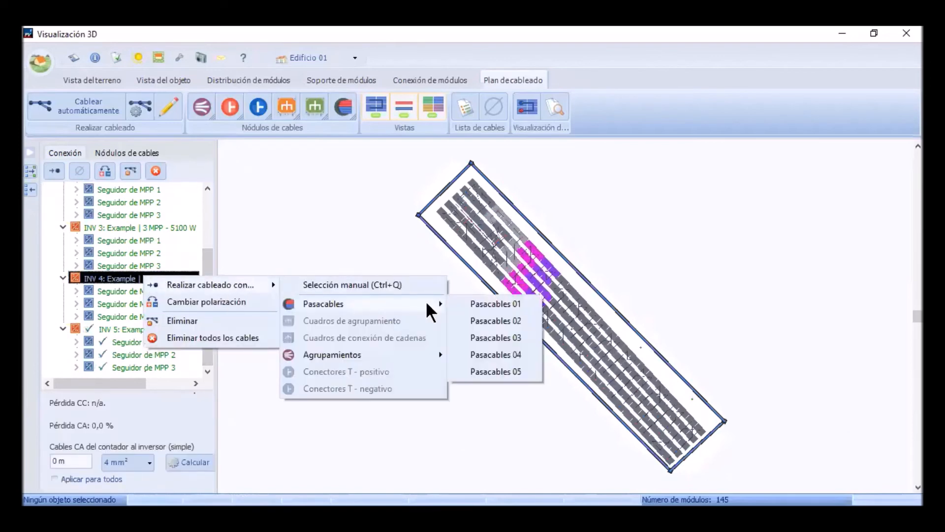
pyautogui.click(522, 323)
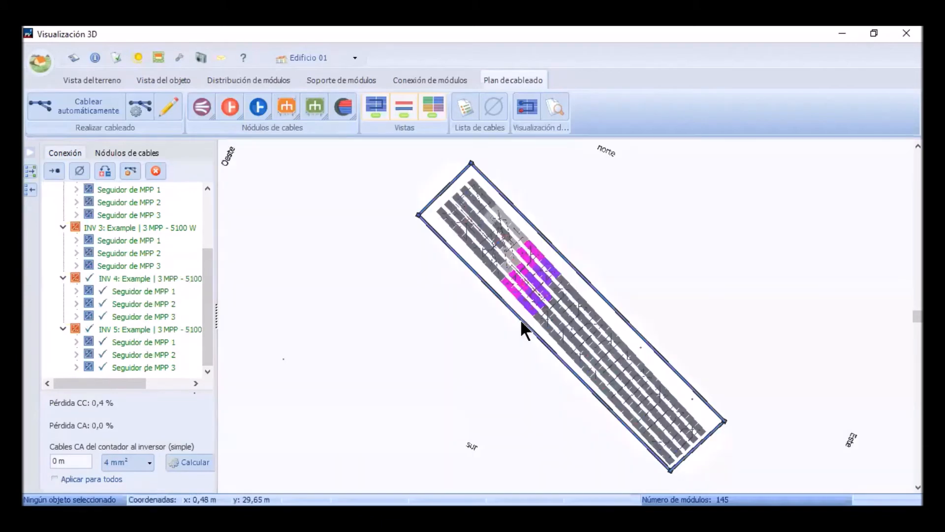
# - Cable INV 3 through Pasacables 03
pyautogui.rightClick(134, 224)
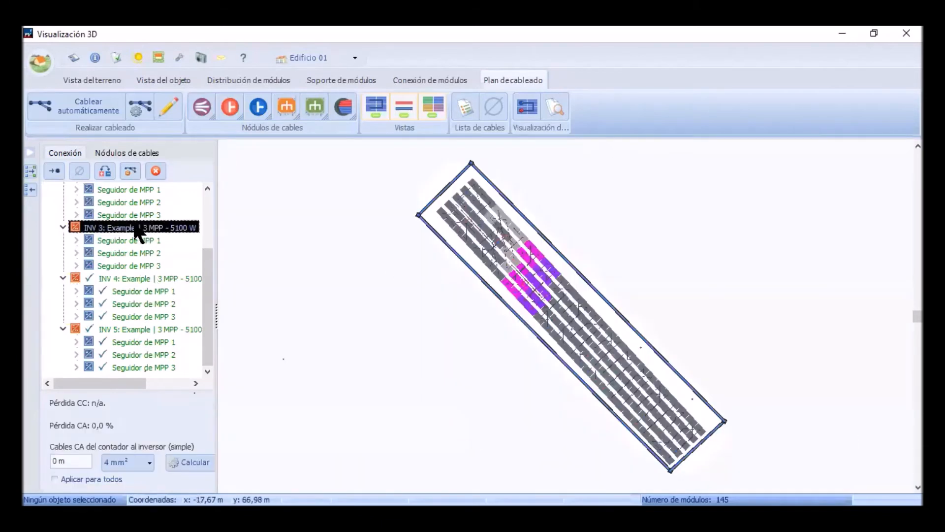
pyautogui.moveTo(188, 231)
pyautogui.moveTo(424, 252)
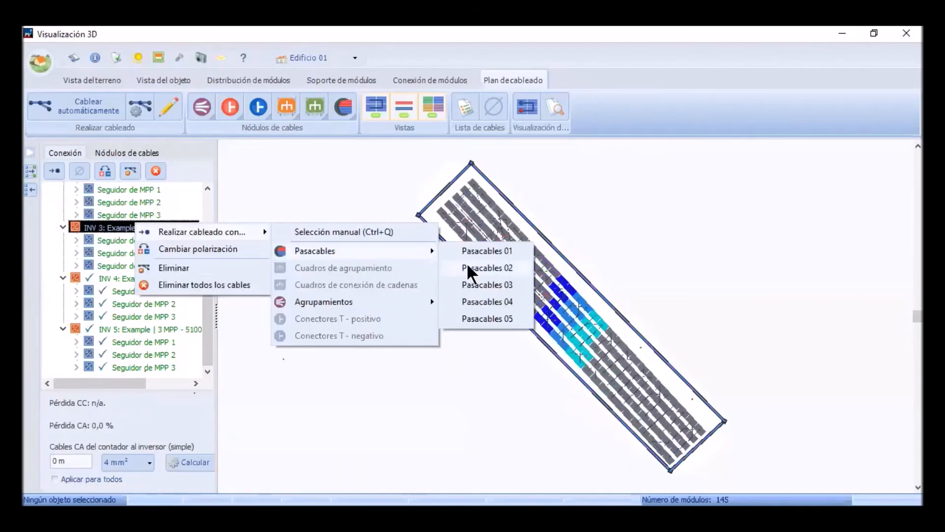
pyautogui.click(493, 287)
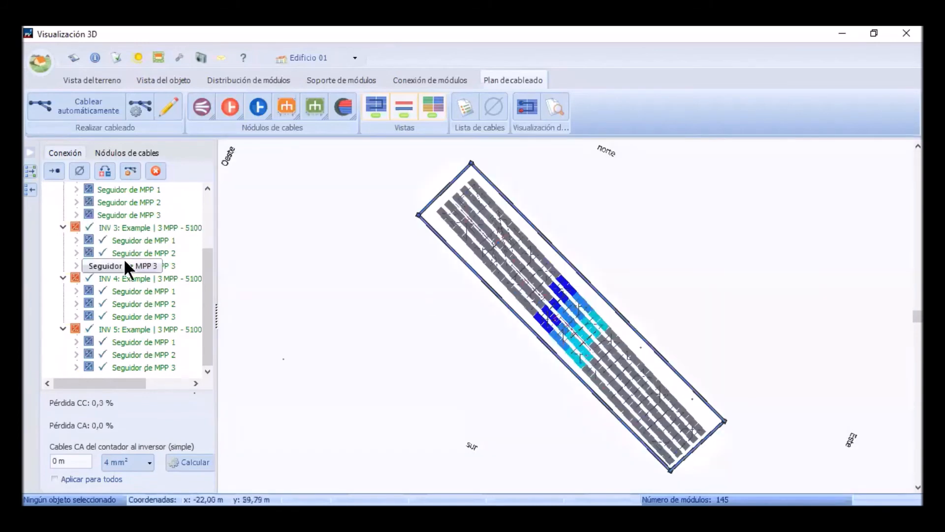
# - Cable INV 2 through Pasacables 04 and inspect the resulting routes to its strings
pyautogui.moveTo(204, 265); pyautogui.dragTo(203, 216)
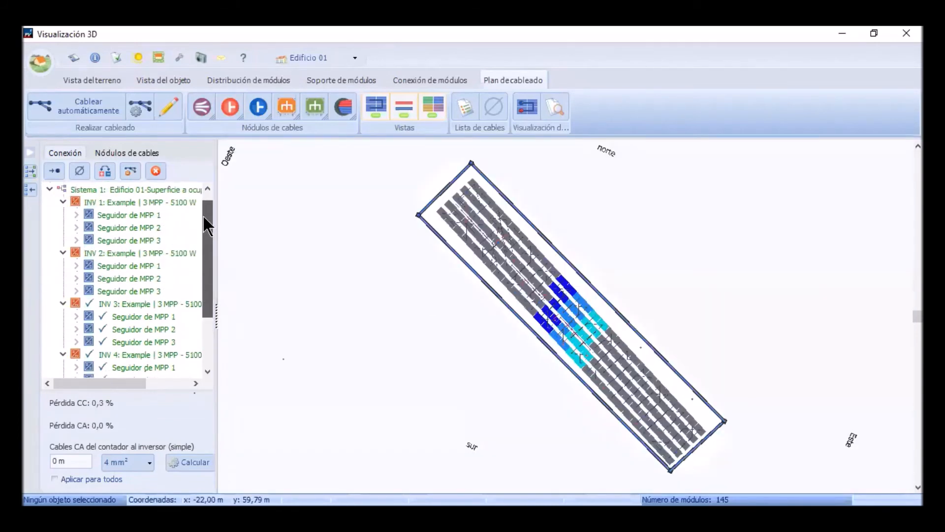
pyautogui.click(146, 254)
pyautogui.rightClick(147, 255)
pyautogui.moveTo(202, 265)
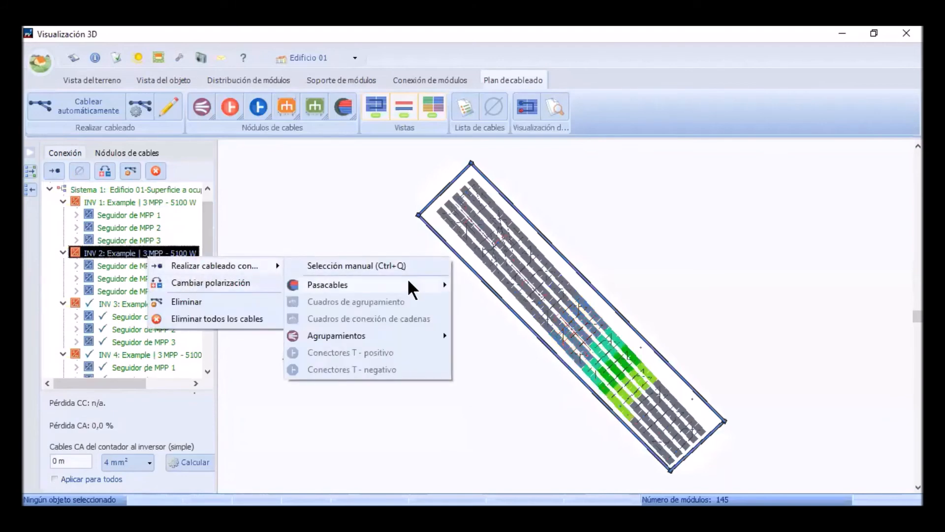
pyautogui.moveTo(409, 287)
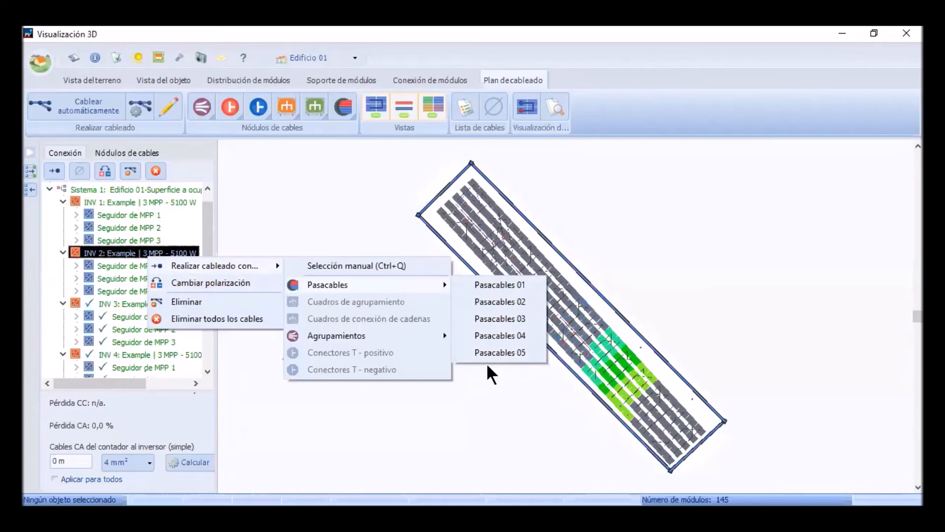
pyautogui.click(521, 334)
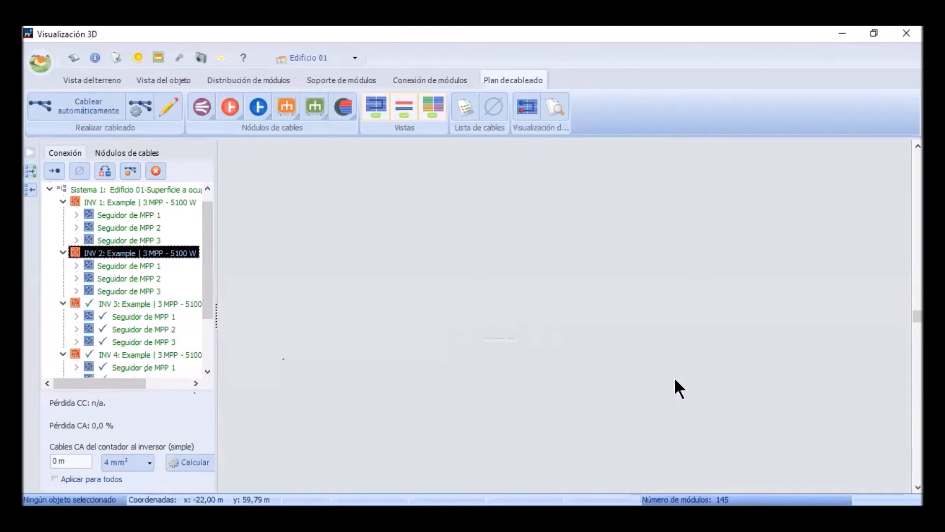
pyautogui.scroll(10, 643, 345)
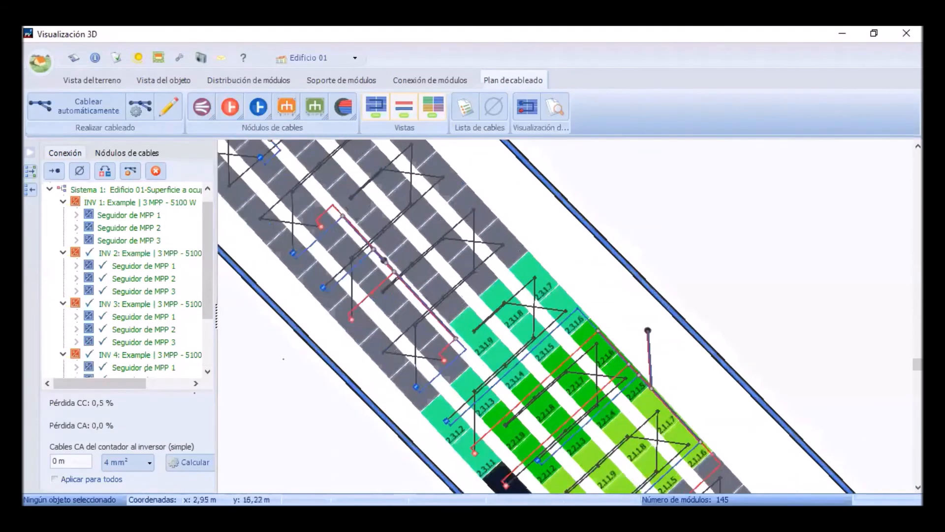
pyautogui.scroll(-1, 650, 339)
pyautogui.scroll(-5, 651, 340)
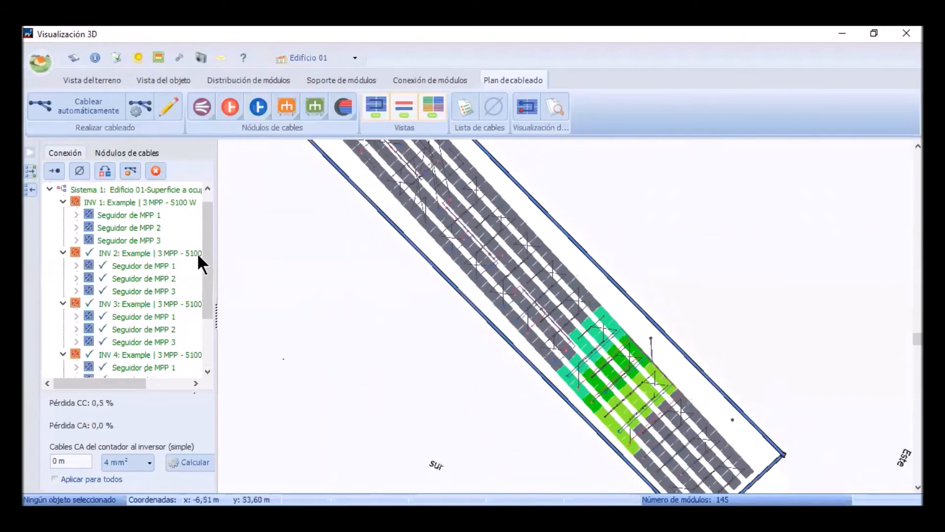
# - Cable INV 1 through Pasacables 05
pyautogui.moveTo(207, 266); pyautogui.dragTo(213, 347)
pyautogui.scroll(3, 147, 326)
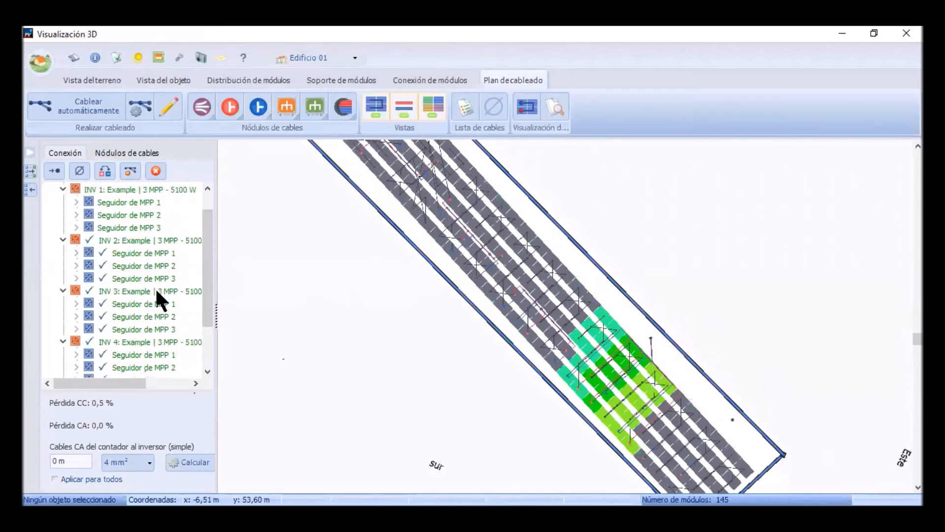
pyautogui.scroll(1, 155, 287)
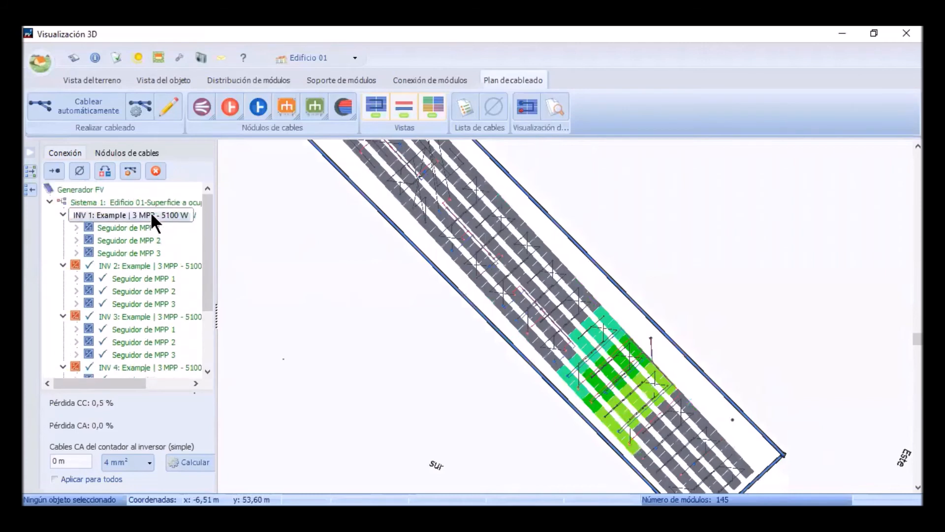
pyautogui.click(151, 215)
pyautogui.rightClick(152, 215)
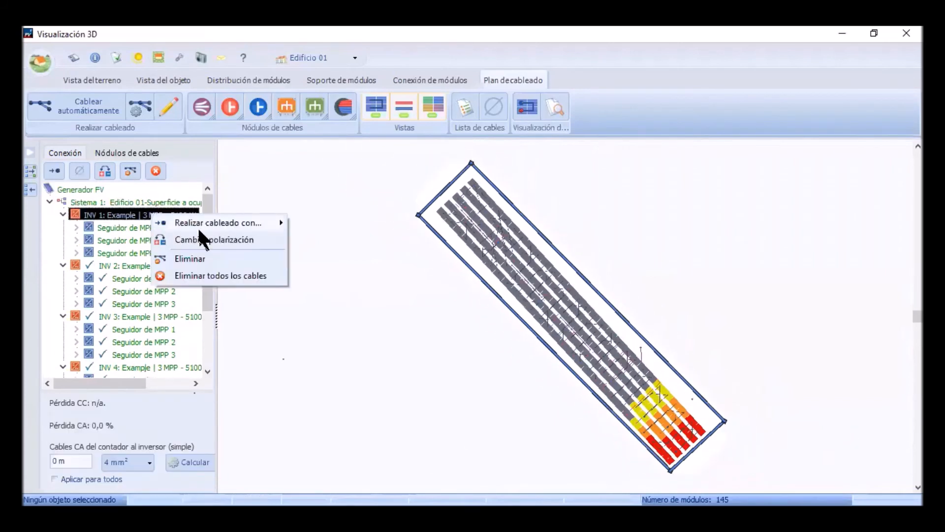
pyautogui.moveTo(227, 222)
pyautogui.moveTo(404, 243)
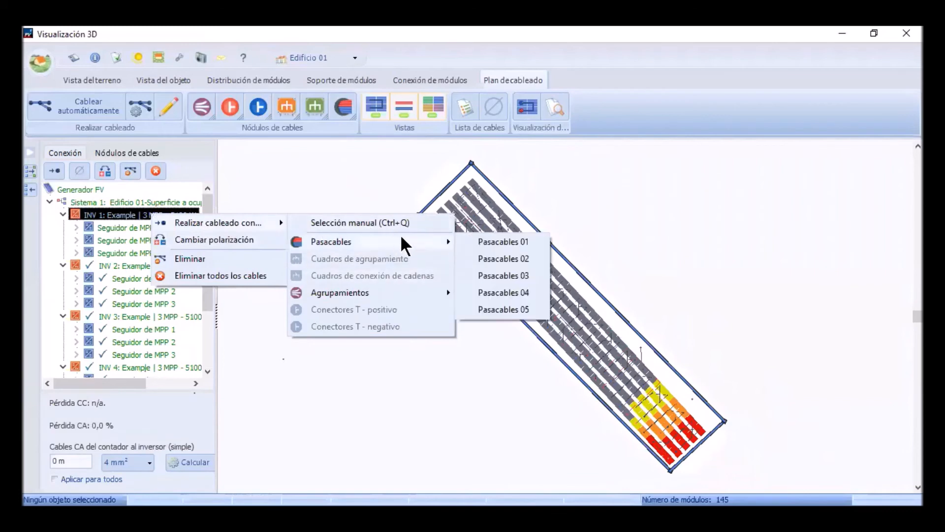
pyautogui.click(531, 311)
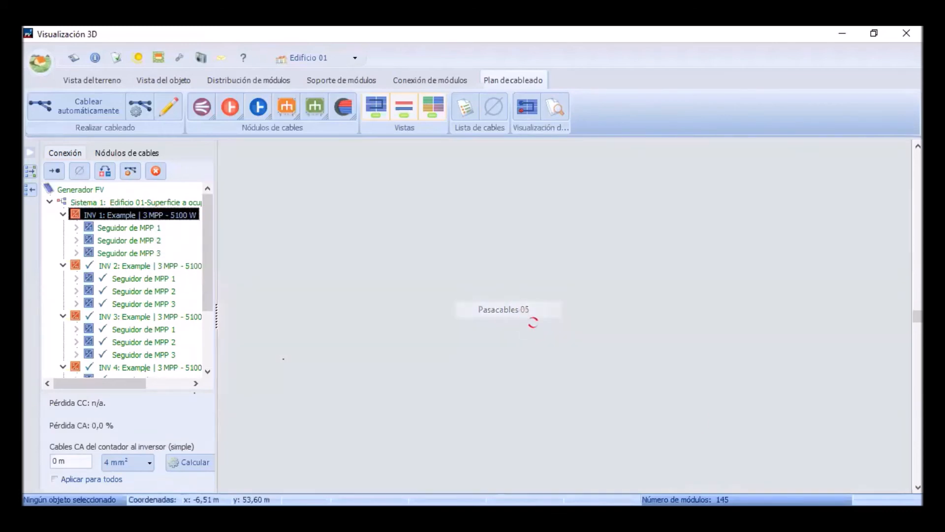
# - Inspect the cable routes from the INV 1 strings to Pasacables 05 and the cable details of that feed-through
pyautogui.click(785, 465)
pyautogui.scroll(5, 709, 433)
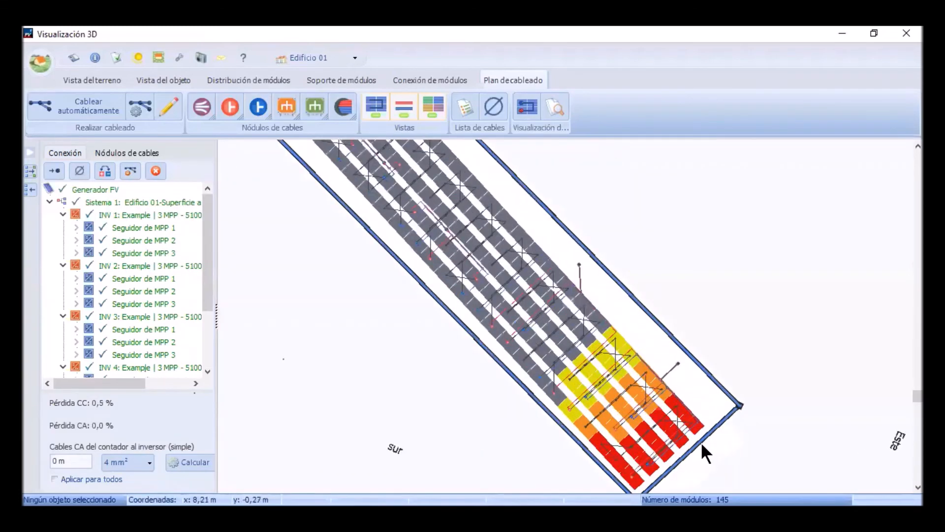
pyautogui.scroll(3, 699, 442)
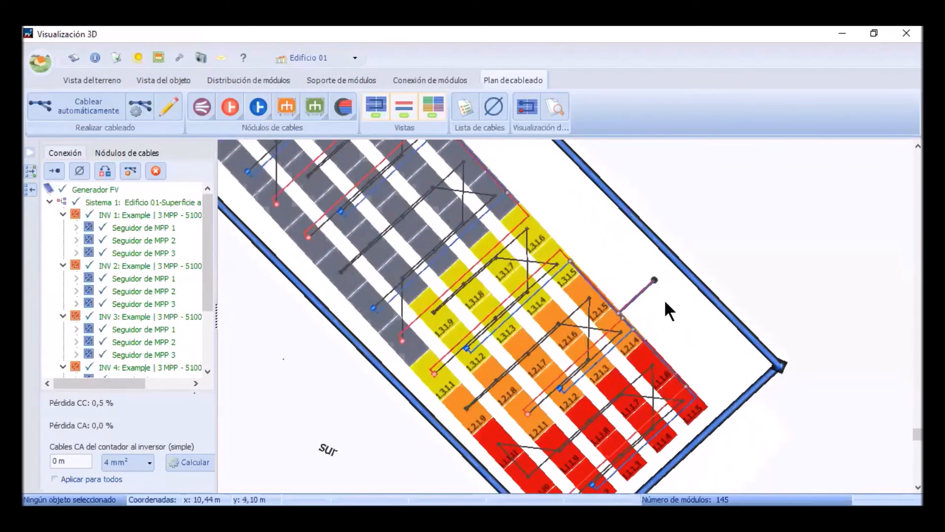
pyautogui.scroll(1, 664, 298)
pyautogui.moveTo(654, 271)
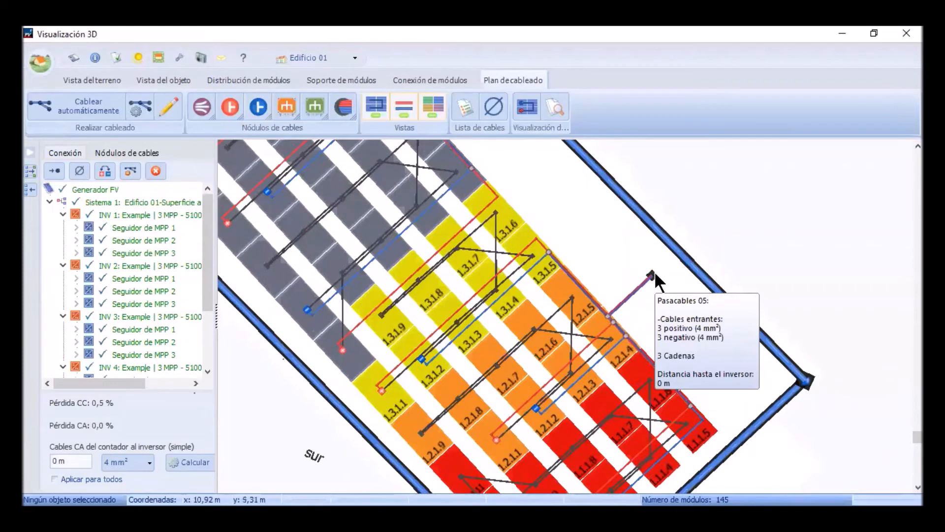
pyautogui.scroll(-2, 655, 272)
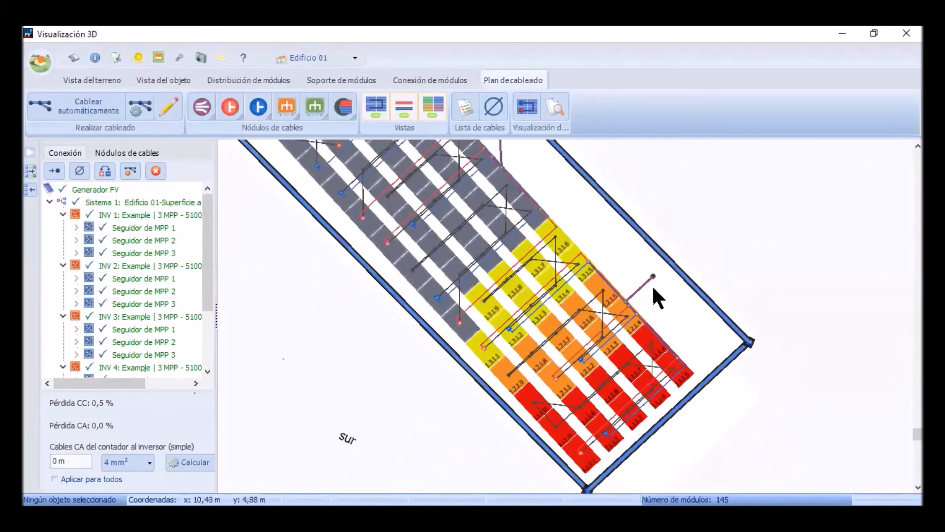
pyautogui.scroll(-4, 651, 284)
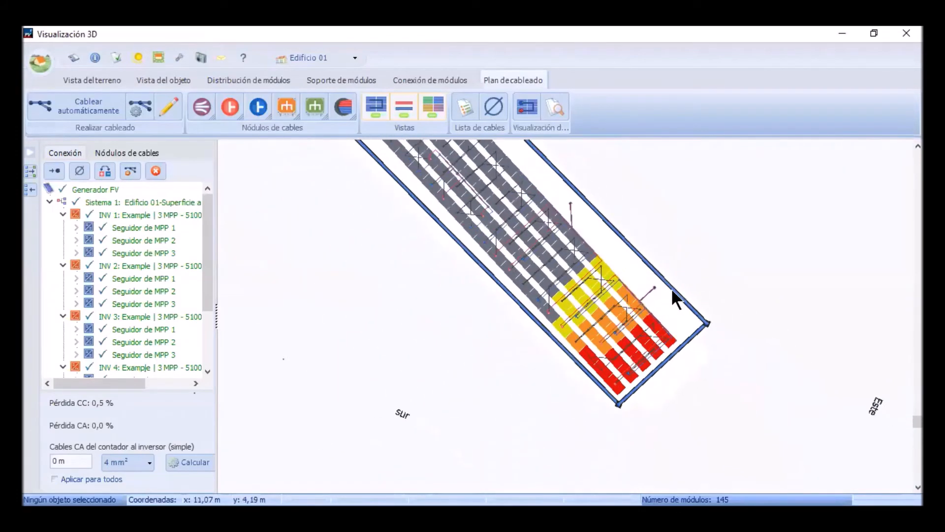
# - Review the cable routes across the rest of the roof, including the feed-throughs along its north-eastern edge
pyautogui.moveTo(674, 258); pyautogui.dragTo(515, 239)
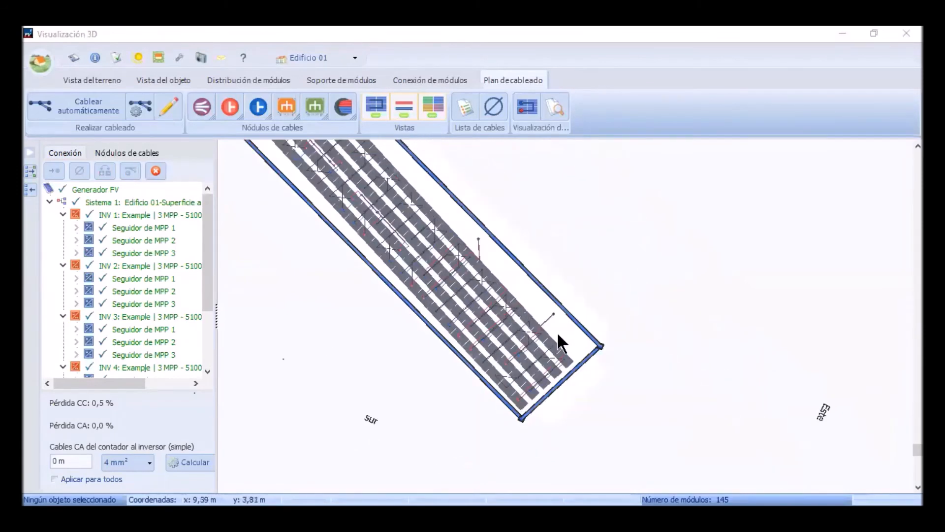
pyautogui.moveTo(542, 228); pyautogui.dragTo(620, 366)
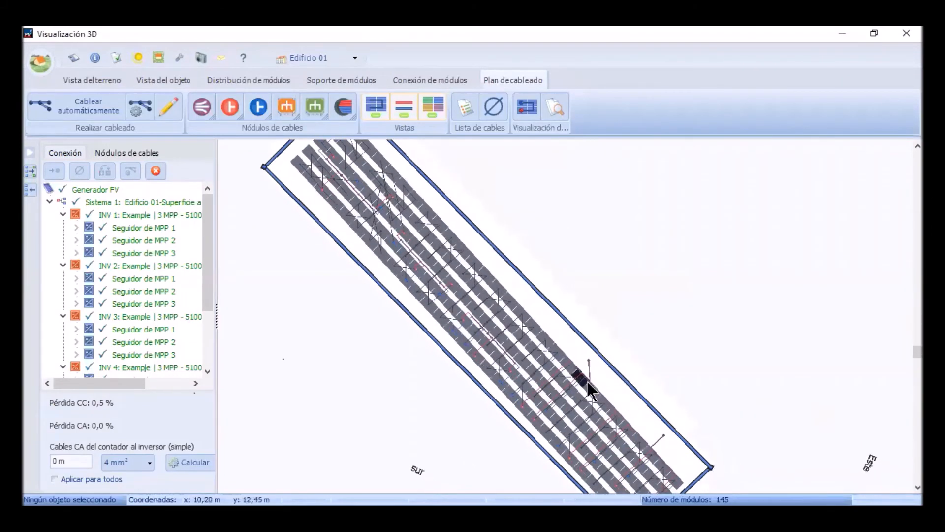
pyautogui.scroll(5, 642, 430)
pyautogui.scroll(3, 648, 445)
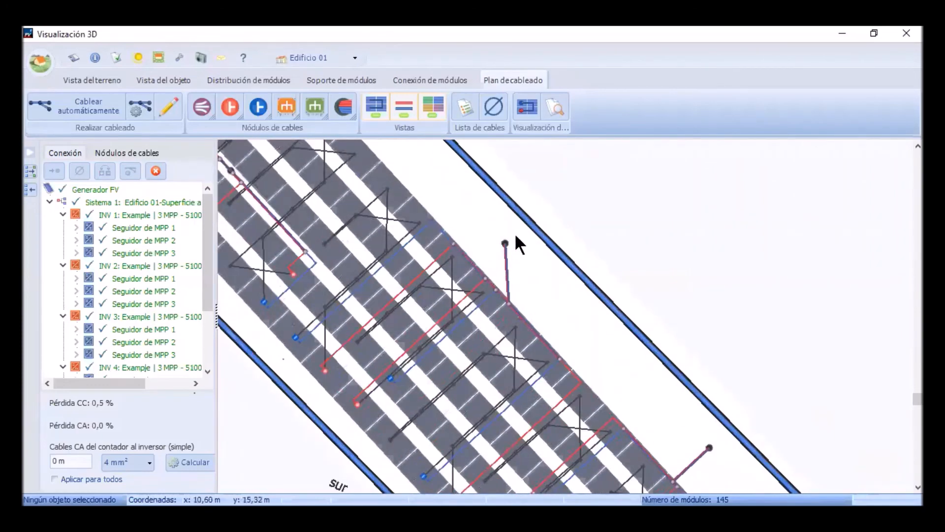
pyautogui.scroll(2, 566, 325)
pyautogui.scroll(-2, 650, 426)
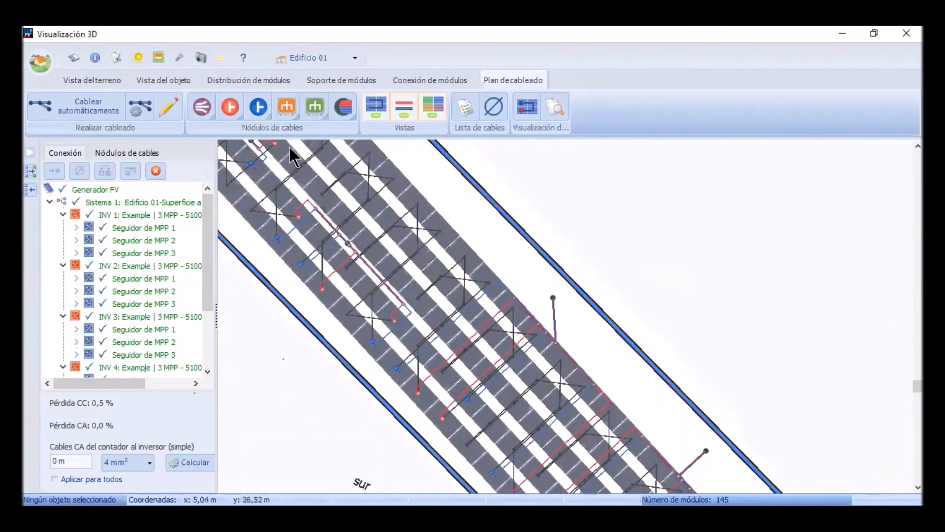
pyautogui.click(314, 108)
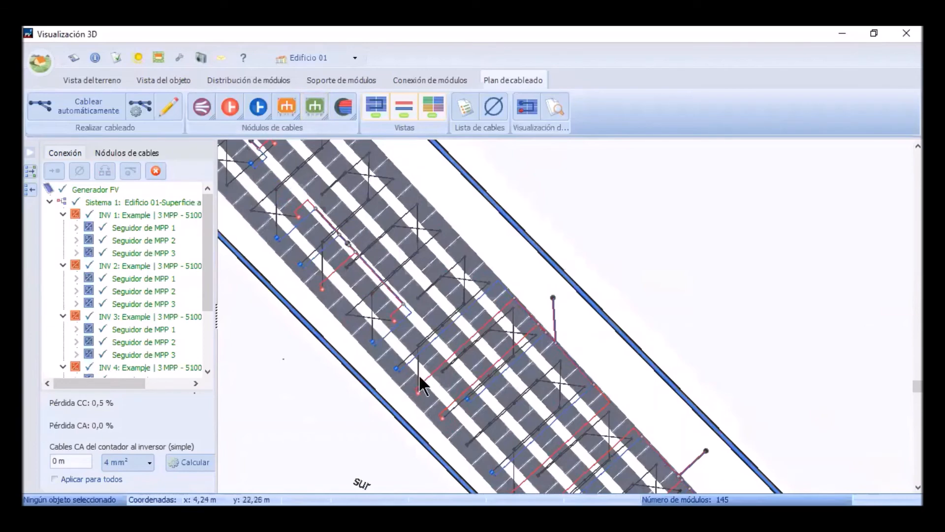
pyautogui.scroll(-5, 485, 315)
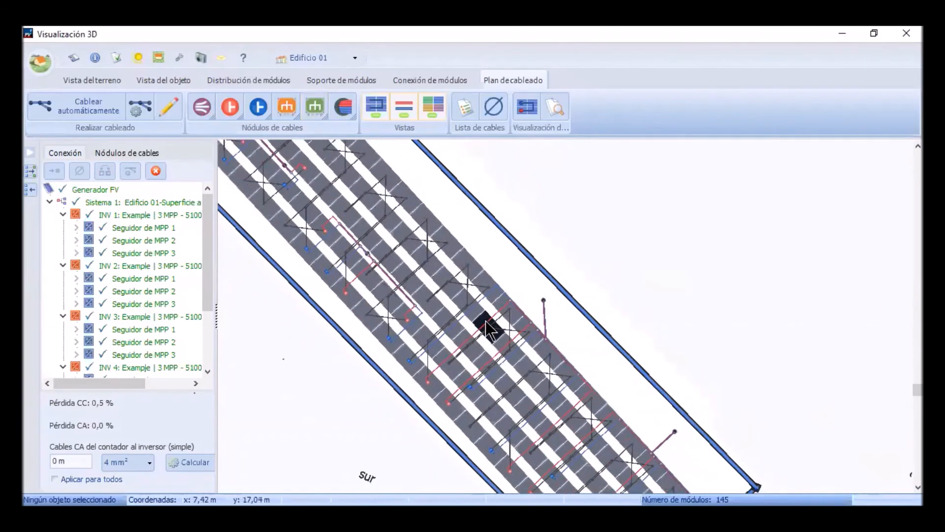
pyautogui.scroll(1, 549, 341)
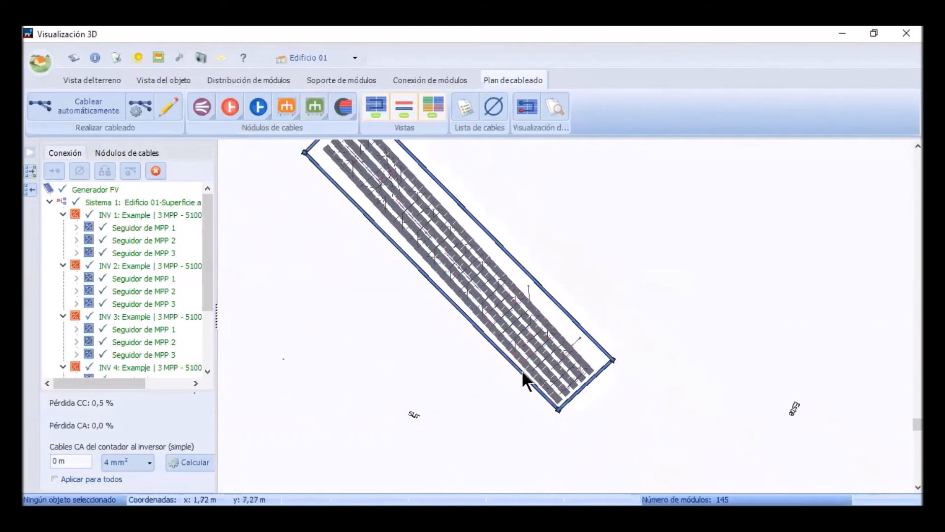
# - Apply the 3D design data to the PV*SOL project and determine the module shading now
pyautogui.click(41, 59)
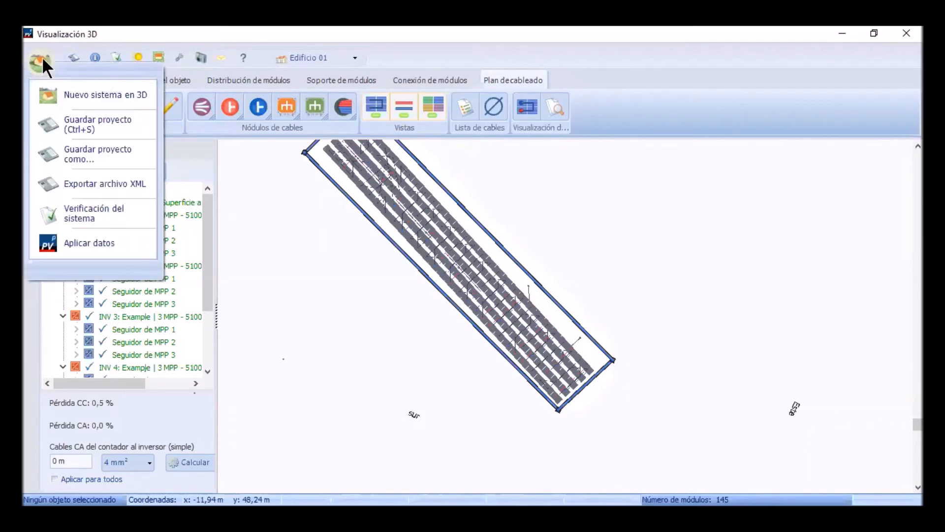
pyautogui.click(90, 243)
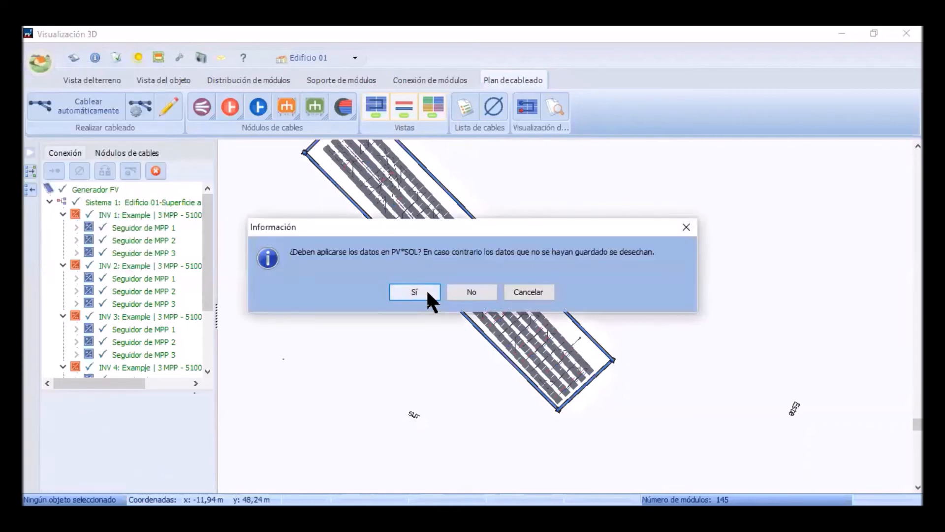
pyautogui.click(416, 292)
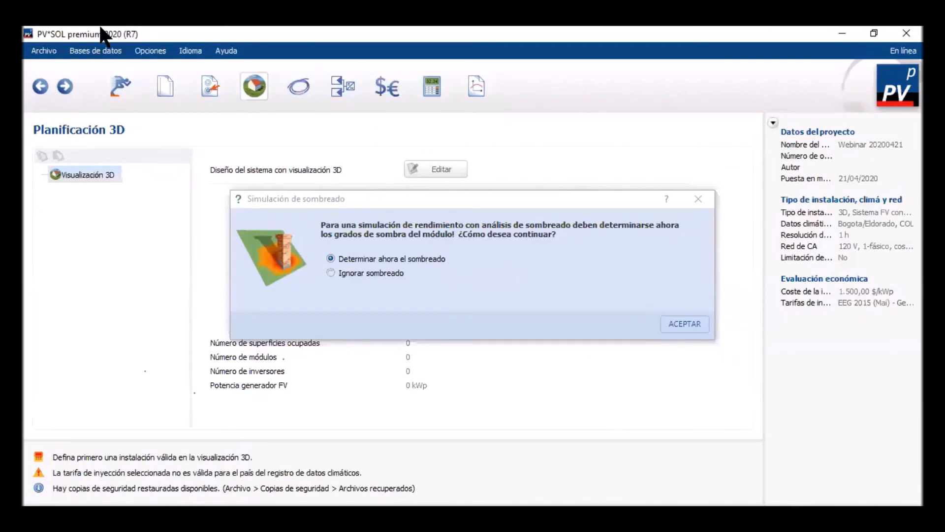
pyautogui.click(677, 324)
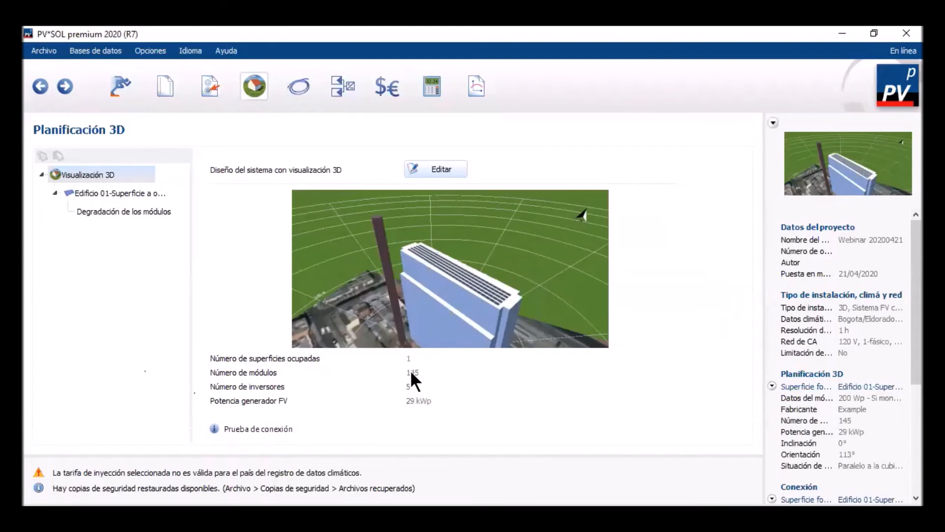
# - Go on to the Cables page, enter 5 % as total losses, and switch the cable loss entry to En detalle
pyautogui.click(66, 90)
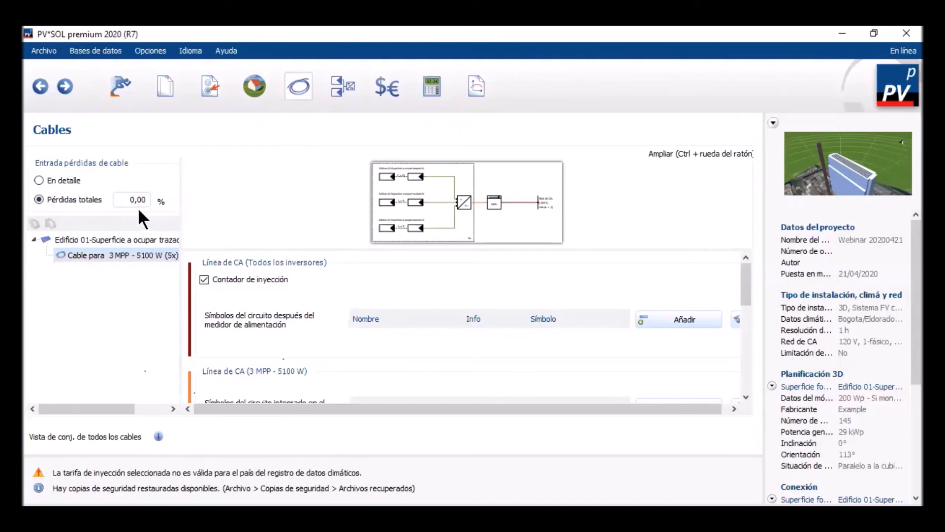
pyautogui.press('BackSpace')
pyautogui.write('5')
pyautogui.click(38, 180)
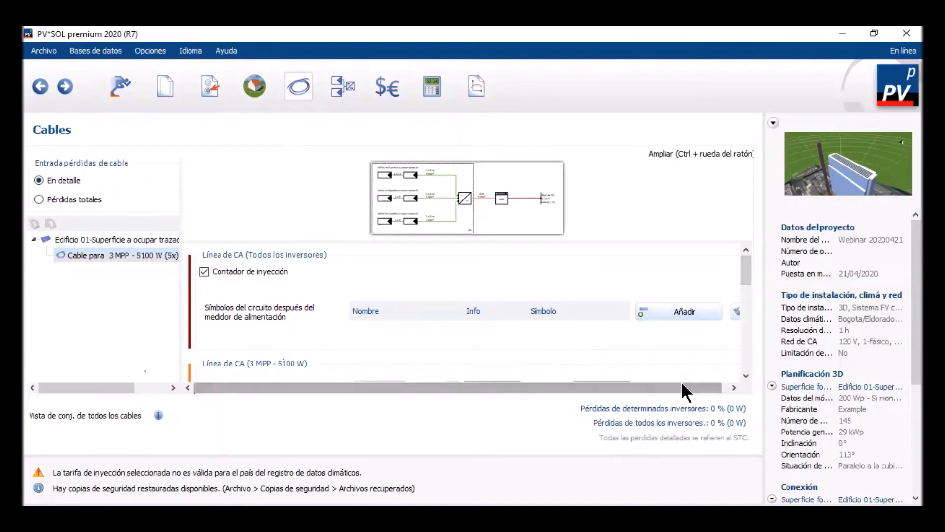
# - Set the AC cable length from the meter to the inverter (simple) to 10 m
pyautogui.scroll(3, 678, 333)
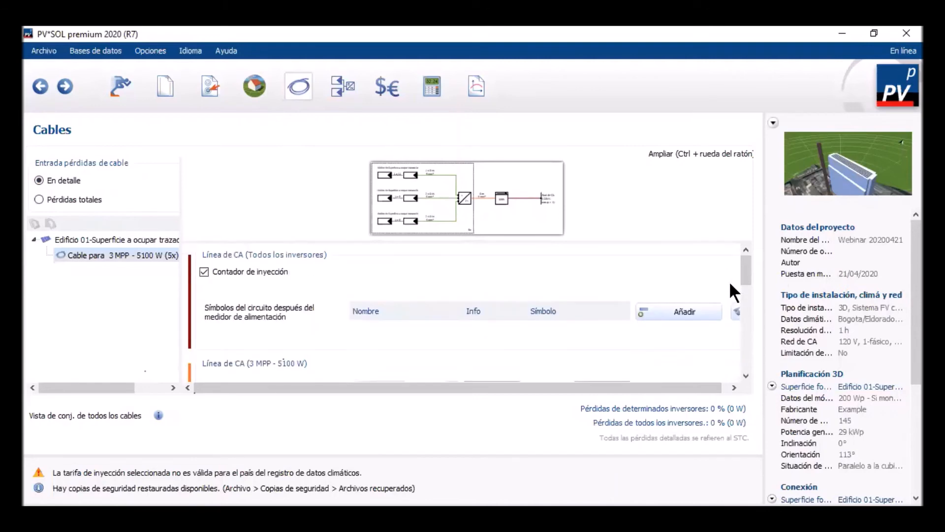
pyautogui.scroll(-3, 732, 294)
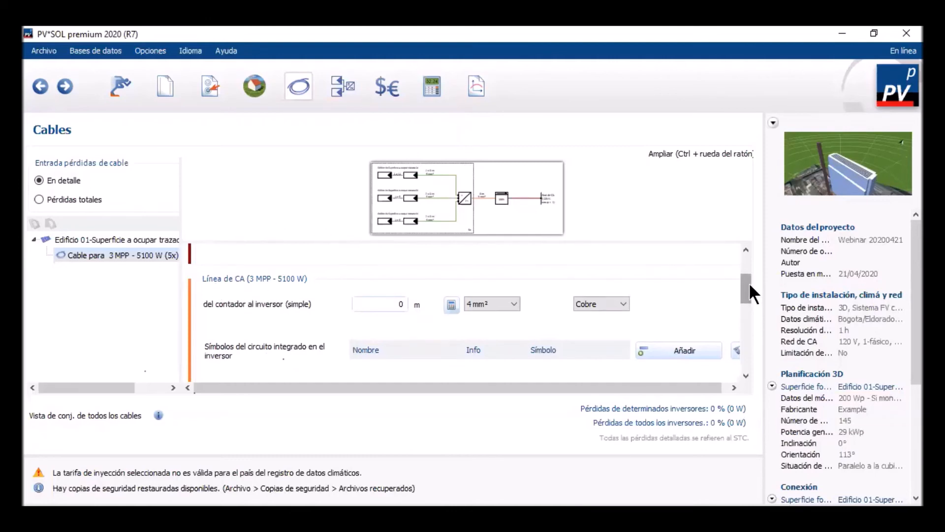
pyautogui.moveTo(746, 290)
pyautogui.mouseDown()
pyautogui.moveTo(750, 303)
pyautogui.moveTo(749, 294)
pyautogui.mouseUp()
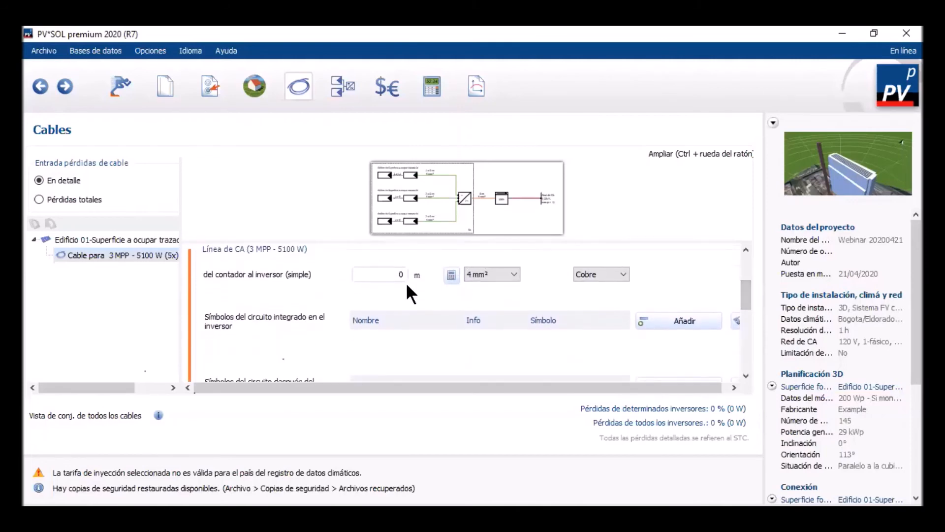
pyautogui.press('BackSpace')
pyautogui.write('10')
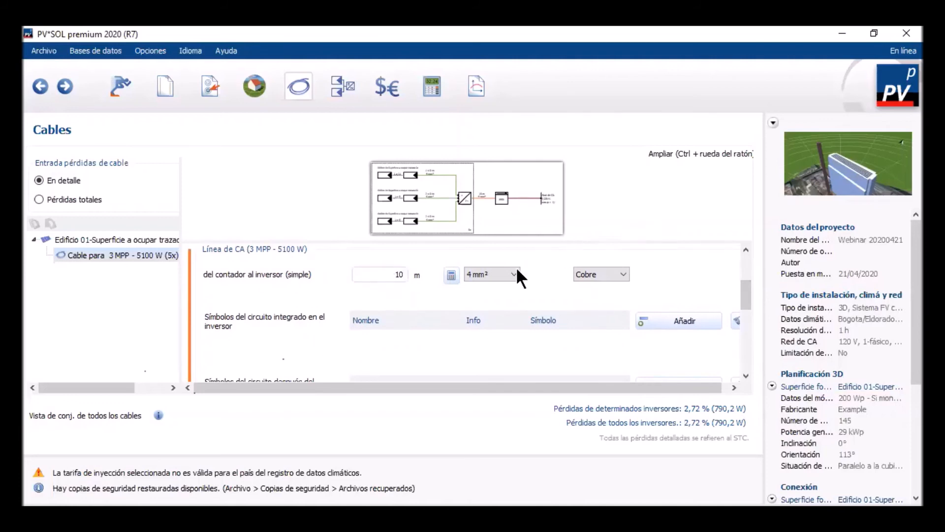
# - Try Aluminio as the material of the meter-to-inverter AC cable and calculate its cross-section automatically
pyautogui.click(622, 274)
pyautogui.click(616, 294)
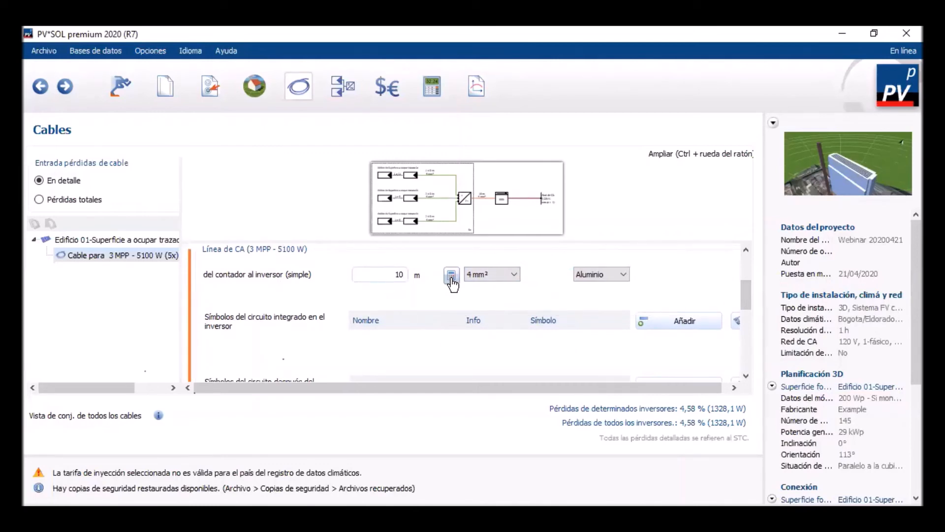
pyautogui.click(451, 278)
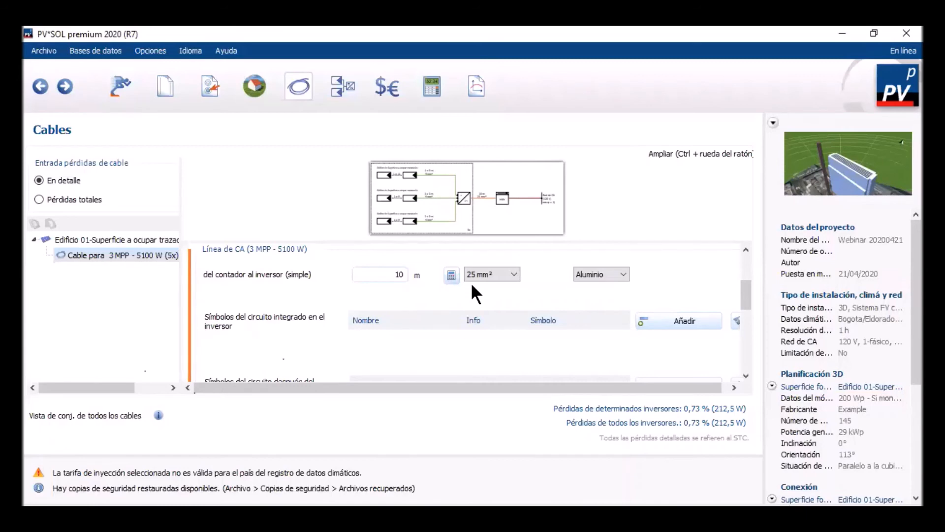
# - Set the meter-to-inverter AC cable material back to Cobre and recalculate its cross-section automatically
pyautogui.click(604, 287)
pyautogui.click(451, 275)
# - Add a Fusible and a Disyuntor to the circuit symbols integrated in the inverter on the AC line
pyautogui.moveTo(742, 293); pyautogui.dragTo(746, 293)
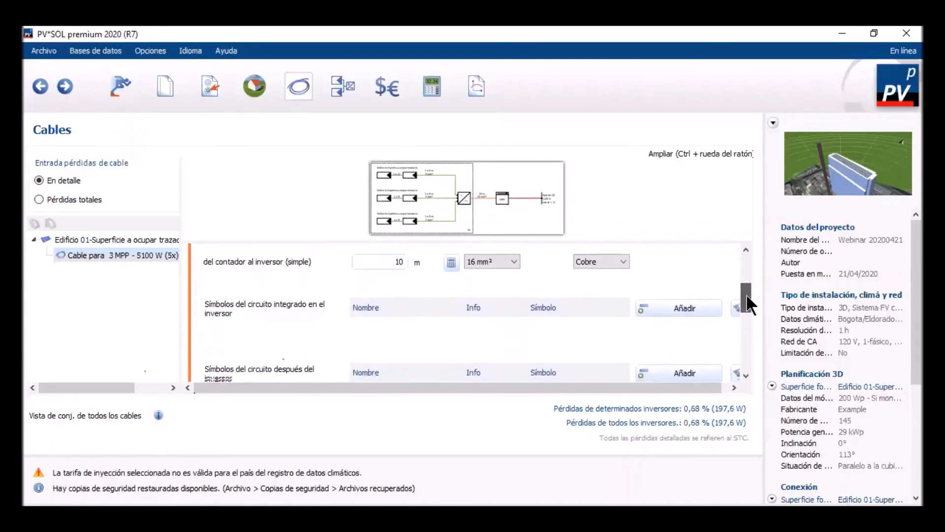
pyautogui.click(689, 308)
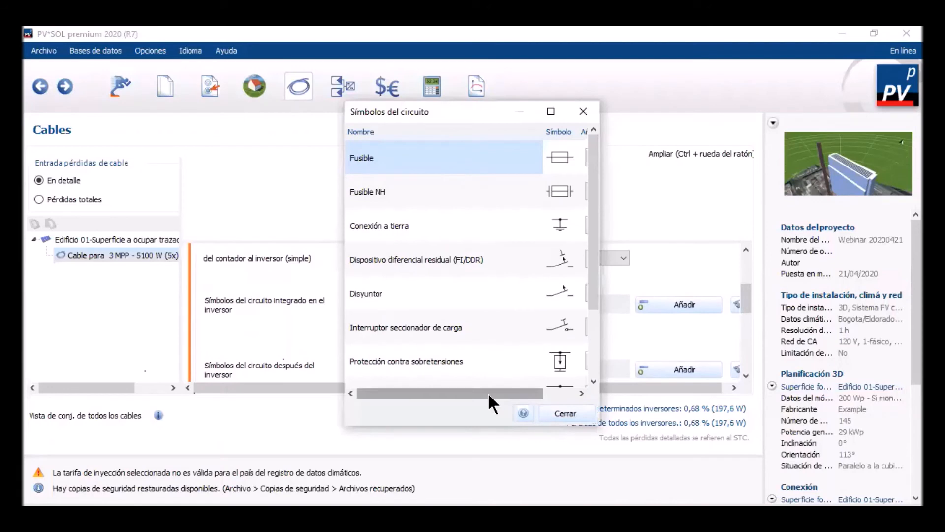
pyautogui.moveTo(489, 394); pyautogui.dragTo(532, 385)
pyautogui.click(519, 165)
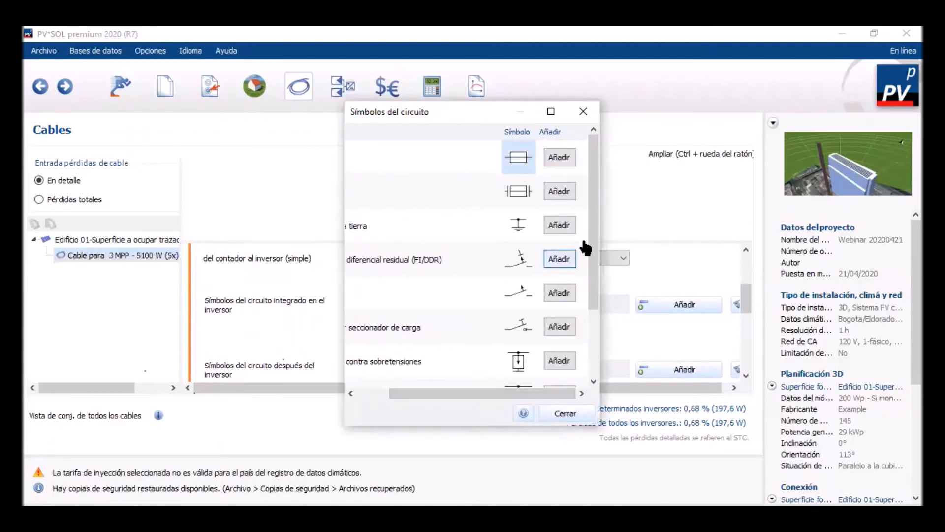
pyautogui.click(563, 159)
pyautogui.moveTo(592, 220); pyautogui.dragTo(592, 303)
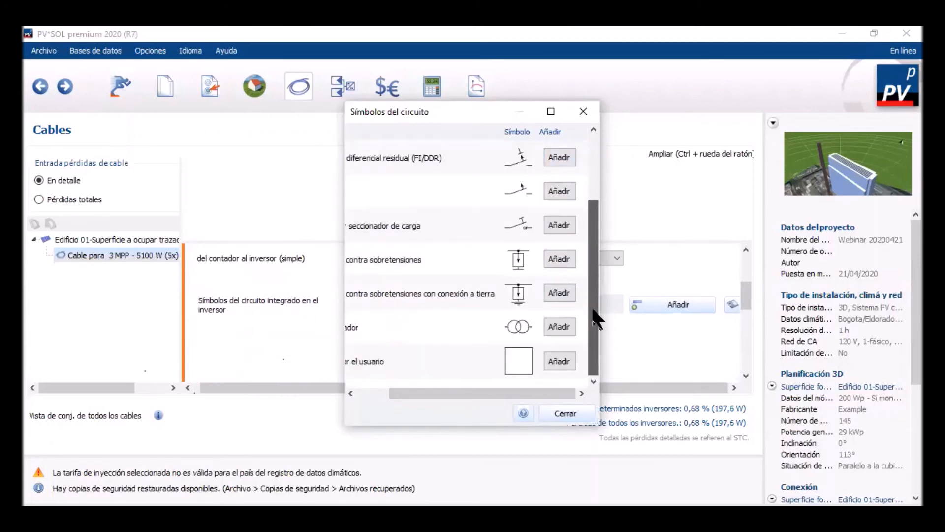
pyautogui.moveTo(474, 394)
pyautogui.mouseDown()
pyautogui.moveTo(417, 391)
pyautogui.moveTo(477, 390)
pyautogui.mouseUp()
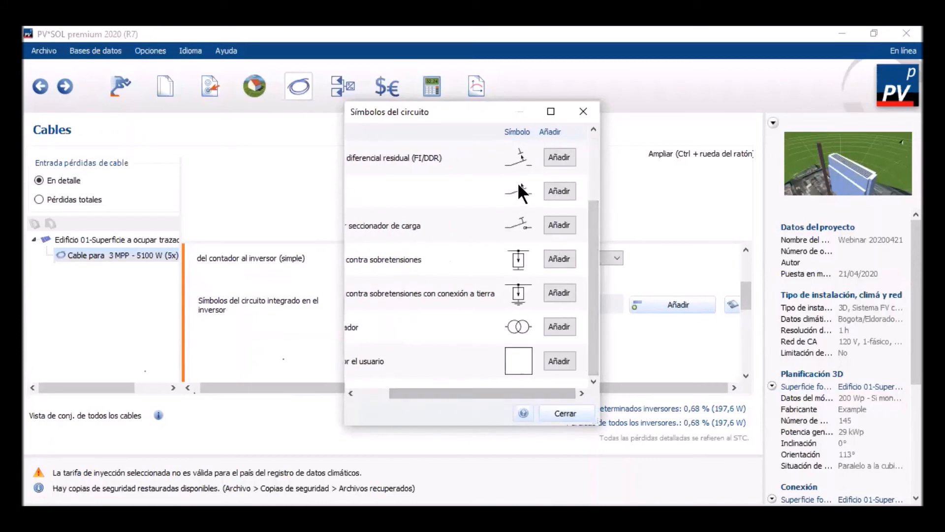
pyautogui.click(559, 192)
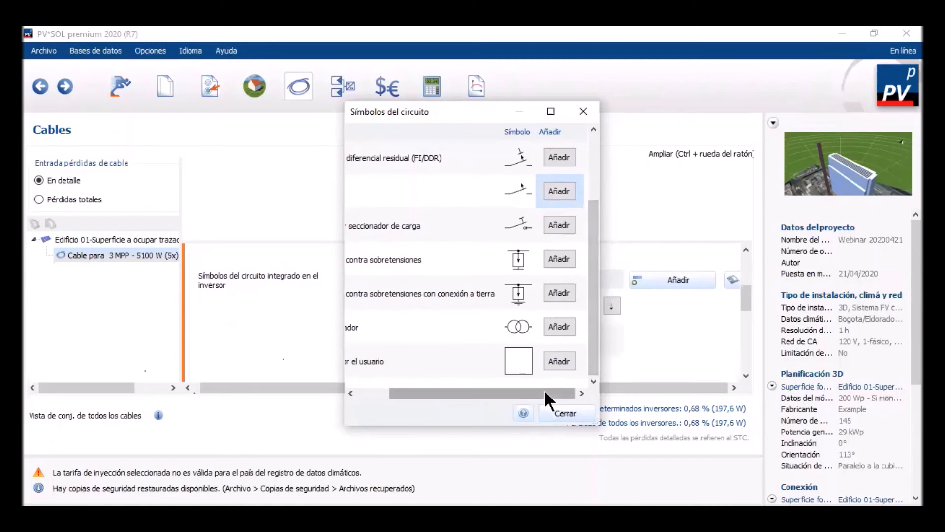
# - Set the MPP 1 string cable length to 15 m and calculate its cross-section automatically
pyautogui.click(562, 414)
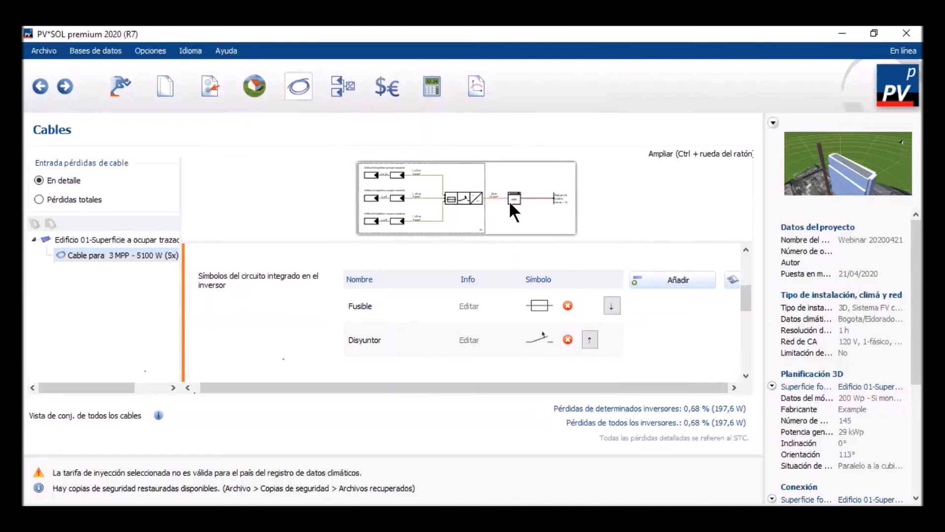
pyautogui.scroll(-2, 714, 307)
pyautogui.scroll(-5, 651, 299)
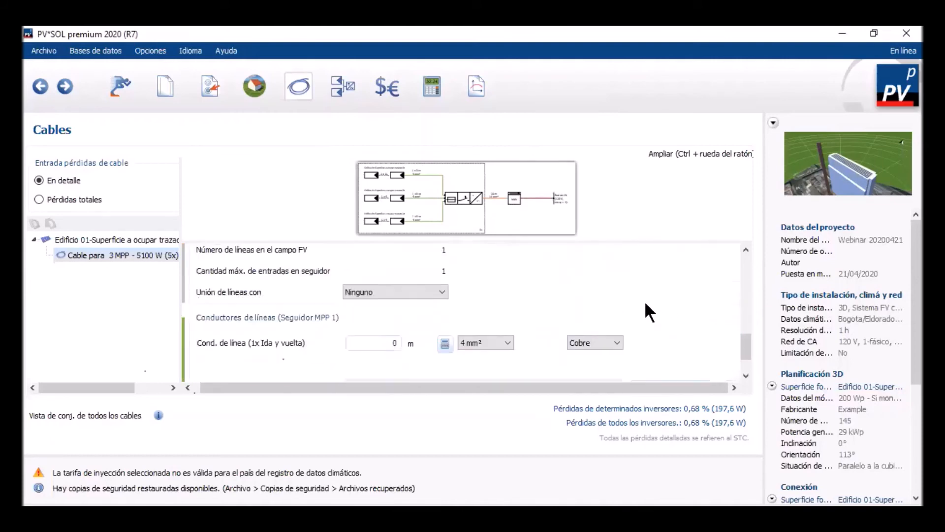
pyautogui.scroll(-3, 492, 294)
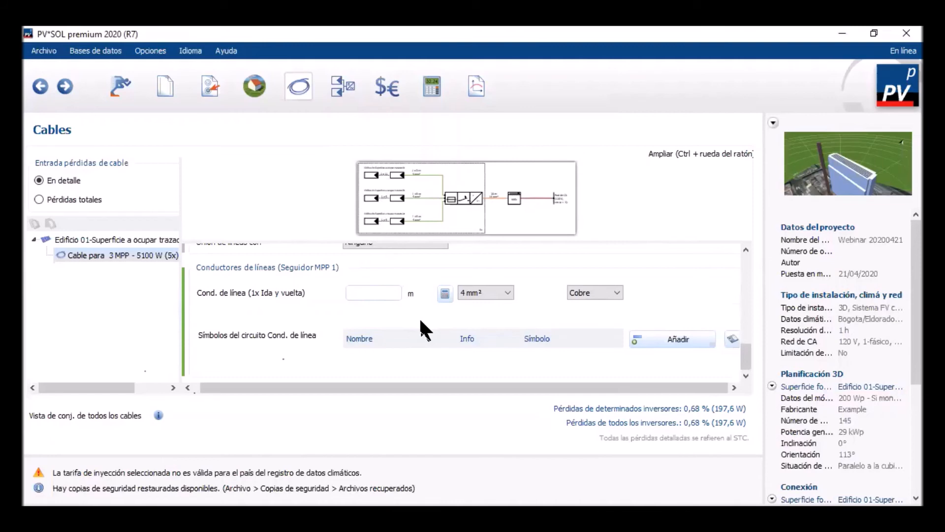
pyautogui.write('15')
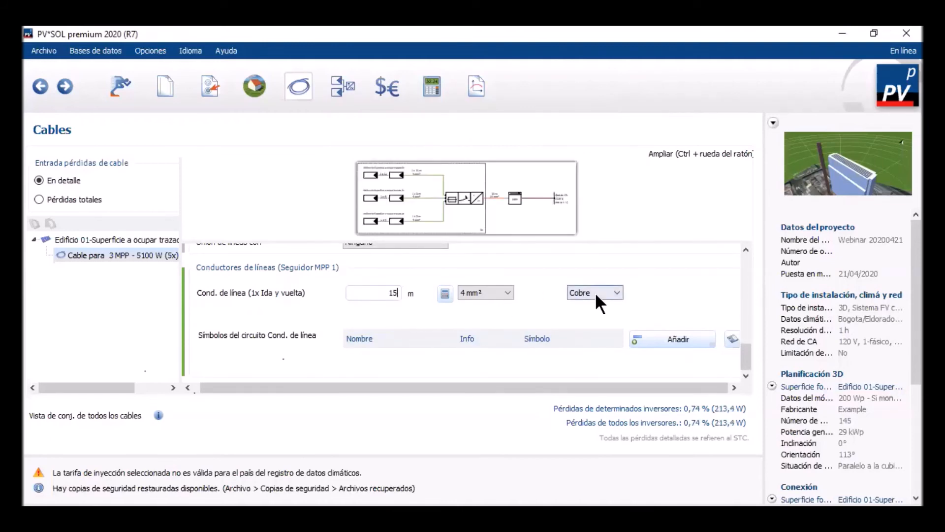
pyautogui.click(445, 295)
pyautogui.moveTo(745, 367); pyautogui.dragTo(574, 197)
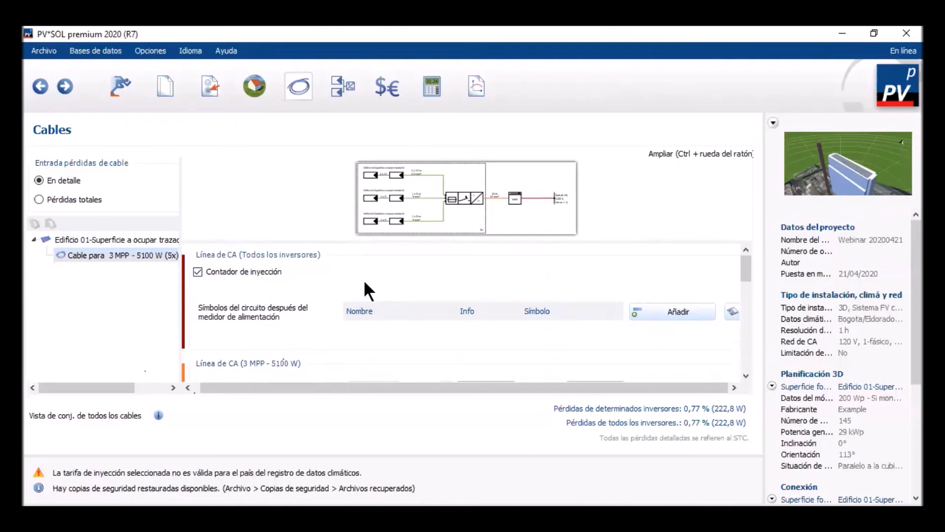
# - Examine the electrical schematic, the dimension plan and the string plan of the Edificio 01 surface
pyautogui.click(65, 87)
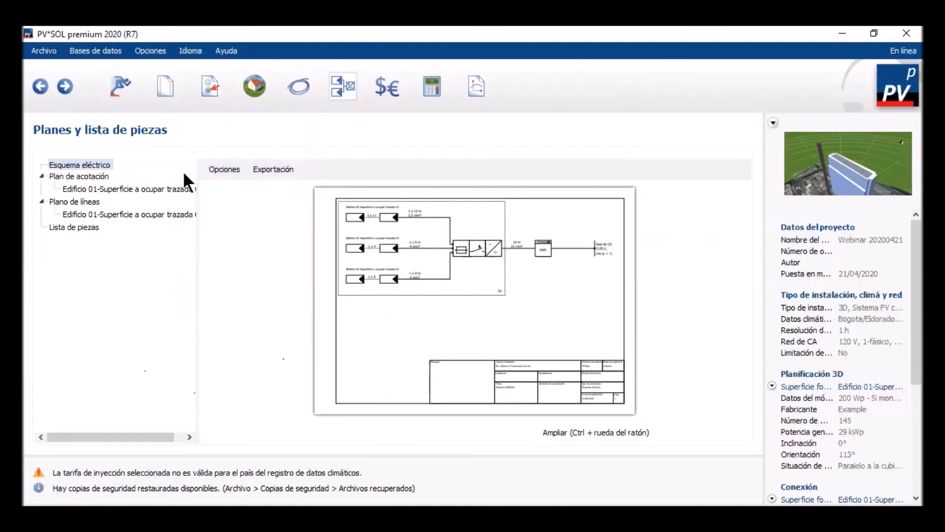
pyautogui.click(146, 189)
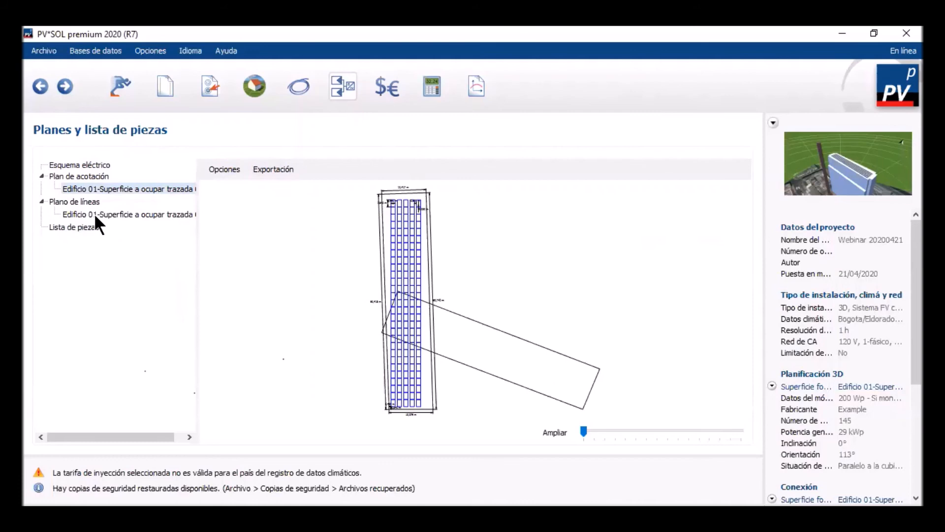
pyautogui.click(114, 215)
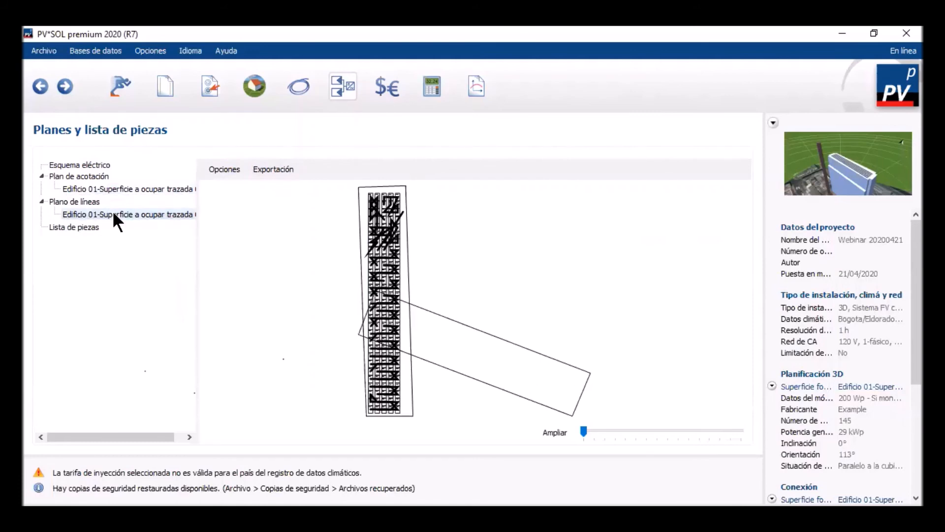
pyautogui.scroll(4, 377, 288)
pyautogui.scroll(-2, 510, 375)
pyautogui.scroll(-3, 511, 379)
pyautogui.moveTo(584, 431); pyautogui.dragTo(588, 431)
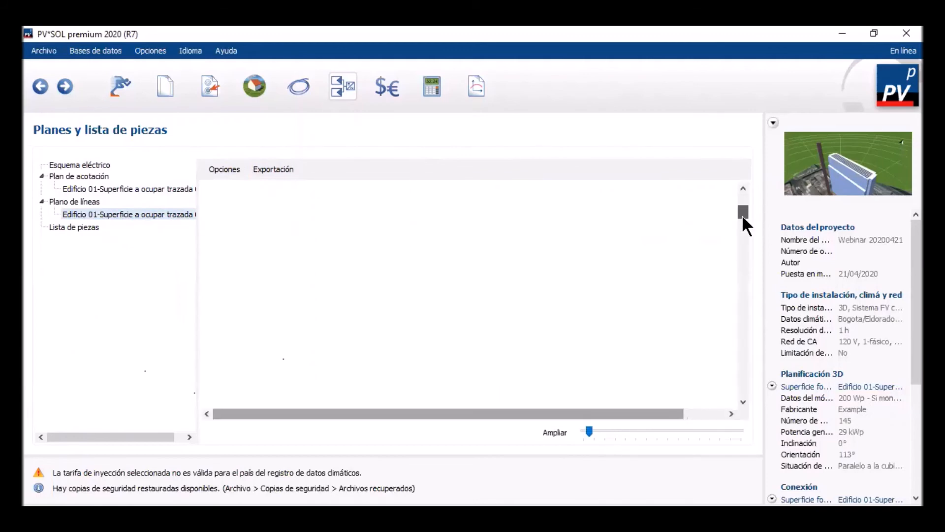
pyautogui.scroll(-1, 661, 337)
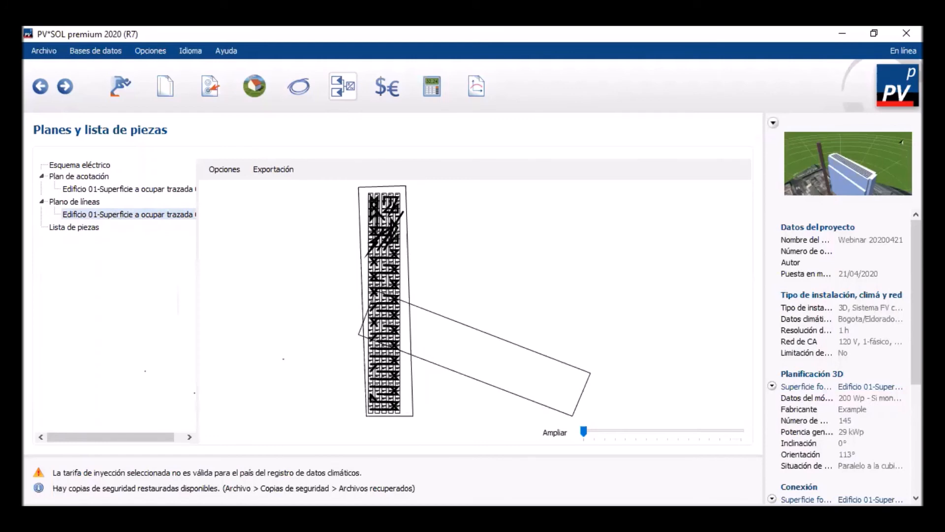
# - Review the parts list, including the item quantities, units and visibility settings
pyautogui.click(48, 227)
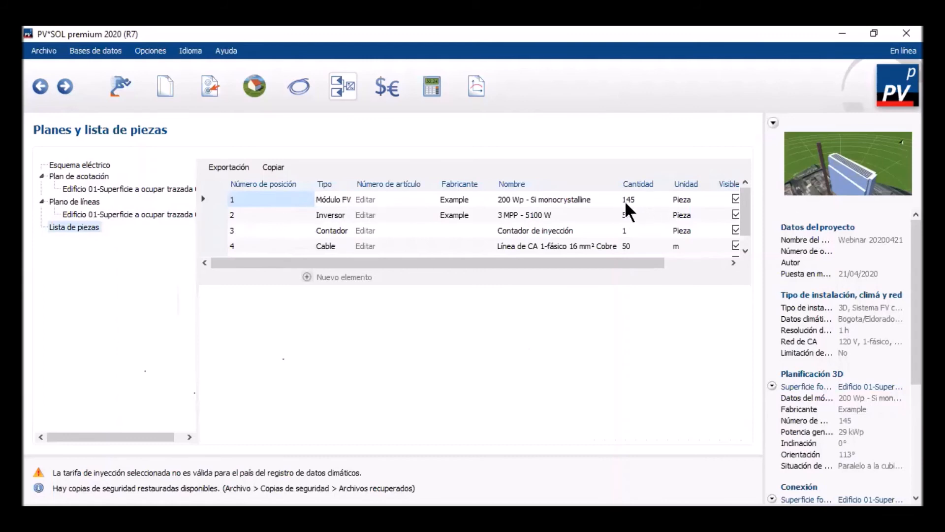
pyautogui.moveTo(418, 261); pyautogui.dragTo(360, 276)
pyautogui.moveTo(608, 267); pyautogui.dragTo(492, 276)
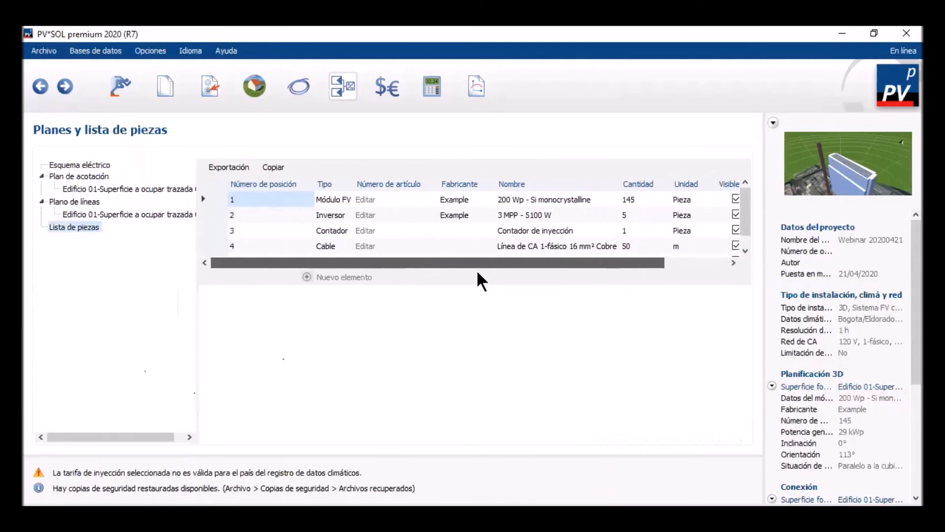
pyautogui.moveTo(644, 269); pyautogui.dragTo(726, 273)
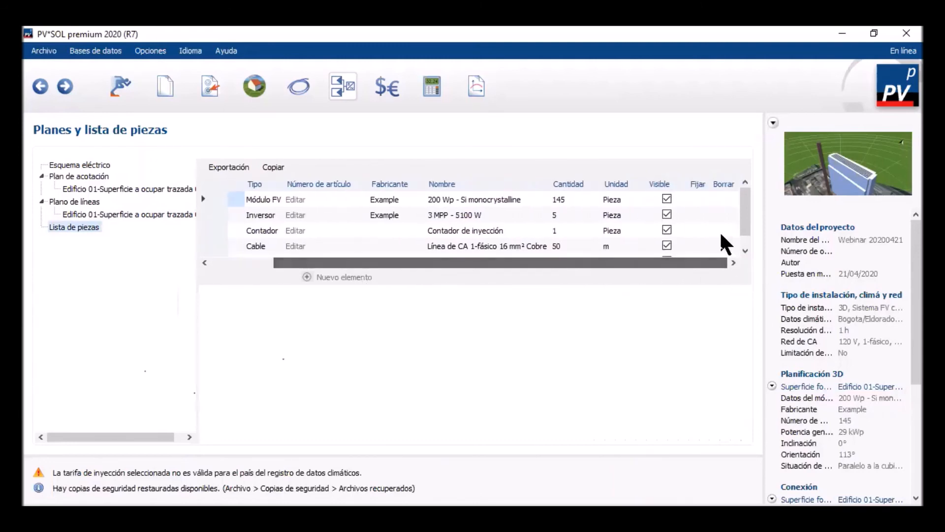
pyautogui.scroll(-1, 692, 236)
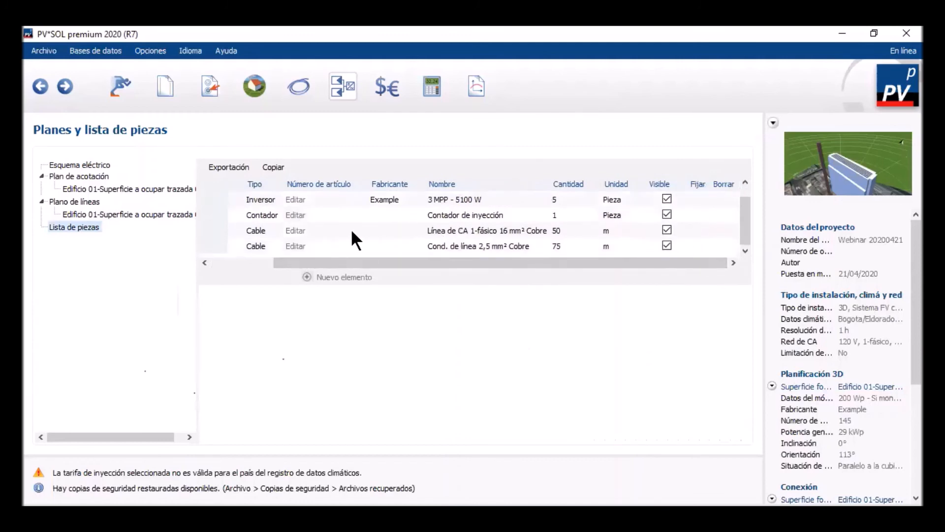
pyautogui.moveTo(477, 266); pyautogui.dragTo(340, 275)
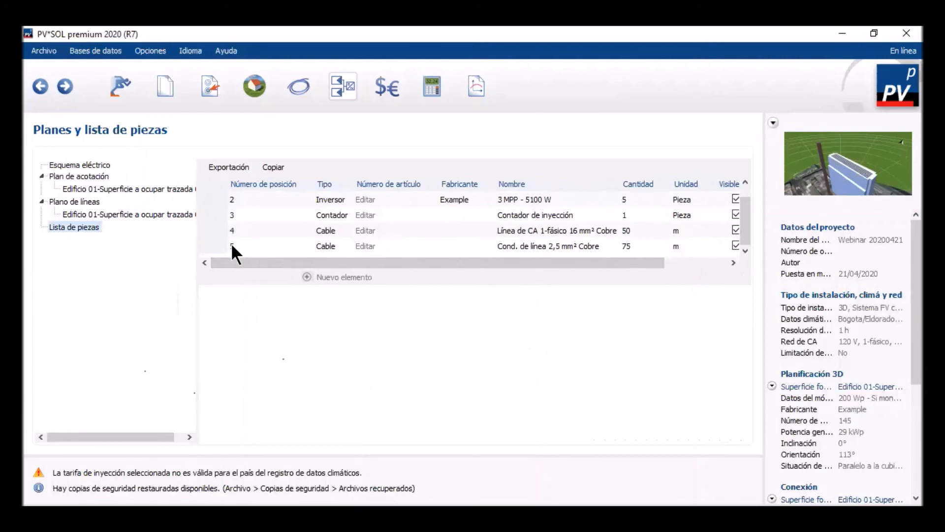
pyautogui.moveTo(559, 266); pyautogui.dragTo(706, 262)
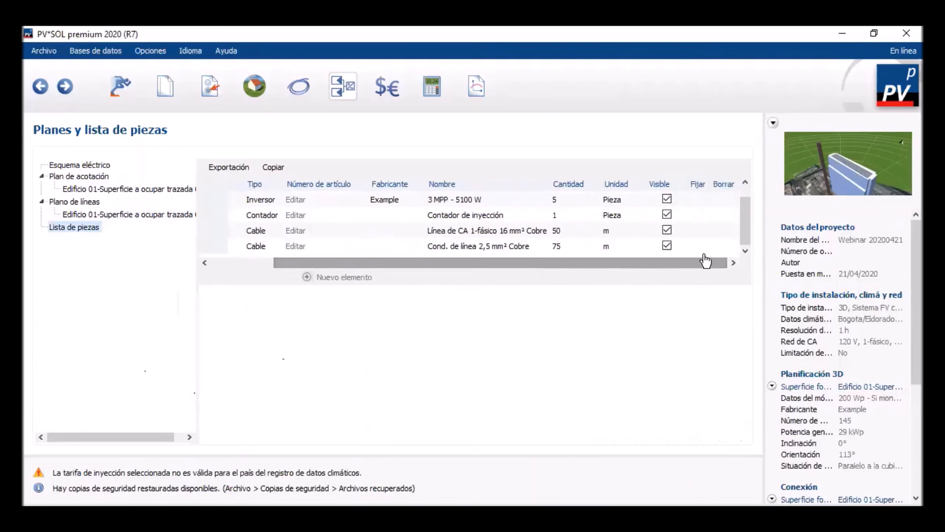
# - Remove the EEG 2015 (Mai) - Gebäudeanlage feed-in tariff from the economic evaluation and list the Kolumbien tariffs for a replacement
pyautogui.click(64, 88)
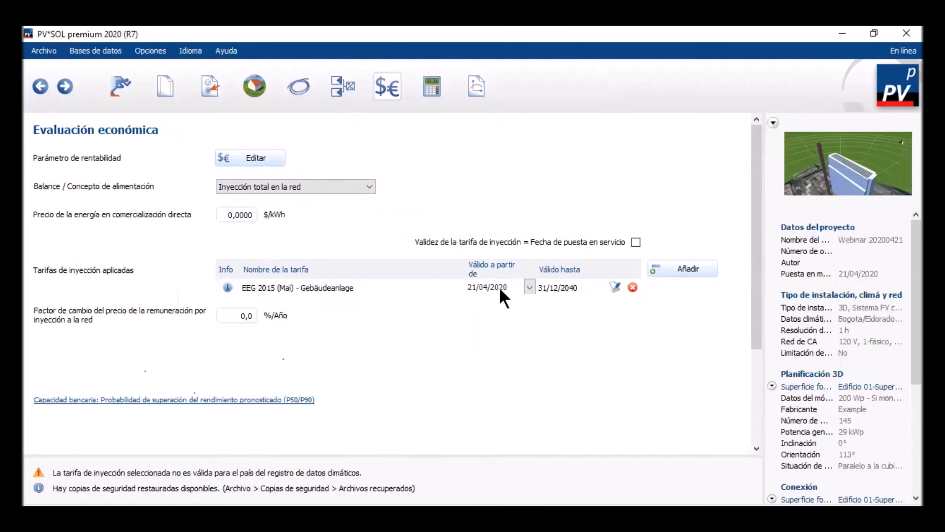
pyautogui.click(633, 288)
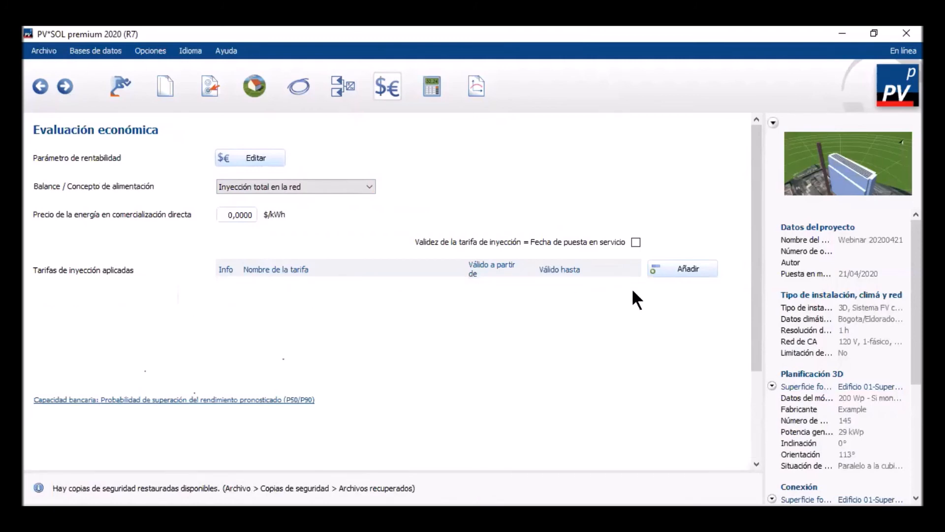
pyautogui.click(688, 268)
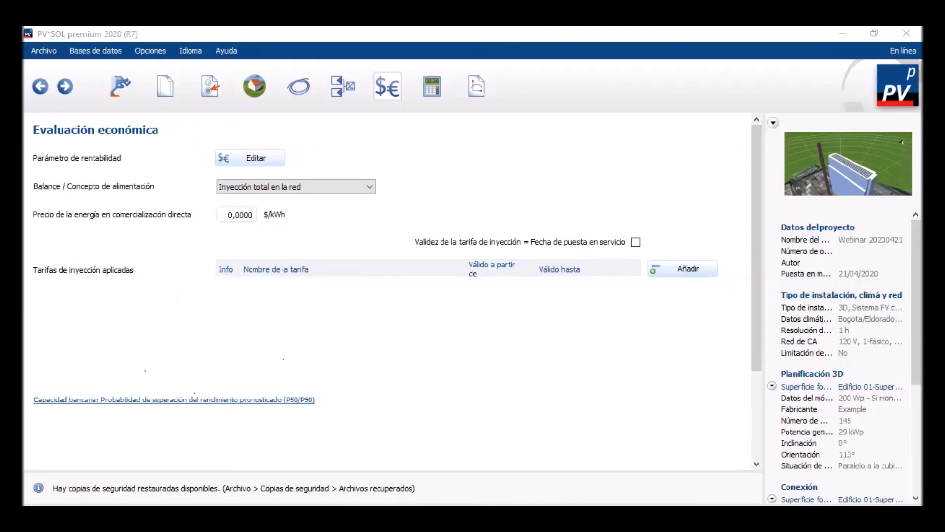
pyautogui.doubleClick(464, 155)
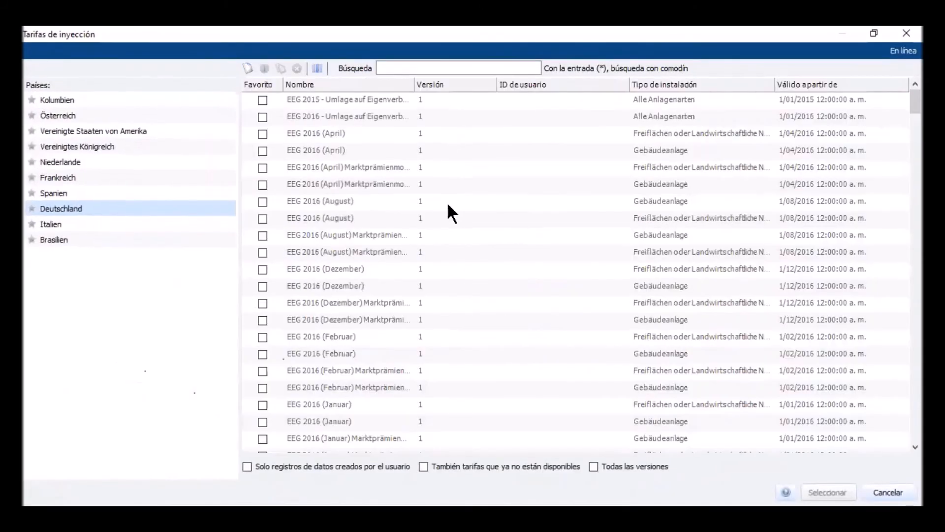
pyautogui.click(59, 101)
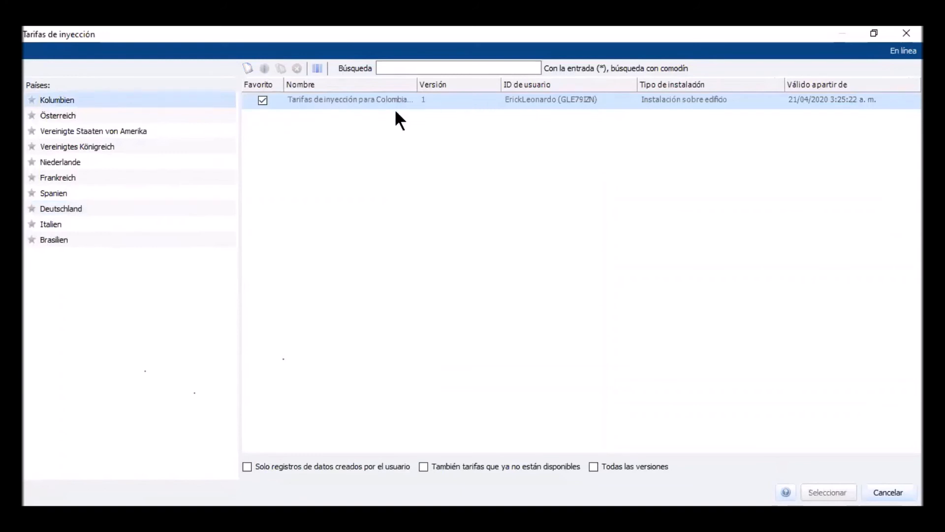
pyautogui.rightClick(314, 98)
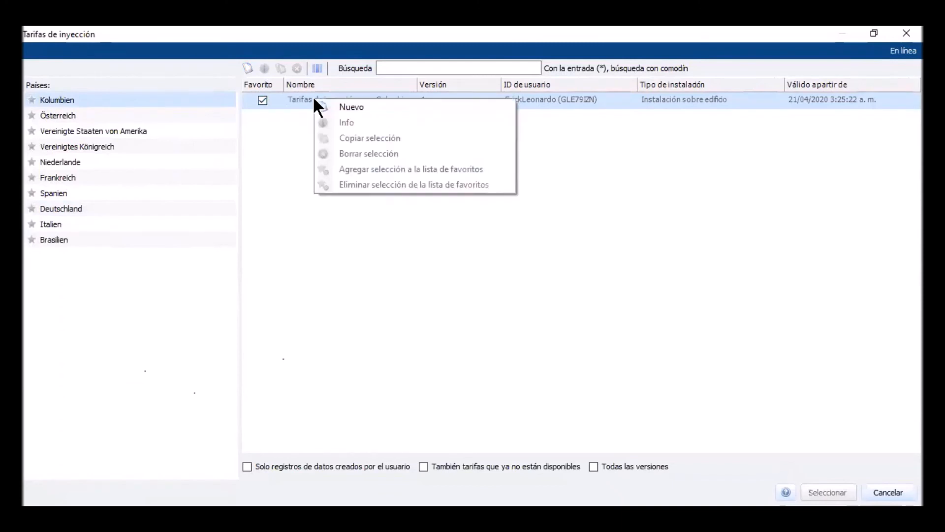
pyautogui.click(374, 109)
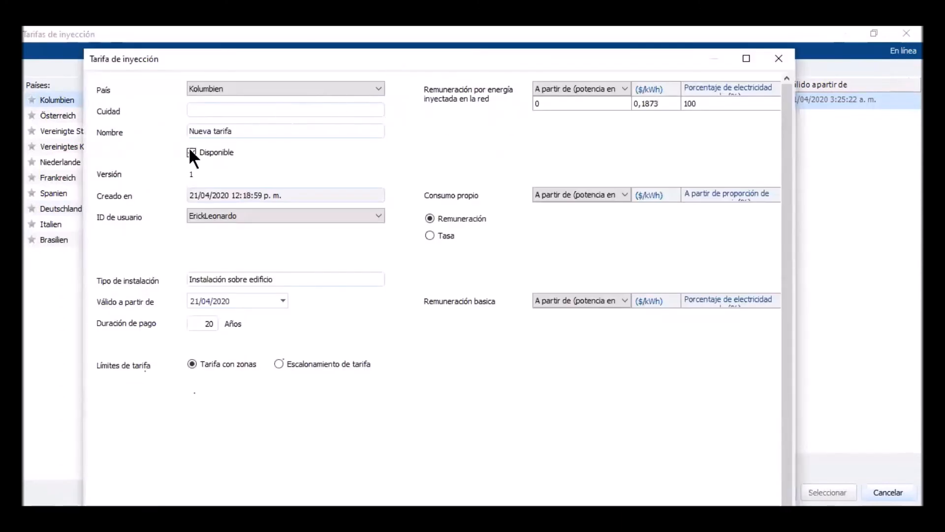
pyautogui.click(779, 58)
# - Check the details of Tarifas de inyección para Colombia 2020 and apply it as the project's feed-in tariff
pyautogui.rightClick(347, 105)
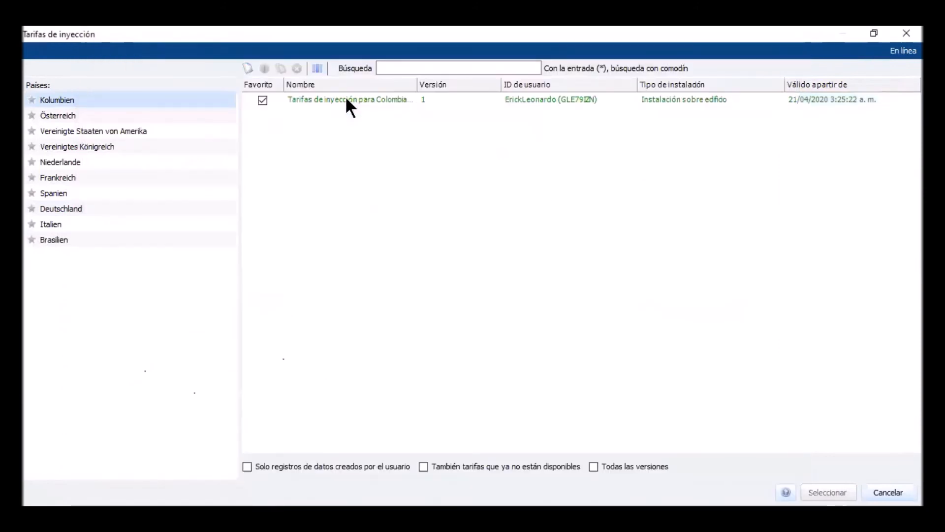
pyautogui.click(345, 96)
pyautogui.rightClick(341, 93)
pyautogui.click(385, 121)
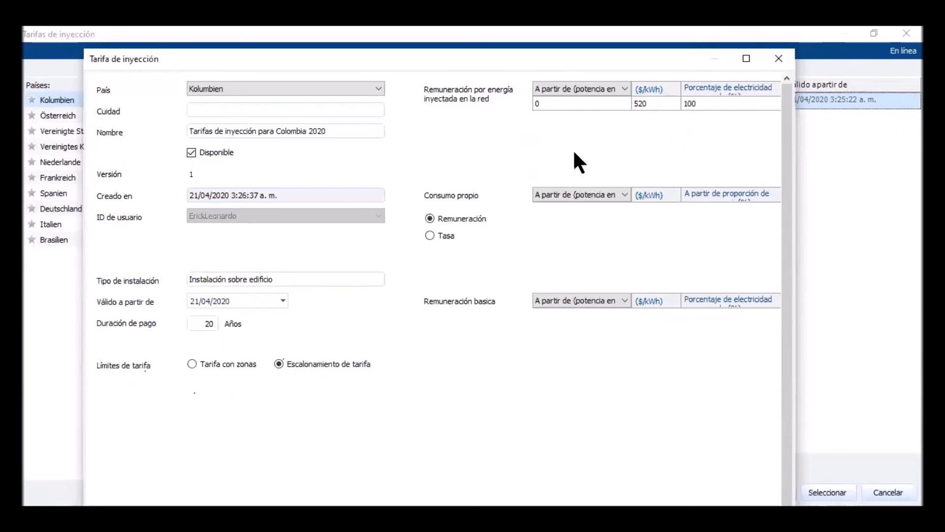
pyautogui.scroll(-1, 456, 316)
pyautogui.scroll(1, 472, 322)
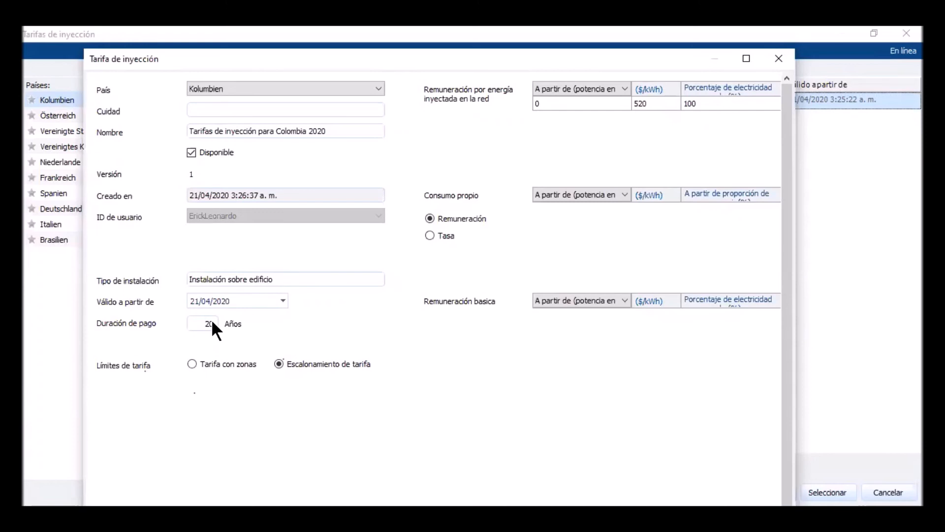
pyautogui.scroll(-1, 723, 301)
pyautogui.scroll(1, 739, 337)
pyautogui.click(746, 59)
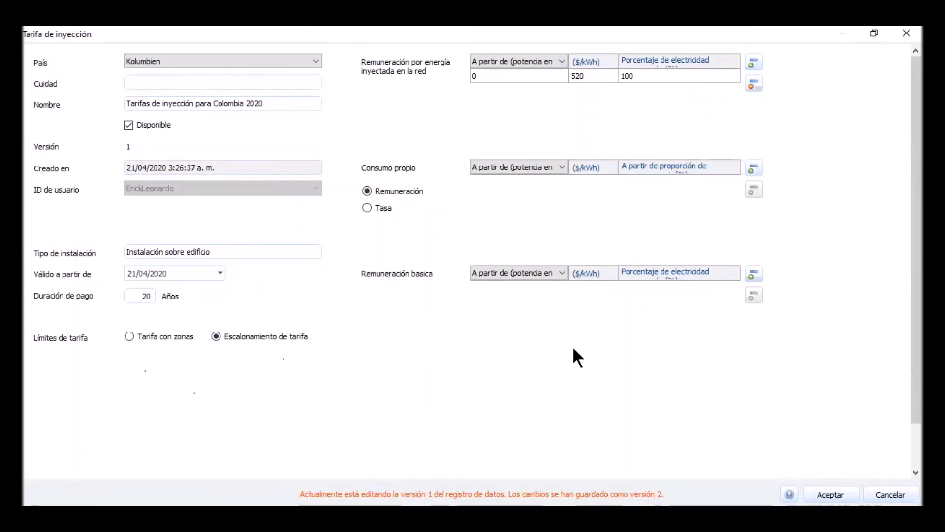
pyautogui.click(832, 495)
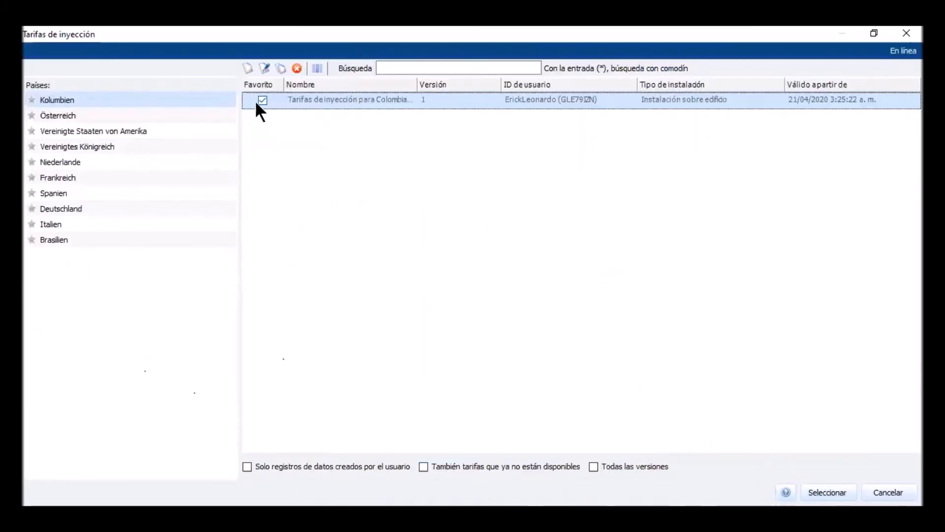
pyautogui.click(827, 493)
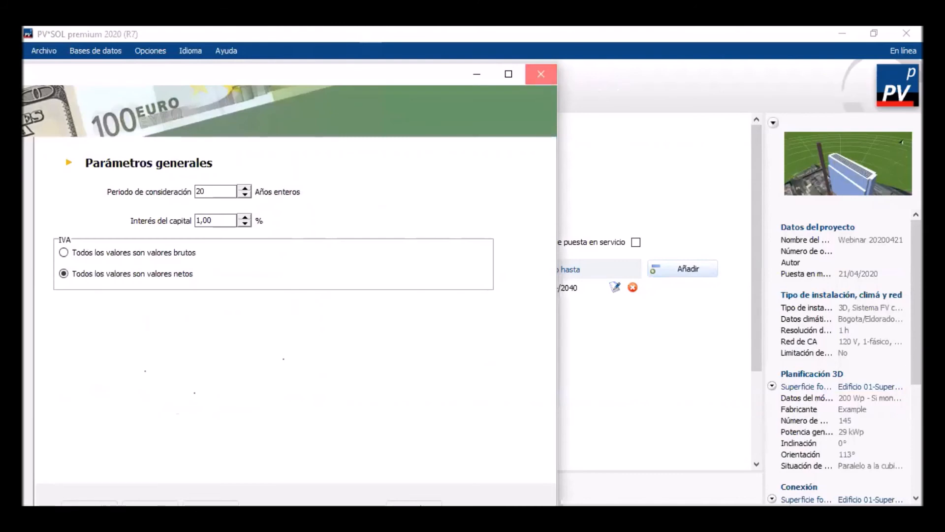
# - Set the capital interest to 3,6 % in the general profitability parameters
pyautogui.click(540, 75)
pyautogui.click(266, 158)
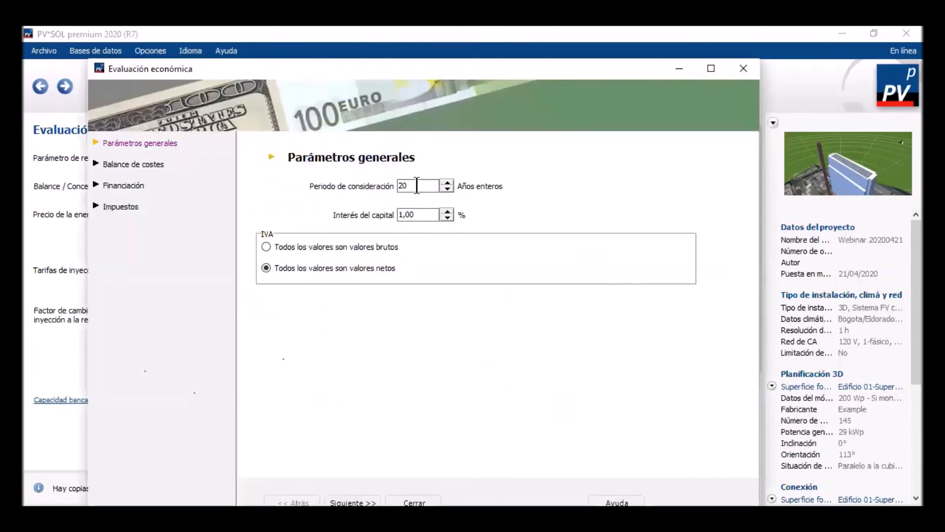
pyautogui.doubleClick(414, 214)
pyautogui.write('3,6')
pyautogui.moveTo(554, 67); pyautogui.dragTo(554, 35)
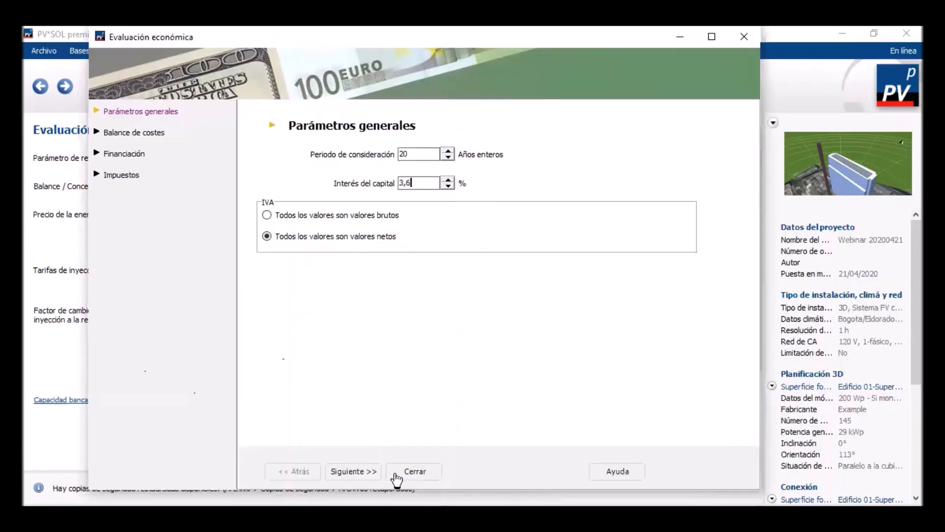
# - Set the amortizable investments to 5000000 $/kWp and go on through the financing settings to the taxes
pyautogui.click(353, 471)
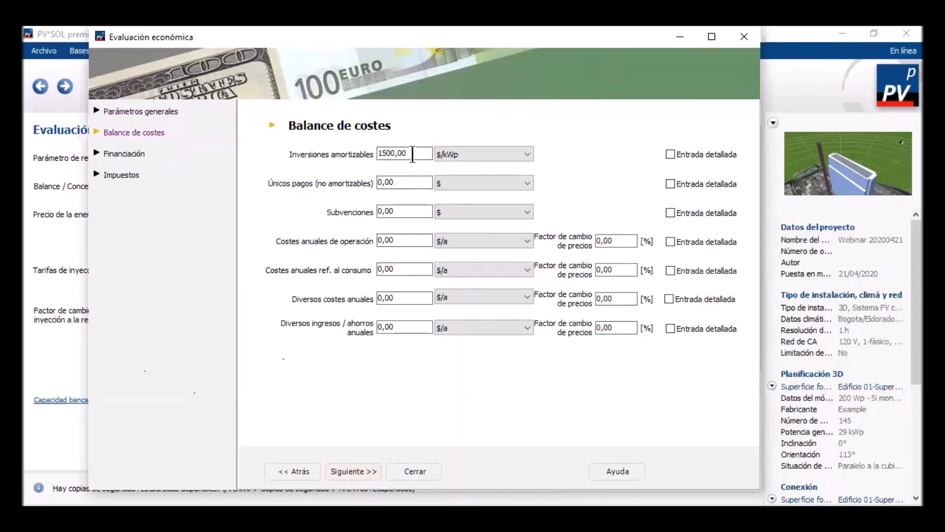
pyautogui.moveTo(413, 154); pyautogui.dragTo(366, 154)
pyautogui.write('5000000')
pyautogui.click(395, 154)
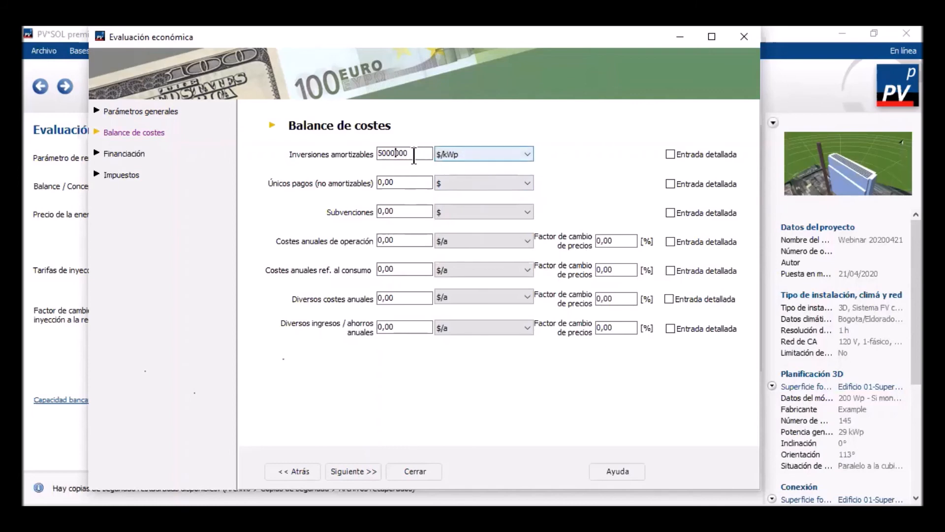
pyautogui.click(373, 472)
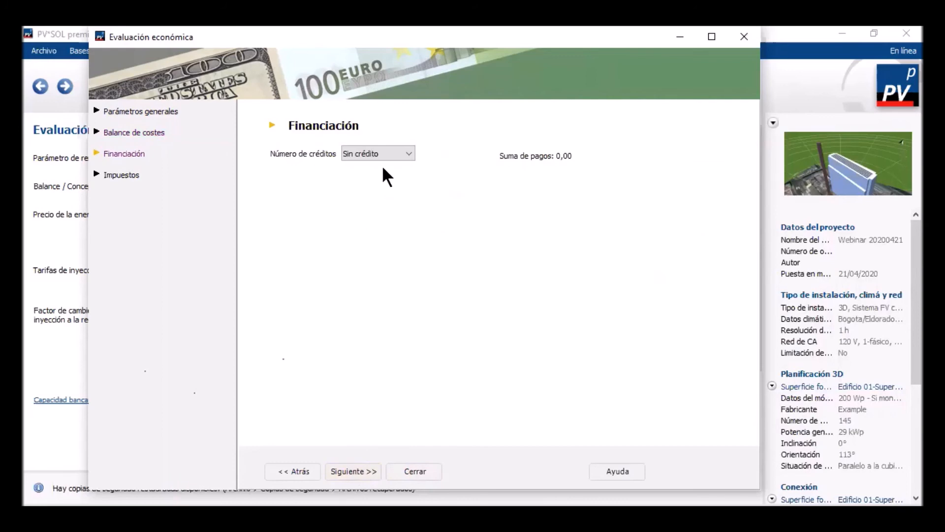
pyautogui.click(366, 469)
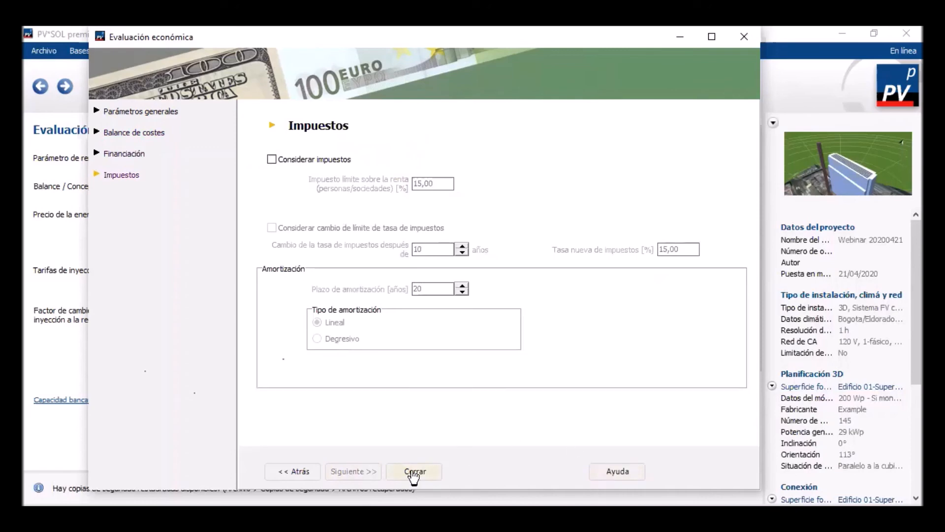
# - Recheck the general parameters, cost balance and financing of the economic evaluation, then close its profitability settings
pyautogui.click(131, 113)
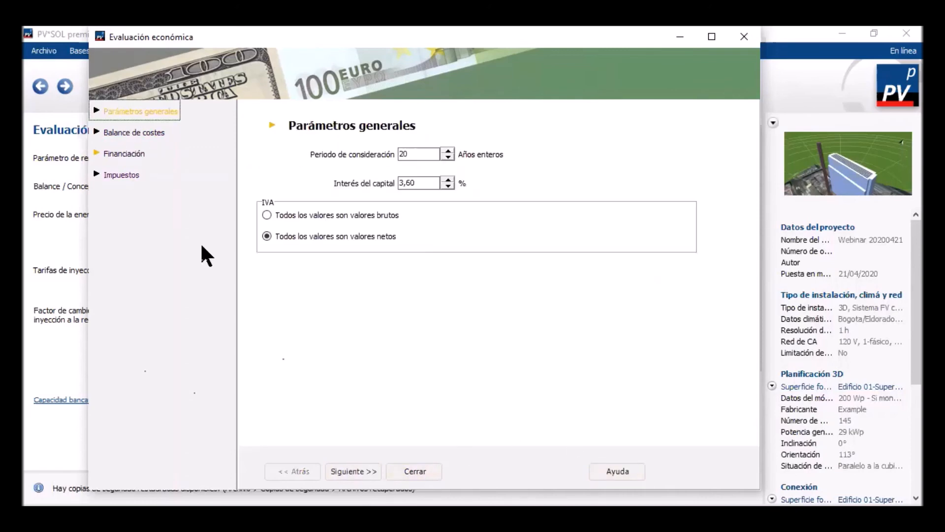
pyautogui.click(350, 472)
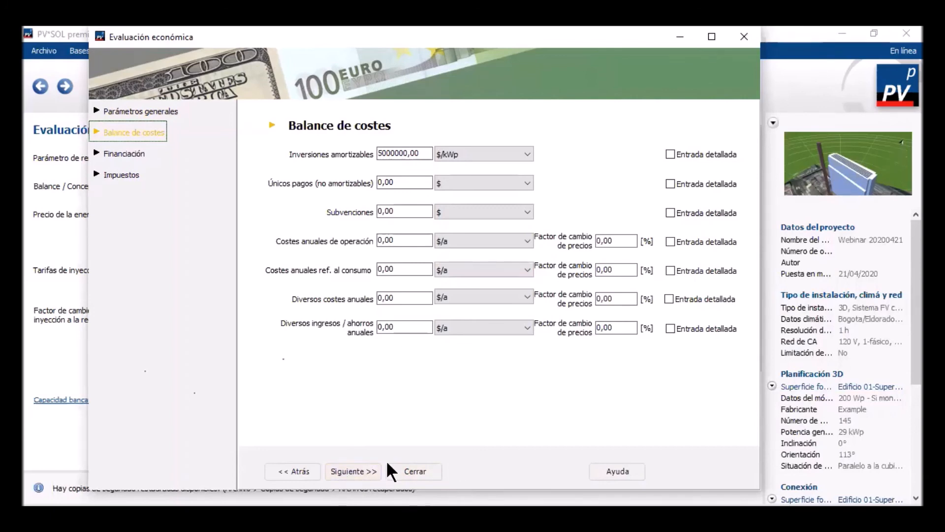
pyautogui.click(373, 471)
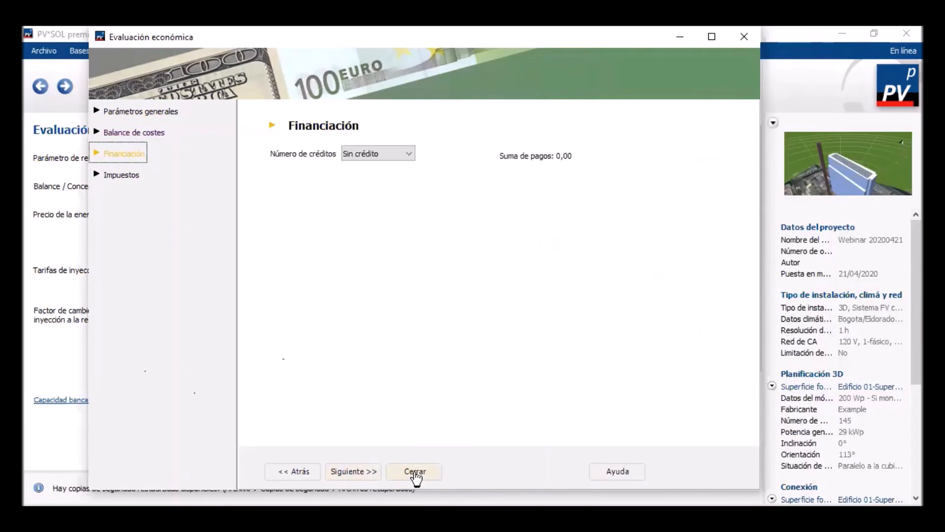
pyautogui.click(415, 471)
# - Set the annual price change factor of the feed-in remuneration to 0 %/Año
pyautogui.click(250, 311)
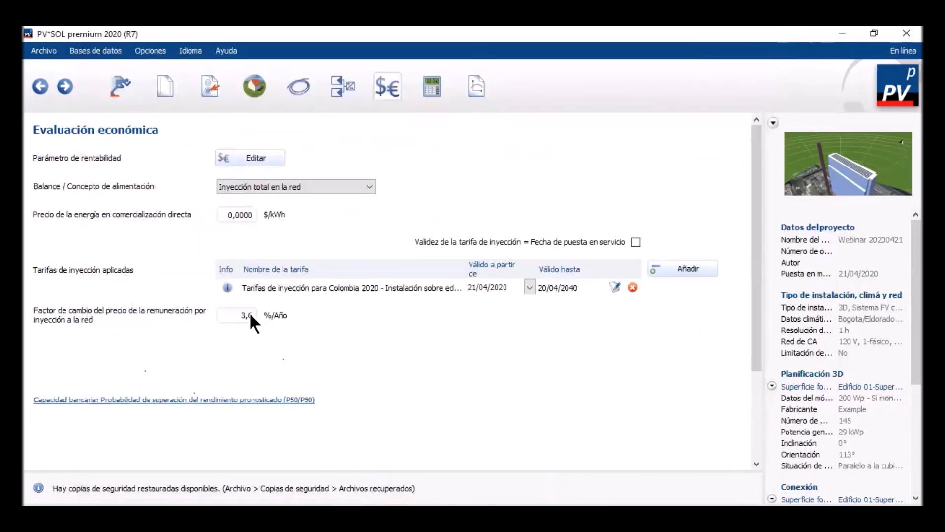
pyautogui.press('BackSpace')
pyautogui.write('0')
pyautogui.press('BackSpace')
pyautogui.write('0')
# - Simulate the project and examine its summary, energy flow, module-area results, performance ratio, irradiation and PV energy over the observation period
pyautogui.click(66, 88)
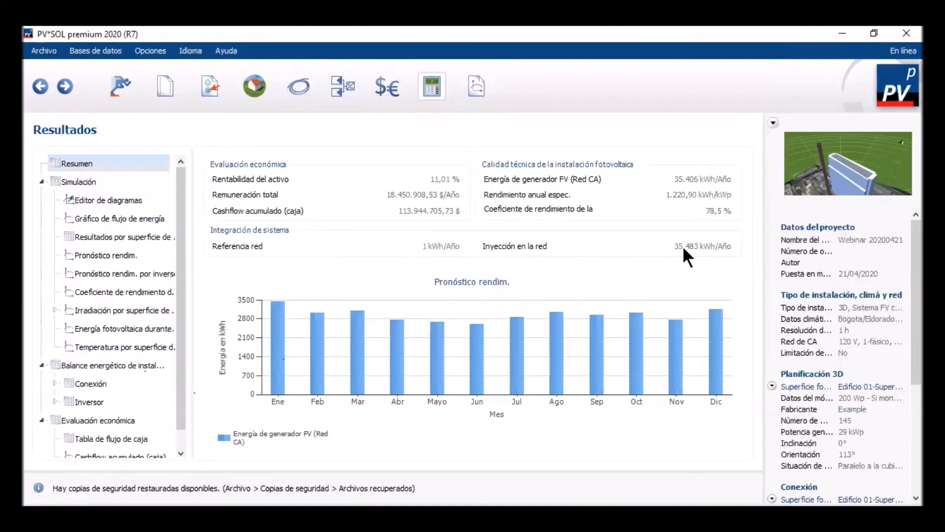
pyautogui.click(97, 197)
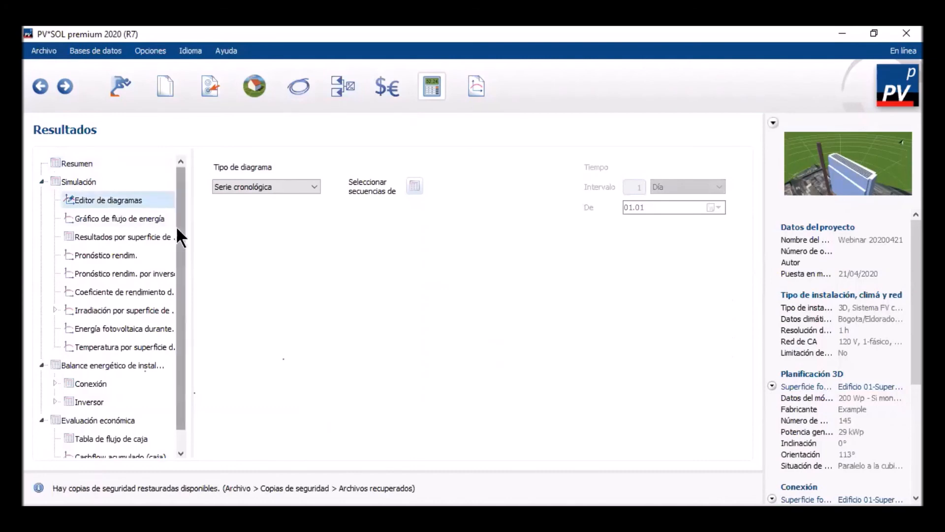
pyautogui.click(120, 218)
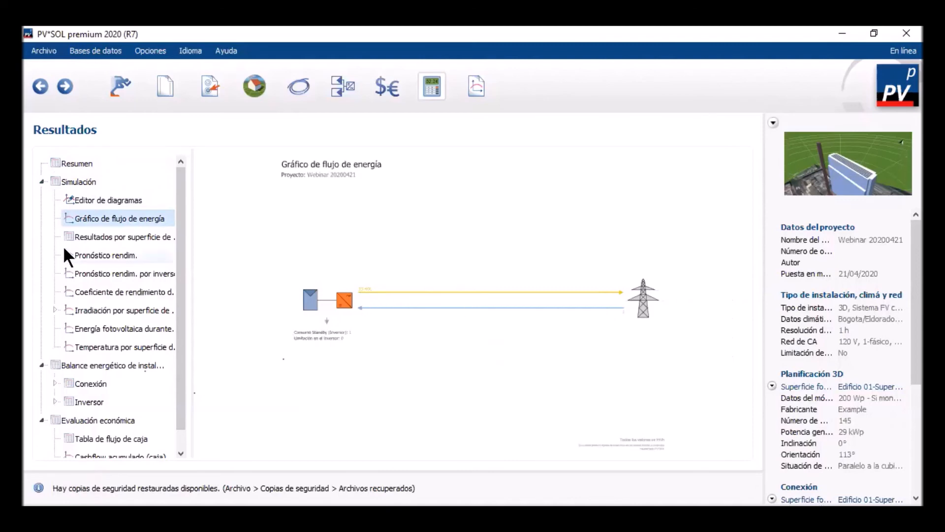
pyautogui.click(89, 236)
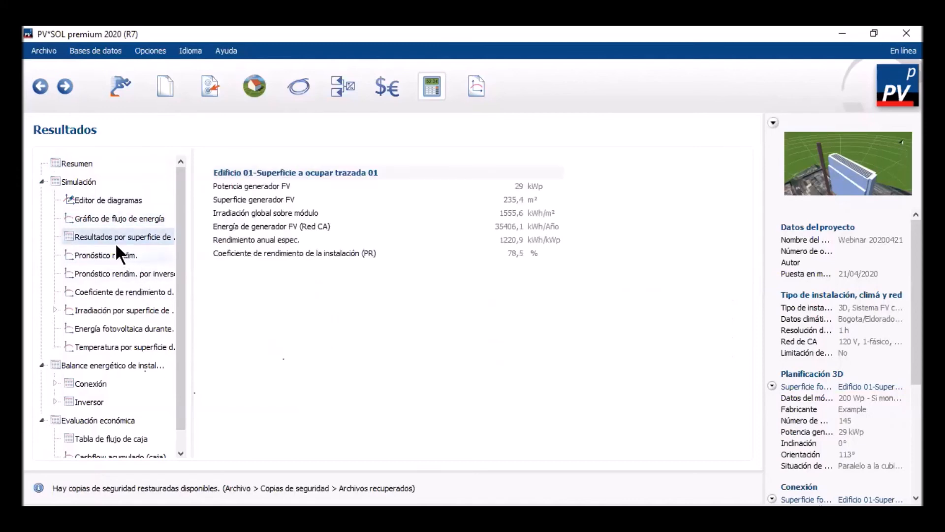
pyautogui.click(115, 288)
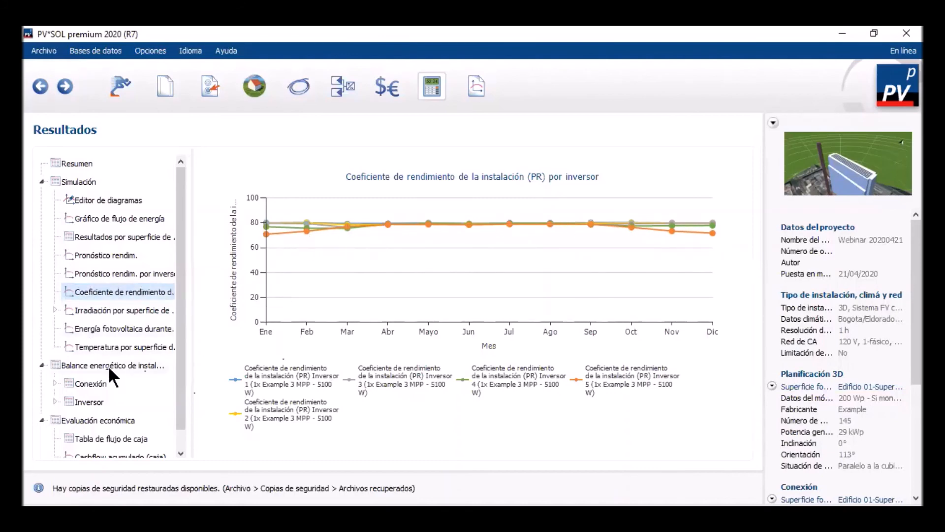
pyautogui.click(105, 311)
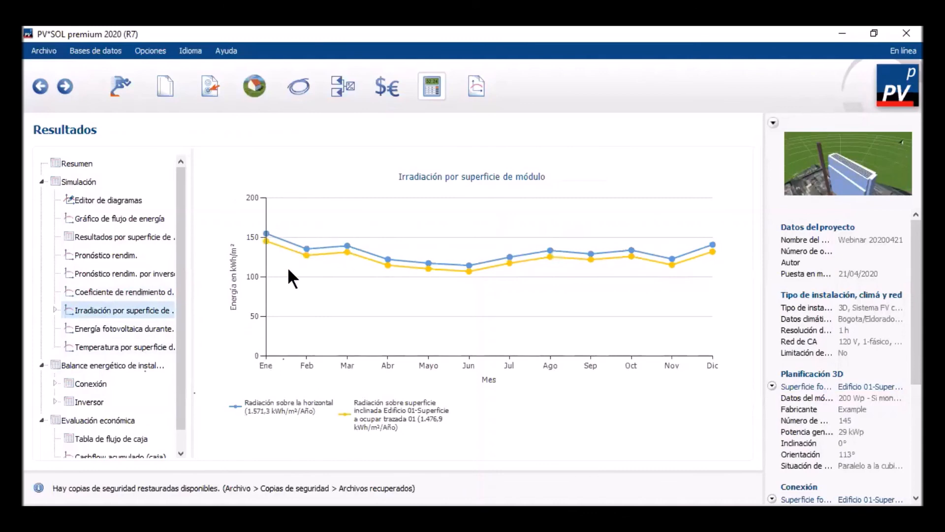
pyautogui.click(142, 328)
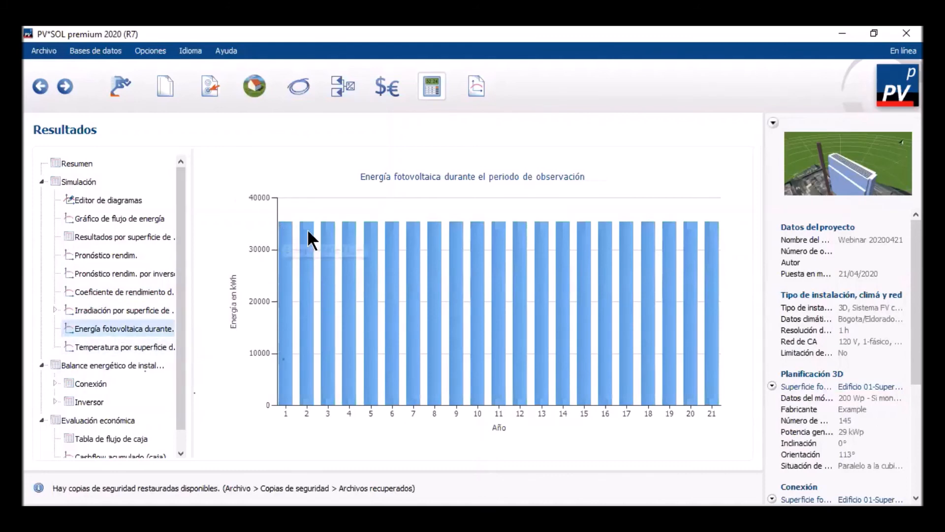
pyautogui.moveTo(648, 240)
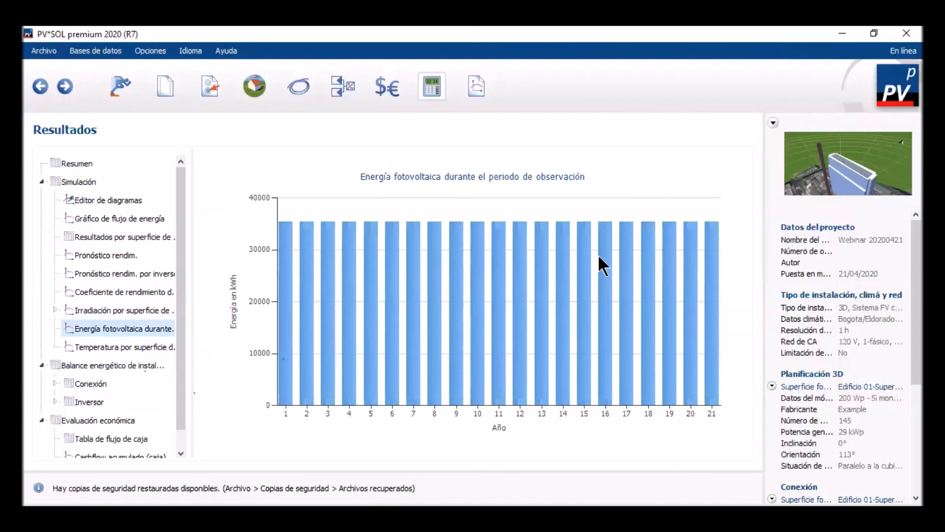
# - Set the period of the linear module degradation for Edificio 01's module area to 25 years
pyautogui.click(209, 91)
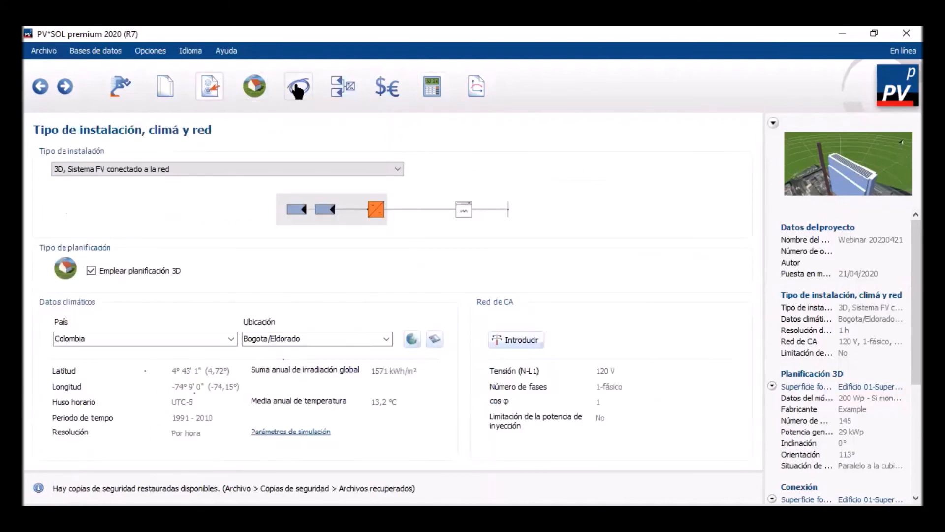
pyautogui.click(254, 87)
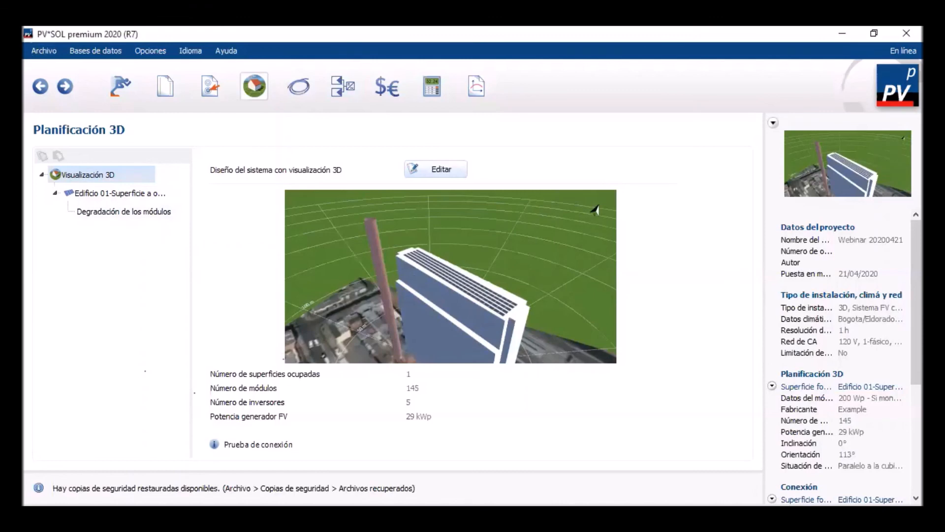
pyautogui.click(125, 211)
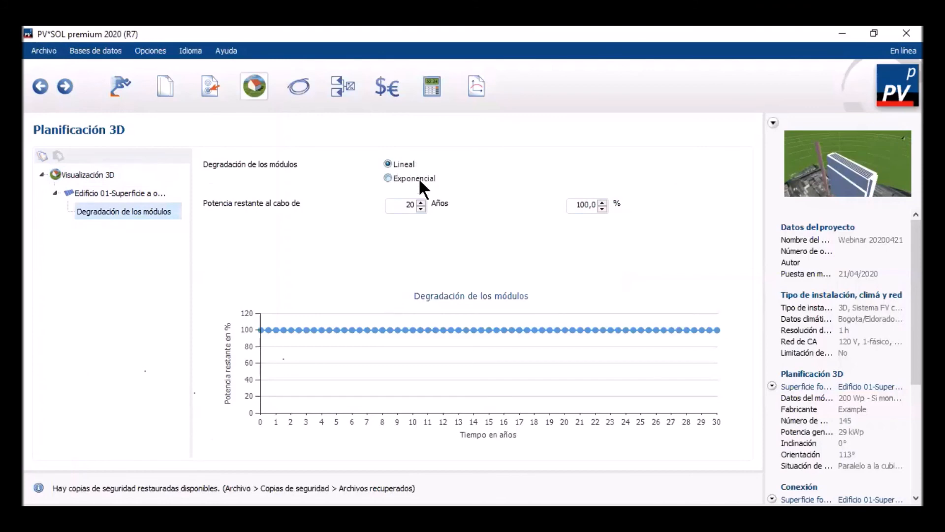
pyautogui.press('BackSpace')
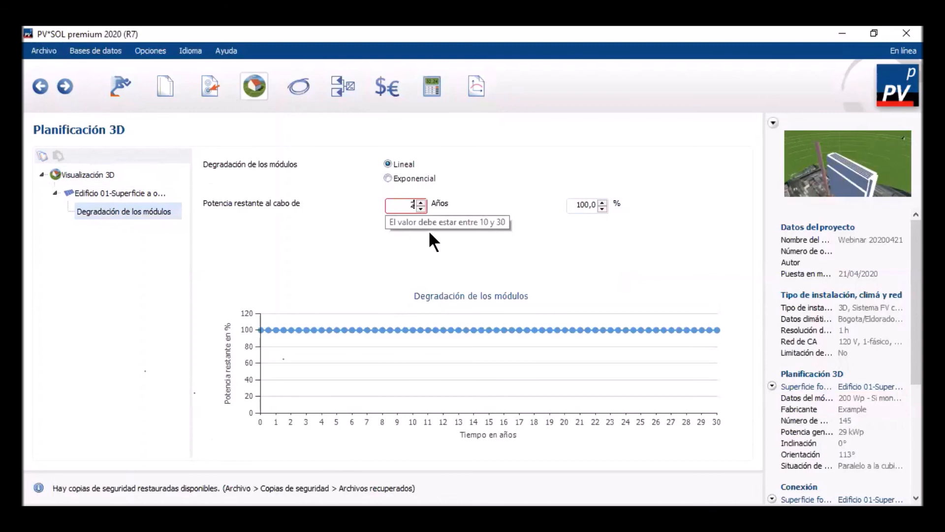
pyautogui.write('5')
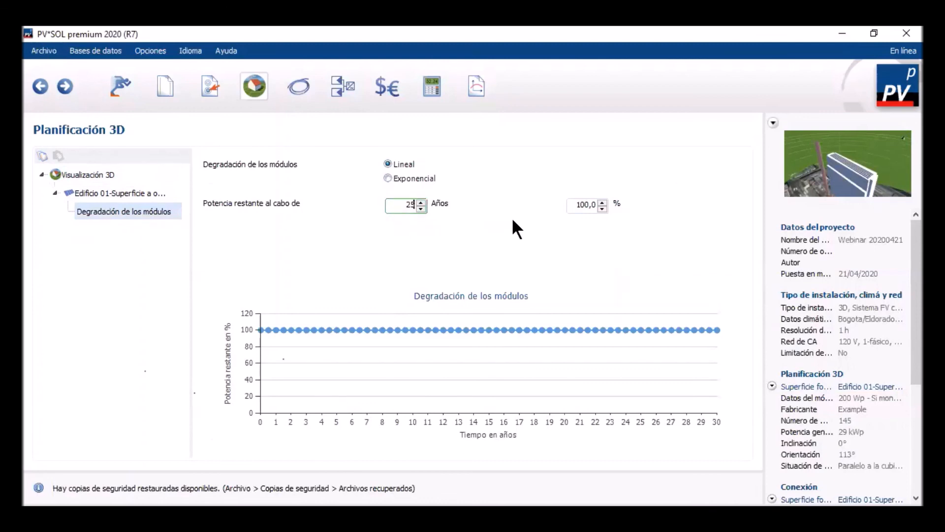
# - Set the modules' remaining power at the end of the degradation period to 85 %
pyautogui.click(589, 204)
pyautogui.press('BackSpace')
pyautogui.press('BackSpace')
pyautogui.press('BackSpace')
pyautogui.write('87')
pyautogui.press('BackSpace')
pyautogui.write('5')
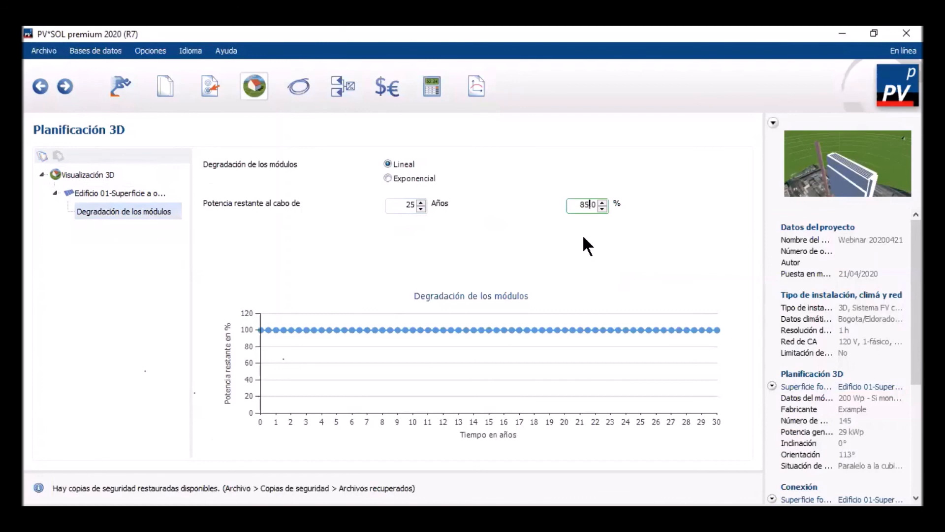
pyautogui.press('Tab')
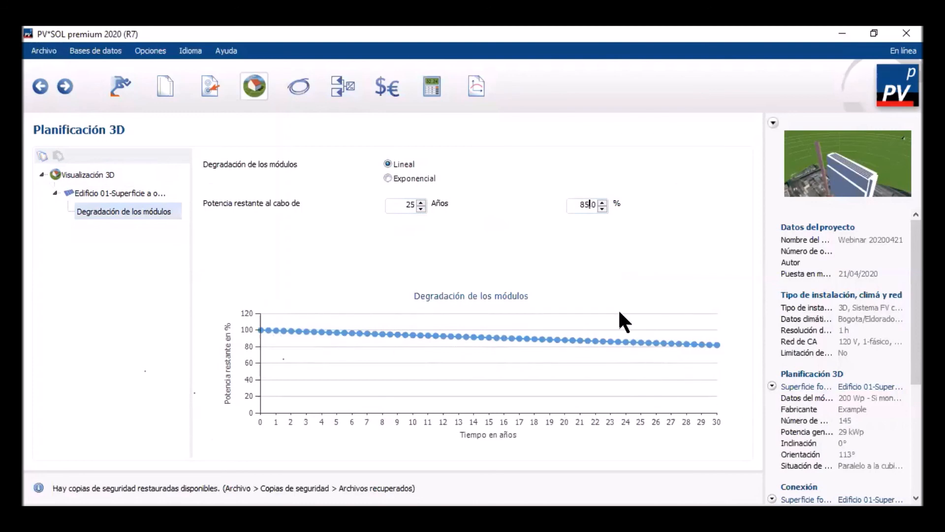
# - Recalculate the results with the module degradation and examine the yearly PV energy over the observation period
pyautogui.click(387, 88)
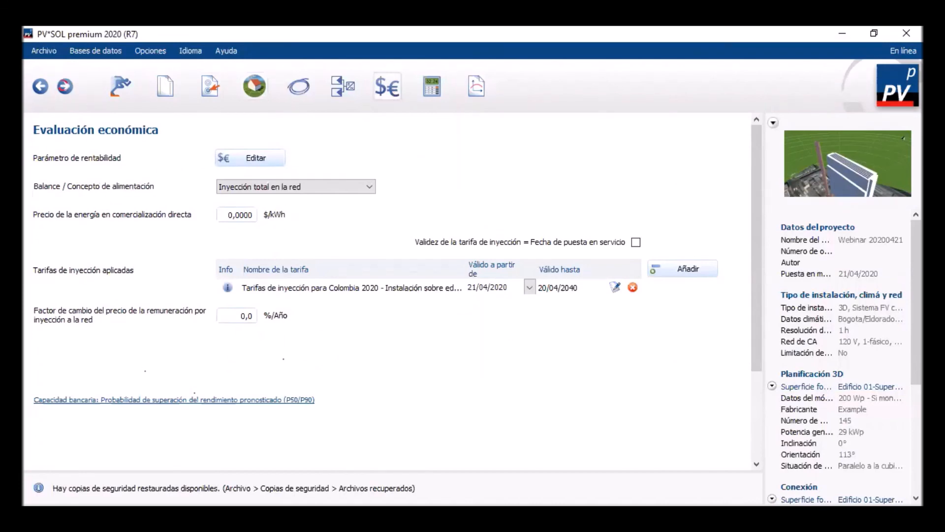
pyautogui.click(63, 86)
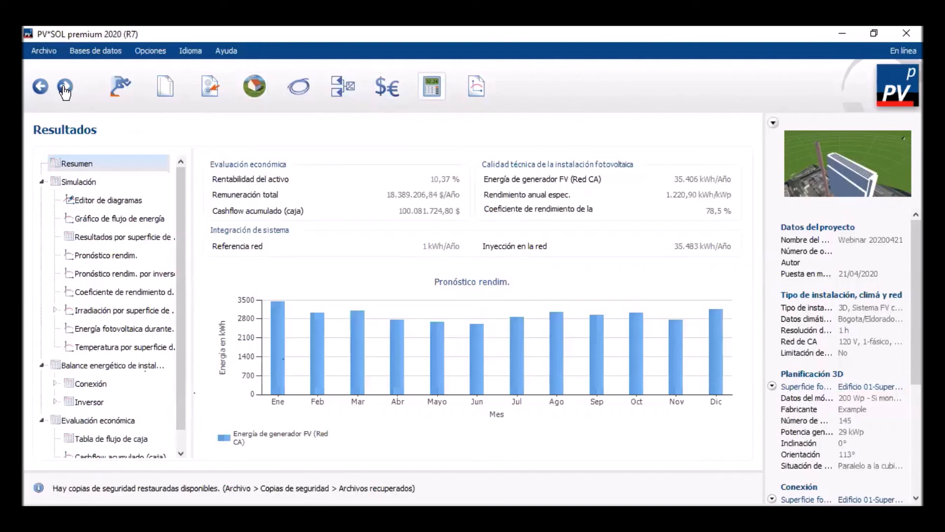
pyautogui.click(103, 329)
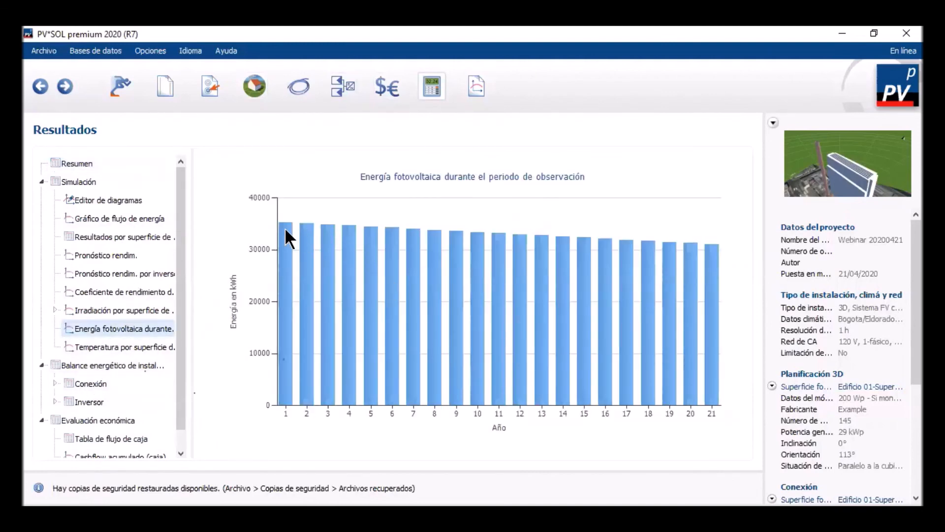
pyautogui.moveTo(286, 231)
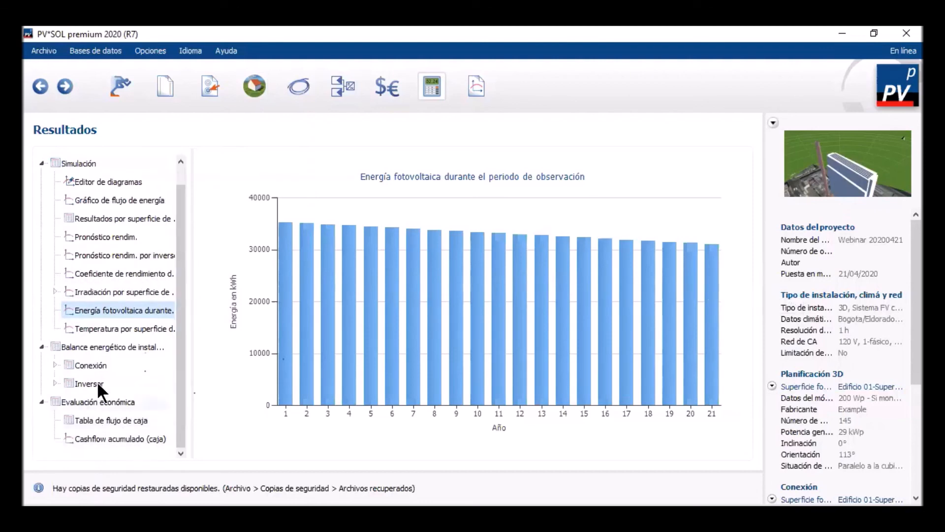
# - Review the cash flow table through year 20 and the accumulated cash flow chart of the economic evaluation
pyautogui.click(108, 418)
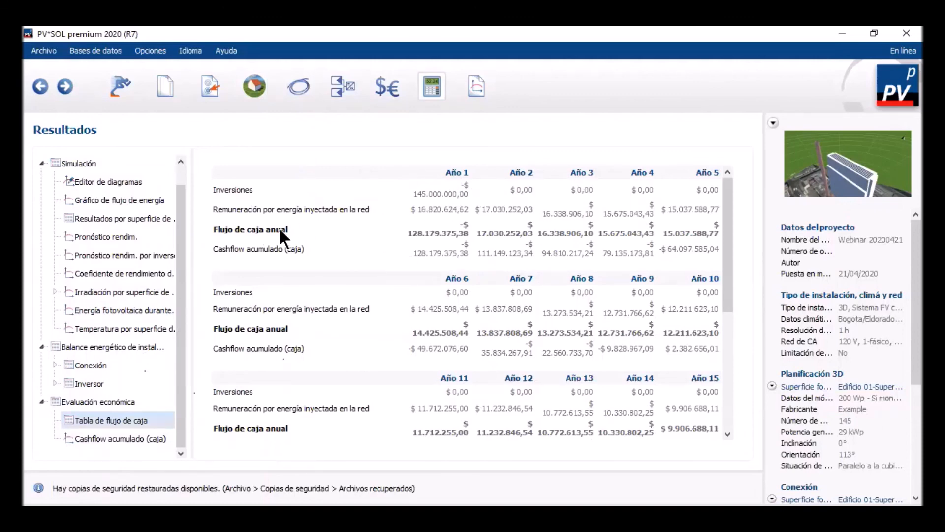
pyautogui.scroll(-1, 472, 261)
pyautogui.scroll(-4, 488, 290)
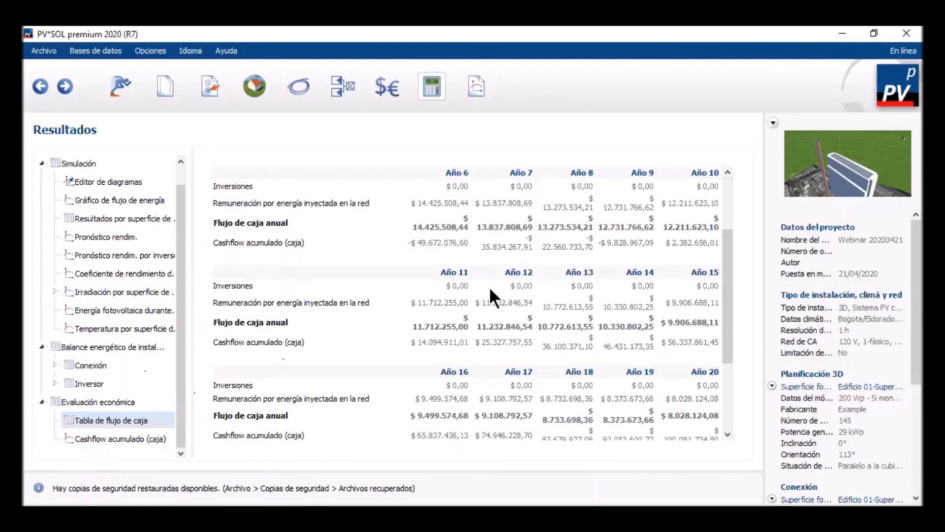
pyautogui.click(101, 438)
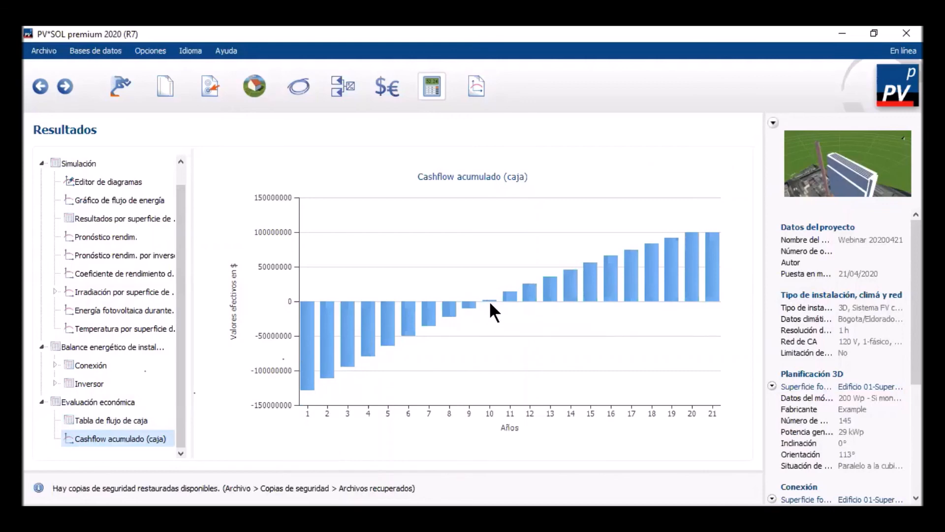
# - Open the project report as a customer presentation and examine the project overview, yield and economic evaluation summaries
pyautogui.click(64, 85)
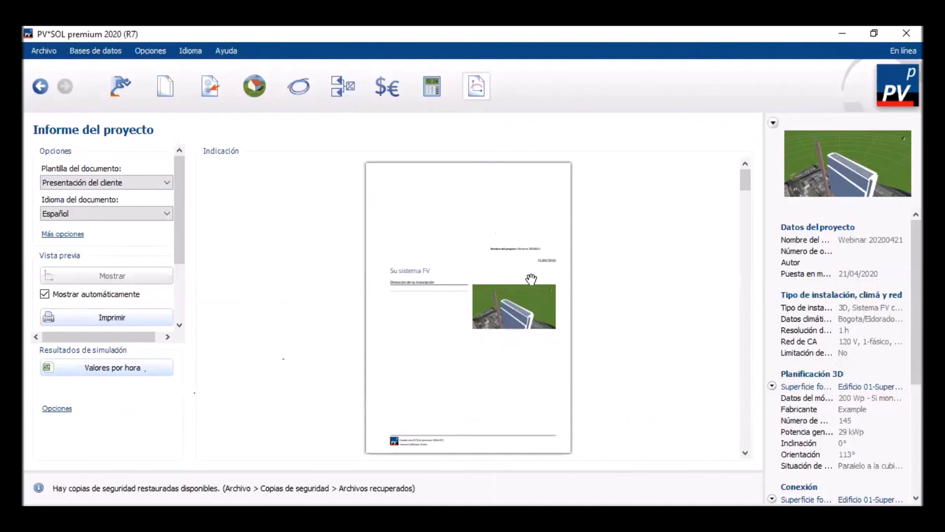
pyautogui.scroll(-5, 498, 306)
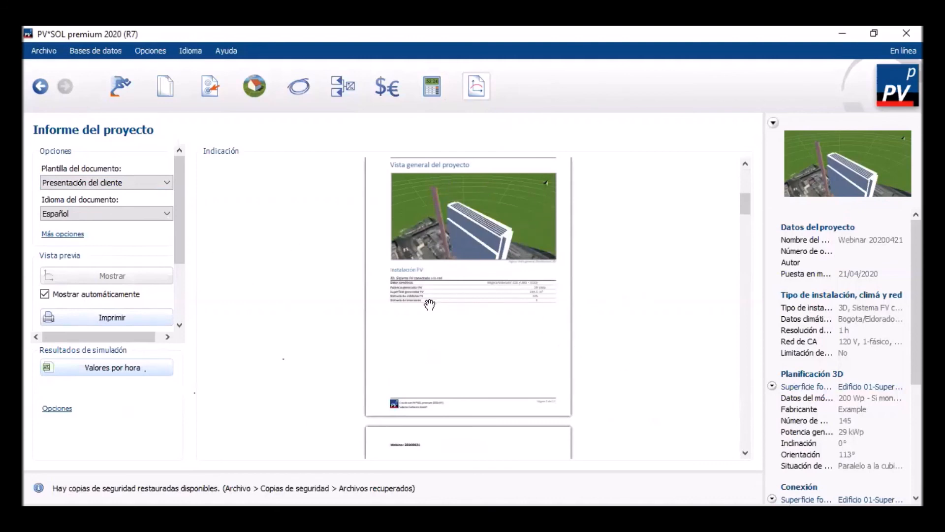
pyautogui.keyDown('ctrl'); pyautogui.scroll(1, 463, 312); pyautogui.keyUp('ctrl')
pyautogui.keyDown('ctrl'); pyautogui.scroll(2, 462, 312); pyautogui.keyUp('ctrl')
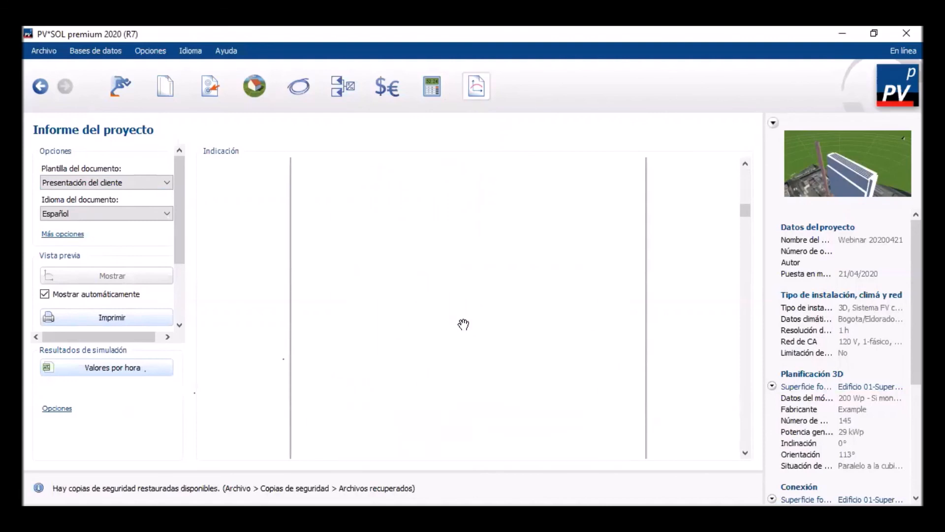
pyautogui.scroll(-4, 467, 350)
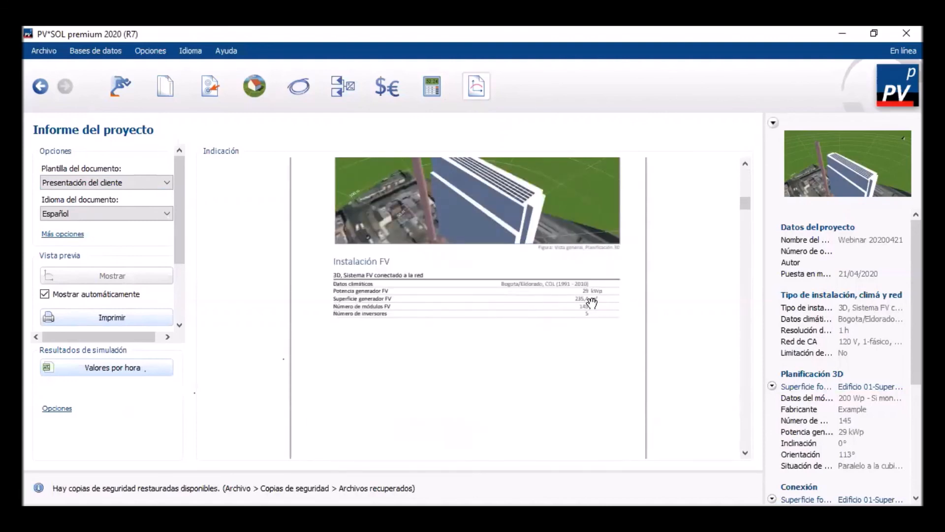
pyautogui.scroll(-5, 605, 318)
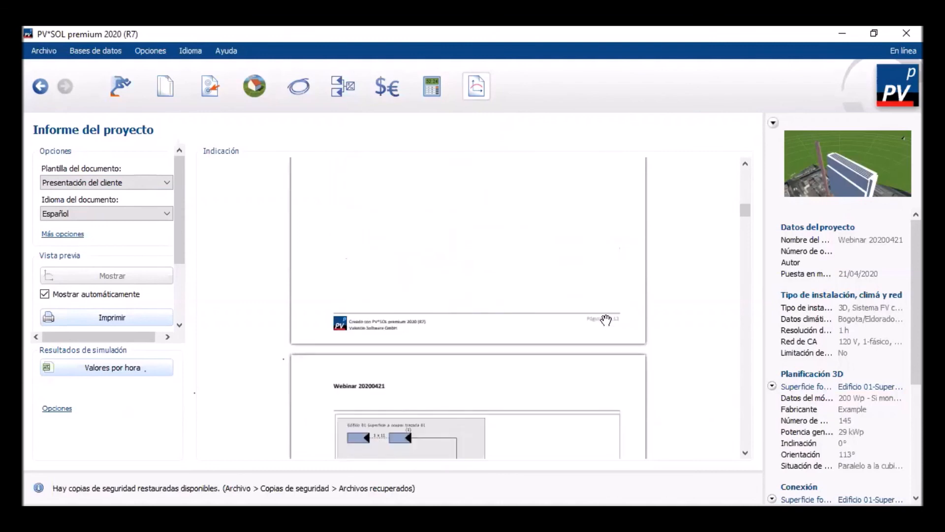
pyautogui.scroll(-5, 527, 319)
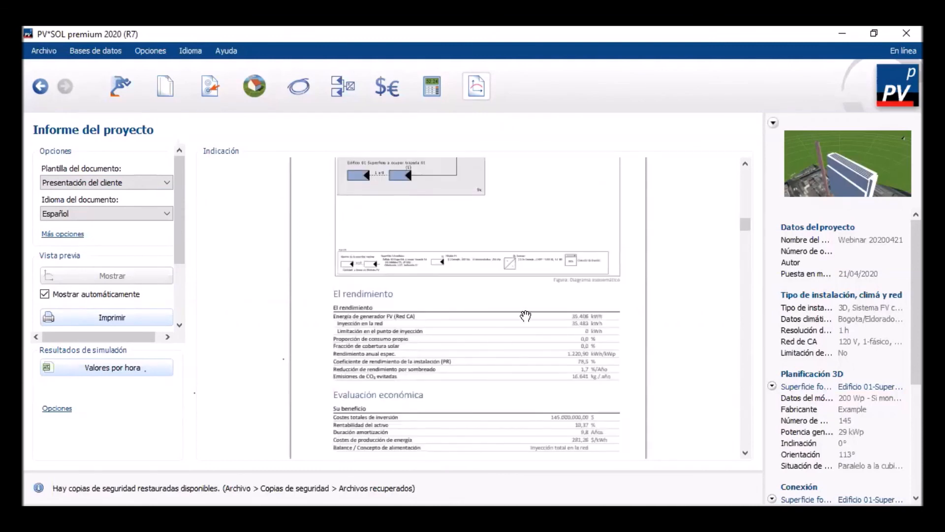
pyautogui.scroll(-3, 479, 301)
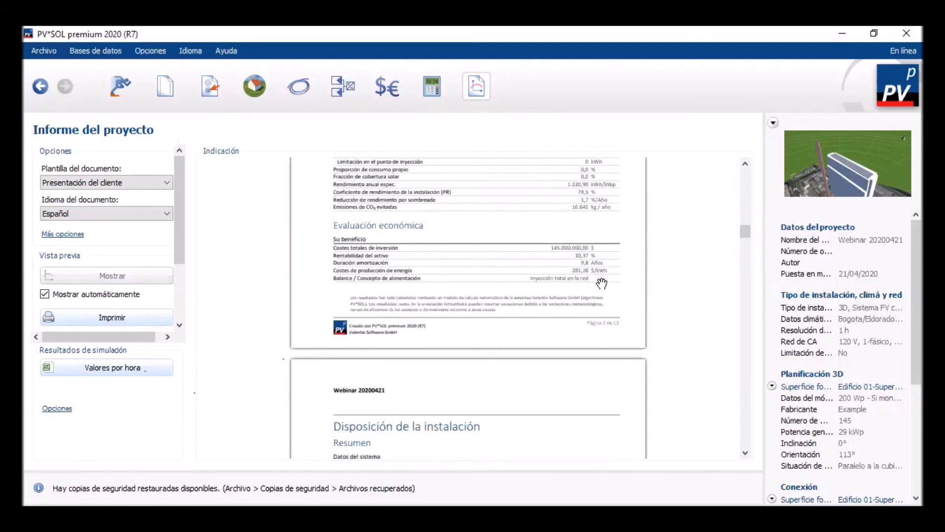
# - Examine the report's system layout pages, from the climate data and module area to the horizon line and AC grid data
pyautogui.scroll(-3, 602, 284)
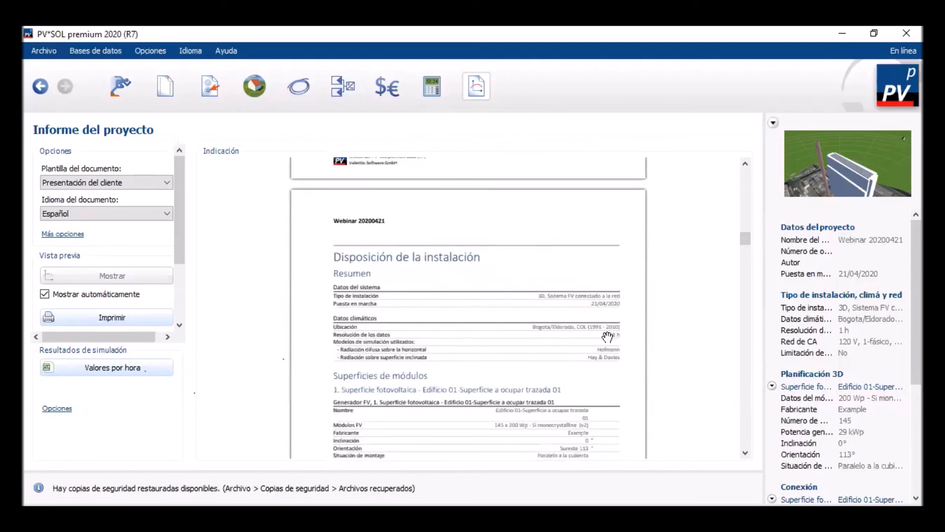
pyautogui.scroll(-3, 619, 352)
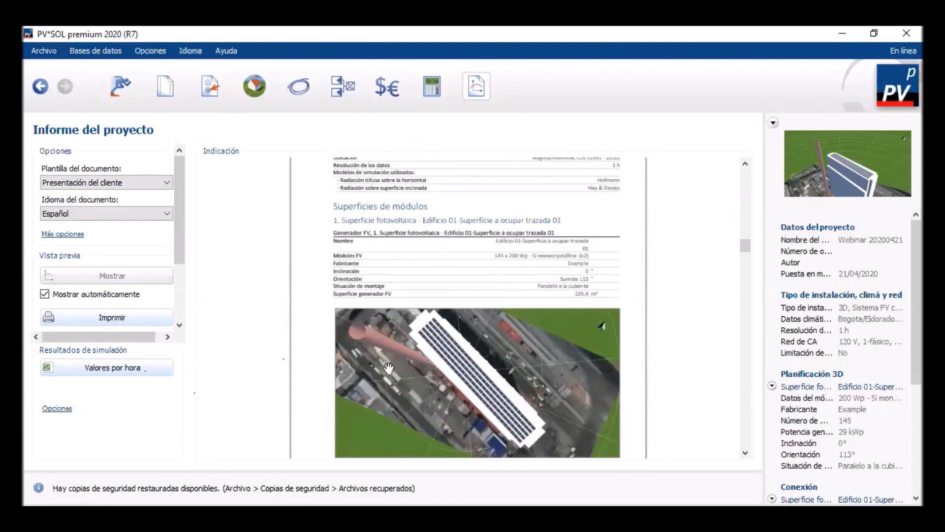
pyautogui.scroll(-3, 477, 347)
pyautogui.scroll(-3, 510, 244)
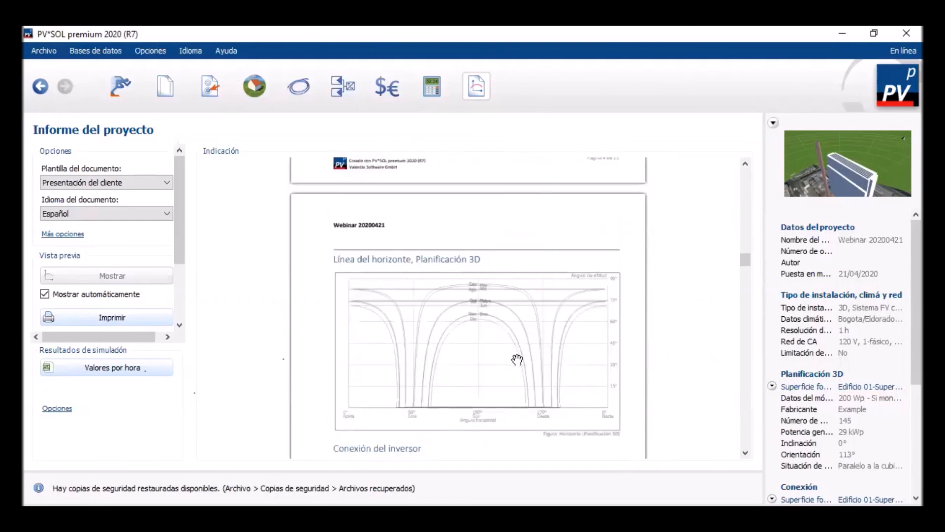
pyautogui.scroll(-3, 517, 360)
pyautogui.scroll(-3, 501, 413)
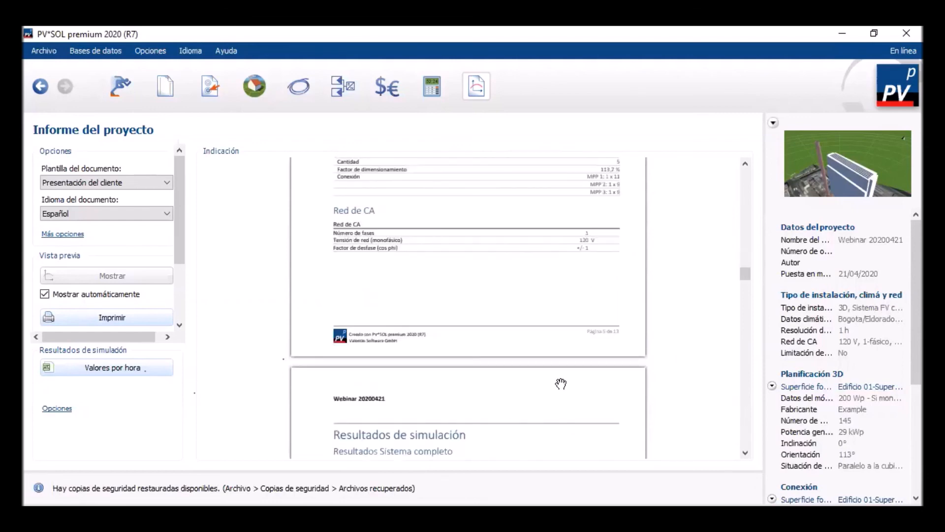
# - Examine the report's profitability analysis and the cash flow pages with the accumulated cash flow chart
pyautogui.scroll(-3, 561, 380)
pyautogui.scroll(-3, 498, 331)
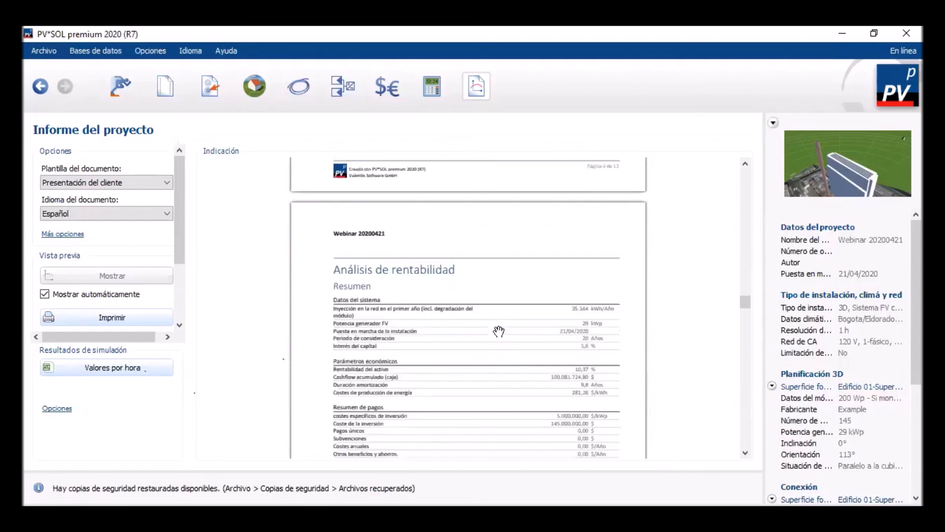
pyautogui.scroll(-3, 542, 296)
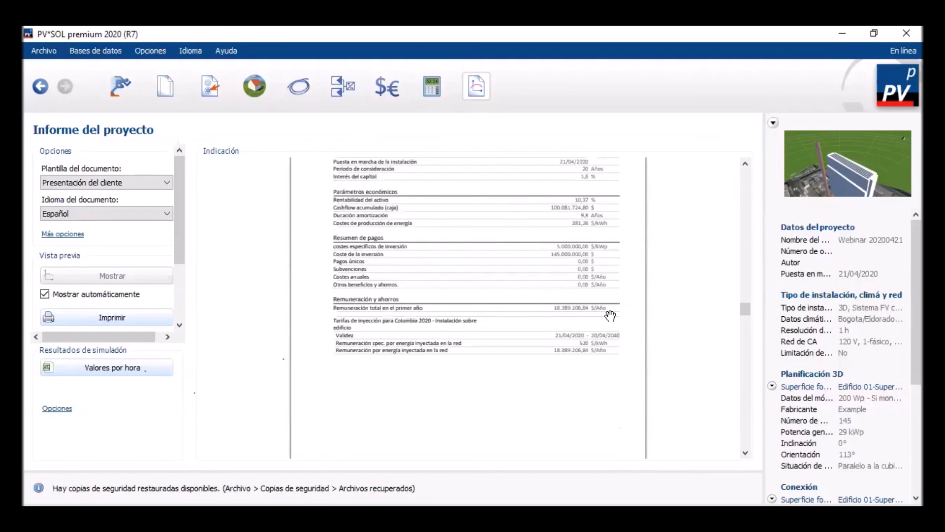
pyautogui.scroll(3, 591, 295)
pyautogui.scroll(-3, 508, 375)
pyautogui.scroll(-3, 509, 369)
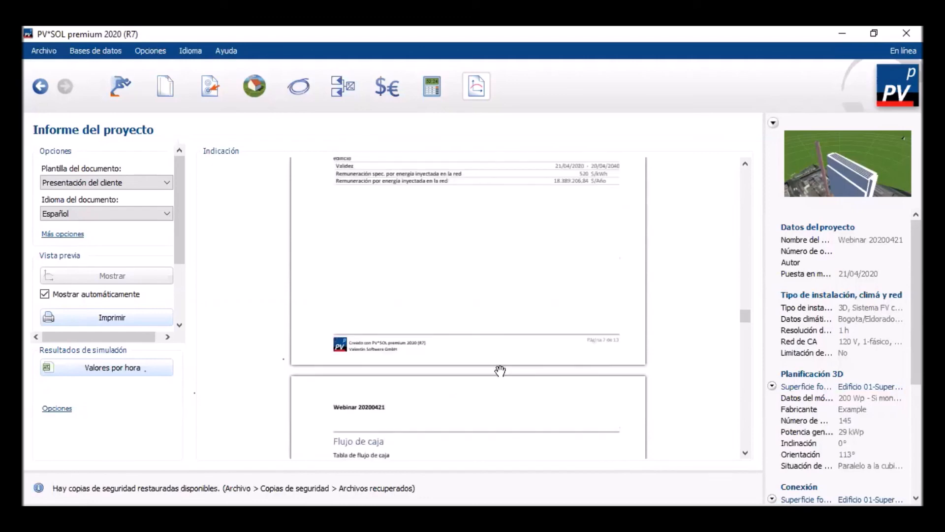
pyautogui.scroll(-5, 506, 371)
pyautogui.scroll(-8, 515, 333)
pyautogui.scroll(-15, 521, 336)
pyautogui.scroll(15, 518, 347)
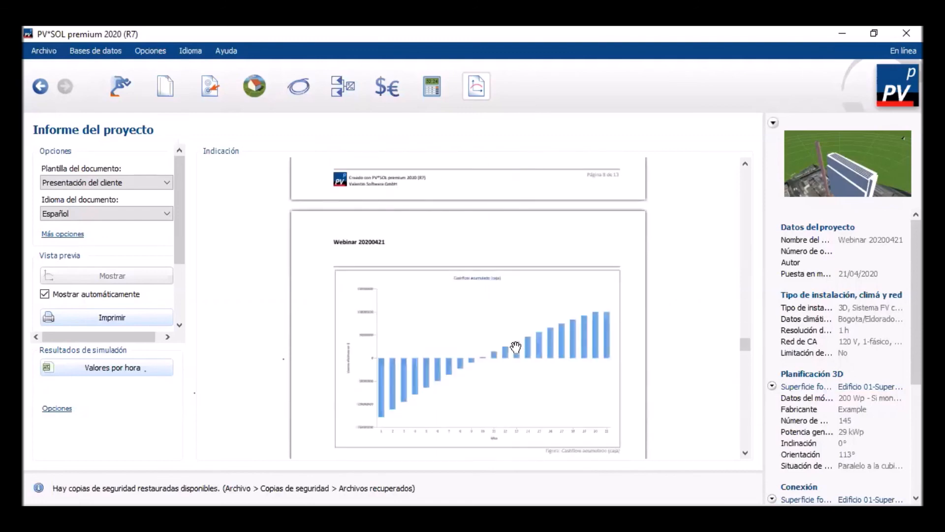
# - Switch the report's document template to Documentación and review its cover data and project overview
pyautogui.click(129, 183)
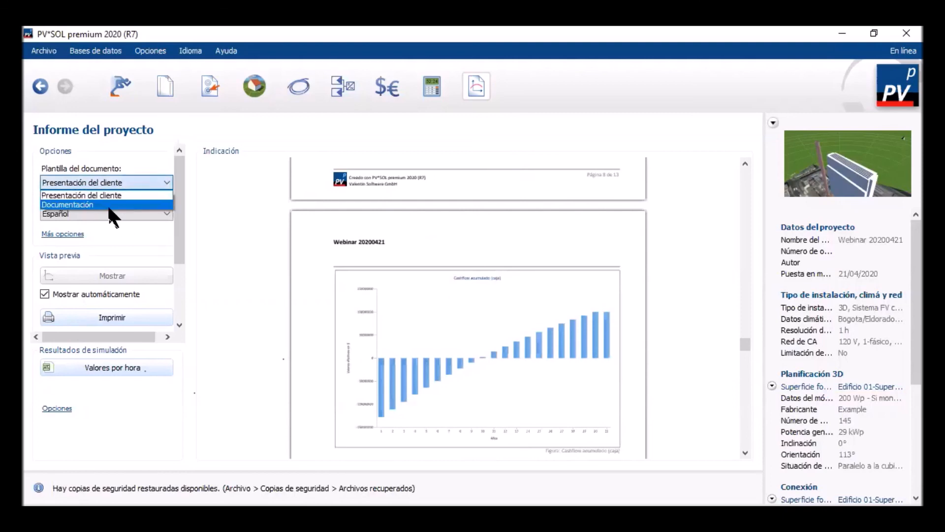
pyautogui.click(105, 203)
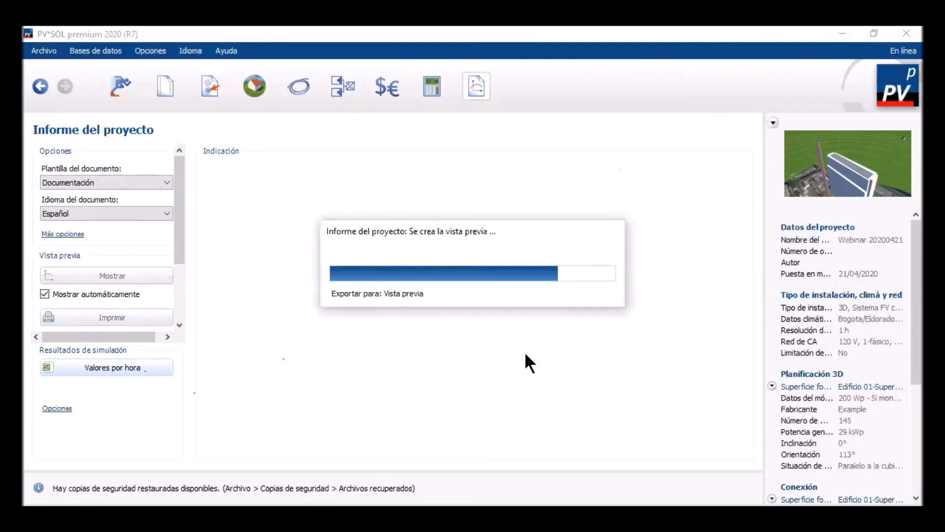
pyautogui.scroll(-6, 536, 275)
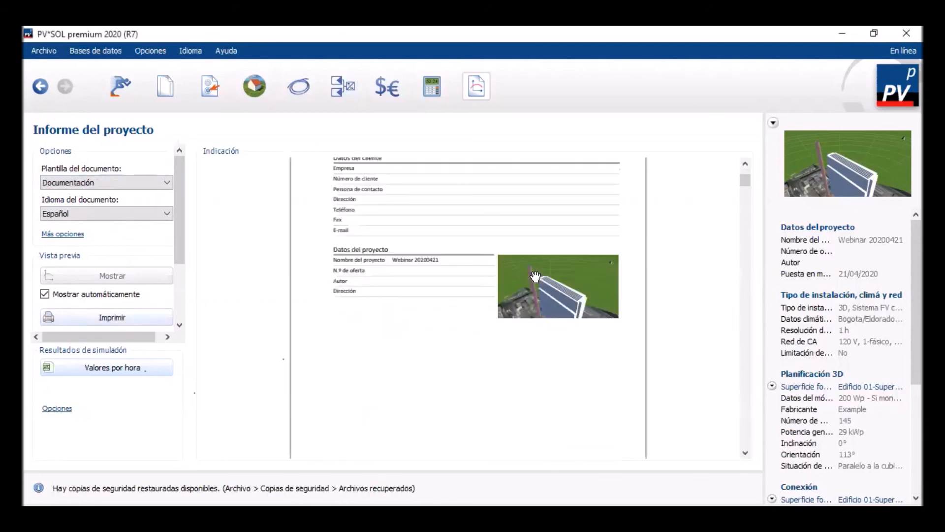
pyautogui.scroll(-2, 536, 276)
pyautogui.scroll(4, 536, 276)
pyautogui.scroll(-2, 535, 275)
pyautogui.scroll(-3, 536, 274)
pyautogui.scroll(-3, 535, 275)
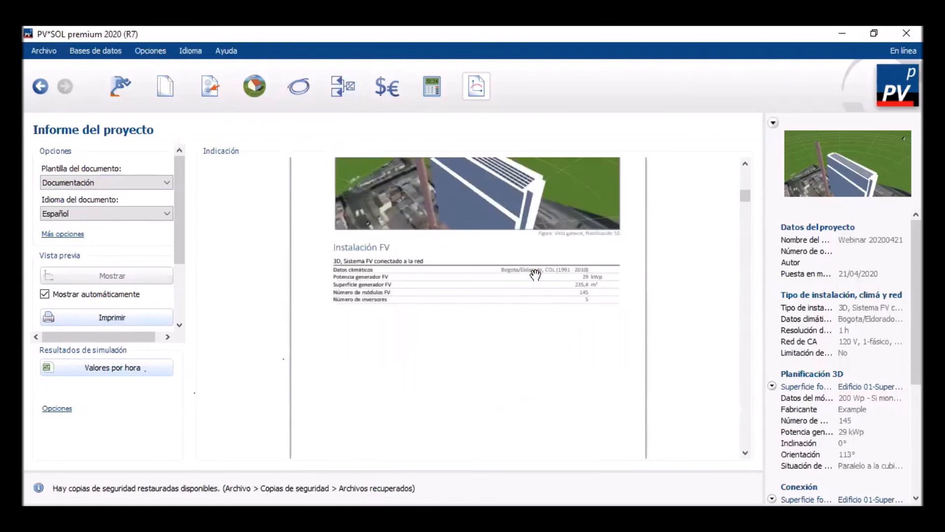
# - Examine the documentation report's system layout, module degradation chart, simulation results and PV energy balance
pyautogui.scroll(-5, 553, 302)
pyautogui.scroll(-6, 549, 305)
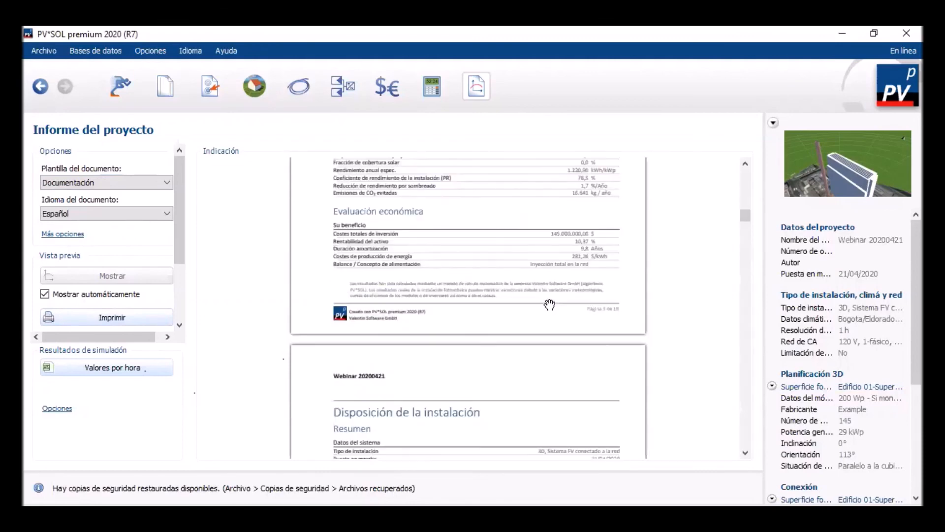
pyautogui.scroll(-3, 575, 200)
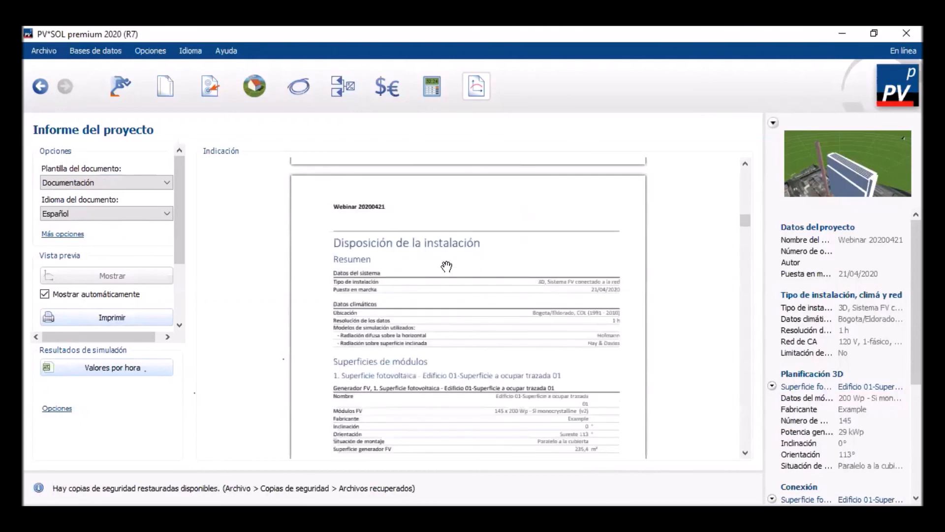
pyautogui.scroll(-3, 497, 287)
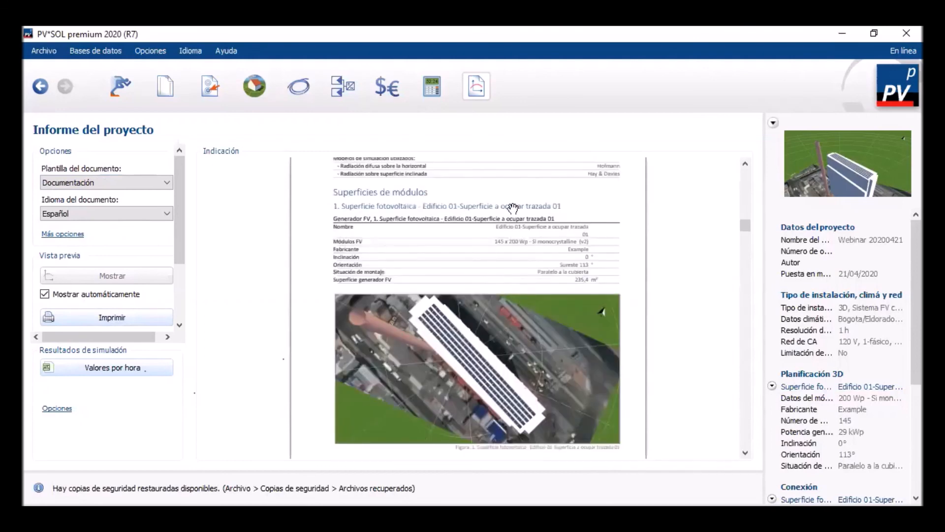
pyautogui.scroll(-6, 510, 386)
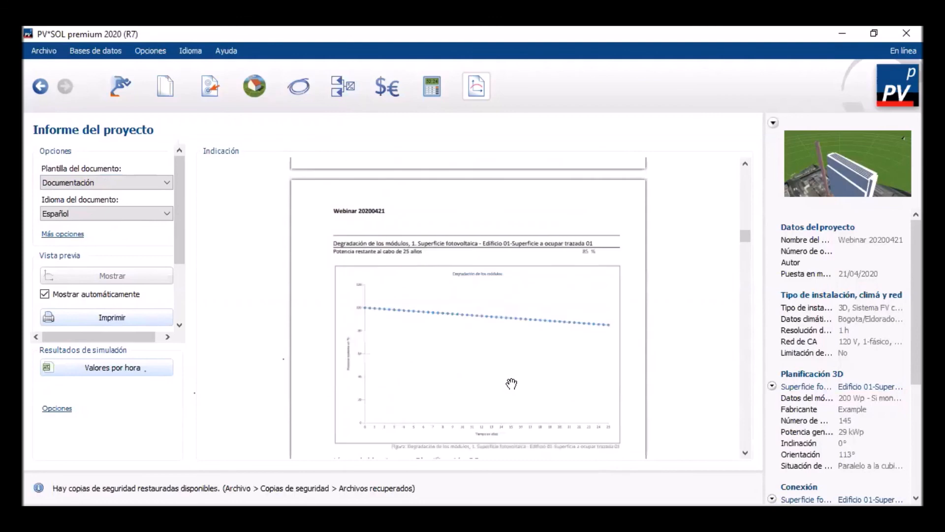
pyautogui.scroll(-3, 606, 356)
pyautogui.scroll(-12, 583, 355)
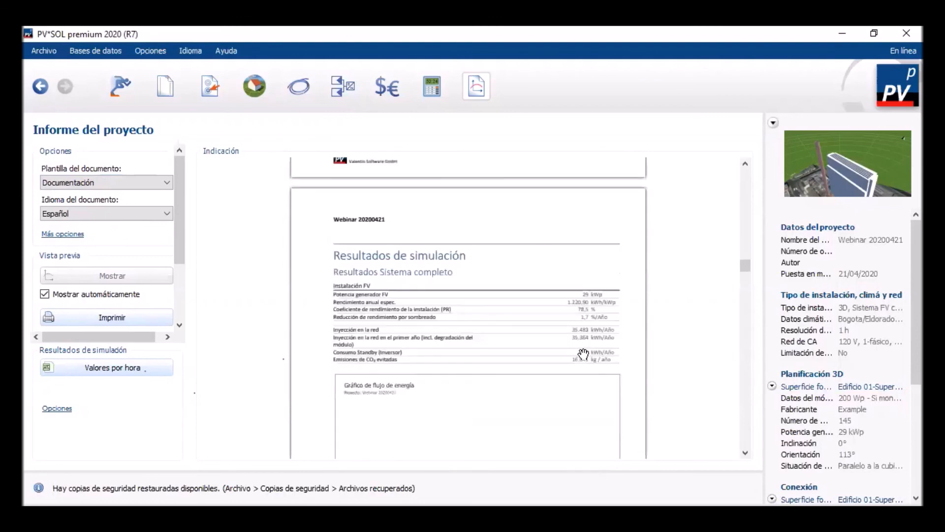
pyautogui.scroll(-10, 584, 353)
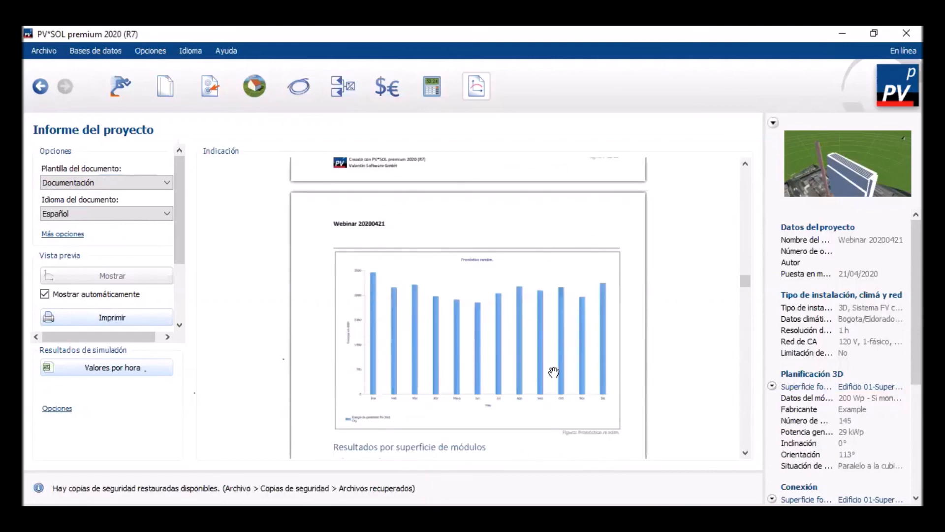
pyautogui.scroll(-6, 456, 337)
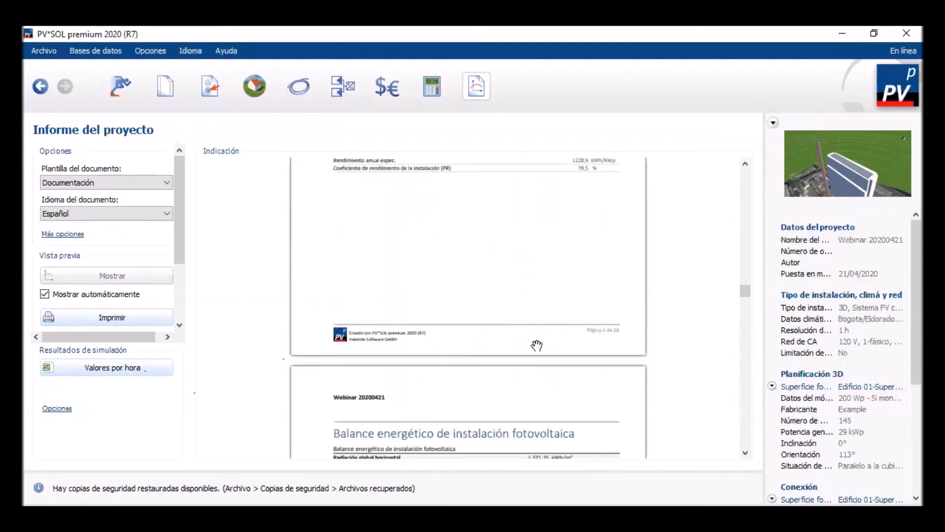
pyautogui.scroll(-5, 537, 346)
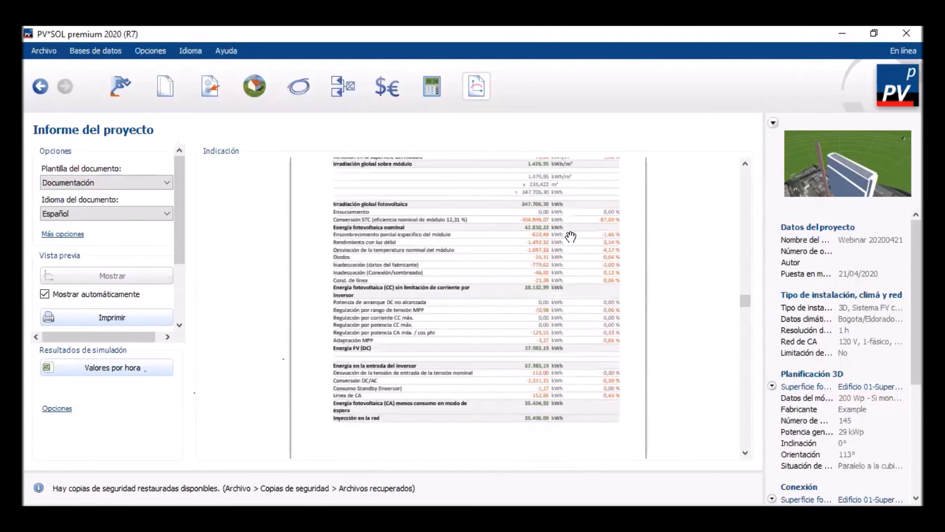
# - Review the report's component data sheets and electrical diagram, and return to the customer and project data at its beginning
pyautogui.scroll(-10, 569, 319)
pyautogui.scroll(-15, 568, 318)
pyautogui.scroll(-15, 568, 319)
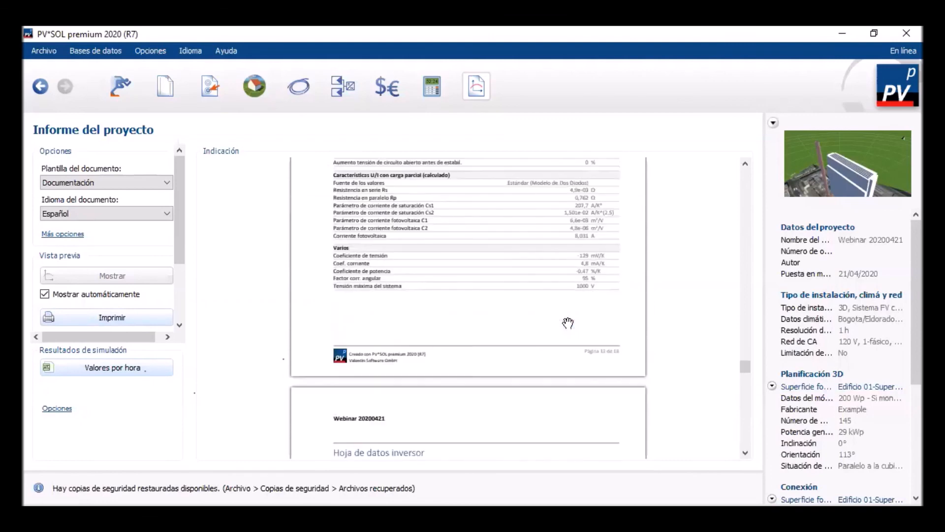
pyautogui.scroll(-3, 568, 323)
pyautogui.scroll(-15, 568, 323)
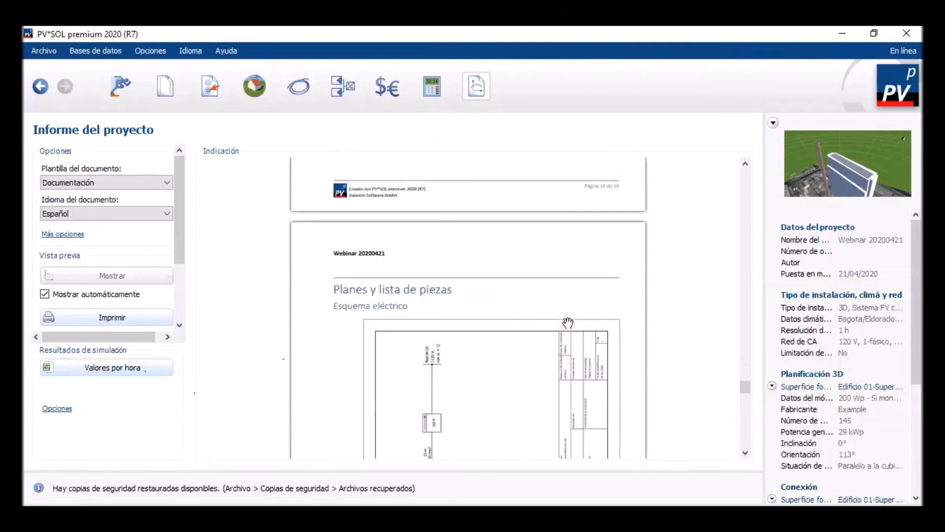
pyautogui.scroll(20, 569, 325)
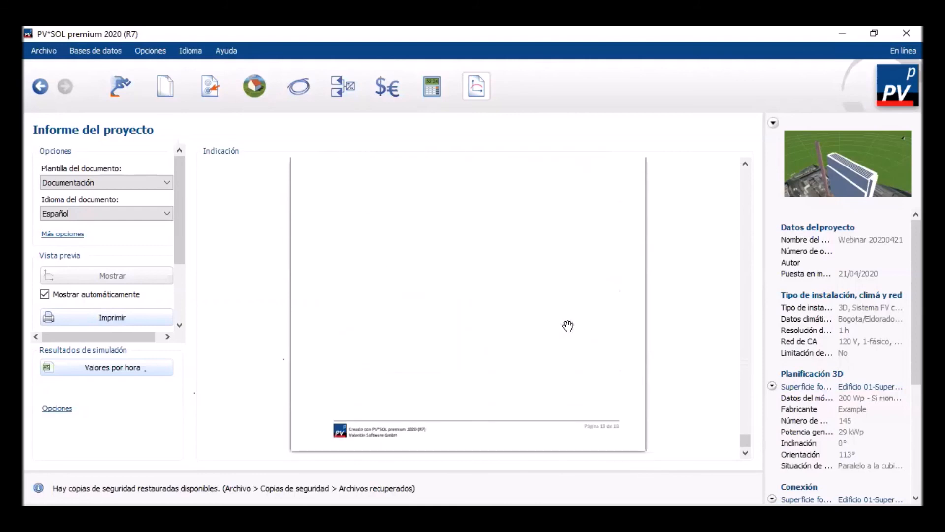
pyautogui.scroll(20, 567, 325)
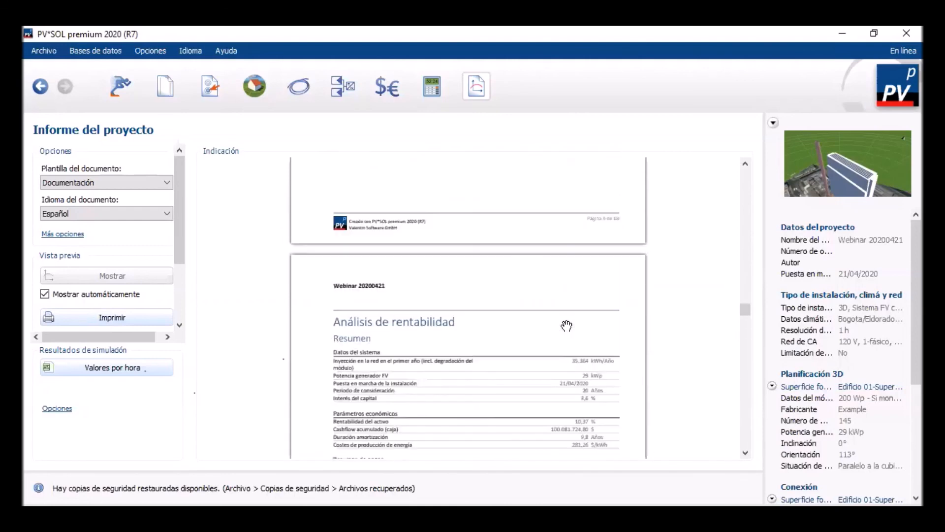
pyautogui.scroll(15, 566, 325)
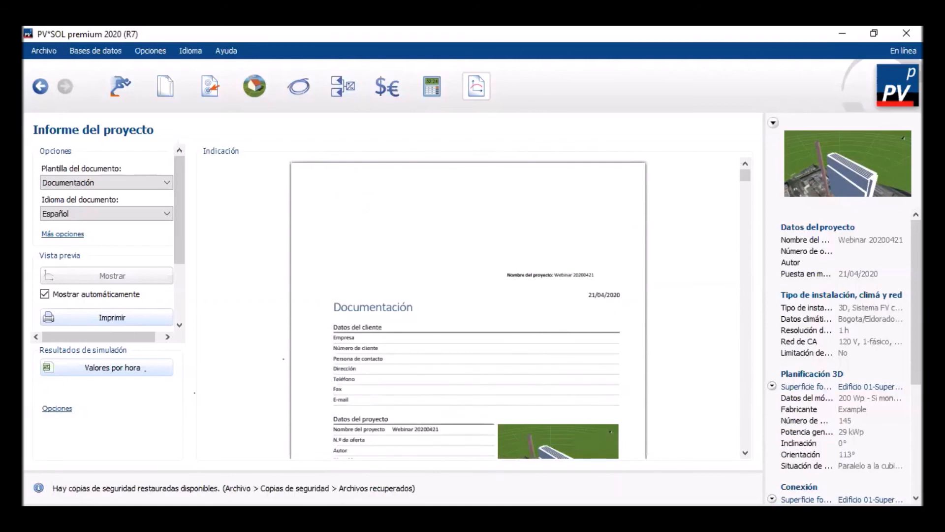
pyautogui.scroll(-3, 468, 309)
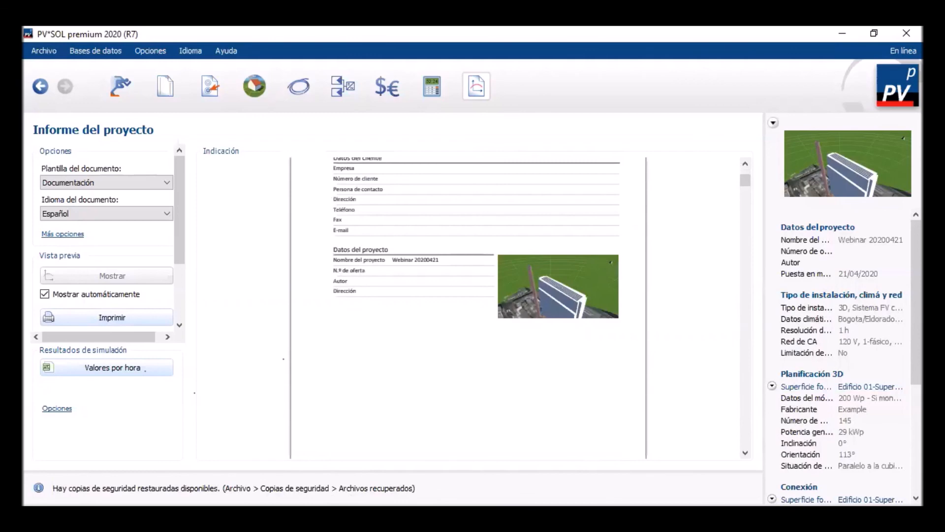